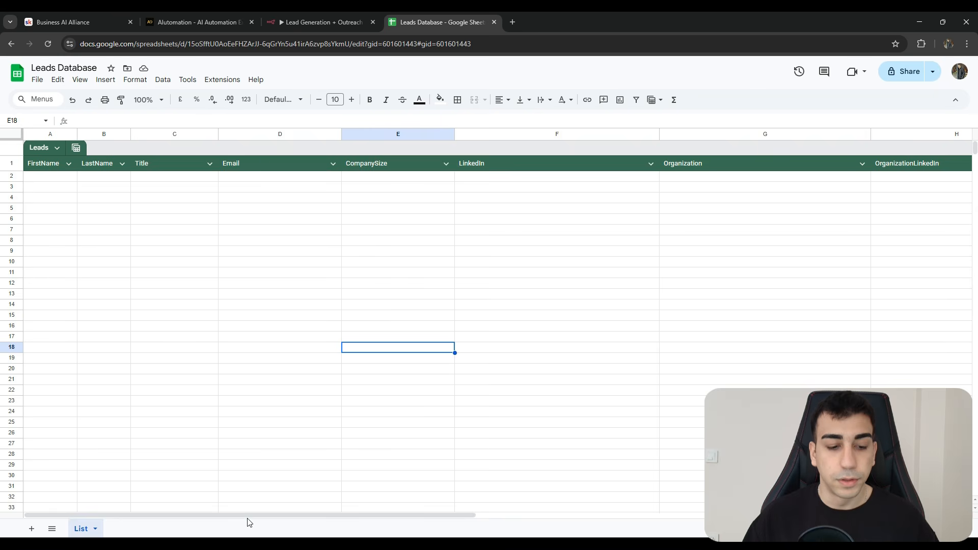
Examine the empty Leads table's column headers through Keywords, and switch to the Lead Generation + Outreach workflow in n8n.
{"action": "left_click_drag", "start_coordinate": [249, 514], "coordinate": [295, 406]}
{"action": "scroll", "coordinate": [467, 191], "scroll_direction": "right", "scroll_amount": 3}
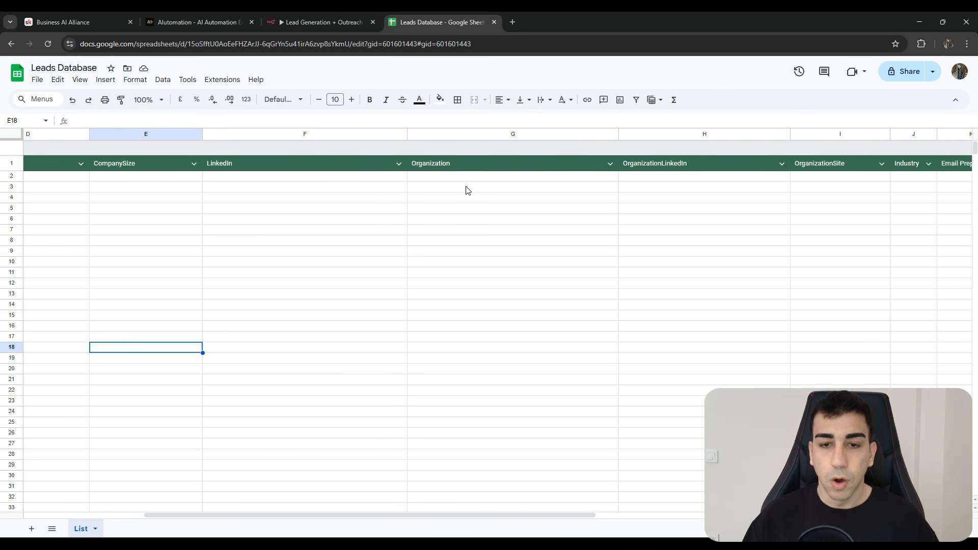
{"action": "left_click_drag", "start_coordinate": [422, 516], "coordinate": [508, 175]}
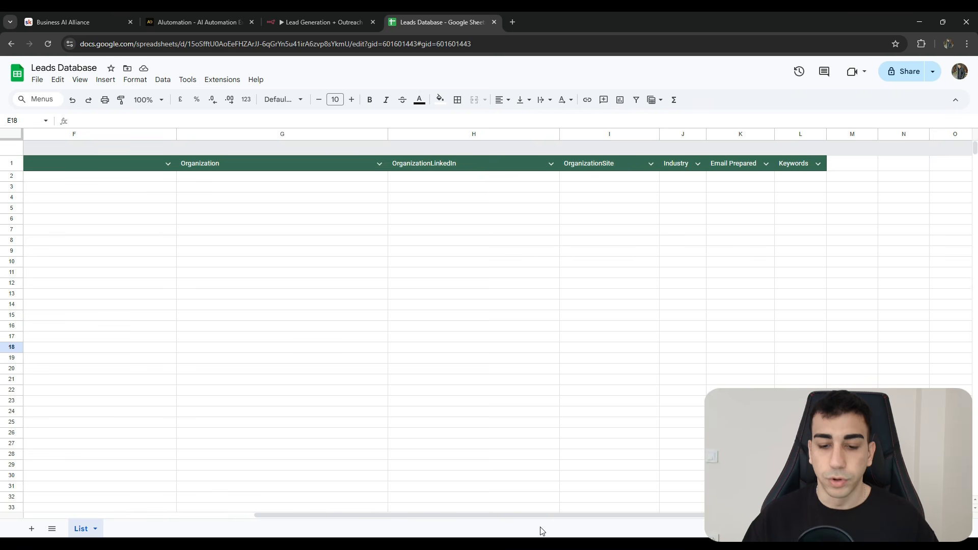
{"action": "left_click_drag", "start_coordinate": [542, 515], "coordinate": [331, 482]}
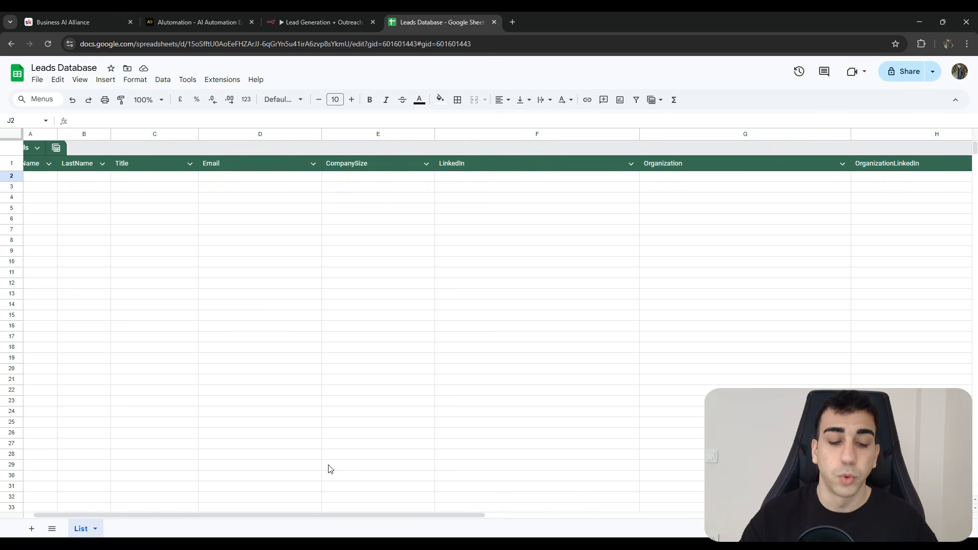
{"action": "left_click_drag", "start_coordinate": [328, 465], "coordinate": [301, 424]}
{"action": "left_click", "coordinate": [331, 16]}
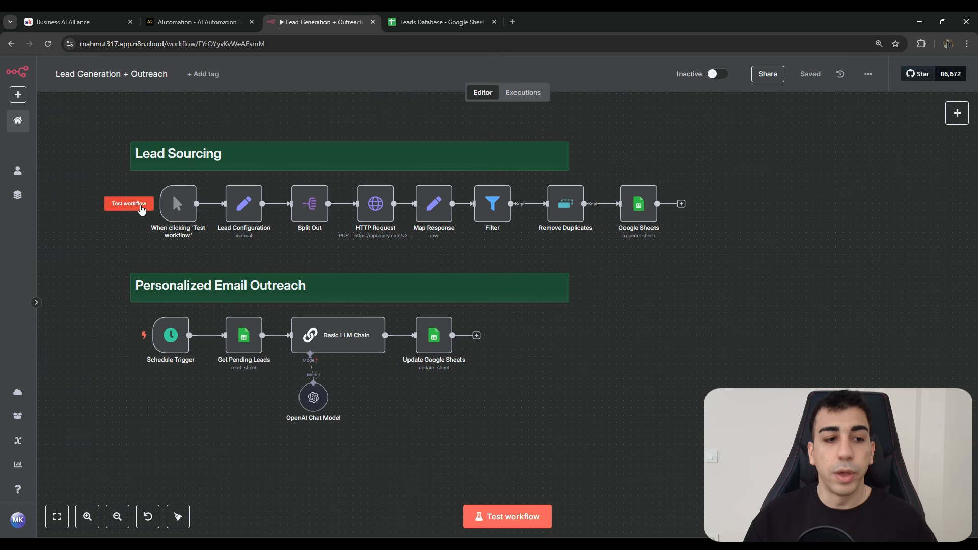
{"action": "left_click_drag", "start_coordinate": [146, 159], "coordinate": [782, 305]}
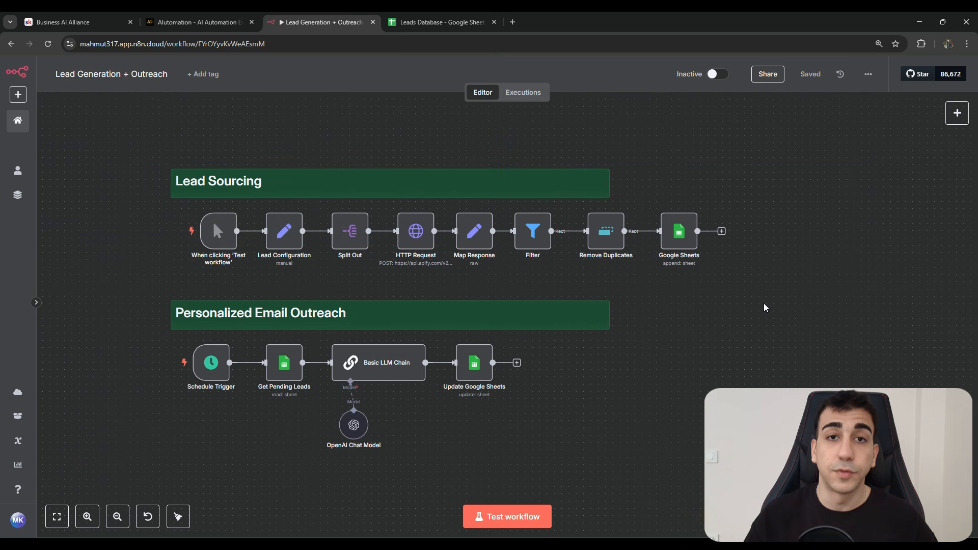
Return to the Leads Database sheet and examine its empty columns, especially Industry.
{"action": "key", "text": "ctrl+Tab"}
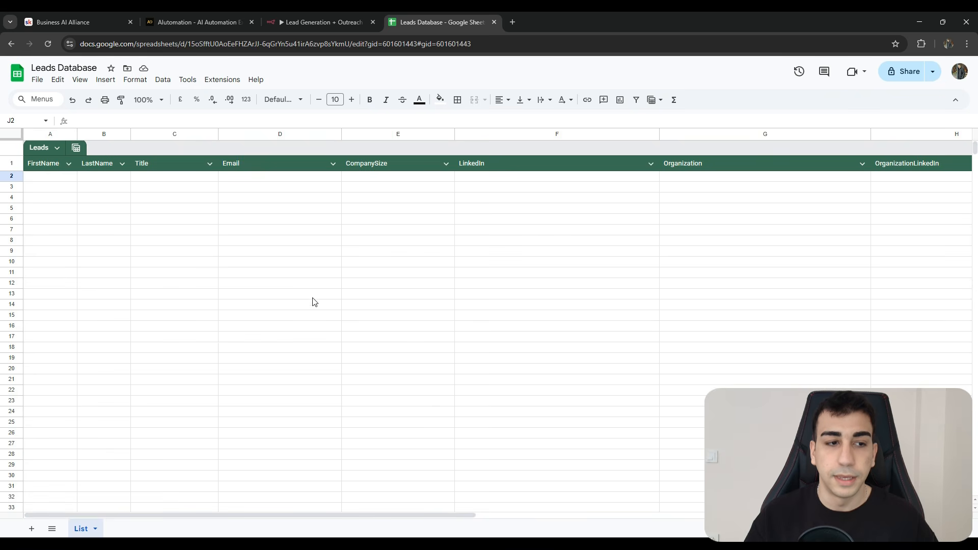
{"action": "left_click_drag", "start_coordinate": [342, 516], "coordinate": [547, 515]}
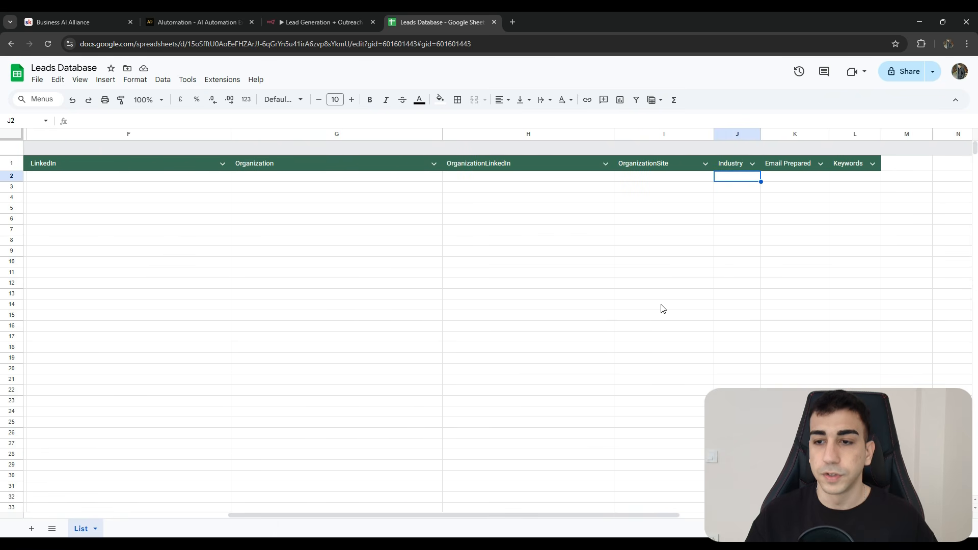
{"action": "left_click", "coordinate": [749, 204]}
{"action": "left_click", "coordinate": [738, 166]}
{"action": "left_click_drag", "start_coordinate": [745, 218], "coordinate": [747, 152]}
{"action": "left_click", "coordinate": [746, 227]}
{"action": "left_click_drag", "start_coordinate": [455, 515], "coordinate": [400, 514]}
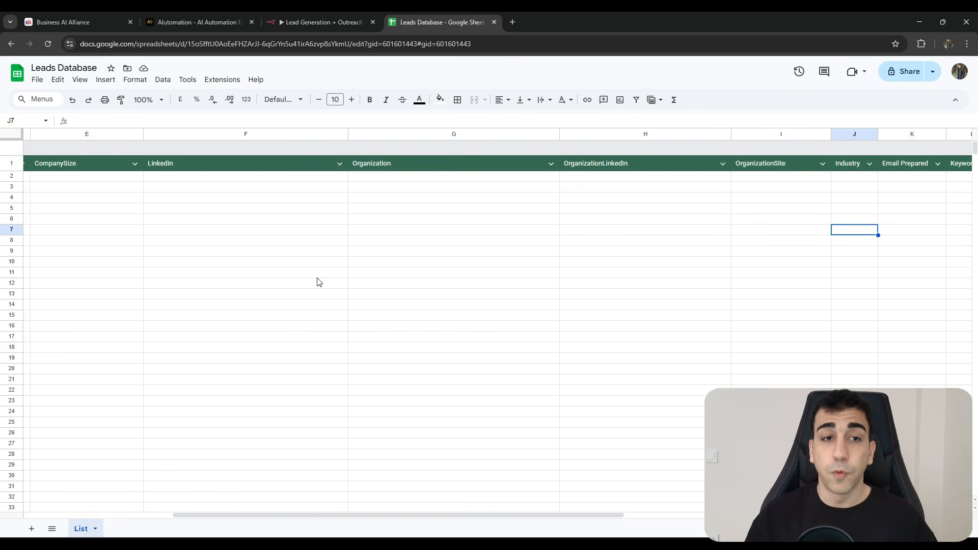
Switch to the n8n workflow and look over the Lead Sourcing chain, including its Filter and Remove Duplicates nodes.
{"action": "left_click", "coordinate": [324, 22]}
{"action": "left_click_drag", "start_coordinate": [796, 266], "coordinate": [165, 213]}
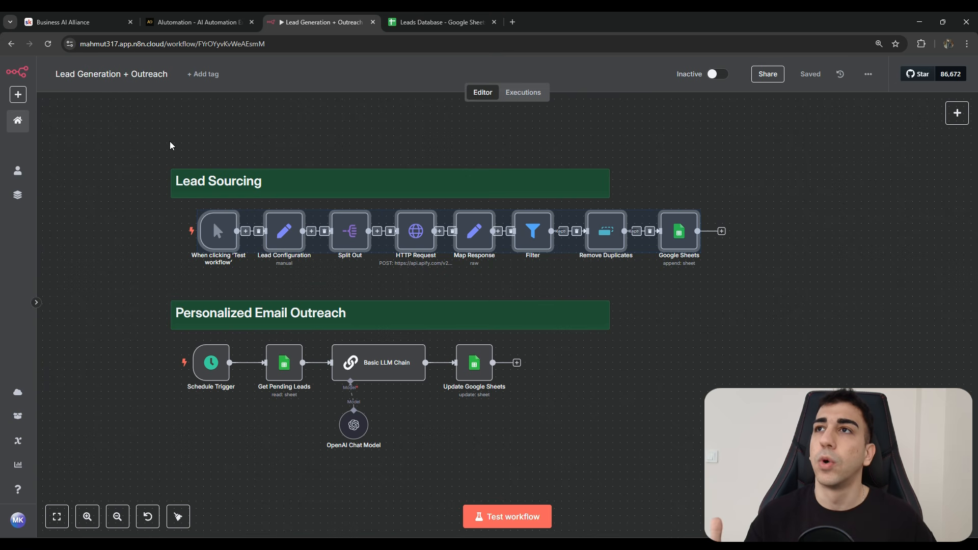
{"action": "left_click_drag", "start_coordinate": [732, 275], "coordinate": [148, 163]}
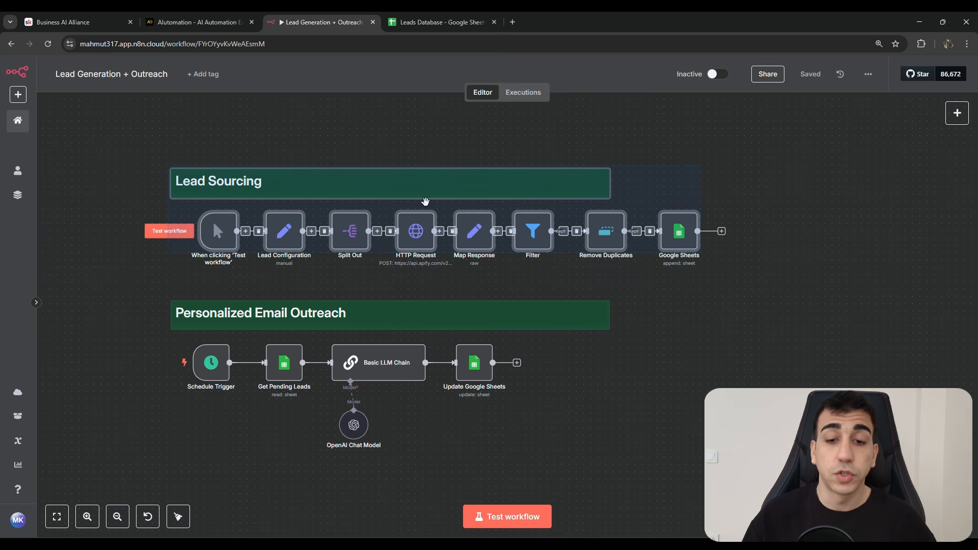
{"action": "left_click", "coordinate": [550, 284]}
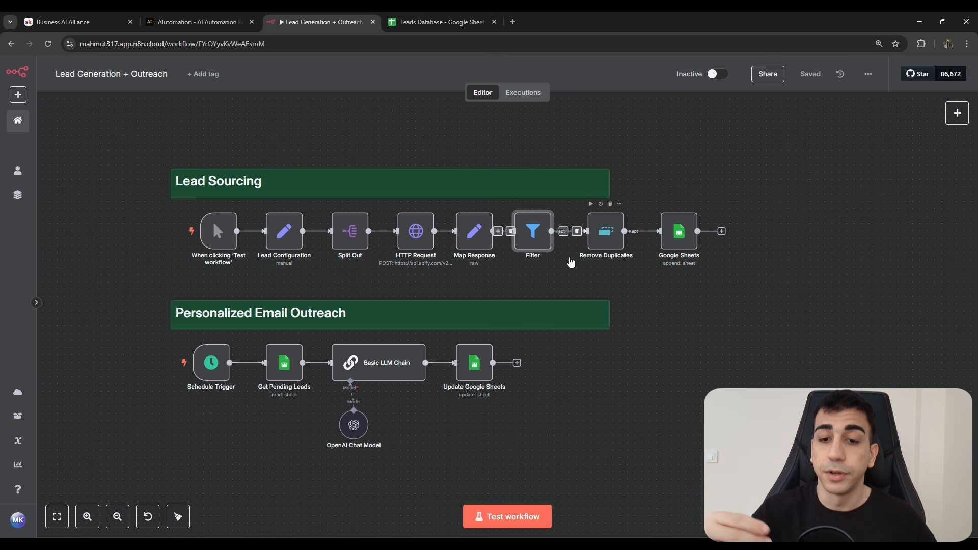
{"action": "left_click_drag", "start_coordinate": [643, 288], "coordinate": [579, 199]}
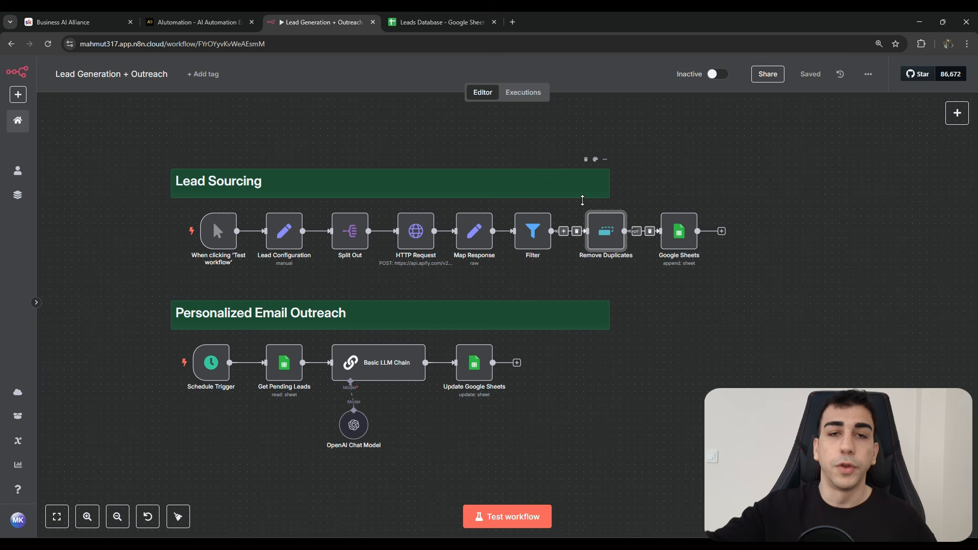
{"action": "left_click", "coordinate": [497, 291]}
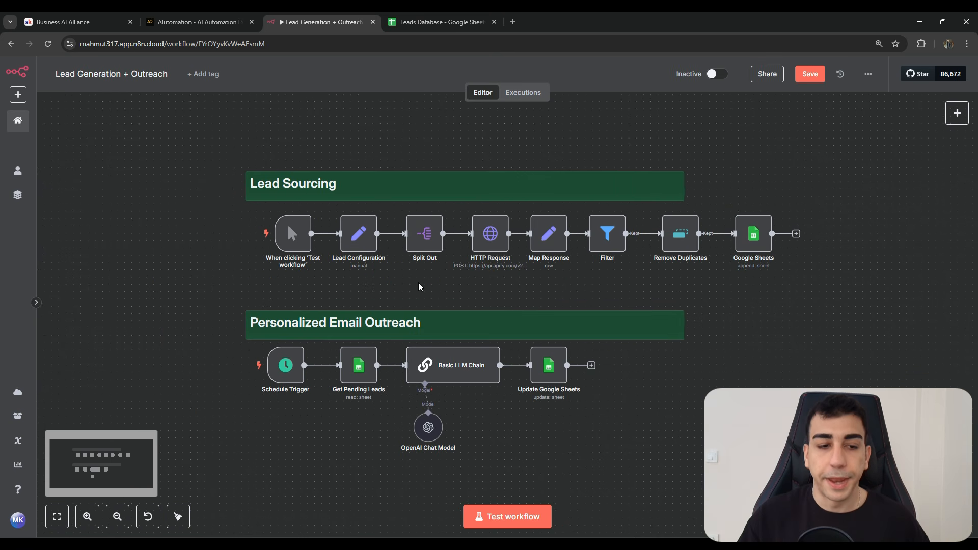
Run the Lead Sourcing workflow from its manual test trigger and follow the execution along its nodes.
{"action": "left_click", "coordinate": [245, 237]}
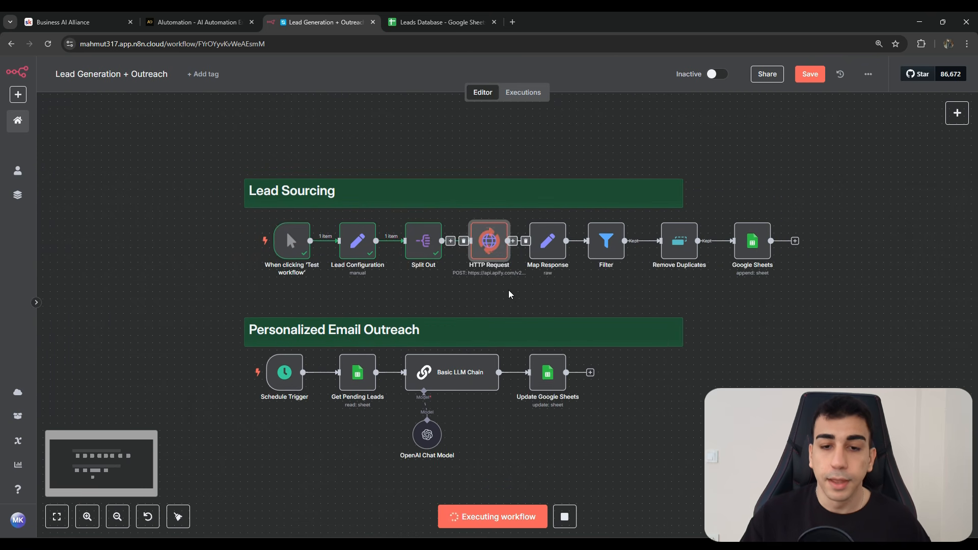
{"action": "scroll", "coordinate": [512, 285], "scroll_direction": "up", "scroll_amount": 1}
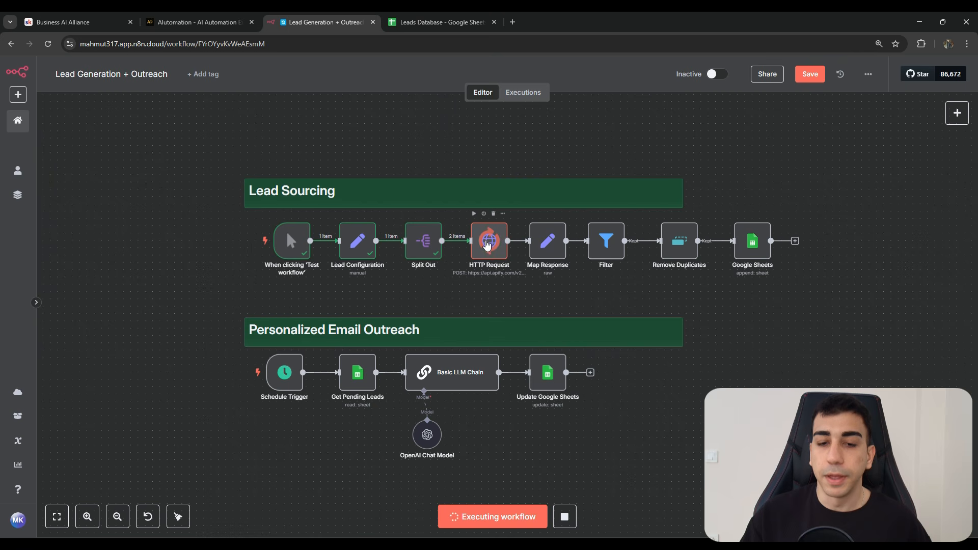
{"action": "scroll", "coordinate": [479, 222], "scroll_direction": "right", "scroll_amount": 3}
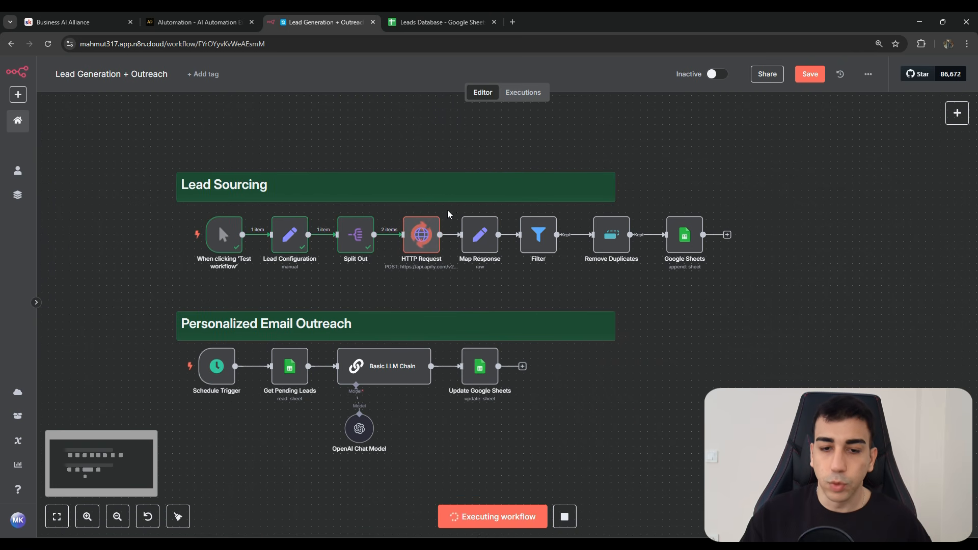
{"action": "left_click", "coordinate": [417, 18]}
{"action": "left_click", "coordinate": [364, 18]}
{"action": "left_click", "coordinate": [571, 264]}
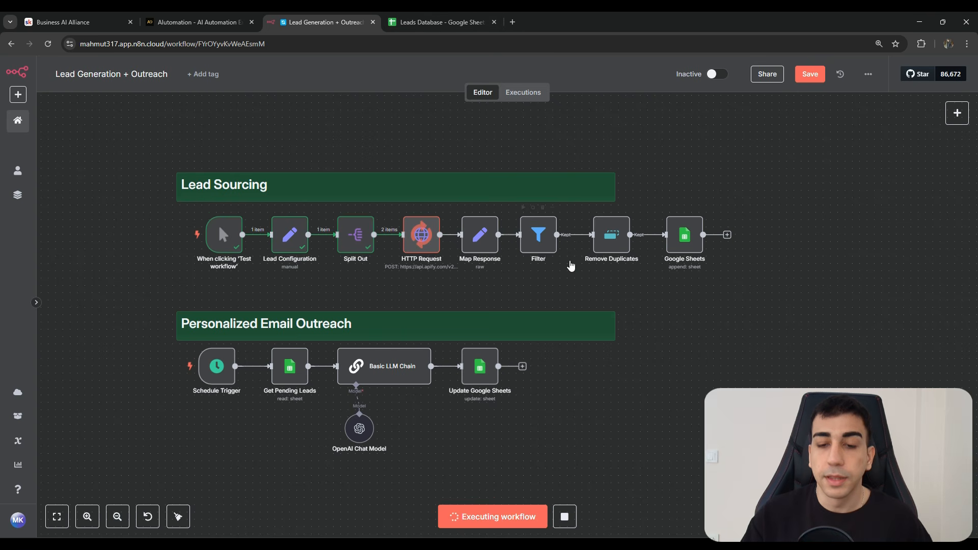
{"action": "left_click_drag", "start_coordinate": [549, 244], "coordinate": [496, 201]}
{"action": "key", "text": "ctrl+z"}
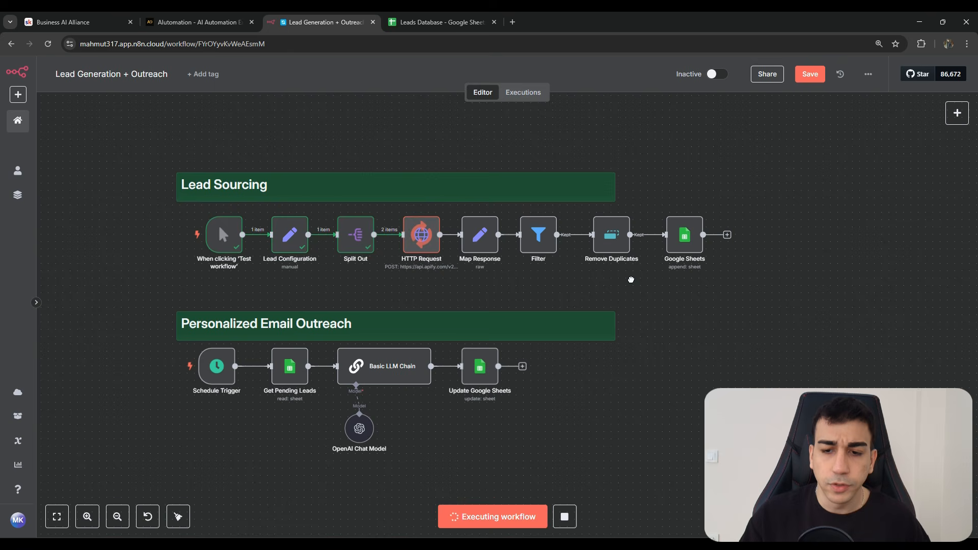
{"action": "scroll", "coordinate": [580, 278], "scroll_direction": "right", "scroll_amount": 3}
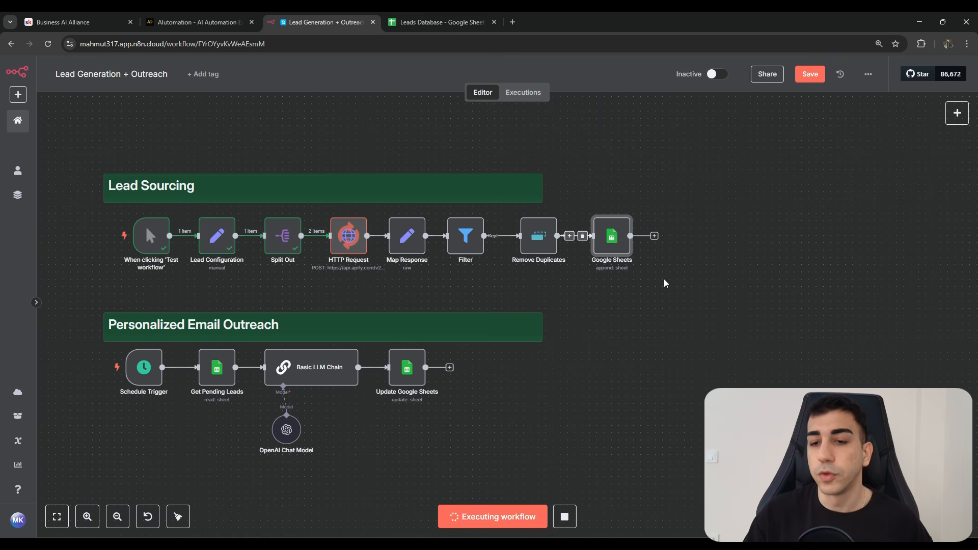
Check the Leads table in the Google Sheets database for new rows and return to the running n8n workflow.
{"action": "left_click", "coordinate": [448, 22]}
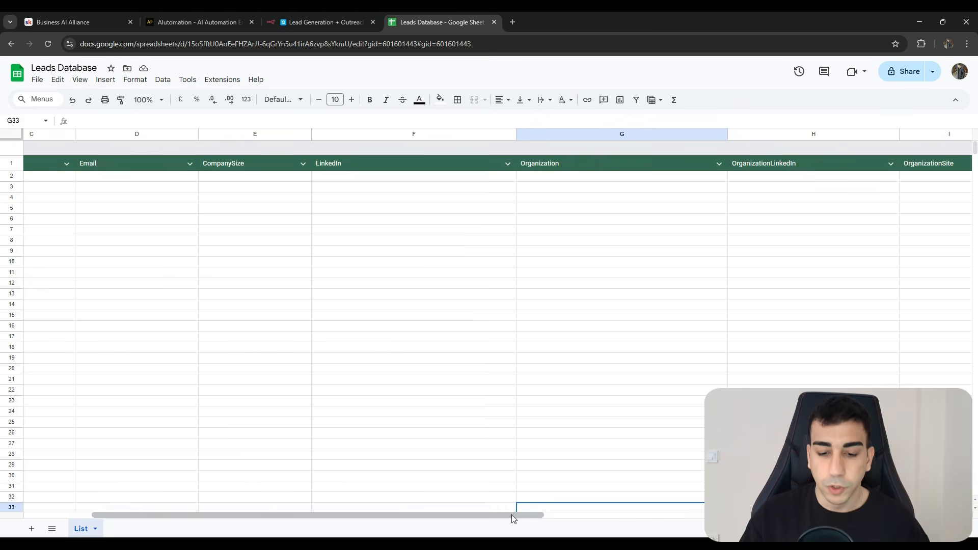
{"action": "scroll", "coordinate": [500, 489], "scroll_direction": "right", "scroll_amount": 3}
{"action": "scroll", "coordinate": [500, 490], "scroll_direction": "left", "scroll_amount": 5}
{"action": "left_click", "coordinate": [316, 21]}
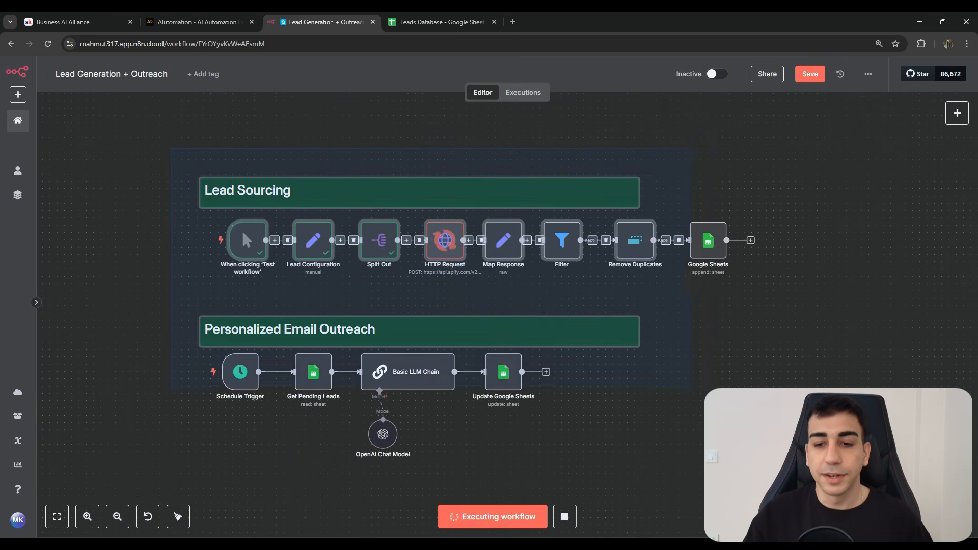
Switch to the AIutomate website and review its introduction, client logos, testimonials and consultation booking calendar.
{"action": "left_click", "coordinate": [218, 17]}
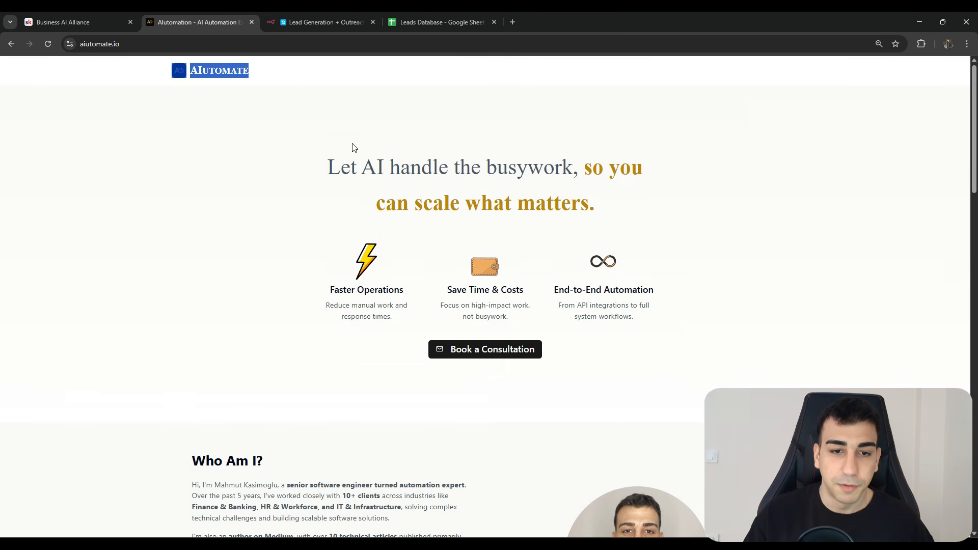
{"action": "left_click_drag", "start_coordinate": [354, 147], "coordinate": [650, 218]}
{"action": "scroll", "coordinate": [651, 218], "scroll_direction": "down", "scroll_amount": 8}
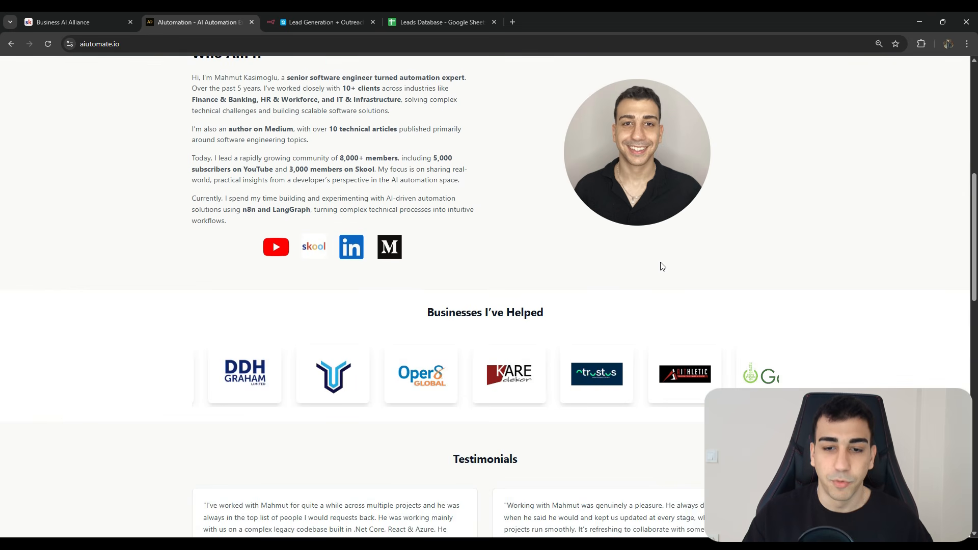
{"action": "scroll", "coordinate": [655, 272], "scroll_direction": "down", "scroll_amount": 4}
{"action": "scroll", "coordinate": [652, 272], "scroll_direction": "down", "scroll_amount": 12}
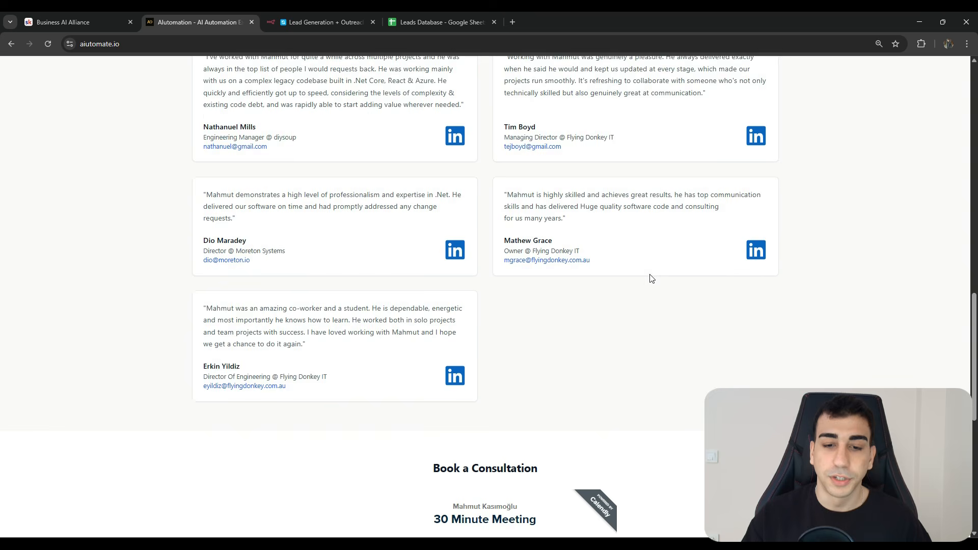
{"action": "left_click", "coordinate": [328, 15]}
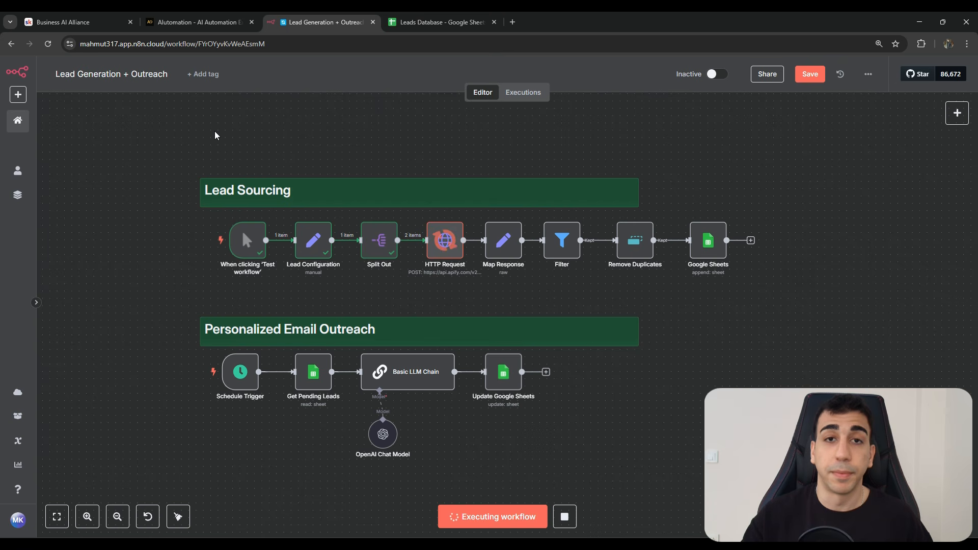
{"action": "left_click", "coordinate": [228, 25]}
{"action": "scroll", "coordinate": [408, 252], "scroll_direction": "down", "scroll_amount": 1}
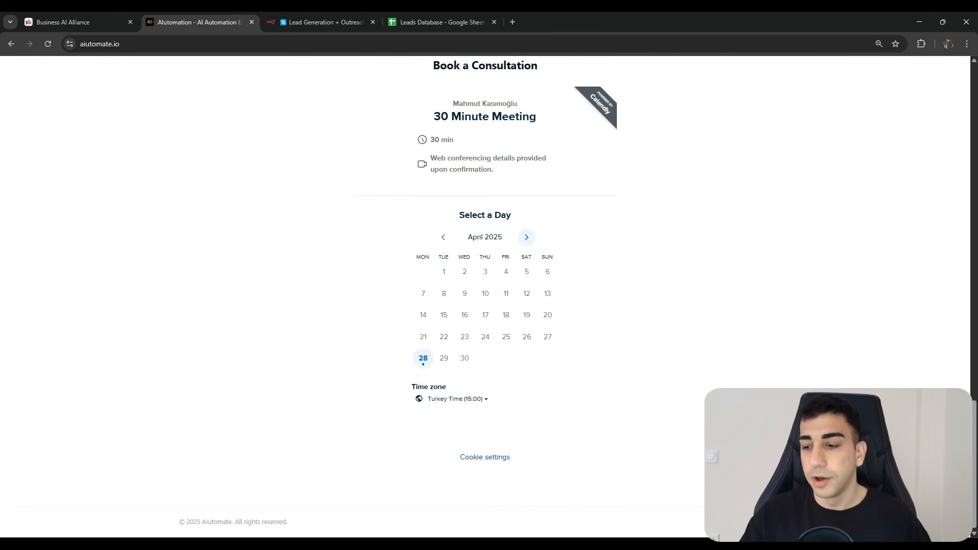
{"action": "scroll", "coordinate": [940, 286], "scroll_direction": "up", "scroll_amount": 10}
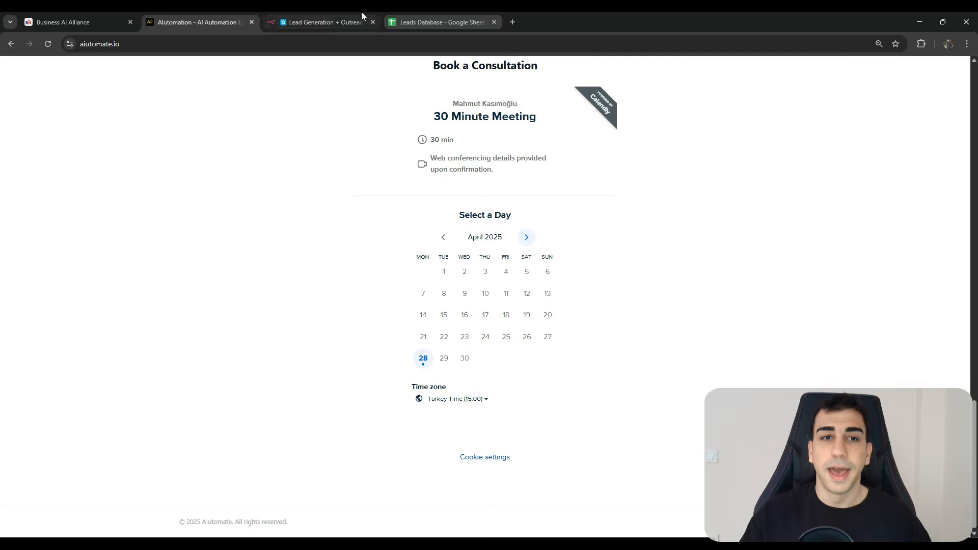
Return to the n8n workflow and inspect the execution results along the Lead Sourcing chain through Google Sheets.
{"action": "left_click", "coordinate": [356, 20]}
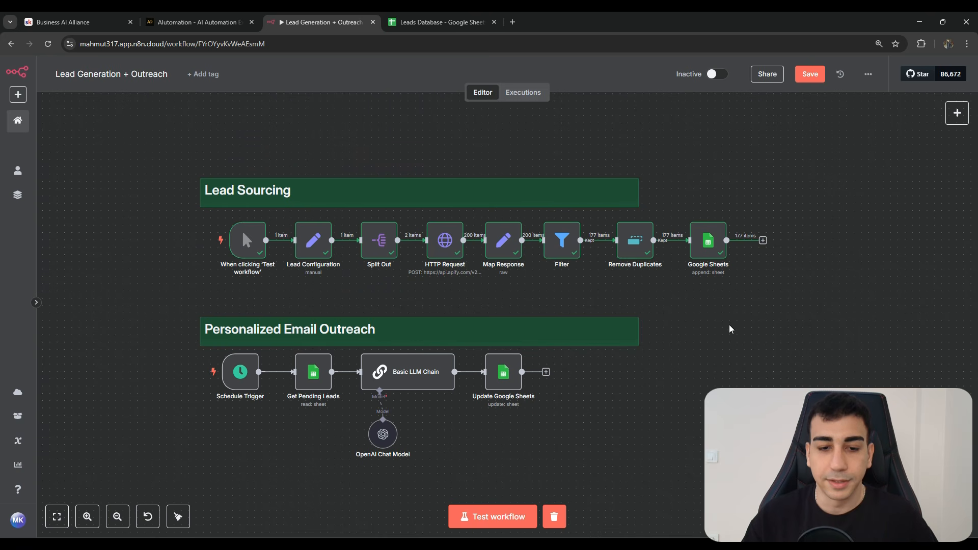
{"action": "scroll", "coordinate": [724, 341], "scroll_direction": "up", "scroll_amount": 1}
{"action": "scroll", "coordinate": [720, 326], "scroll_direction": "down", "scroll_amount": 1}
{"action": "left_click_drag", "start_coordinate": [759, 308], "coordinate": [755, 315]}
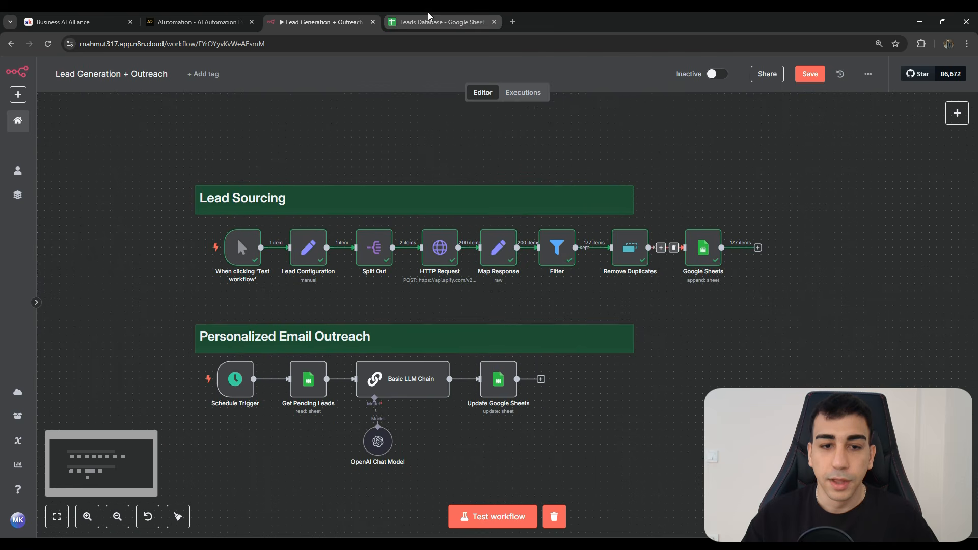
Open the Leads Database sheet and examine the sourced leads' contact, company and LinkedIn columns.
{"action": "left_click", "coordinate": [429, 19]}
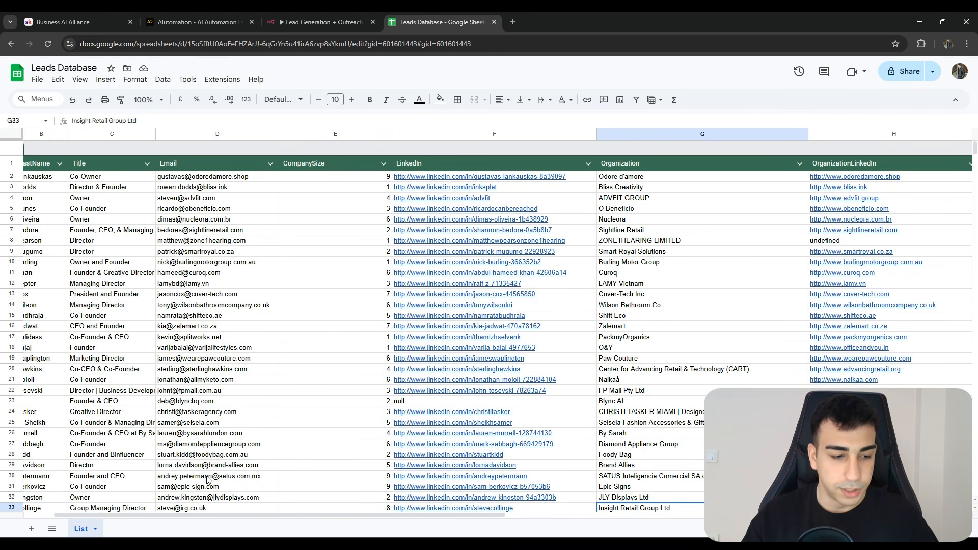
{"action": "left_click_drag", "start_coordinate": [190, 516], "coordinate": [250, 520]}
{"action": "scroll", "coordinate": [364, 428], "scroll_direction": "down", "scroll_amount": 1}
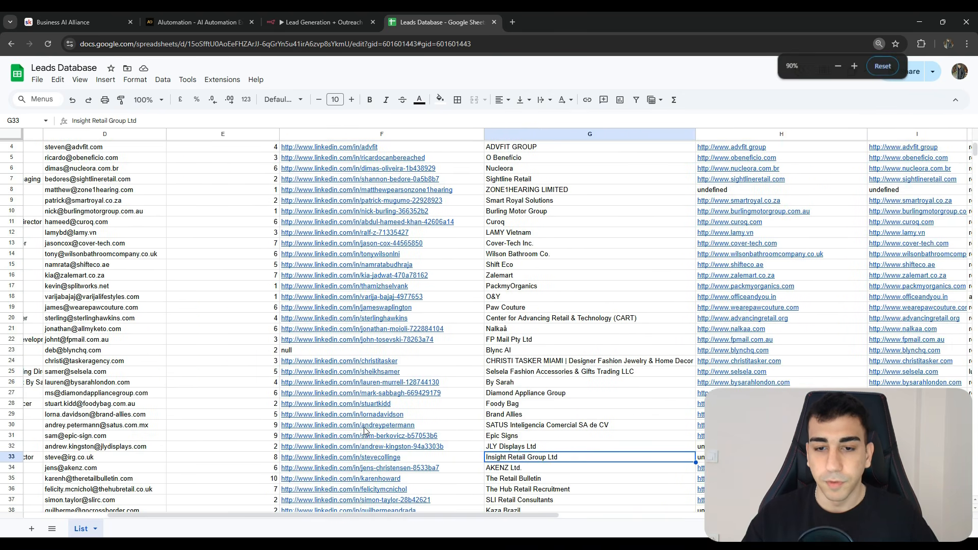
{"action": "scroll", "coordinate": [364, 431], "scroll_direction": "down", "scroll_amount": 2}
{"action": "left_click", "coordinate": [883, 67]}
{"action": "scroll", "coordinate": [391, 445], "scroll_direction": "up", "scroll_amount": 2}
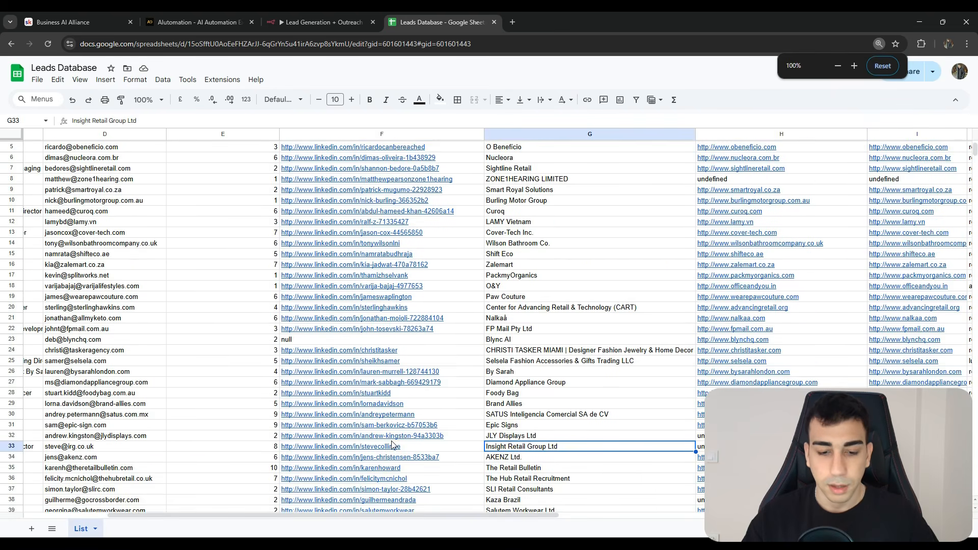
{"action": "scroll", "coordinate": [391, 446], "scroll_direction": "up", "scroll_amount": 2}
{"action": "scroll", "coordinate": [357, 458], "scroll_direction": "down", "scroll_amount": 3}
{"action": "scroll", "coordinate": [326, 465], "scroll_direction": "up", "scroll_amount": 3}
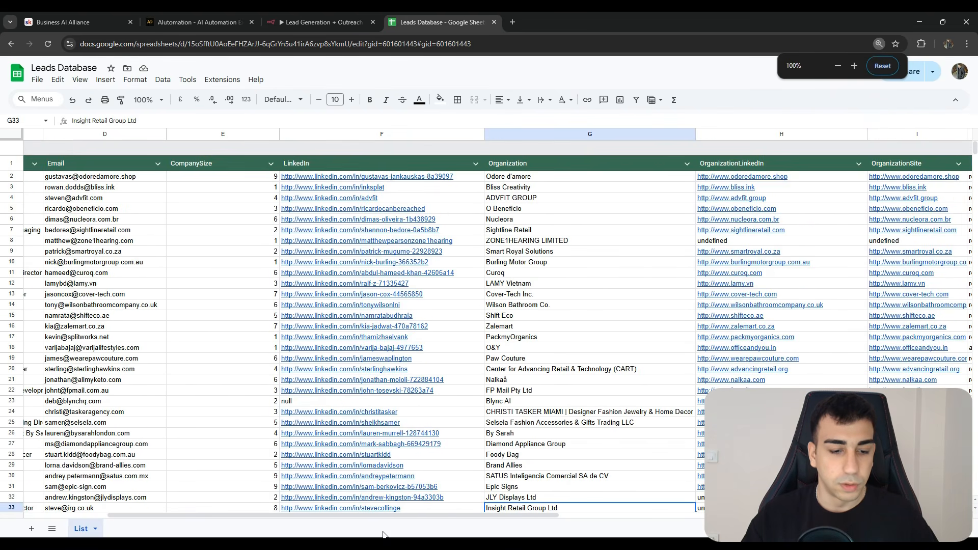
{"action": "scroll", "coordinate": [325, 458], "scroll_direction": "down", "scroll_amount": 3}
{"action": "scroll", "coordinate": [288, 418], "scroll_direction": "up", "scroll_amount": 3}
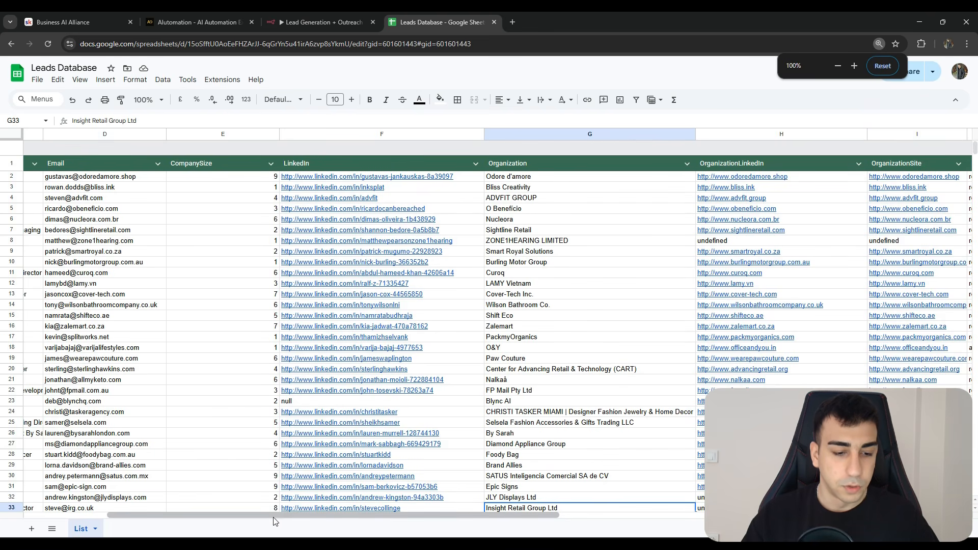
{"action": "scroll", "coordinate": [51, 214], "scroll_direction": "left", "scroll_amount": 5}
{"action": "left_click", "coordinate": [12, 176]}
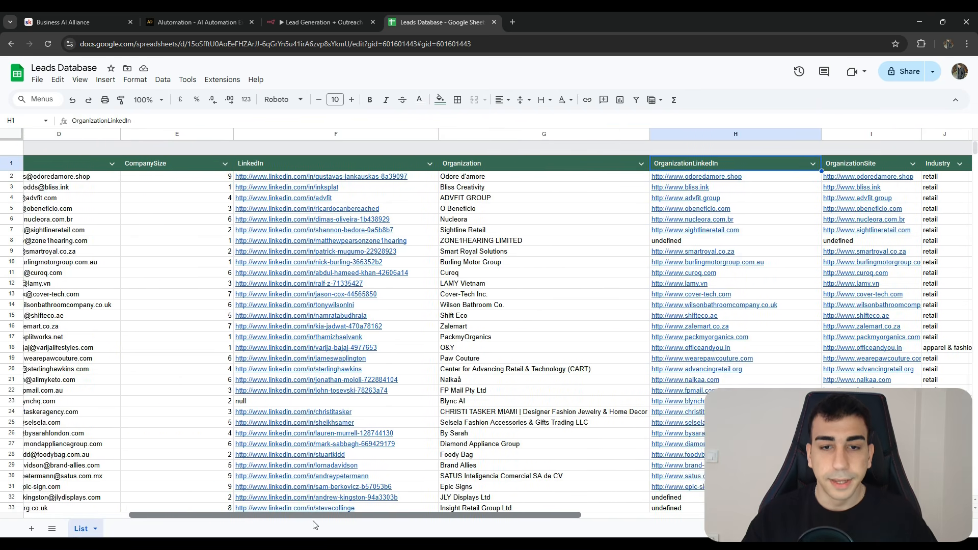
Examine the organization name, OrganizationLinkedIn and OrganizationSite columns across the sourced lead rows.
{"action": "left_click_drag", "start_coordinate": [315, 524], "coordinate": [349, 522]}
{"action": "left_click_drag", "start_coordinate": [453, 516], "coordinate": [528, 521]}
{"action": "scroll", "coordinate": [558, 267], "scroll_direction": "down", "scroll_amount": 2}
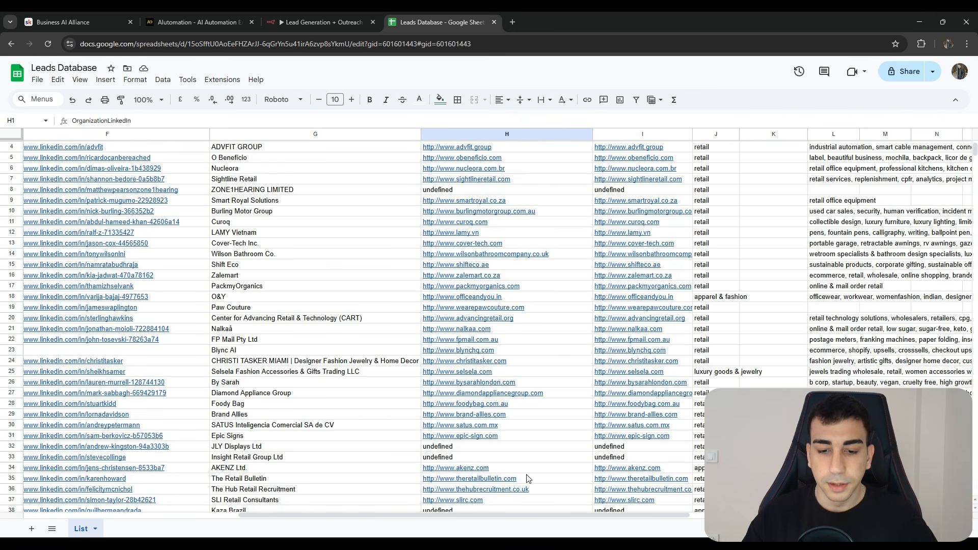
{"action": "scroll", "coordinate": [502, 517], "scroll_direction": "right", "scroll_amount": 1}
{"action": "scroll", "coordinate": [478, 370], "scroll_direction": "up", "scroll_amount": 1}
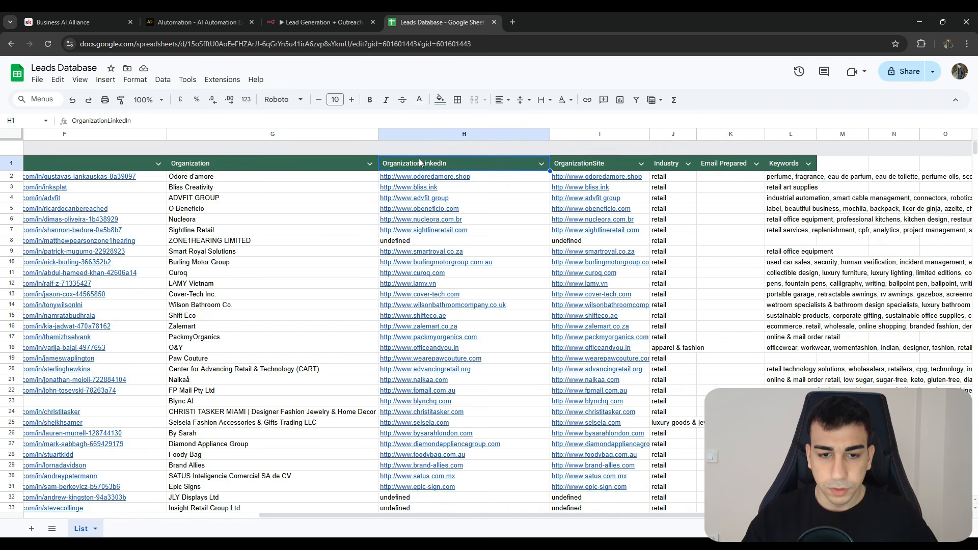
{"action": "scroll", "coordinate": [458, 382], "scroll_direction": "down", "scroll_amount": 20}
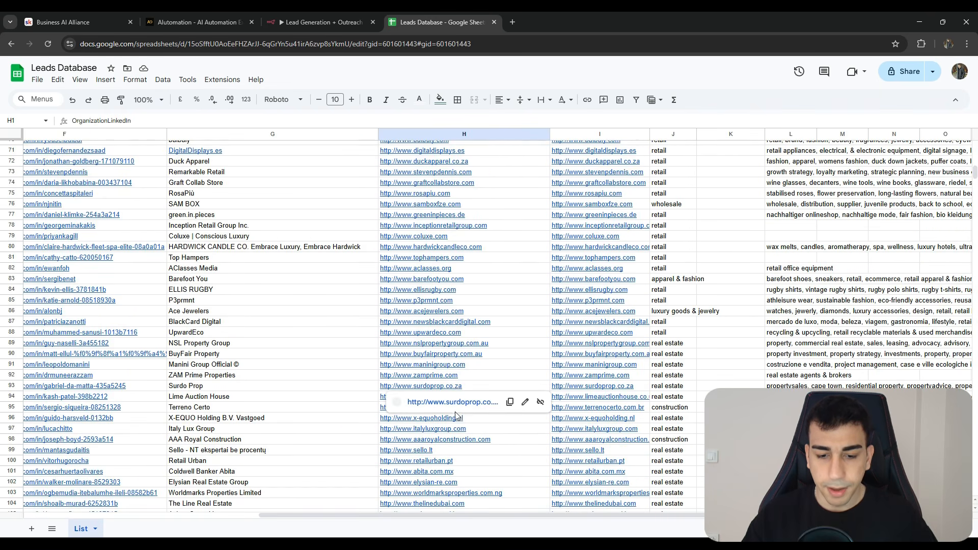
{"action": "scroll", "coordinate": [457, 391], "scroll_direction": "up", "scroll_amount": 20}
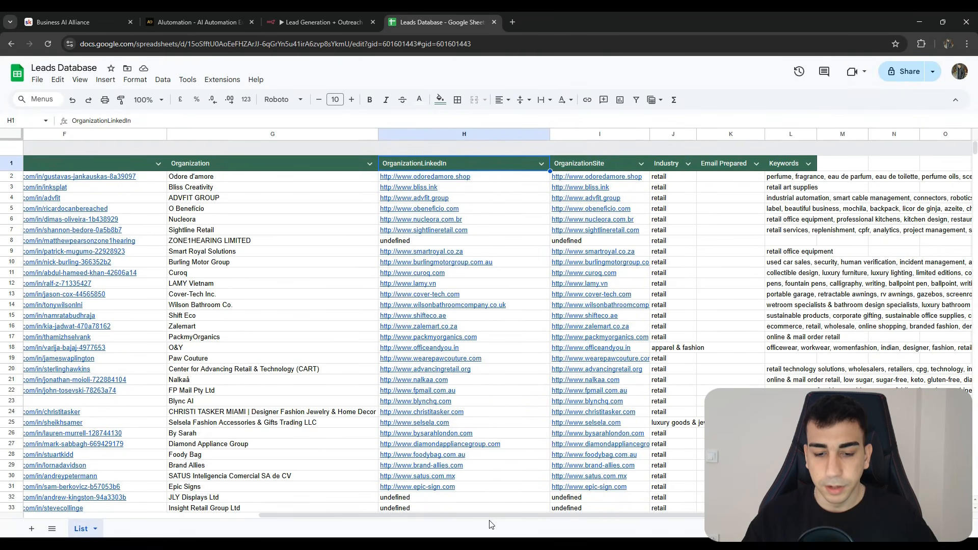
{"action": "scroll", "coordinate": [494, 524], "scroll_direction": "right", "scroll_amount": 2}
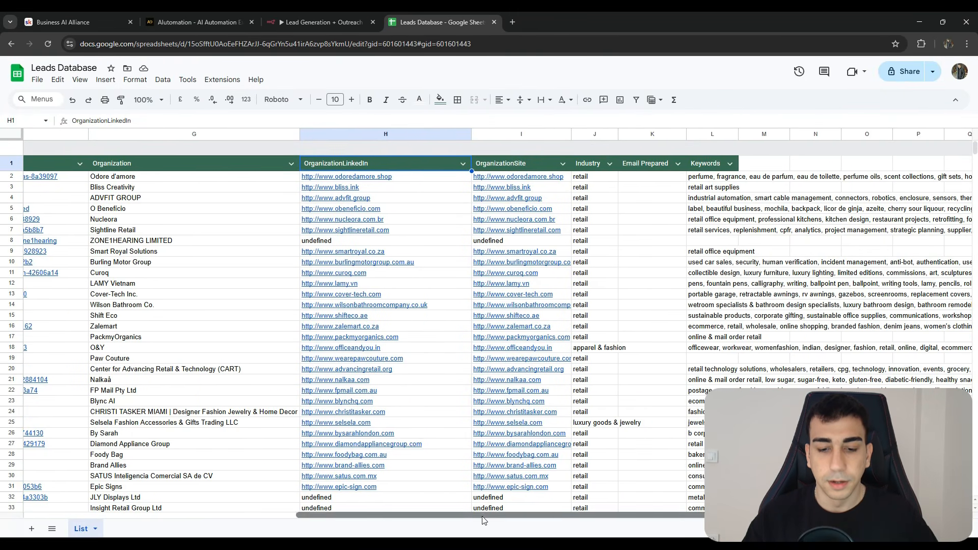
{"action": "scroll", "coordinate": [486, 524], "scroll_direction": "right", "scroll_amount": 1}
{"action": "left_click", "coordinate": [455, 169]}
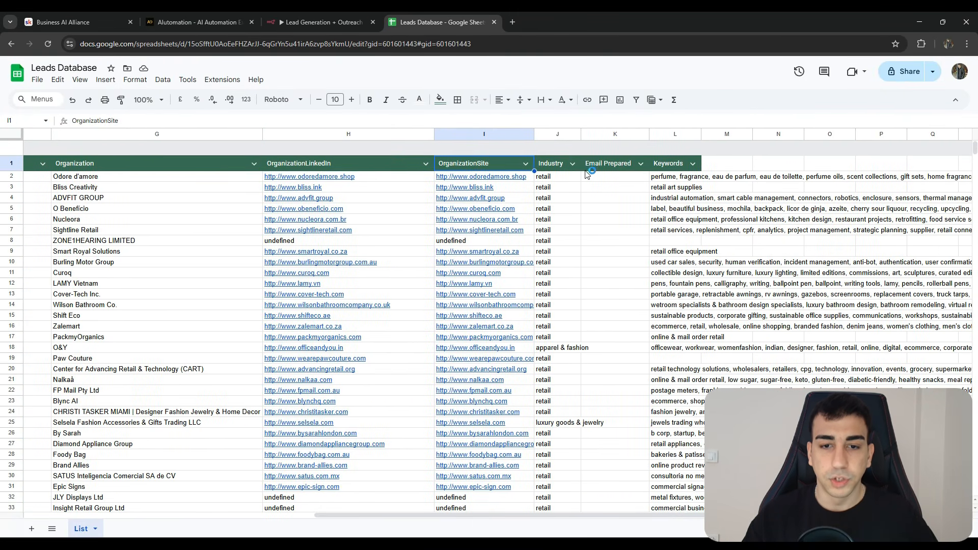
{"action": "scroll", "coordinate": [459, 515], "scroll_direction": "right", "scroll_amount": 1}
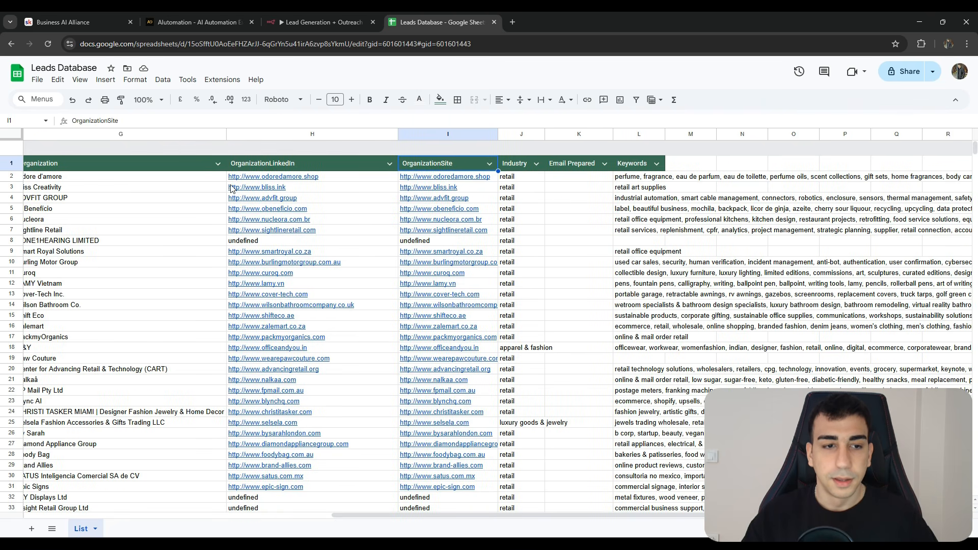
{"action": "scroll", "coordinate": [367, 515], "scroll_direction": "left", "scroll_amount": 1}
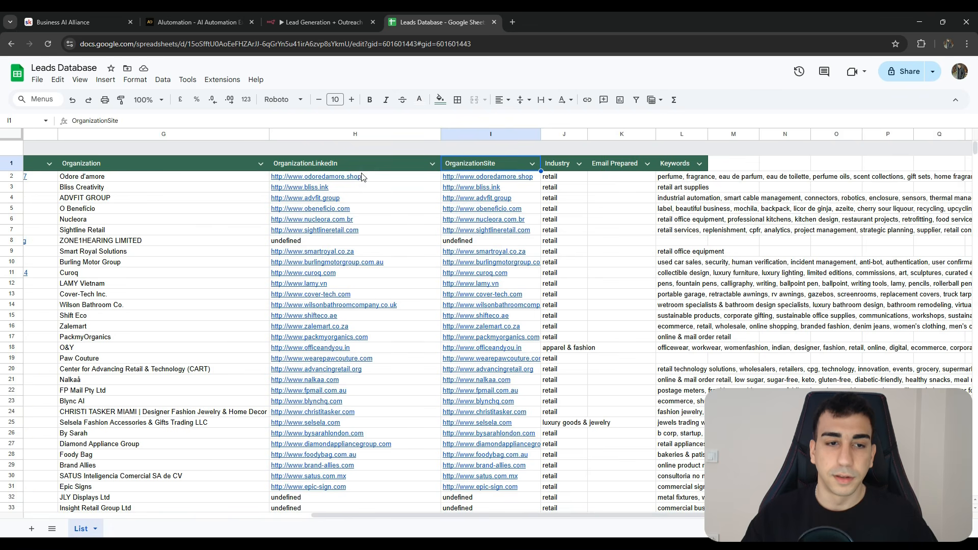
Widen the Industry column of the leads table to fit longer entries such as "apparel & fashion".
{"action": "left_click_drag", "start_coordinate": [417, 516], "coordinate": [502, 512]}
{"action": "scroll", "coordinate": [836, 226], "scroll_direction": "up", "scroll_amount": 2}
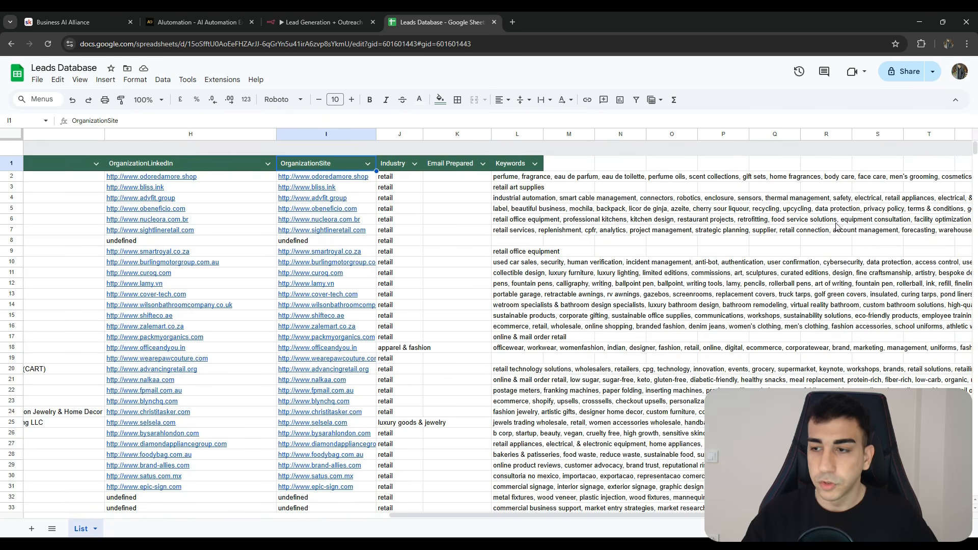
{"action": "scroll", "coordinate": [384, 181], "scroll_direction": "down", "scroll_amount": 5}
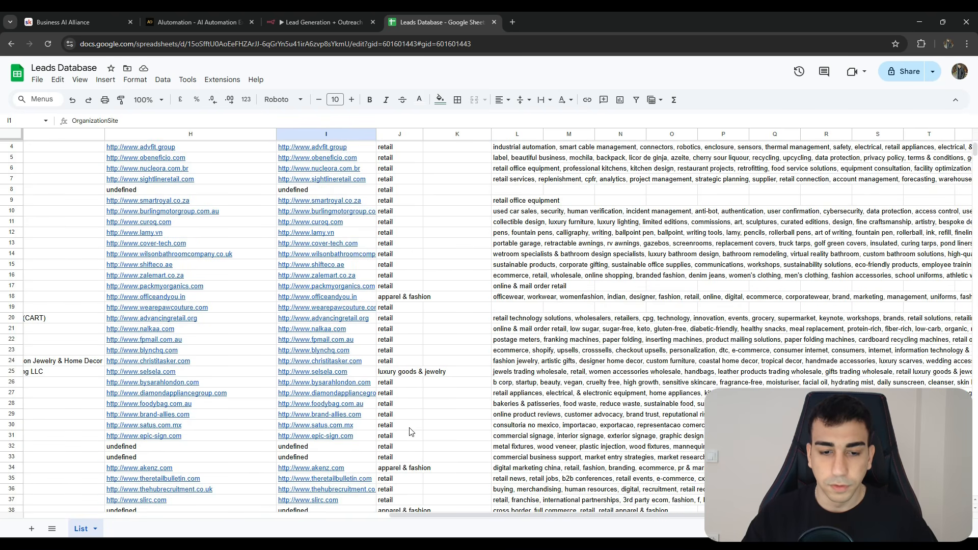
{"action": "scroll", "coordinate": [387, 185], "scroll_direction": "up", "scroll_amount": 5}
{"action": "scroll", "coordinate": [397, 190], "scroll_direction": "down", "scroll_amount": 5}
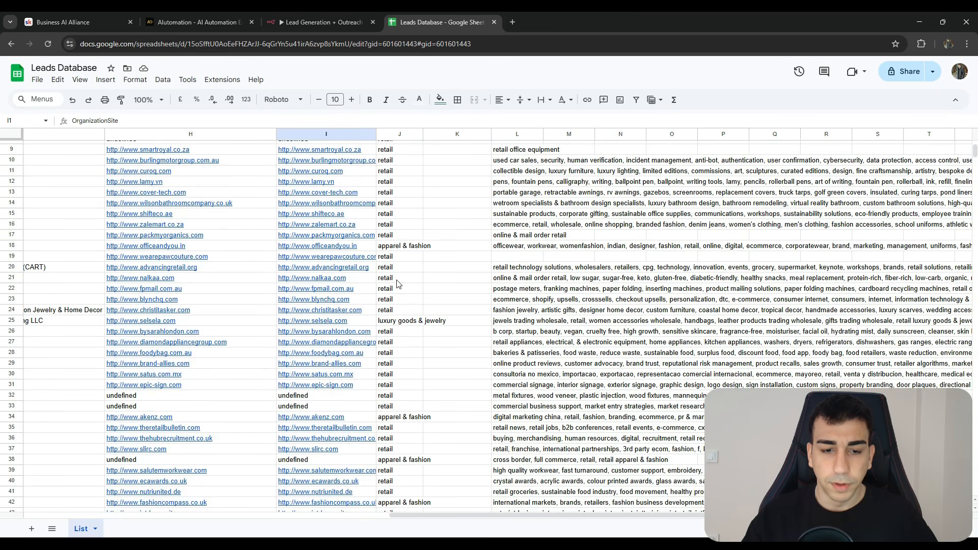
{"action": "scroll", "coordinate": [396, 244], "scroll_direction": "down", "scroll_amount": 2}
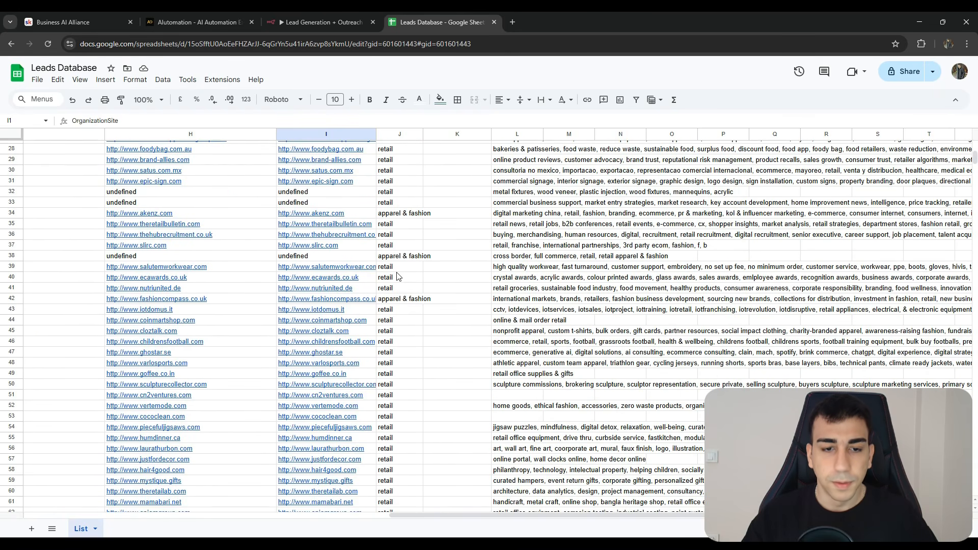
{"action": "left_click", "coordinate": [419, 217]}
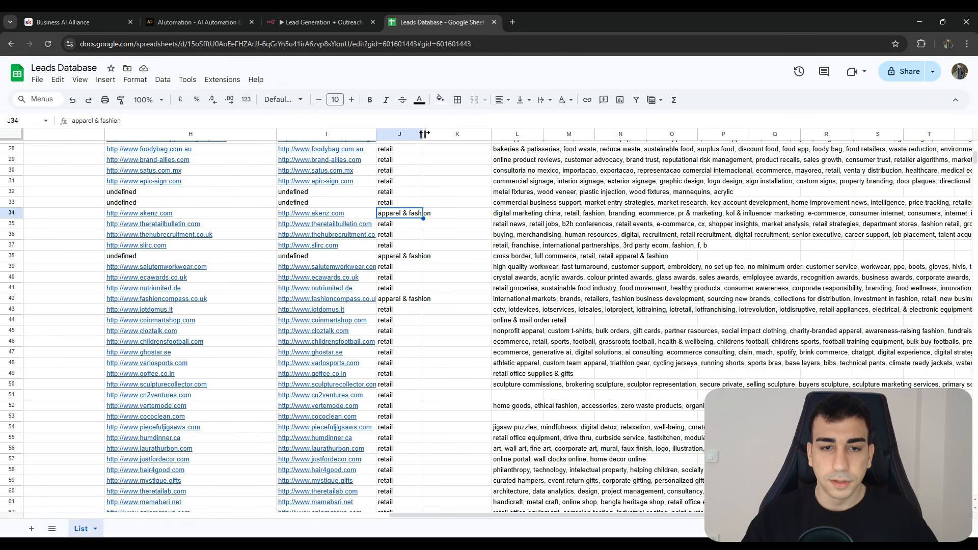
{"action": "left_click_drag", "start_coordinate": [423, 134], "coordinate": [471, 133]}
Review the industries and keywords of the sourced leads down to the end of the list.
{"action": "scroll", "coordinate": [416, 171], "scroll_direction": "down", "scroll_amount": 12}
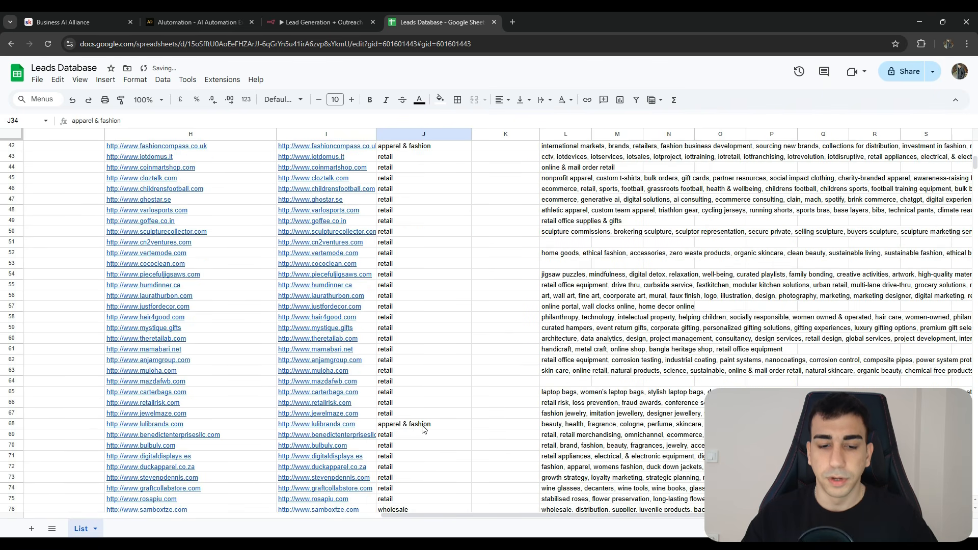
{"action": "left_click_drag", "start_coordinate": [973, 167], "coordinate": [973, 147]}
{"action": "scroll", "coordinate": [427, 290], "scroll_direction": "up", "scroll_amount": 9}
{"action": "scroll", "coordinate": [388, 295], "scroll_direction": "down", "scroll_amount": 3}
{"action": "scroll", "coordinate": [479, 306], "scroll_direction": "down", "scroll_amount": 15}
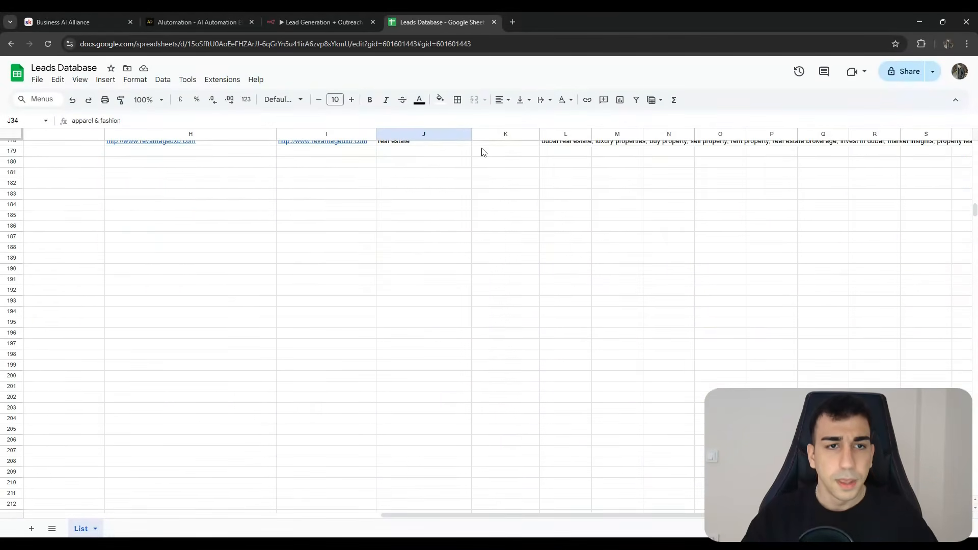
Check the Google Sheets node at the end of the n8n Lead Sourcing chain against the rows in the Leads Database.
{"action": "left_click", "coordinate": [316, 23]}
{"action": "scroll", "coordinate": [751, 331], "scroll_direction": "up", "scroll_amount": 1}
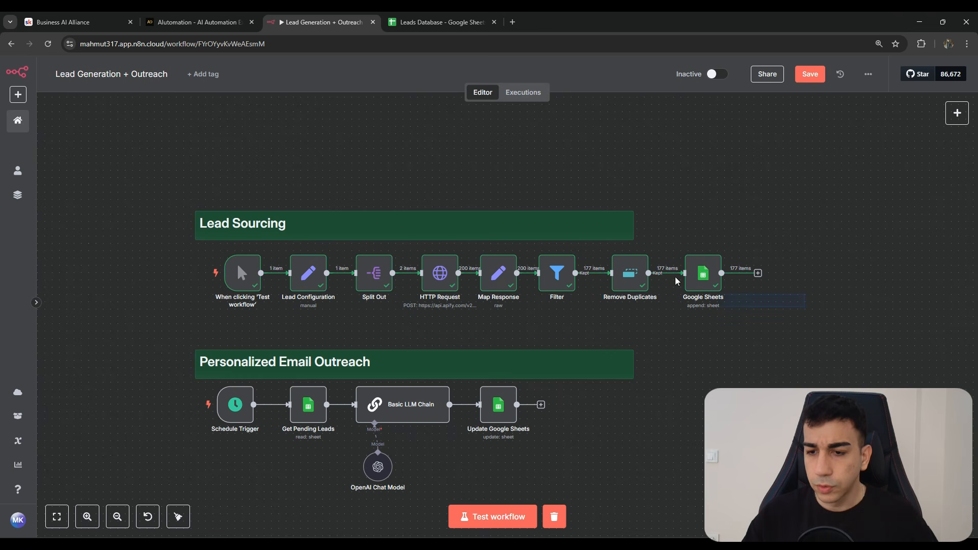
{"action": "left_click_drag", "start_coordinate": [676, 282], "coordinate": [784, 304]}
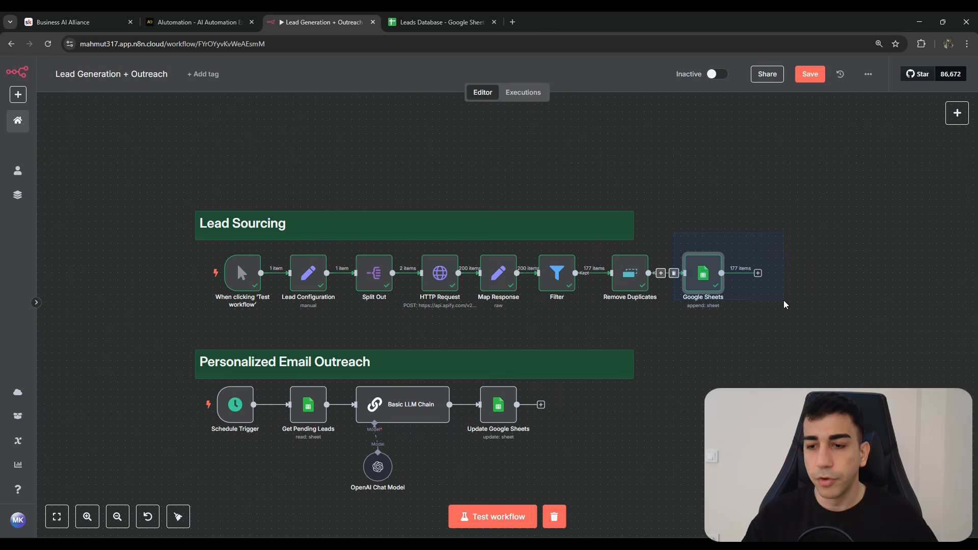
{"action": "left_click", "coordinate": [441, 22]}
{"action": "scroll", "coordinate": [581, 371], "scroll_direction": "down", "scroll_amount": 10}
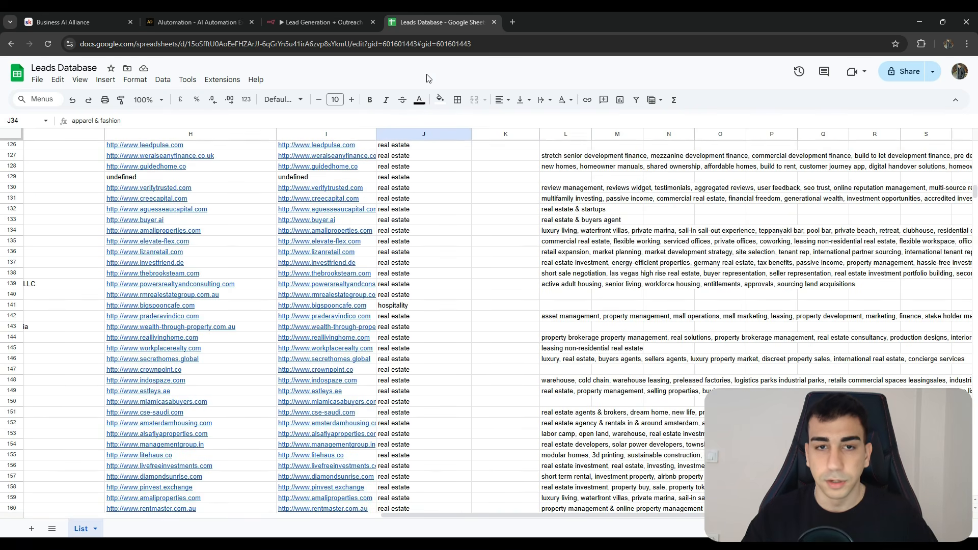
In the n8n workflow, even out the spacing of Map Response, Filter and Remove Duplicates, and move the Google Sheets node farther from Remove Duplicates.
{"action": "left_click", "coordinate": [332, 16]}
{"action": "left_click", "coordinate": [636, 326]}
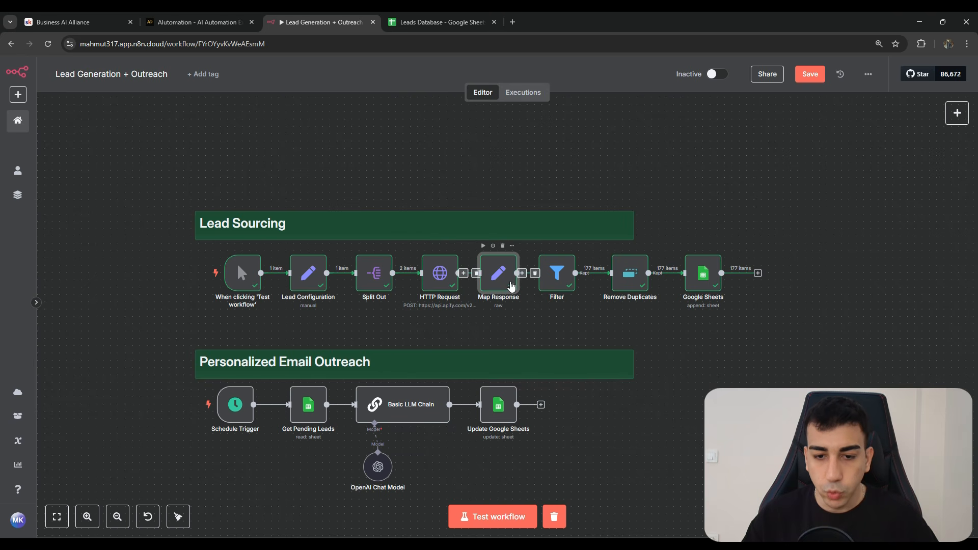
{"action": "left_click_drag", "start_coordinate": [497, 275], "coordinate": [636, 283]}
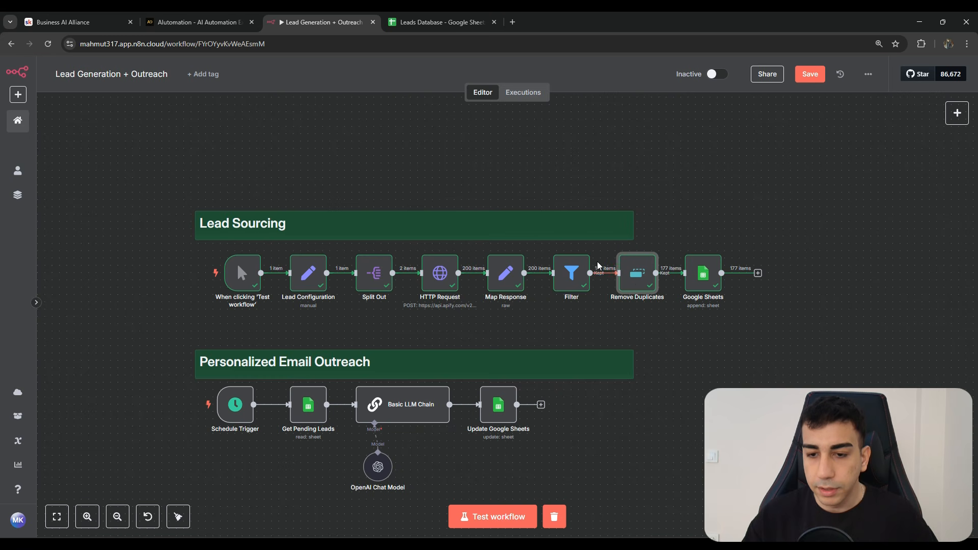
{"action": "scroll", "coordinate": [588, 290], "scroll_direction": "right", "scroll_amount": 5}
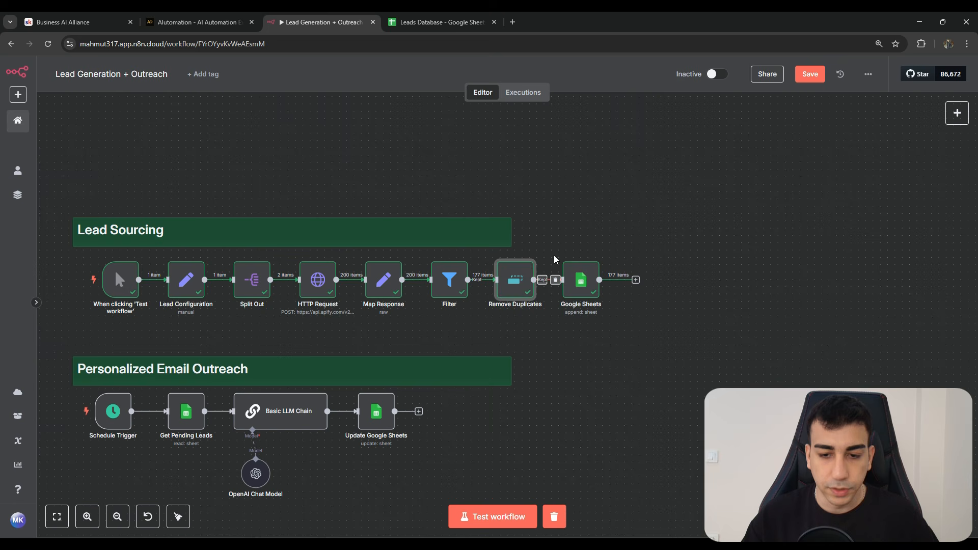
{"action": "left_click_drag", "start_coordinate": [580, 292], "coordinate": [610, 291]}
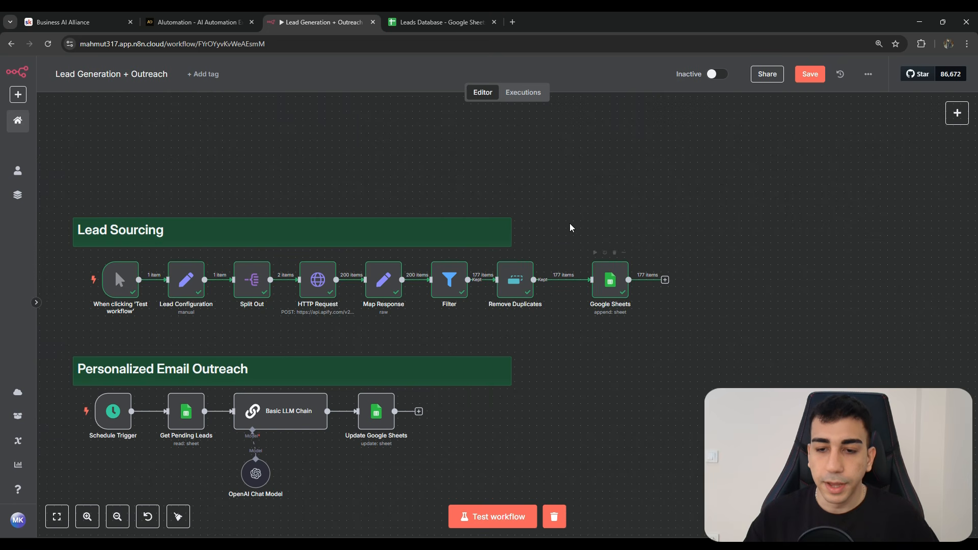
Return to the Leads Database sheet and widen the Email Prepared column.
{"action": "left_click", "coordinate": [438, 22]}
{"action": "scroll", "coordinate": [573, 469], "scroll_direction": "right", "scroll_amount": 2}
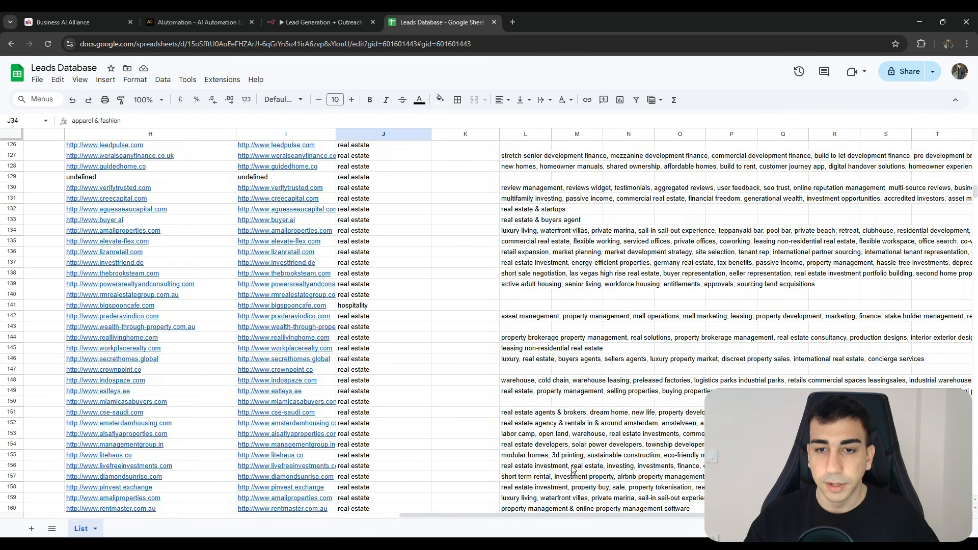
{"action": "scroll", "coordinate": [573, 469], "scroll_direction": "up", "scroll_amount": 20}
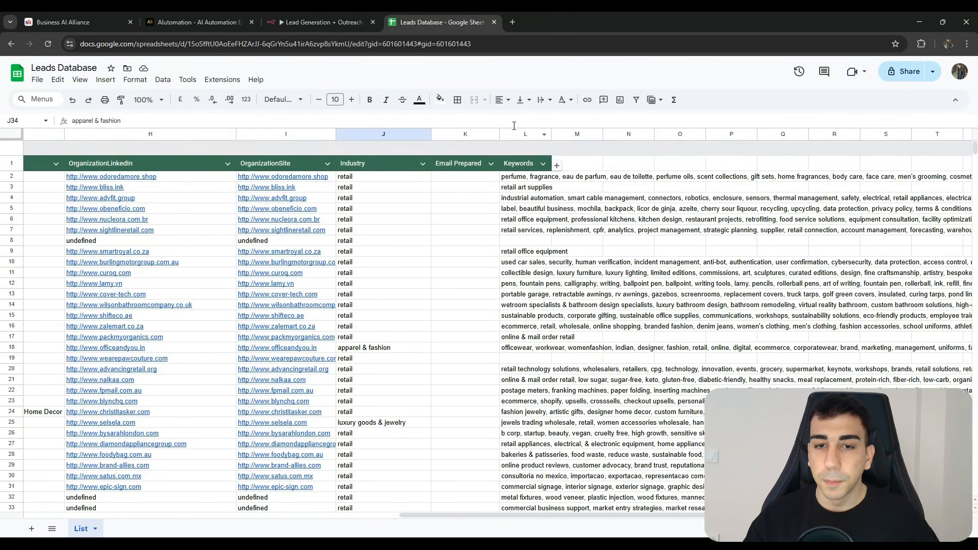
{"action": "left_click_drag", "start_coordinate": [499, 133], "coordinate": [550, 134]}
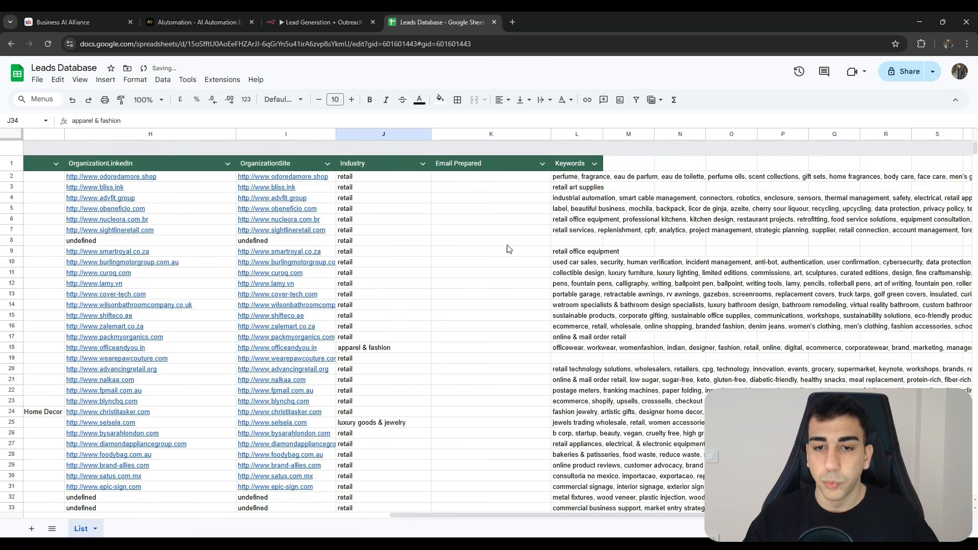
{"action": "left_click_drag", "start_coordinate": [564, 515], "coordinate": [596, 515]}
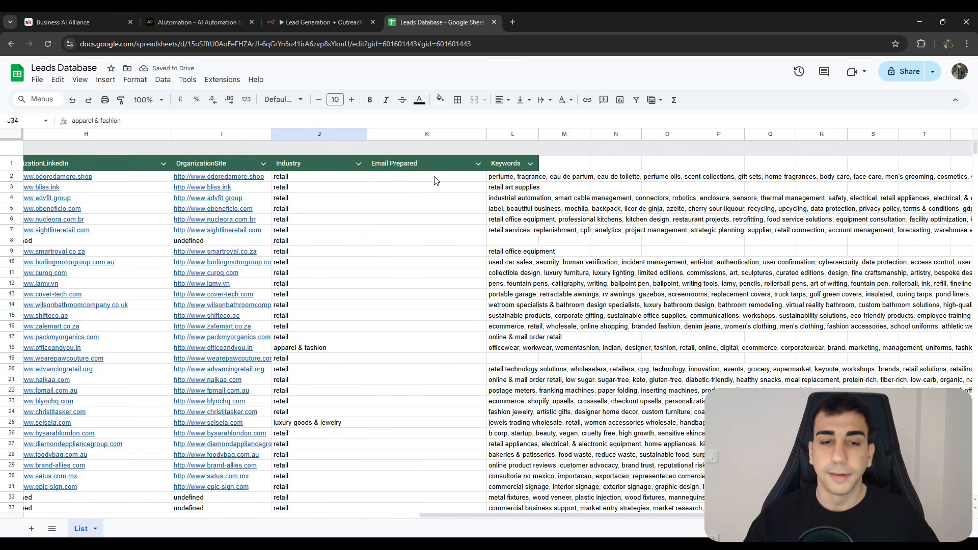
Inspect the Update Google Sheets node in the n8n Personalized Email Outreach chain and return to the leads sheet.
{"action": "left_click", "coordinate": [347, 22]}
{"action": "mouse_move", "coordinate": [441, 452]}
{"action": "left_mouse_down"}
{"action": "mouse_move", "coordinate": [345, 402]}
{"action": "mouse_move", "coordinate": [343, 392]}
{"action": "left_mouse_up"}
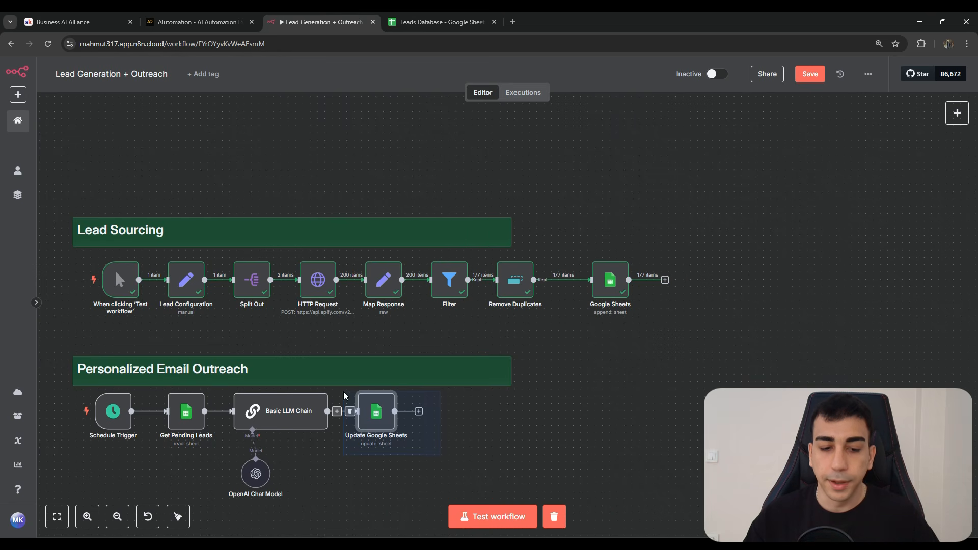
{"action": "left_click", "coordinate": [402, 20]}
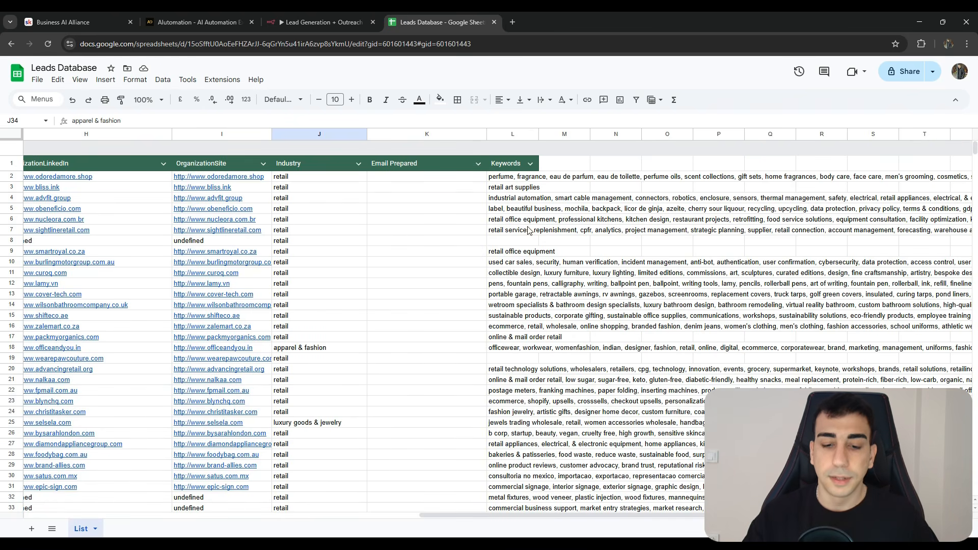
Widen the Keywords column of the leads table to fit its full contents.
{"action": "left_click", "coordinate": [492, 510]}
{"action": "left_click_drag", "start_coordinate": [538, 134], "coordinate": [625, 135]}
{"action": "left_click_drag", "start_coordinate": [550, 517], "coordinate": [627, 514]}
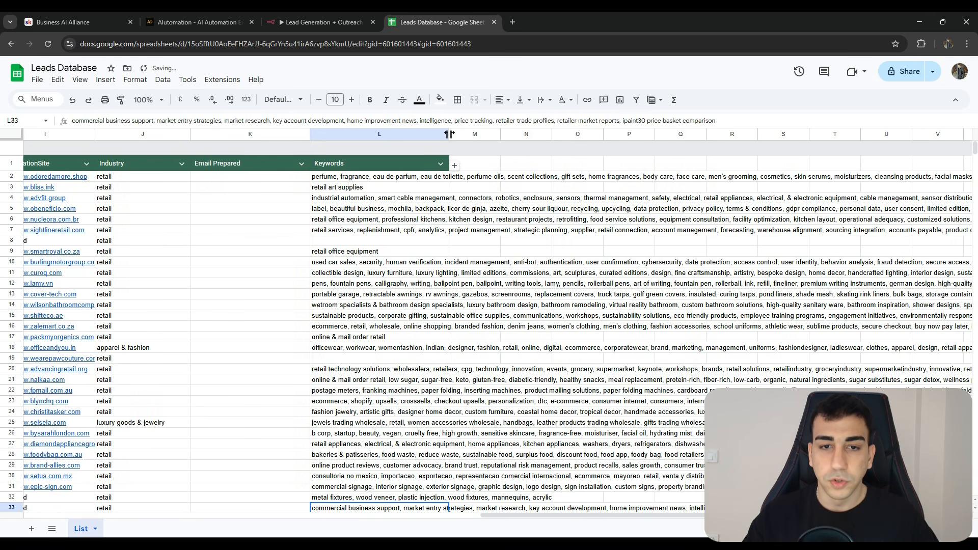
{"action": "double_click", "coordinate": [449, 134]}
{"action": "scroll", "coordinate": [332, 203], "scroll_direction": "right", "scroll_amount": 1}
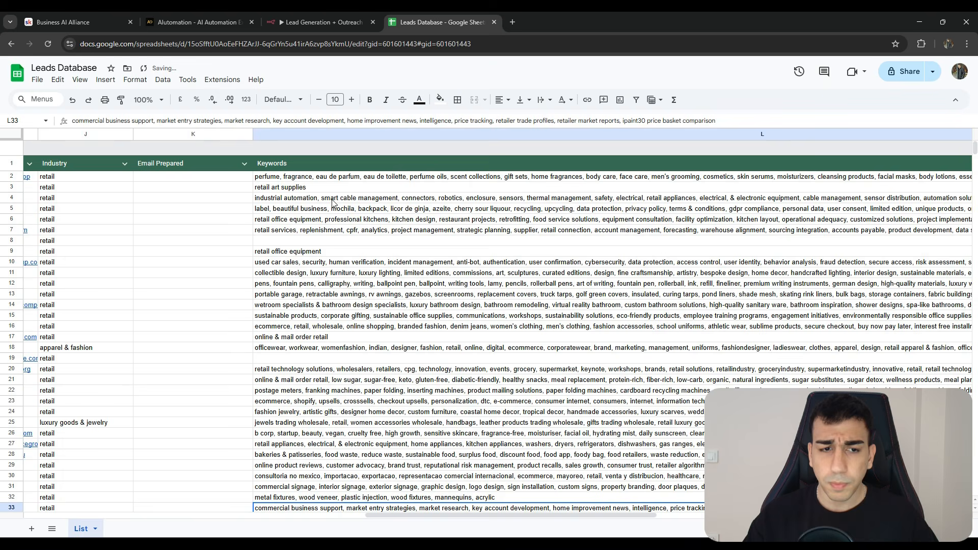
Examine the first lead's organization links, industry and keywords in row 2 as material for personalized emails.
{"action": "left_click_drag", "start_coordinate": [486, 513], "coordinate": [366, 514]}
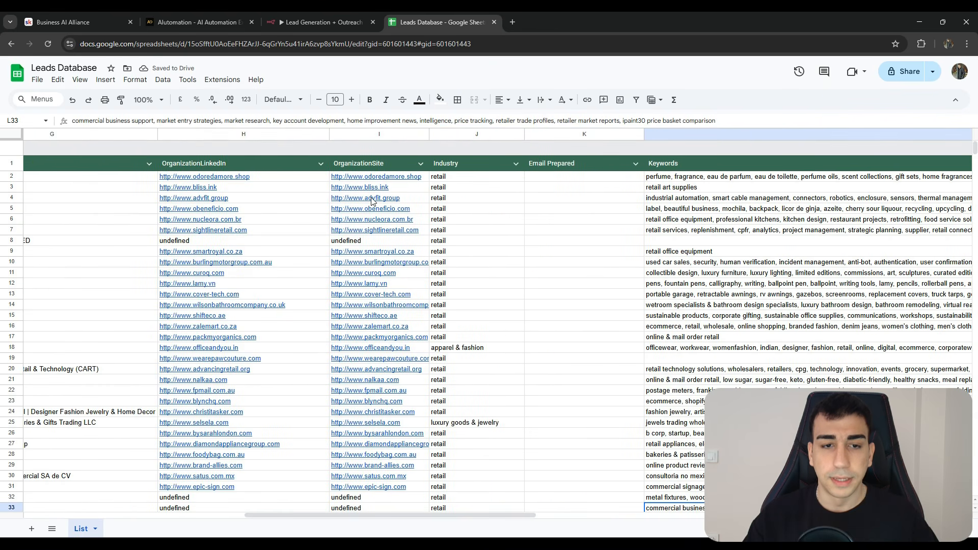
{"action": "left_click_drag", "start_coordinate": [427, 514], "coordinate": [529, 514]}
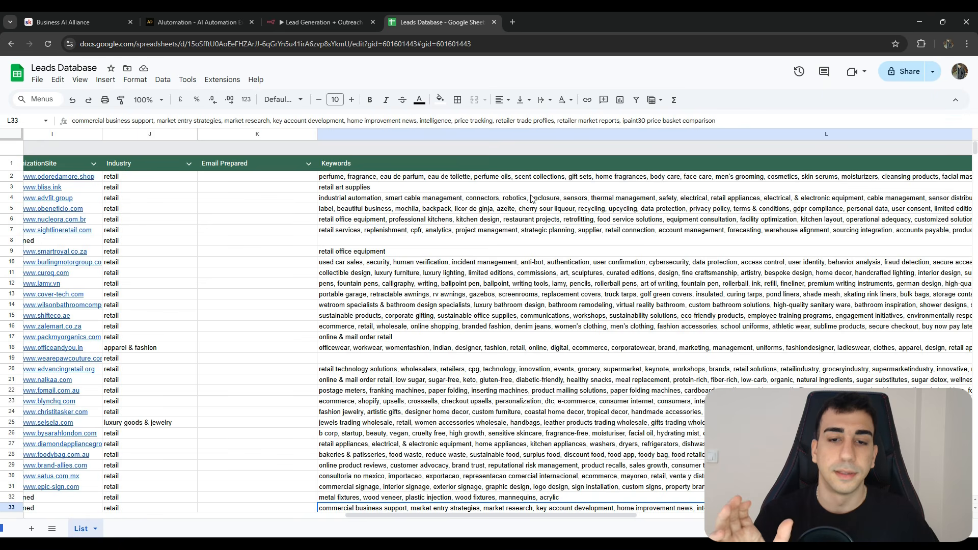
{"action": "left_click_drag", "start_coordinate": [559, 515], "coordinate": [454, 484]}
{"action": "left_click", "coordinate": [491, 177]}
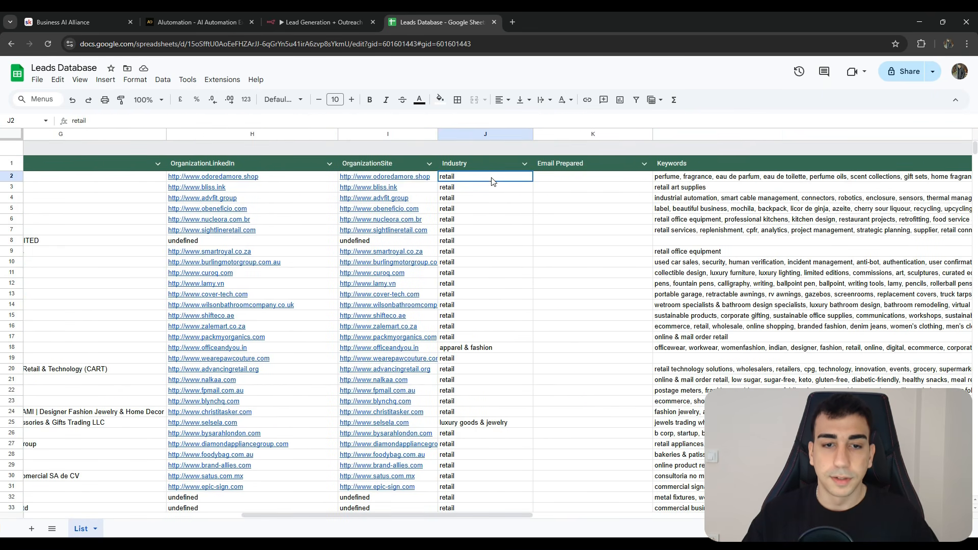
{"action": "left_click", "coordinate": [245, 176], "text": "shift"}
{"action": "left_click_drag", "start_coordinate": [437, 515], "coordinate": [550, 515]}
{"action": "left_click", "coordinate": [316, 167]}
{"action": "left_click", "coordinate": [294, 176]}
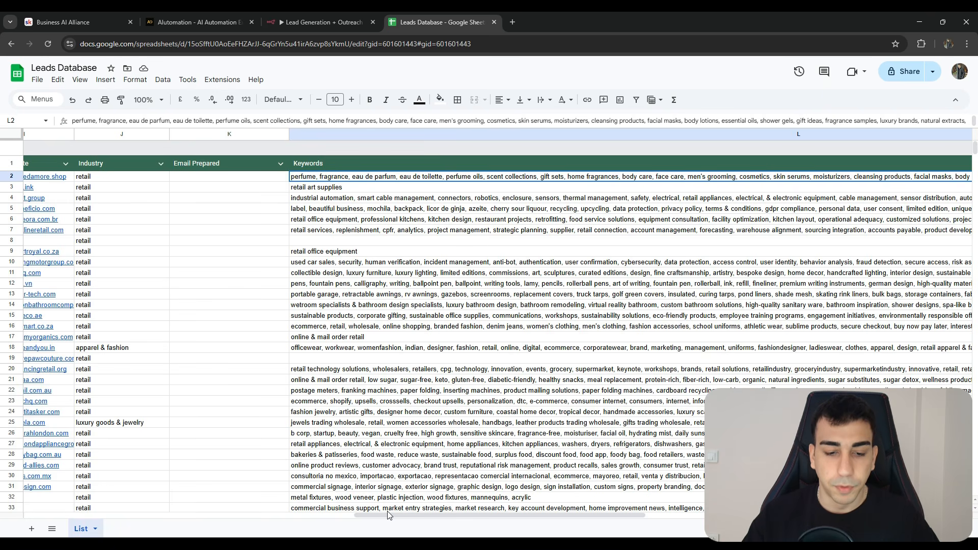
{"action": "left_click_drag", "start_coordinate": [387, 514], "coordinate": [300, 515]}
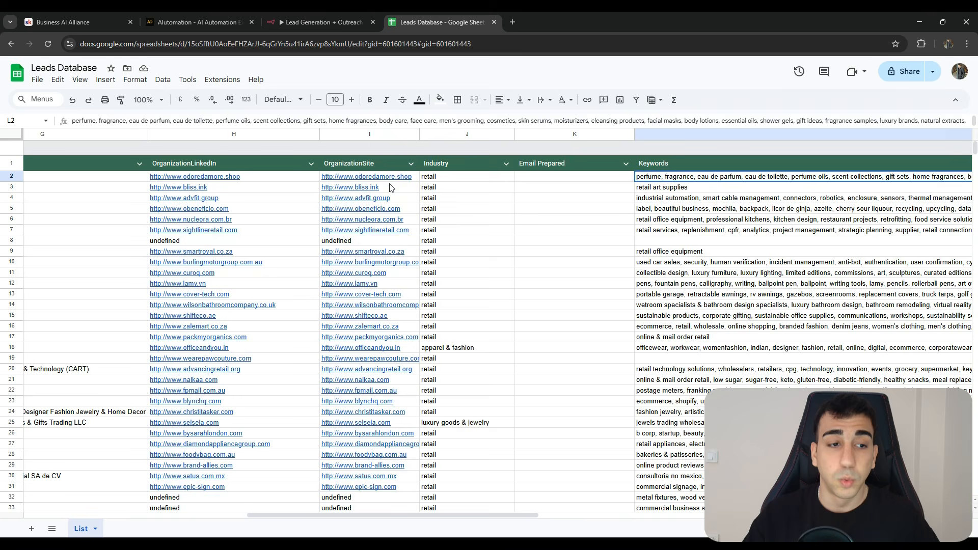
Examine the industry and keywords of the second lead in row 3, covering the whole record back to the first name.
{"action": "left_click_drag", "start_coordinate": [390, 188], "coordinate": [436, 192]}
{"action": "left_click", "coordinate": [660, 188]}
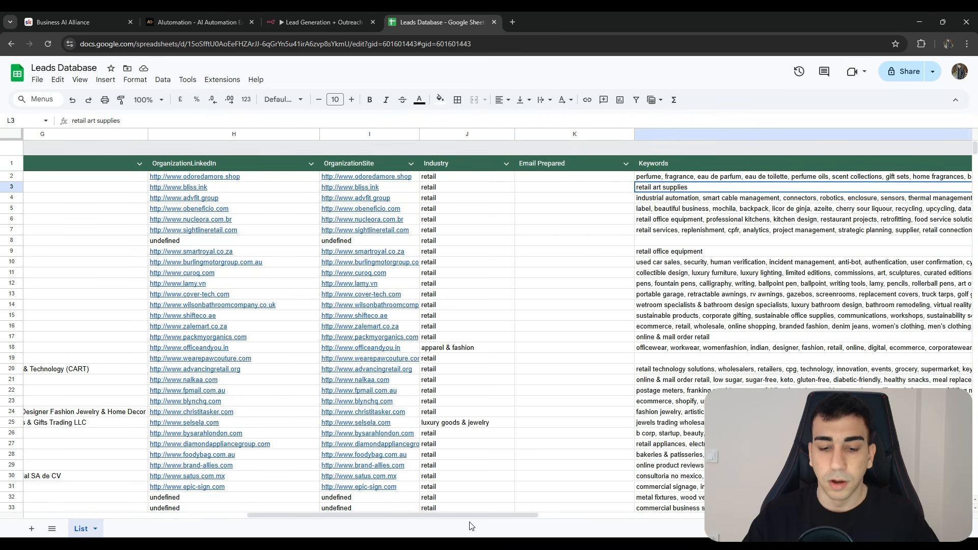
{"action": "left_click_drag", "start_coordinate": [477, 515], "coordinate": [499, 516]}
{"action": "left_click", "coordinate": [698, 208]}
{"action": "left_click", "coordinate": [694, 187]}
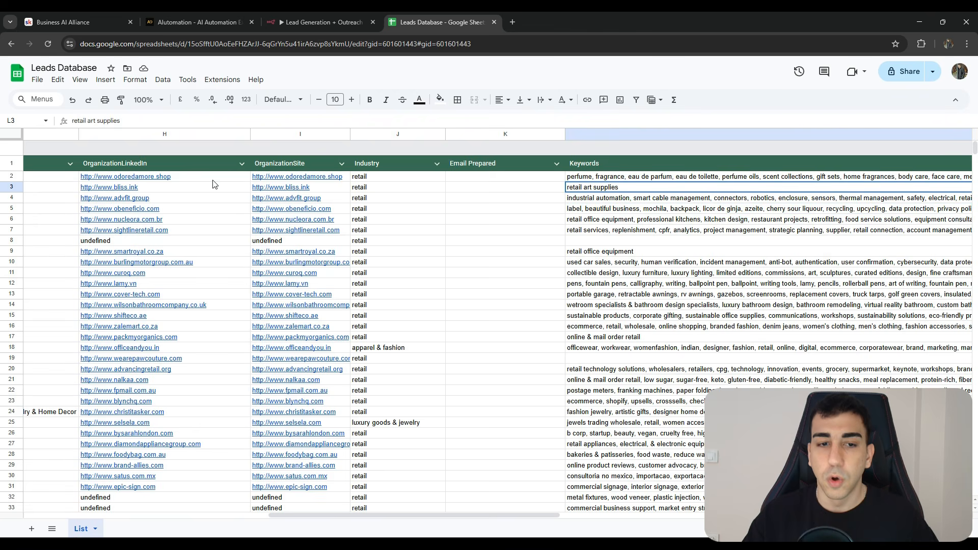
{"action": "left_click_drag", "start_coordinate": [215, 185], "coordinate": [6, 192]}
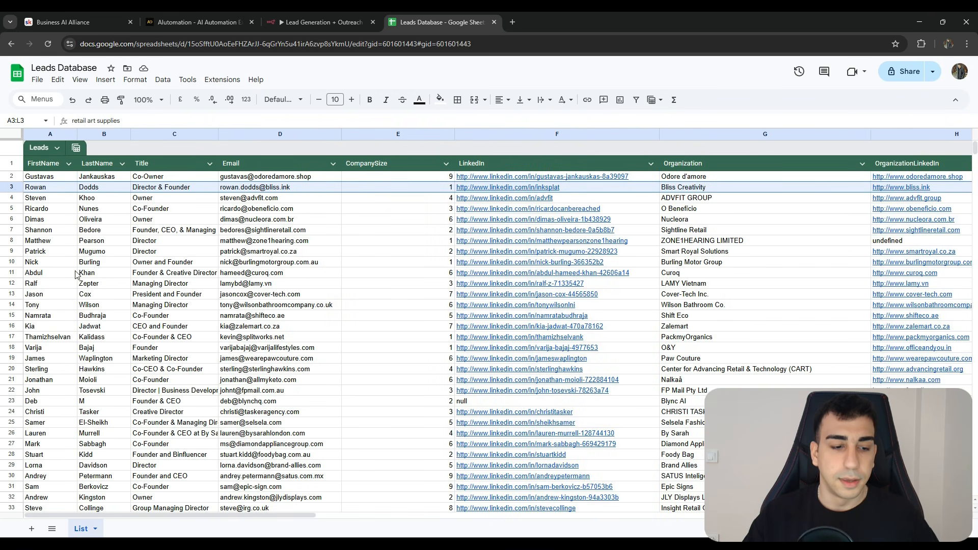
Examine the first lead's name, title, organization and company size in row 2 of the leads table.
{"action": "left_click_drag", "start_coordinate": [275, 516], "coordinate": [372, 516]}
{"action": "left_click_drag", "start_coordinate": [57, 177], "coordinate": [123, 181]}
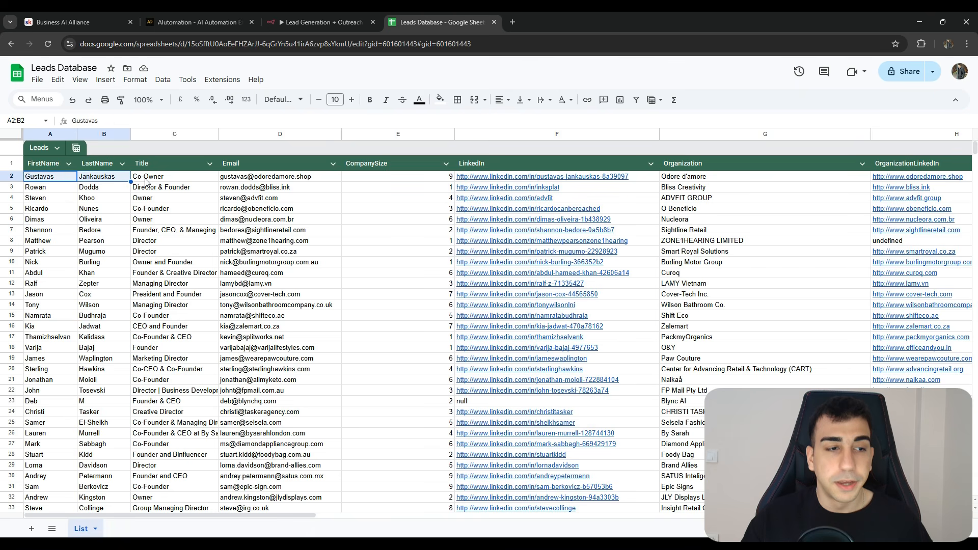
{"action": "left_click", "coordinate": [147, 180]}
{"action": "left_click", "coordinate": [722, 179]}
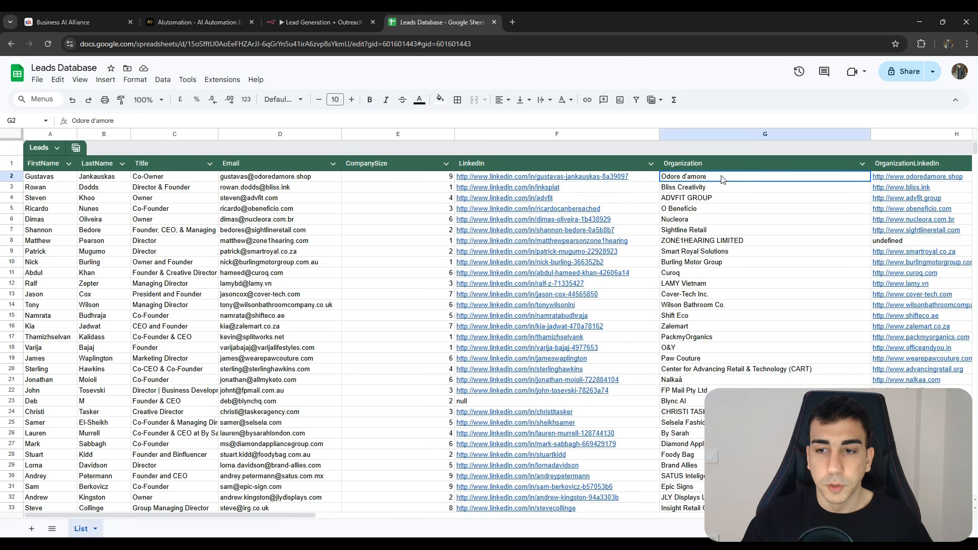
{"action": "left_click", "coordinate": [421, 187]}
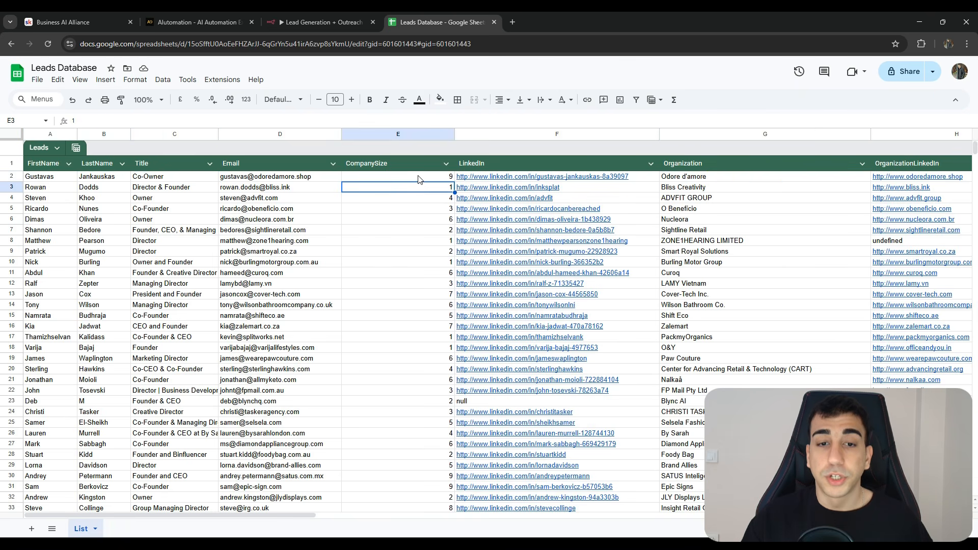
{"action": "left_click", "coordinate": [418, 178]}
{"action": "left_click", "coordinate": [432, 226]}
Select the CompanySize values from row 2 through row 178 and review them, returning to the start of the table.
{"action": "left_click_drag", "start_coordinate": [438, 176], "coordinate": [414, 186]}
{"action": "scroll", "coordinate": [438, 211], "scroll_direction": "down", "scroll_amount": 6}
{"action": "scroll", "coordinate": [433, 240], "scroll_direction": "down", "scroll_amount": 11}
{"action": "scroll", "coordinate": [433, 255], "scroll_direction": "down", "scroll_amount": 10}
{"action": "scroll", "coordinate": [429, 289], "scroll_direction": "down", "scroll_amount": 7}
{"action": "left_click", "coordinate": [422, 340]}
{"action": "scroll", "coordinate": [422, 326], "scroll_direction": "up", "scroll_amount": 18}
{"action": "scroll", "coordinate": [414, 289], "scroll_direction": "up", "scroll_amount": 14}
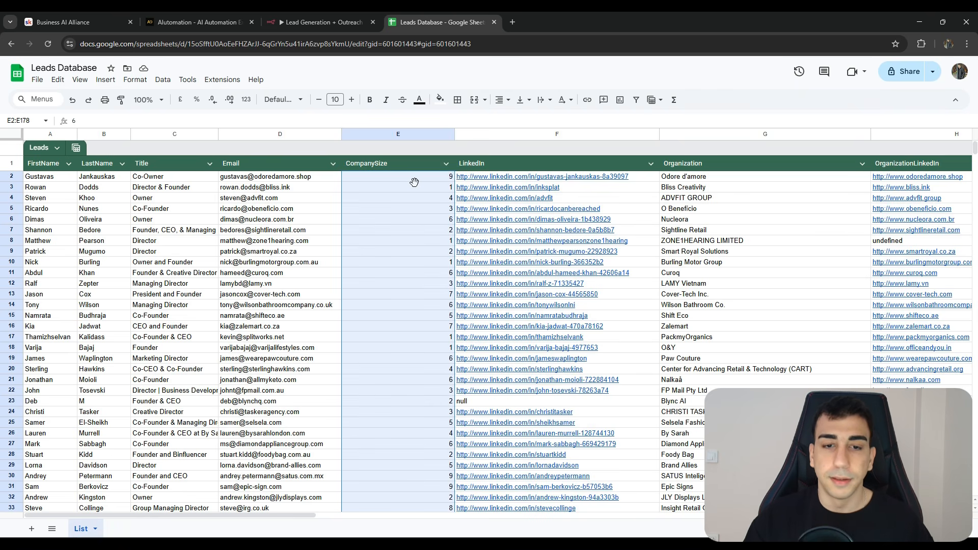
Open the LinkedIn profile linked in the first lead's row and check it against the Title column in the sheet.
{"action": "left_click", "coordinate": [442, 190]}
{"action": "mouse_move", "coordinate": [586, 176]}
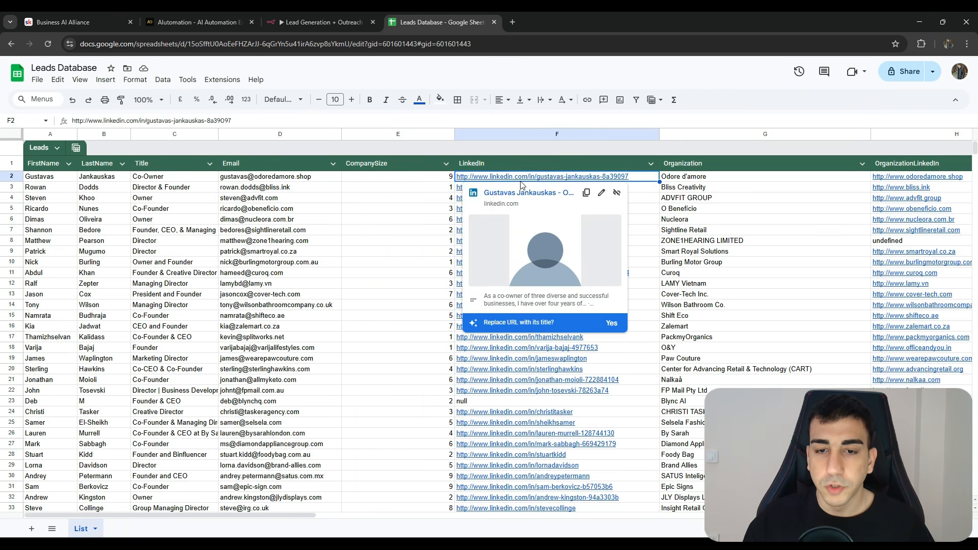
{"action": "left_click", "coordinate": [517, 183]}
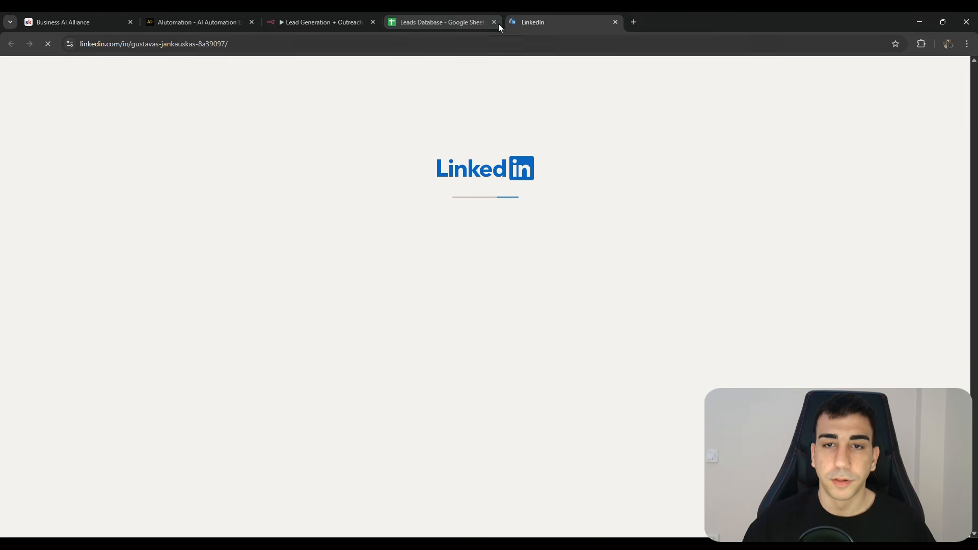
{"action": "left_click", "coordinate": [477, 22]}
{"action": "left_click", "coordinate": [160, 171]}
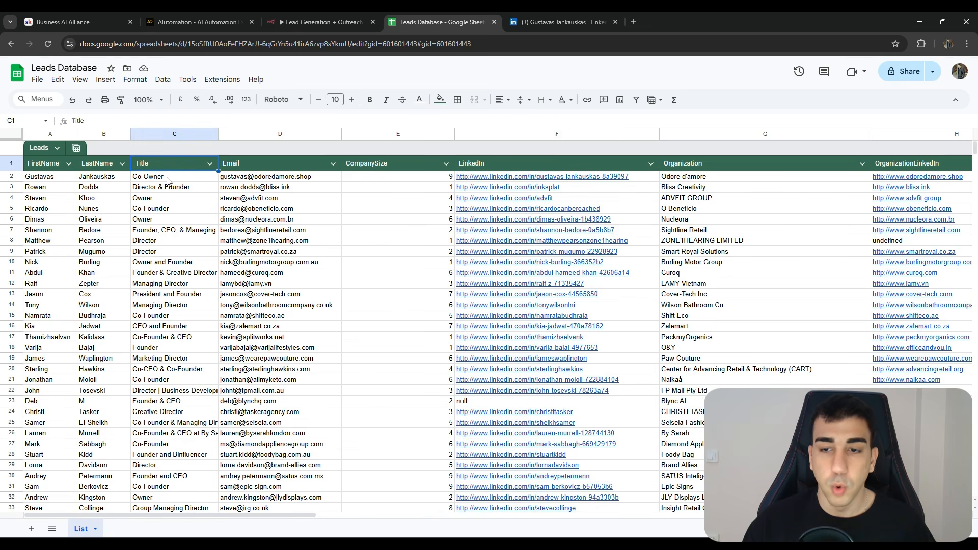
{"action": "left_click", "coordinate": [569, 16]}
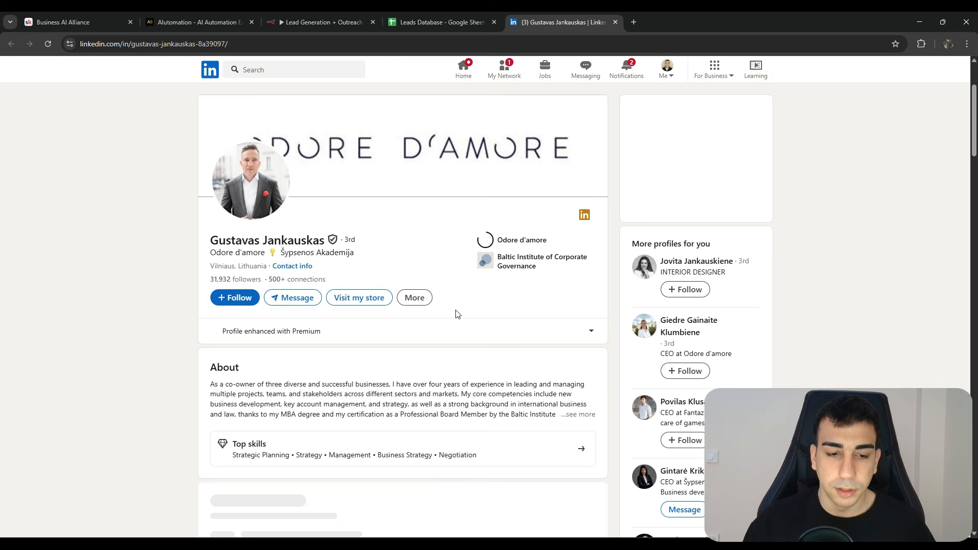
Verify the Odore d'amore headline and Co-Owner experience entry on the LinkedIn profile, and close the profile page.
{"action": "scroll", "coordinate": [389, 311], "scroll_direction": "down", "scroll_amount": 5}
{"action": "scroll", "coordinate": [338, 255], "scroll_direction": "up", "scroll_amount": 5}
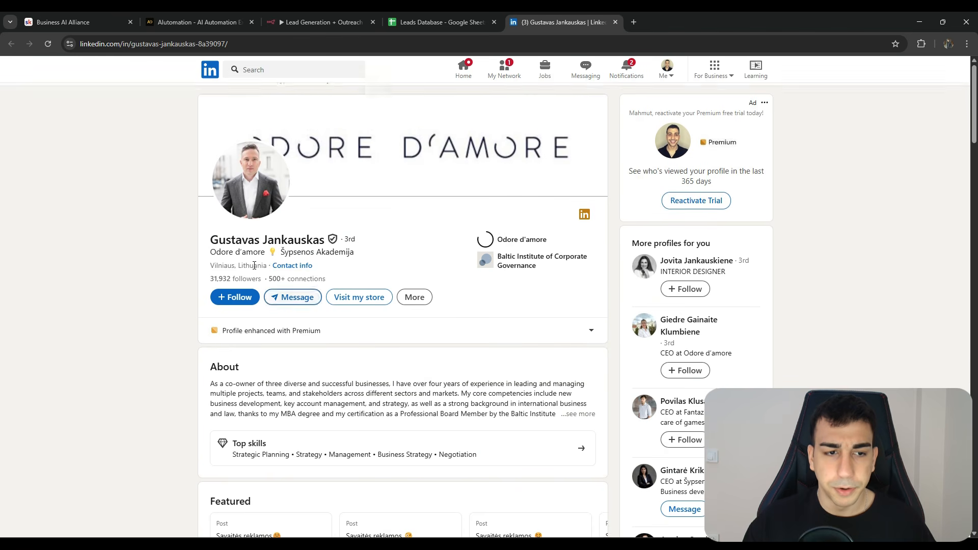
{"action": "left_click_drag", "start_coordinate": [208, 253], "coordinate": [263, 255]}
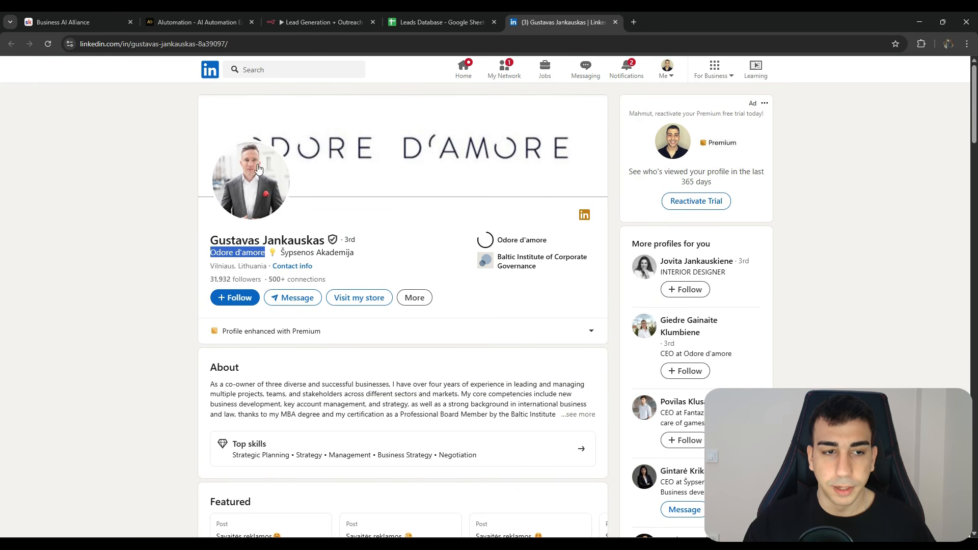
{"action": "scroll", "coordinate": [357, 301], "scroll_direction": "down", "scroll_amount": 15}
{"action": "scroll", "coordinate": [354, 312], "scroll_direction": "down", "scroll_amount": 2}
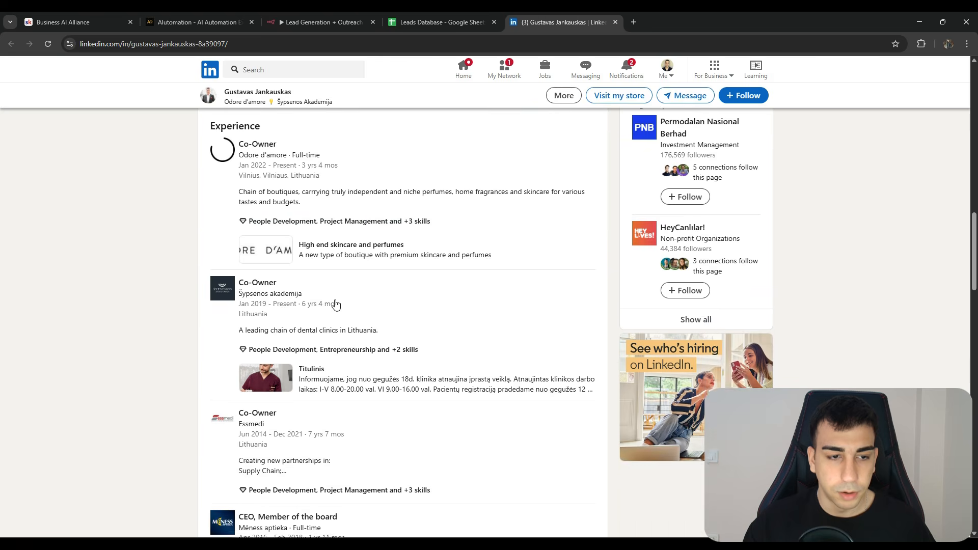
{"action": "scroll", "coordinate": [334, 304], "scroll_direction": "up", "scroll_amount": 2}
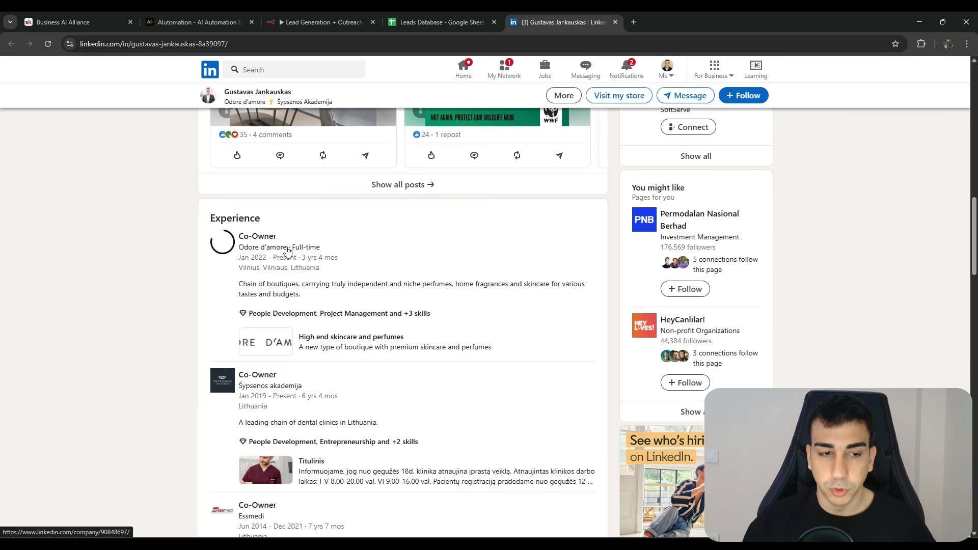
{"action": "left_click", "coordinate": [614, 22]}
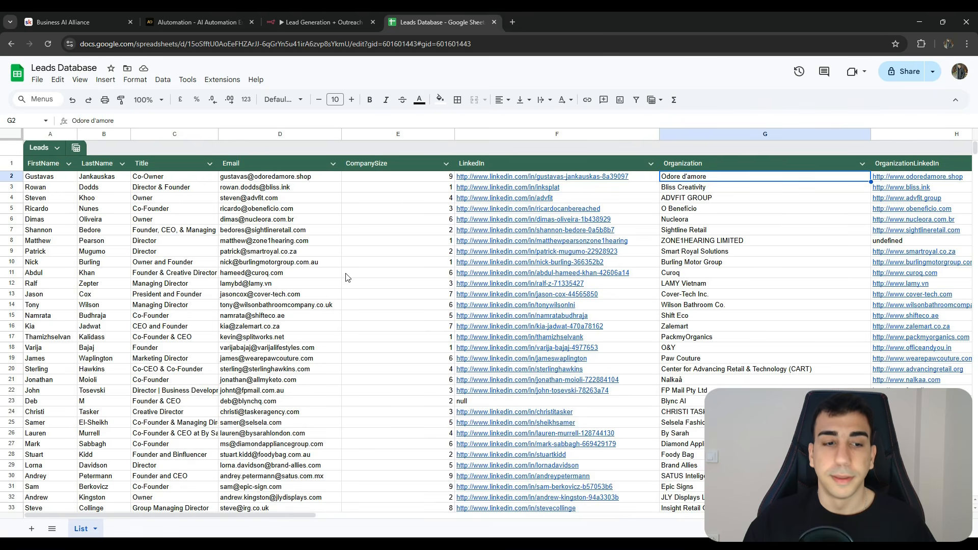
Choose the lead in row 154 further down the database and check its industry and organization data.
{"action": "scroll", "coordinate": [189, 473], "scroll_direction": "down", "scroll_amount": 20}
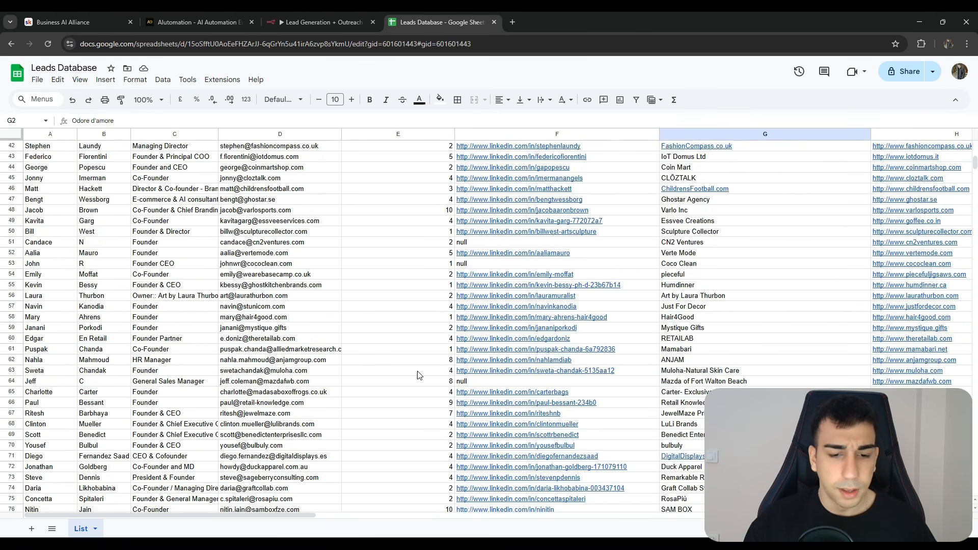
{"action": "scroll", "coordinate": [345, 368], "scroll_direction": "down", "scroll_amount": 7}
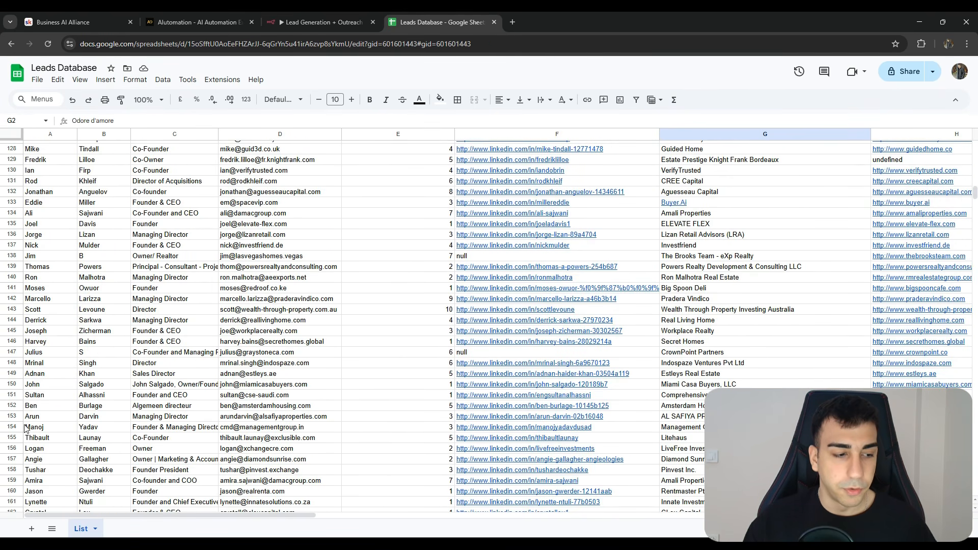
{"action": "left_click", "coordinate": [22, 427]}
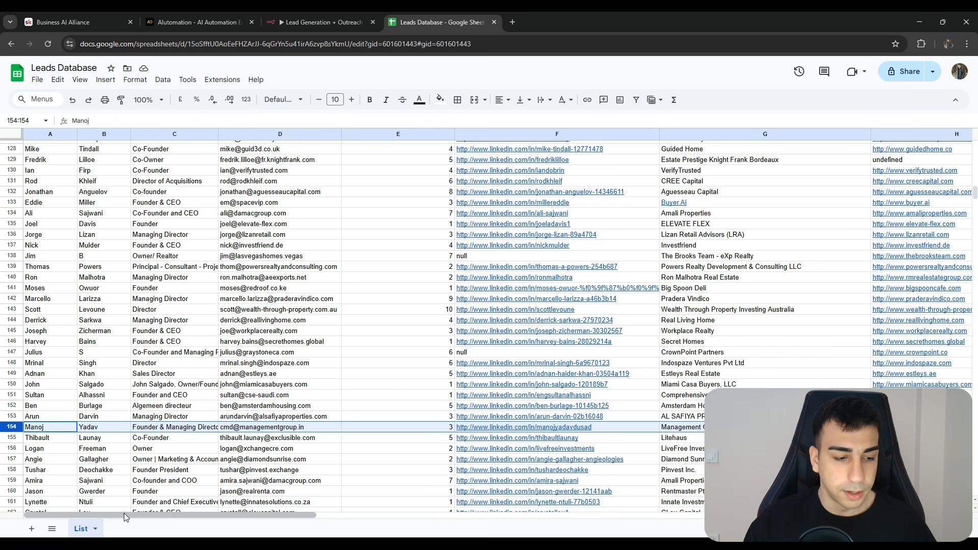
{"action": "left_click_drag", "start_coordinate": [124, 513], "coordinate": [374, 514]}
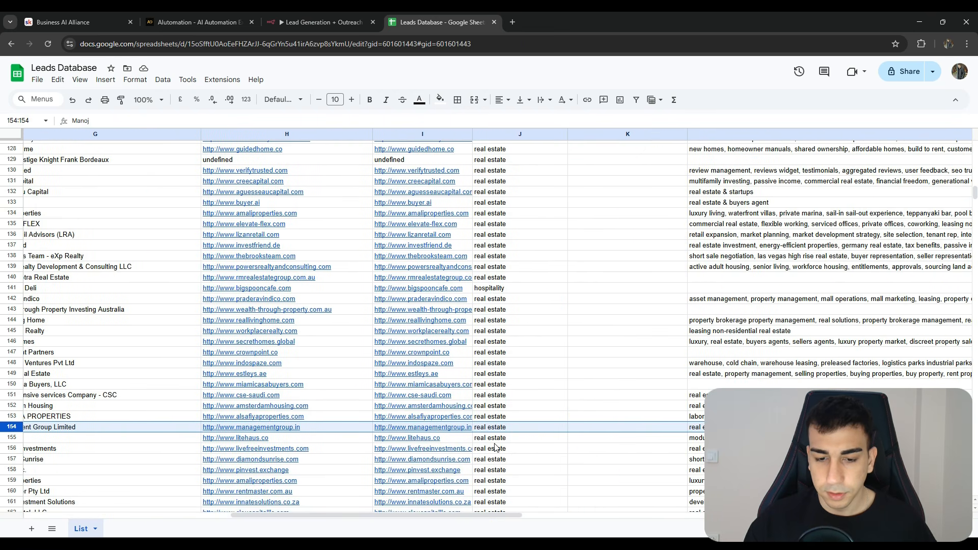
{"action": "left_click", "coordinate": [497, 428]}
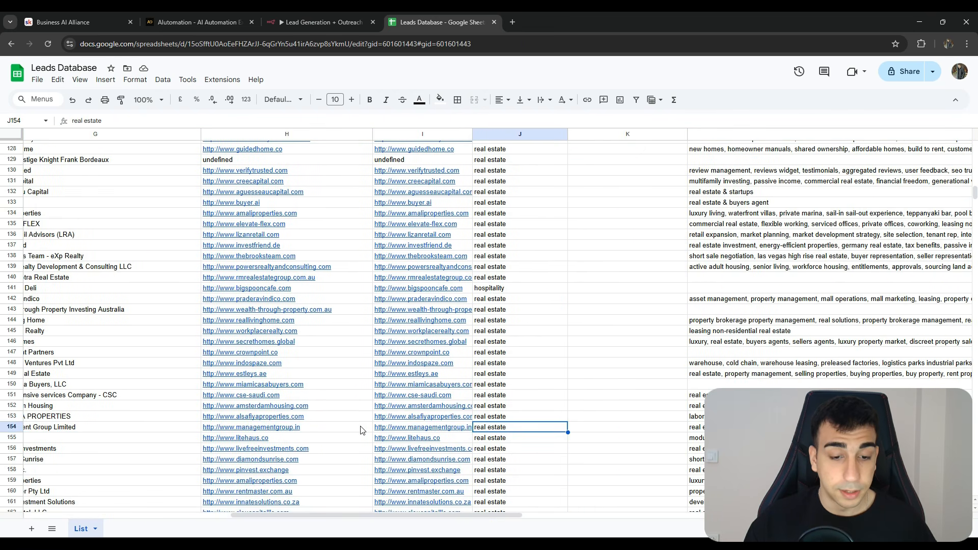
{"action": "left_click", "coordinate": [11, 426]}
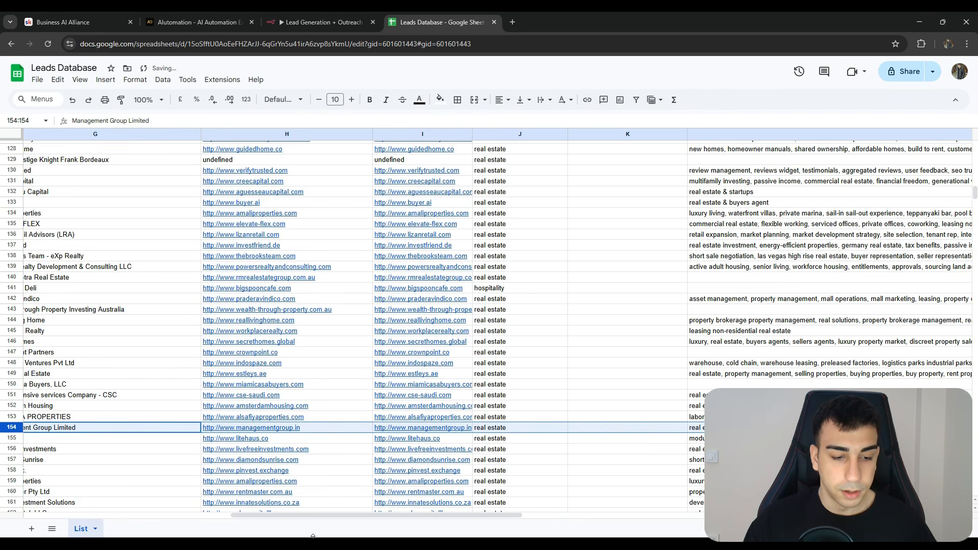
Widen the Title column so the full job title of the lead in row 154 fits.
{"action": "left_click_drag", "start_coordinate": [255, 514], "coordinate": [49, 520]}
{"action": "scroll", "coordinate": [95, 437], "scroll_direction": "down", "scroll_amount": 1}
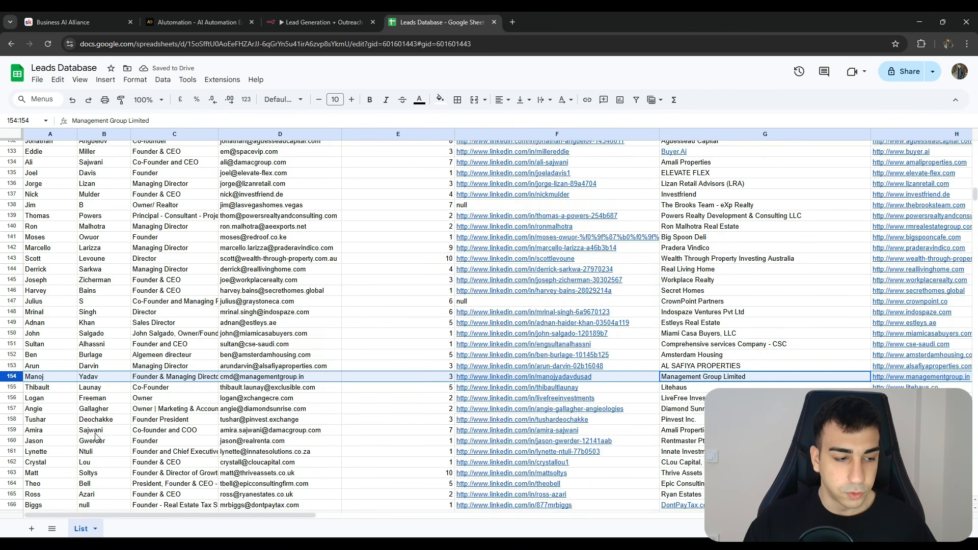
{"action": "left_click", "coordinate": [39, 379]}
{"action": "left_click", "coordinate": [164, 377]}
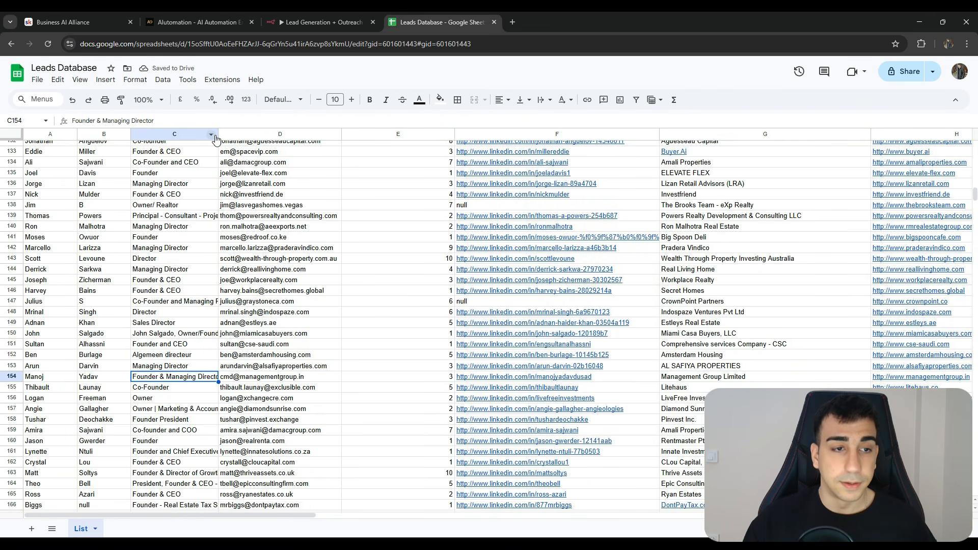
{"action": "left_click_drag", "start_coordinate": [216, 135], "coordinate": [271, 134]}
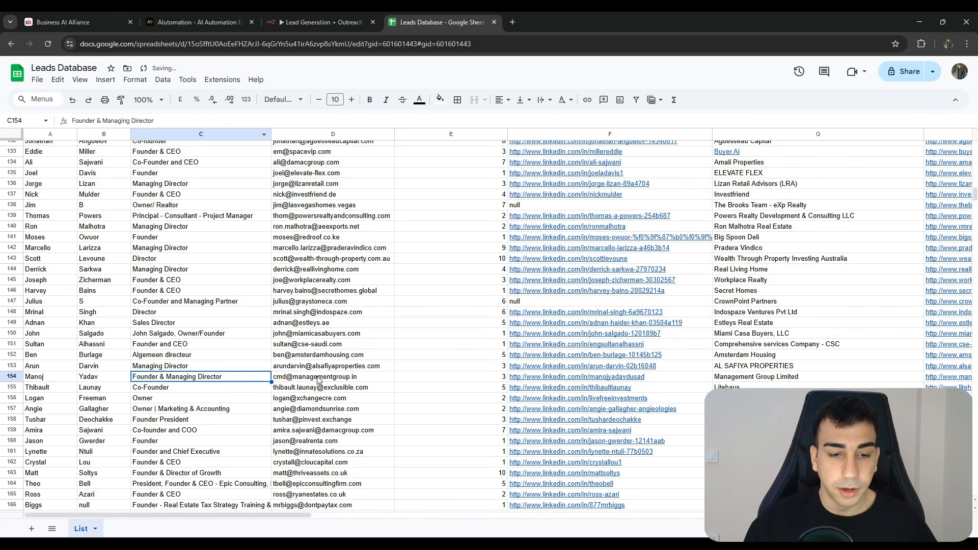
Check the email and organization of the lead in row 154 and open that lead's LinkedIn profile.
{"action": "left_click_drag", "start_coordinate": [319, 380], "coordinate": [738, 380]}
{"action": "left_click", "coordinate": [738, 380]}
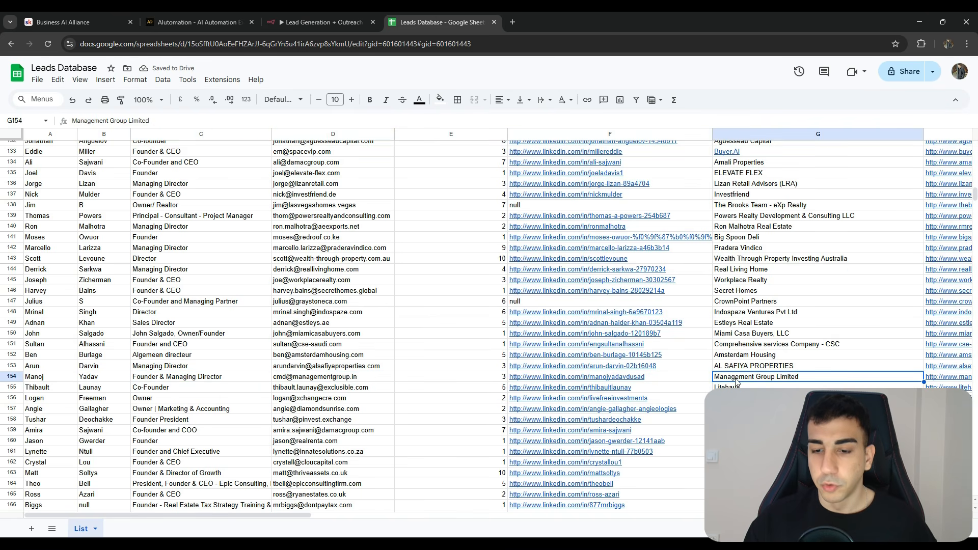
{"action": "left_click", "coordinate": [626, 383]}
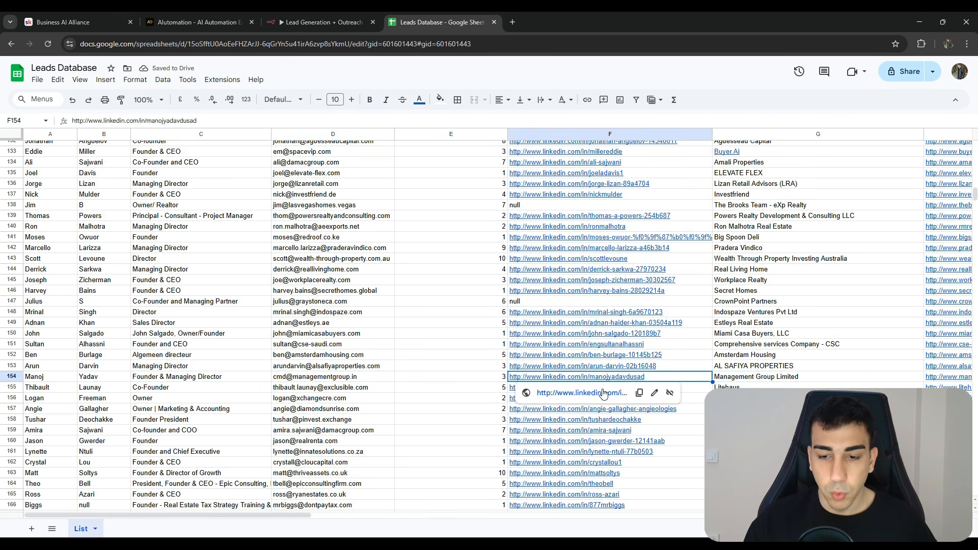
{"action": "left_click", "coordinate": [602, 394]}
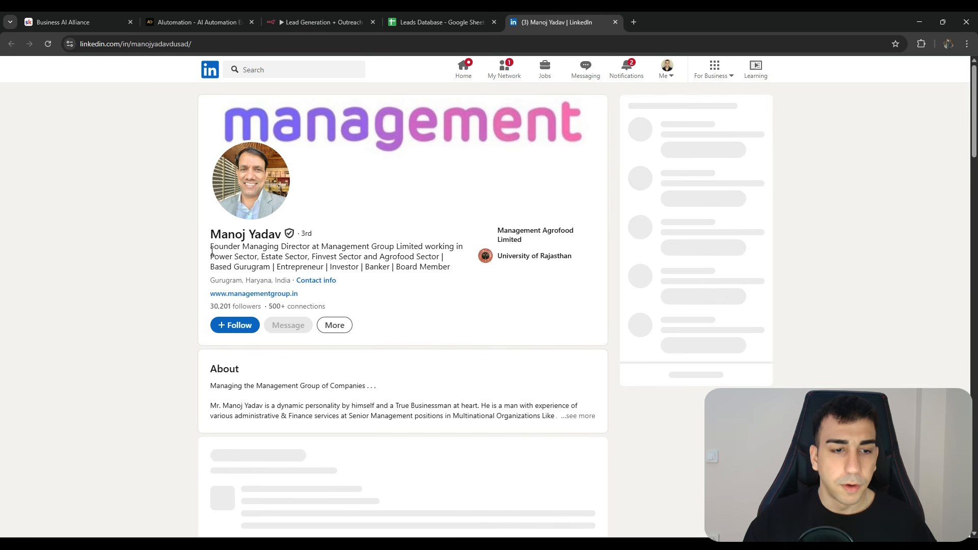
Verify the founder and managing director role at Management Group Limited in the profile's headline and experience, and close the profile.
{"action": "left_click_drag", "start_coordinate": [210, 246], "coordinate": [423, 248]}
{"action": "scroll", "coordinate": [372, 323], "scroll_direction": "down", "scroll_amount": 15}
{"action": "scroll", "coordinate": [326, 229], "scroll_direction": "up", "scroll_amount": 3}
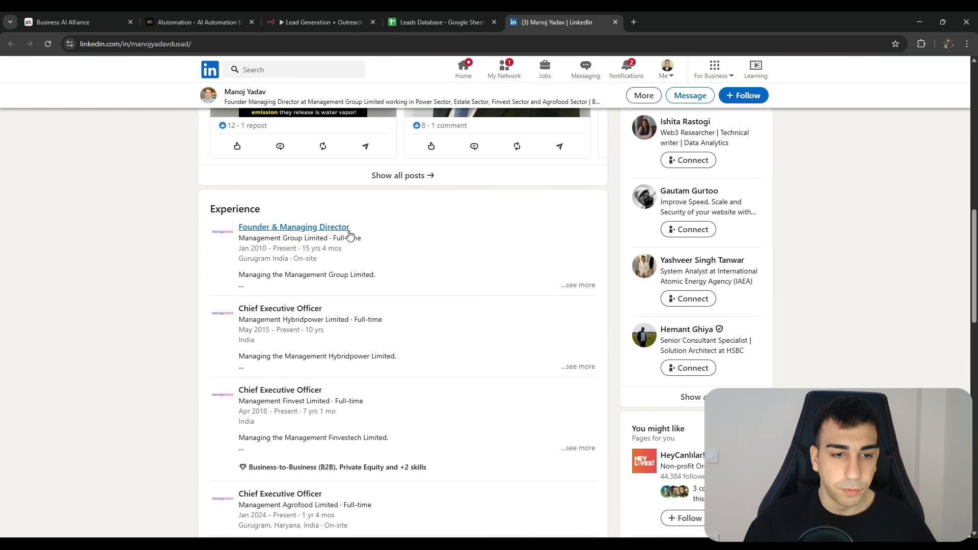
{"action": "left_click_drag", "start_coordinate": [240, 228], "coordinate": [296, 227]}
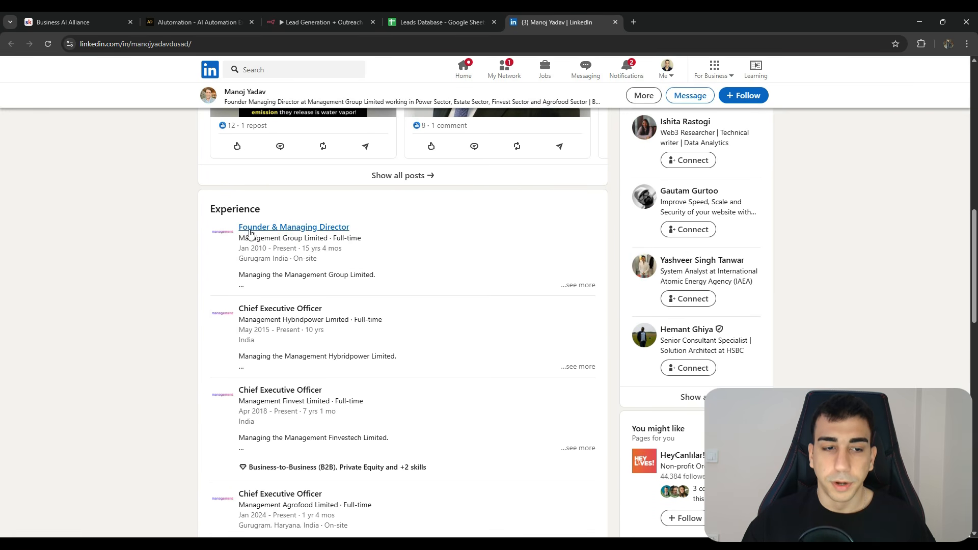
{"action": "left_click", "coordinate": [615, 22]}
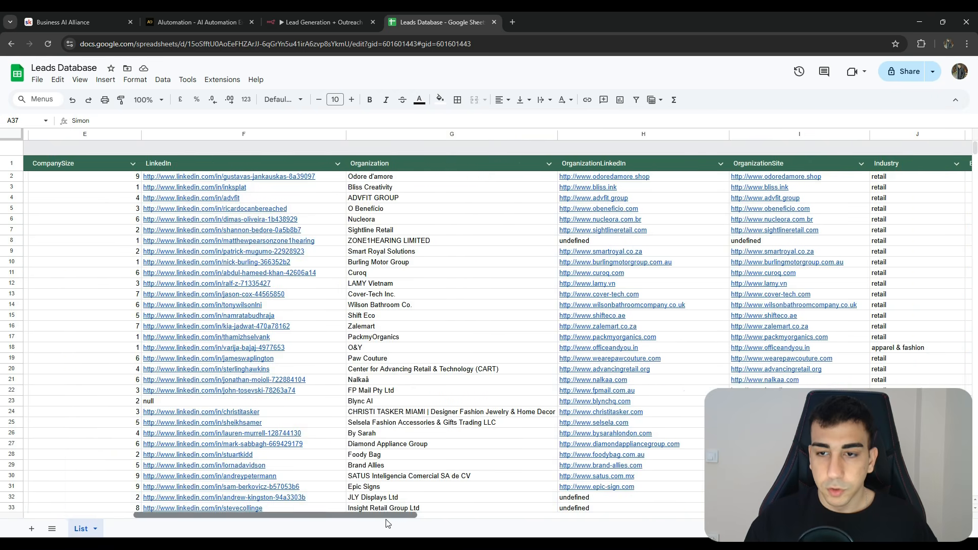
Examine the organization name, links and Email Prepared cell in row 21, along with the neighbouring industry and keyword columns.
{"action": "scroll", "coordinate": [374, 275], "scroll_direction": "down", "scroll_amount": 2}
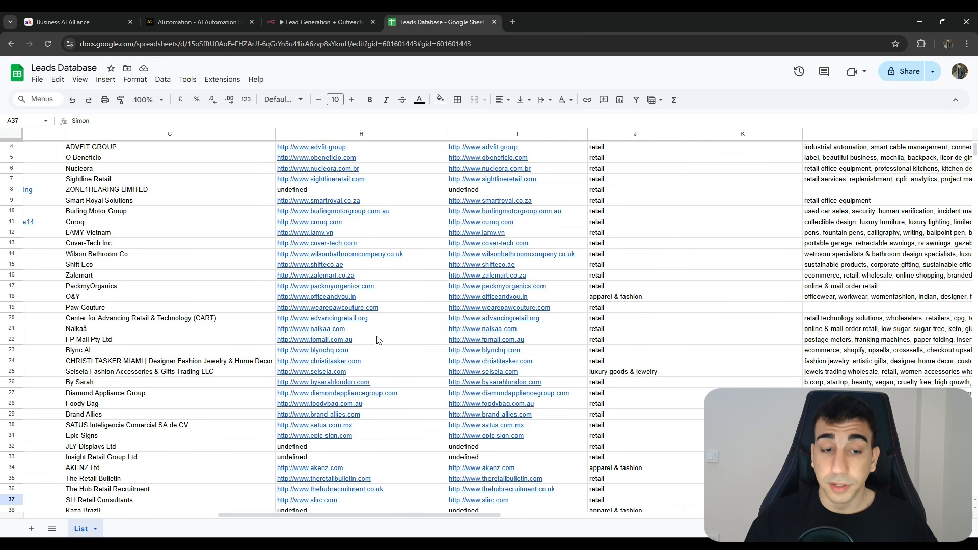
{"action": "left_click_drag", "start_coordinate": [582, 330], "coordinate": [260, 335]}
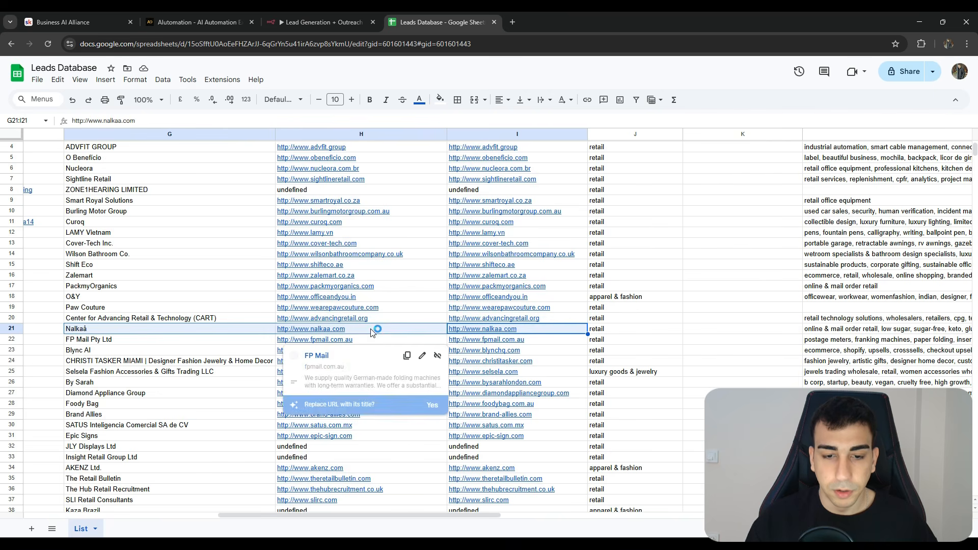
{"action": "scroll", "coordinate": [448, 352], "scroll_direction": "up", "scroll_amount": 2}
{"action": "left_click", "coordinate": [722, 379]}
{"action": "left_click_drag", "start_coordinate": [331, 518], "coordinate": [382, 515]}
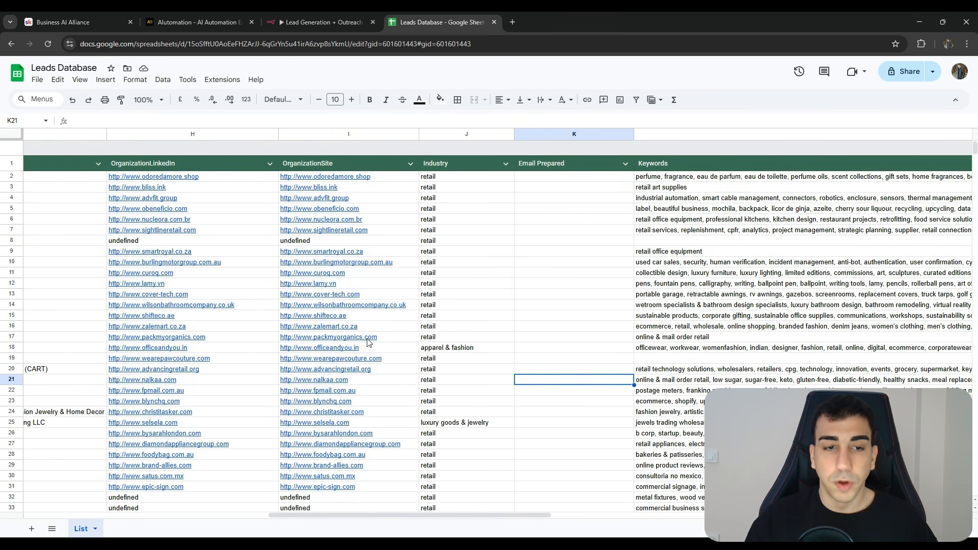
{"action": "scroll", "coordinate": [409, 232], "scroll_direction": "left", "scroll_amount": 2}
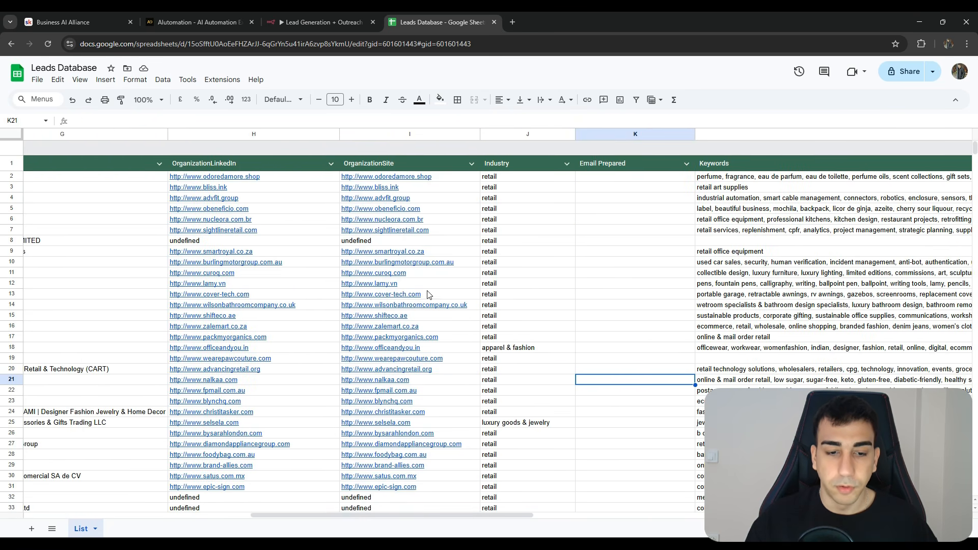
Open the organization site of the lead in row 2, look over its homepage and close the site.
{"action": "left_click", "coordinate": [406, 179]}
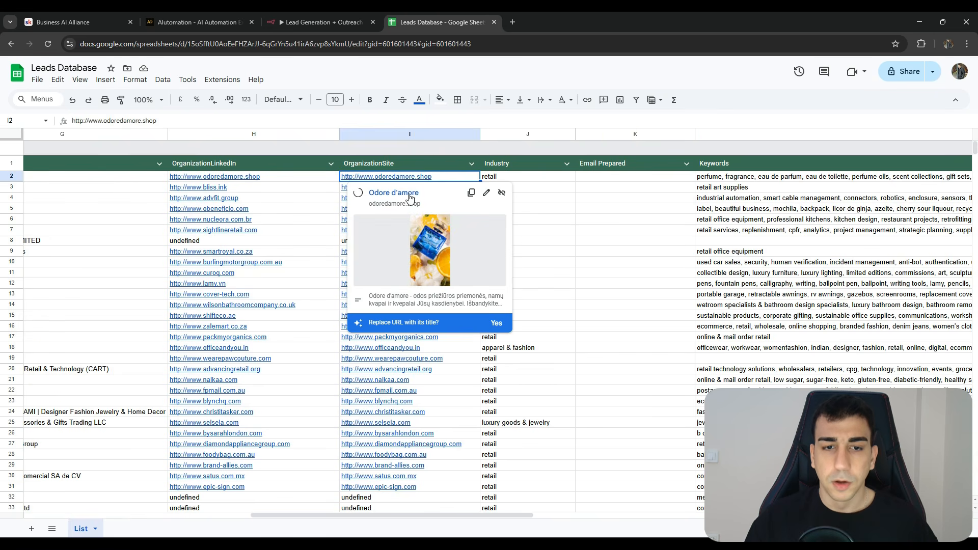
{"action": "left_click", "coordinate": [410, 197]}
{"action": "left_click", "coordinate": [460, 16]}
{"action": "left_click", "coordinate": [545, 16]}
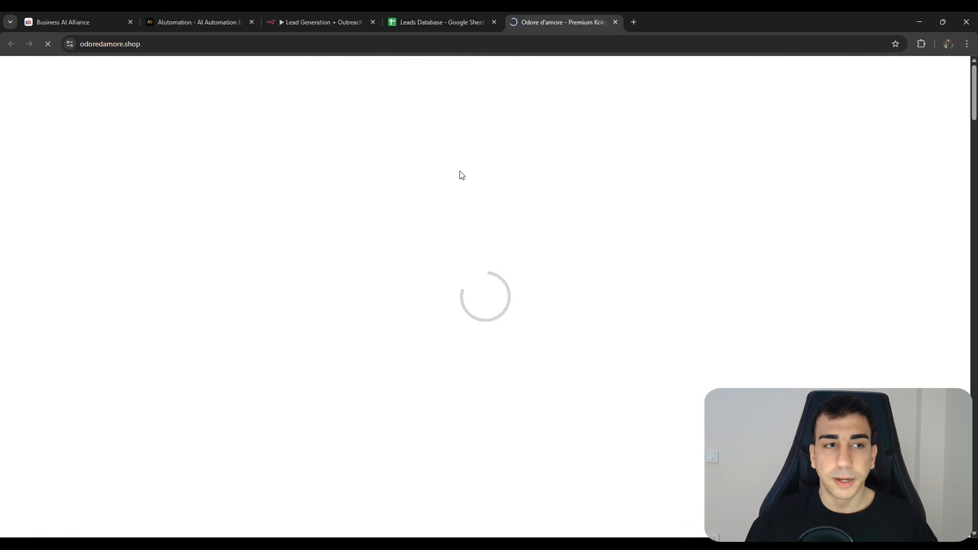
{"action": "scroll", "coordinate": [697, 267], "scroll_direction": "down", "scroll_amount": 2}
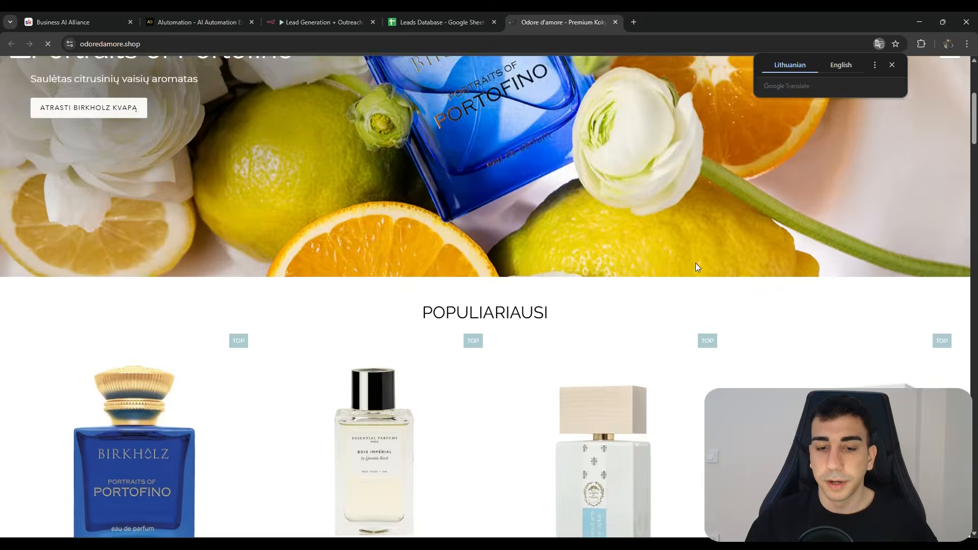
{"action": "scroll", "coordinate": [535, 285], "scroll_direction": "down", "scroll_amount": 15}
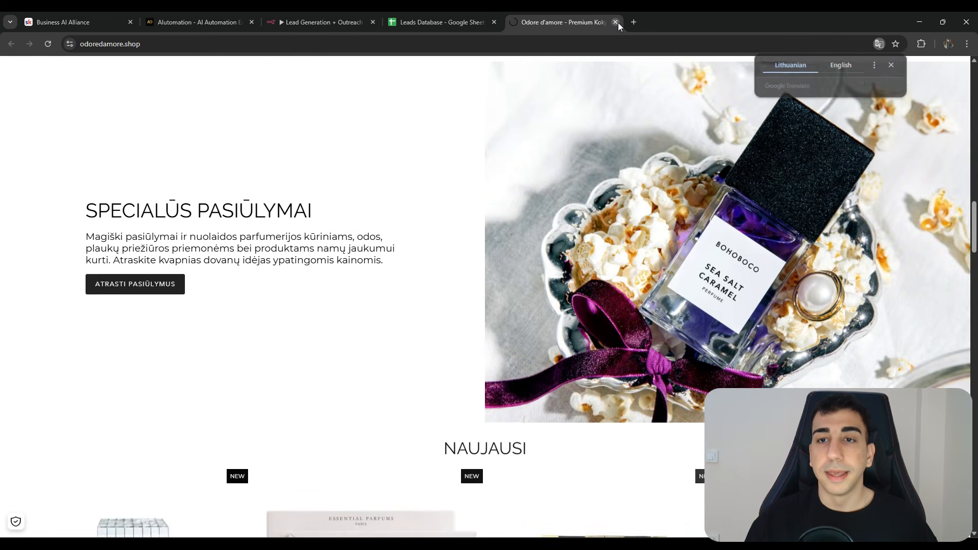
{"action": "left_click", "coordinate": [615, 22]}
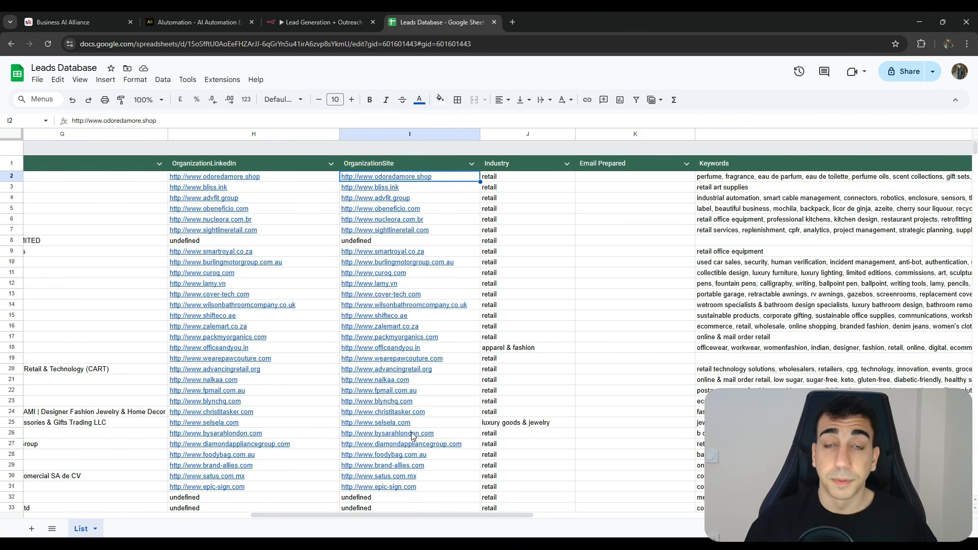
Review the Industry, Email Prepared and Keywords columns of the leads table and return to its first columns.
{"action": "mouse_move", "coordinate": [412, 436]}
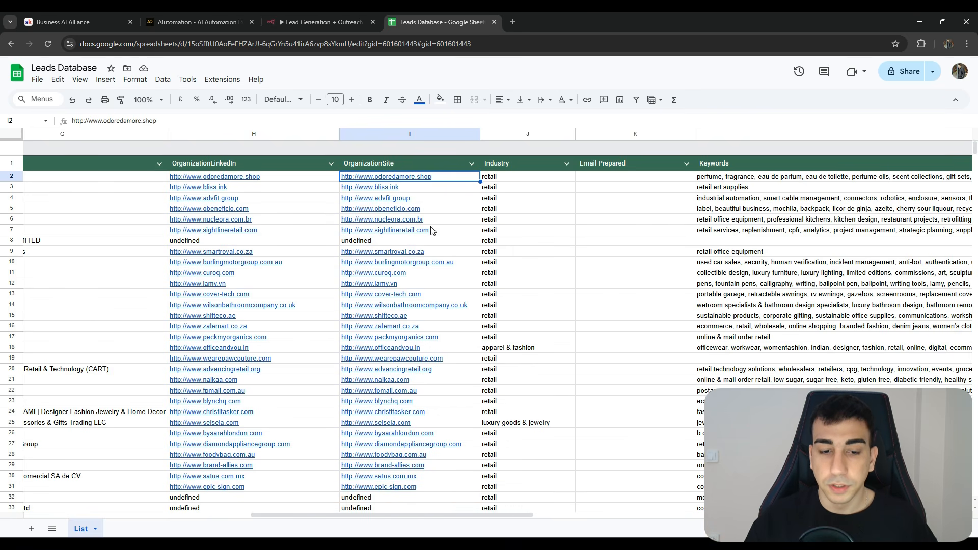
{"action": "scroll", "coordinate": [436, 479], "scroll_direction": "down", "scroll_amount": 2}
{"action": "scroll", "coordinate": [447, 489], "scroll_direction": "up", "scroll_amount": 2}
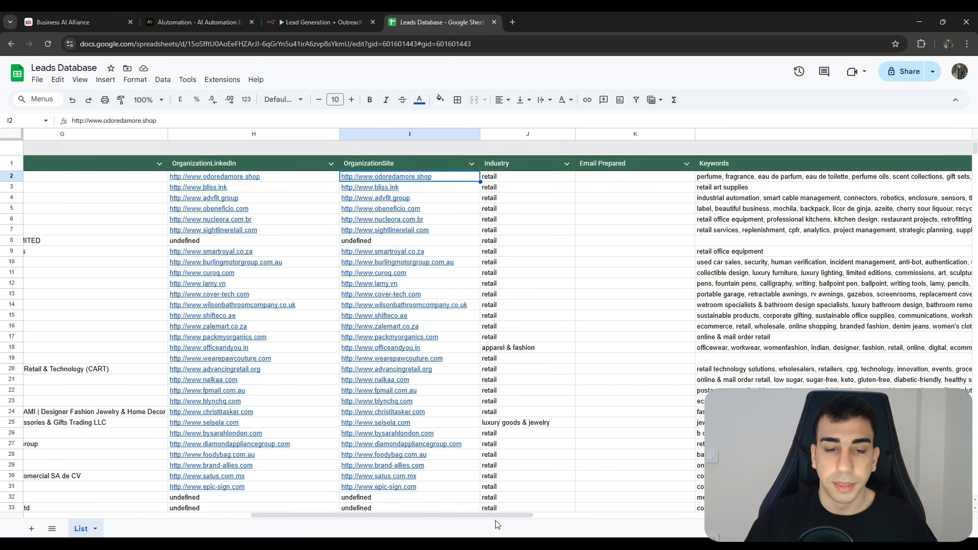
{"action": "scroll", "coordinate": [497, 524], "scroll_direction": "right", "scroll_amount": 1}
{"action": "mouse_move", "coordinate": [395, 190]}
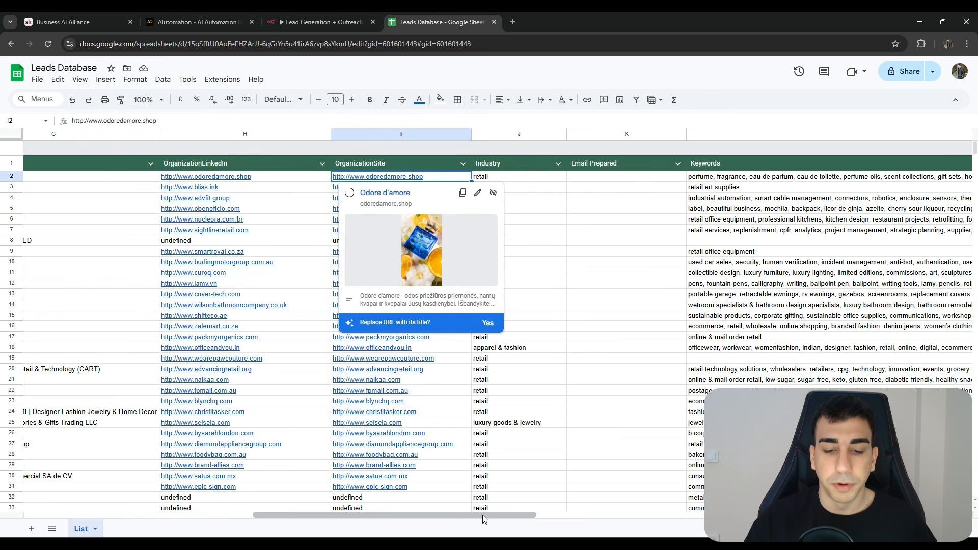
{"action": "scroll", "coordinate": [489, 513], "scroll_direction": "right", "scroll_amount": 2}
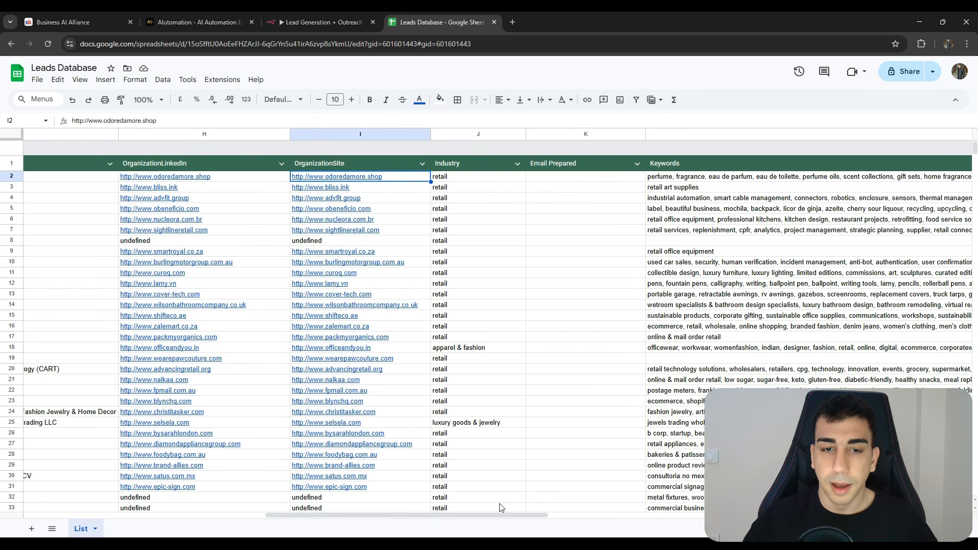
{"action": "scroll", "coordinate": [518, 530], "scroll_direction": "right", "scroll_amount": 2}
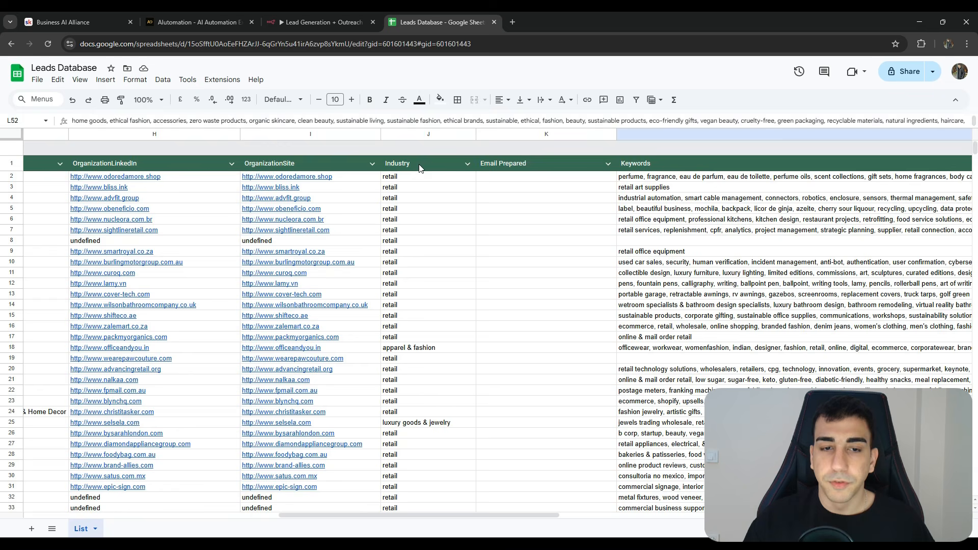
{"action": "left_click", "coordinate": [511, 162]}
{"action": "left_click", "coordinate": [641, 168]}
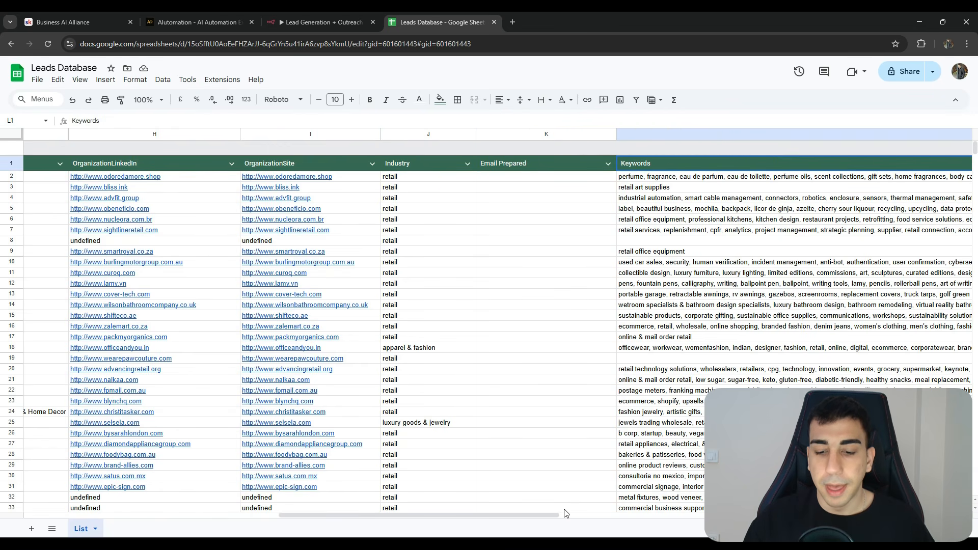
{"action": "scroll", "coordinate": [586, 515], "scroll_direction": "right", "scroll_amount": 3}
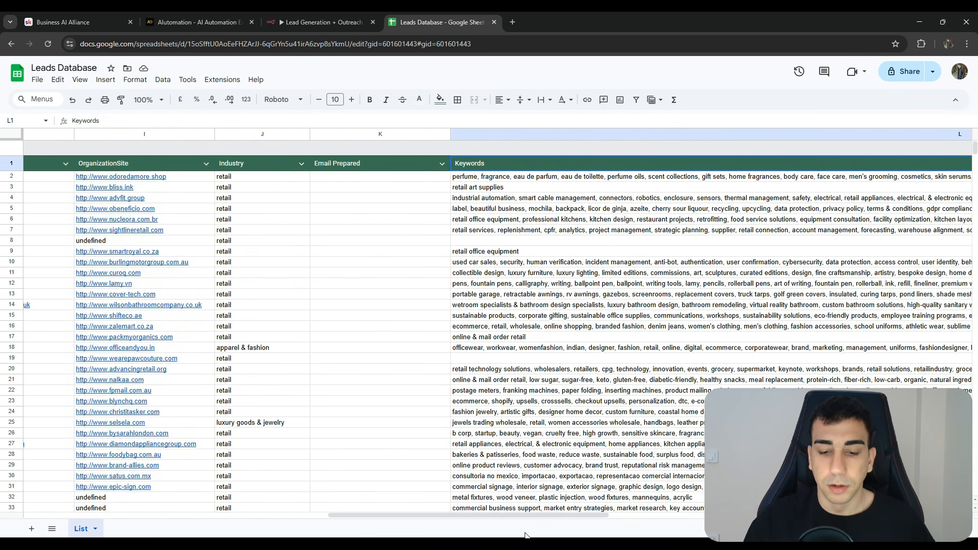
{"action": "left_click_drag", "start_coordinate": [524, 515], "coordinate": [173, 480]}
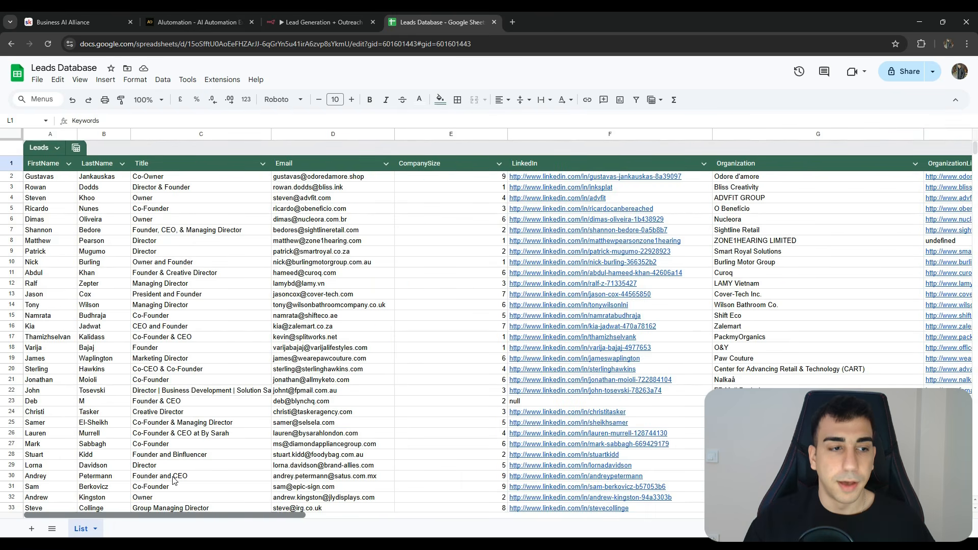
Select the Email Prepared cells K2:K174 to examine that column for all leads.
{"action": "scroll", "coordinate": [173, 481], "scroll_direction": "right", "scroll_amount": 10}
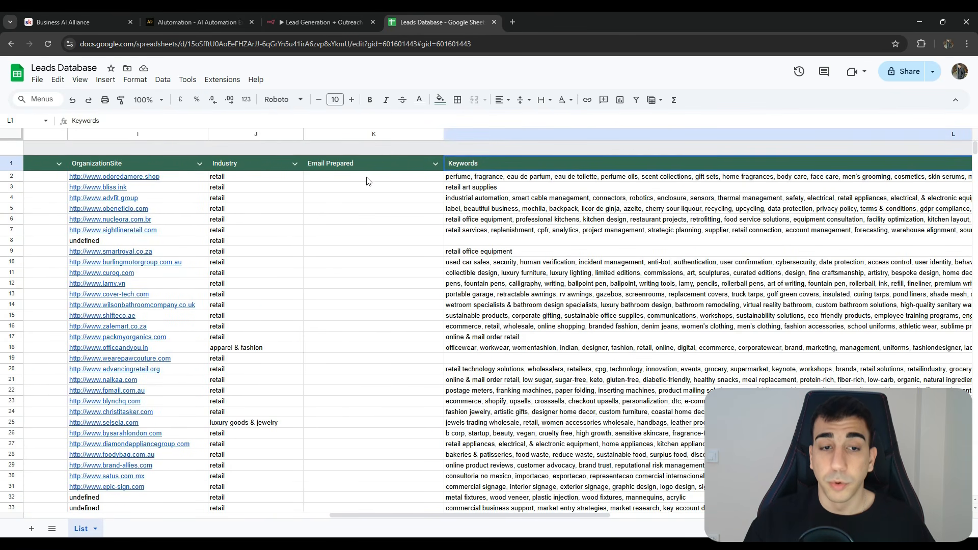
{"action": "left_click_drag", "start_coordinate": [368, 181], "coordinate": [387, 295]}
{"action": "left_click_drag", "start_coordinate": [529, 515], "coordinate": [499, 515]}
{"action": "left_click", "coordinate": [469, 411]}
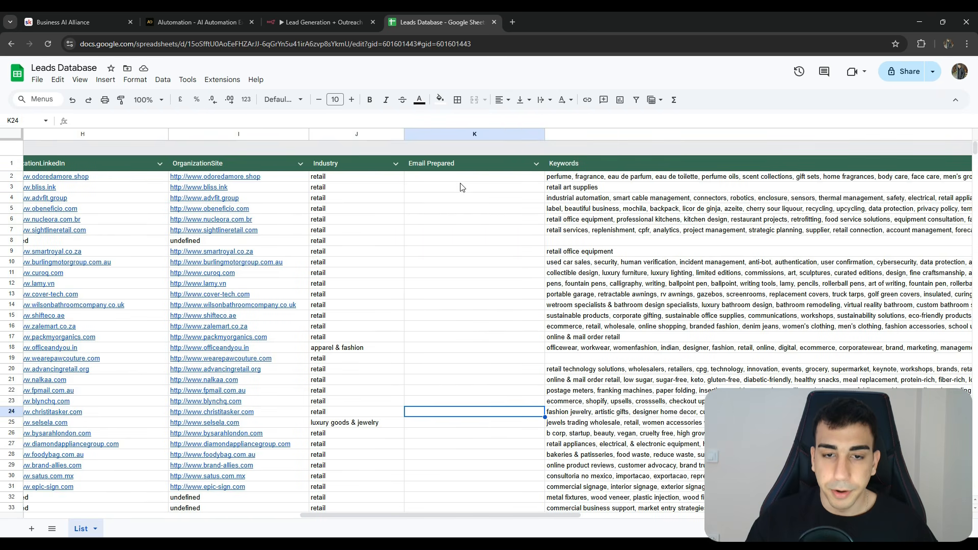
{"action": "left_click_drag", "start_coordinate": [460, 176], "coordinate": [516, 489]}
{"action": "scroll", "coordinate": [467, 229], "scroll_direction": "down", "scroll_amount": 14}
{"action": "scroll", "coordinate": [497, 366], "scroll_direction": "down", "scroll_amount": 20}
{"action": "scroll", "coordinate": [522, 472], "scroll_direction": "up", "scroll_amount": 20}
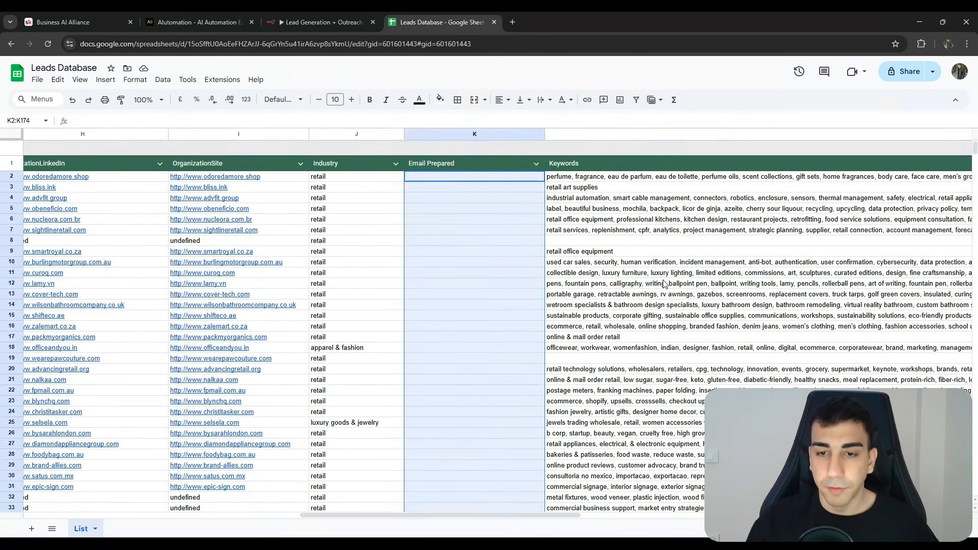
Examine the Keywords column alongside the Email Prepared cells of the leads in rows 2 and 6.
{"action": "left_click", "coordinate": [665, 280]}
{"action": "left_click", "coordinate": [807, 170]}
{"action": "scroll", "coordinate": [532, 517], "scroll_direction": "left", "scroll_amount": 2}
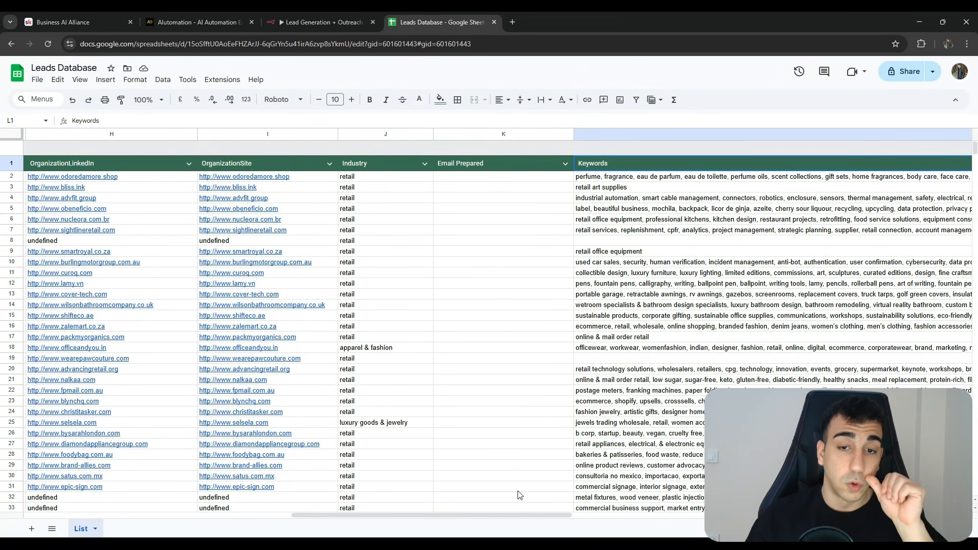
{"action": "left_click", "coordinate": [517, 178]}
{"action": "scroll", "coordinate": [473, 509], "scroll_direction": "left", "scroll_amount": 1}
{"action": "left_click", "coordinate": [526, 224]}
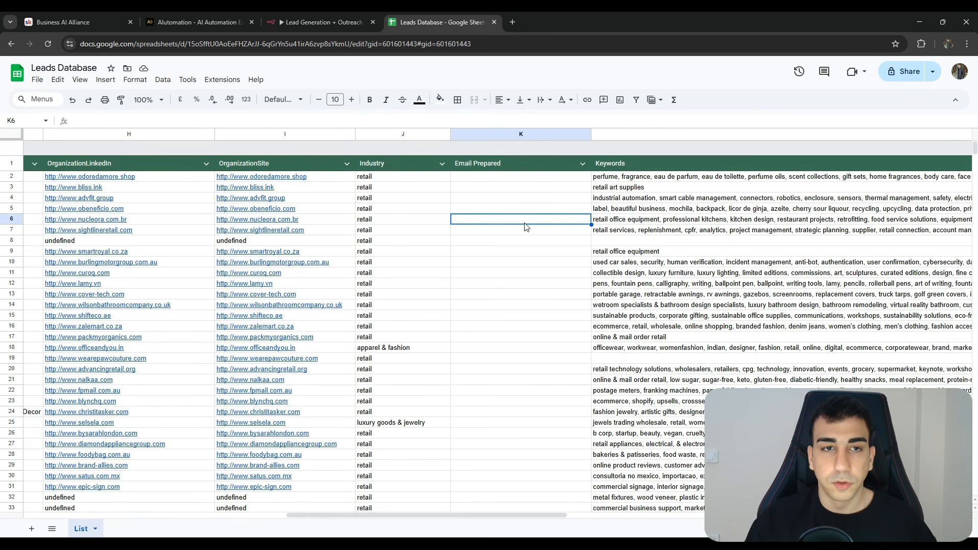
Switch to the n8n workflow and review the Lead Sourcing and Personalized Email Outreach node groups.
{"action": "left_click", "coordinate": [321, 22]}
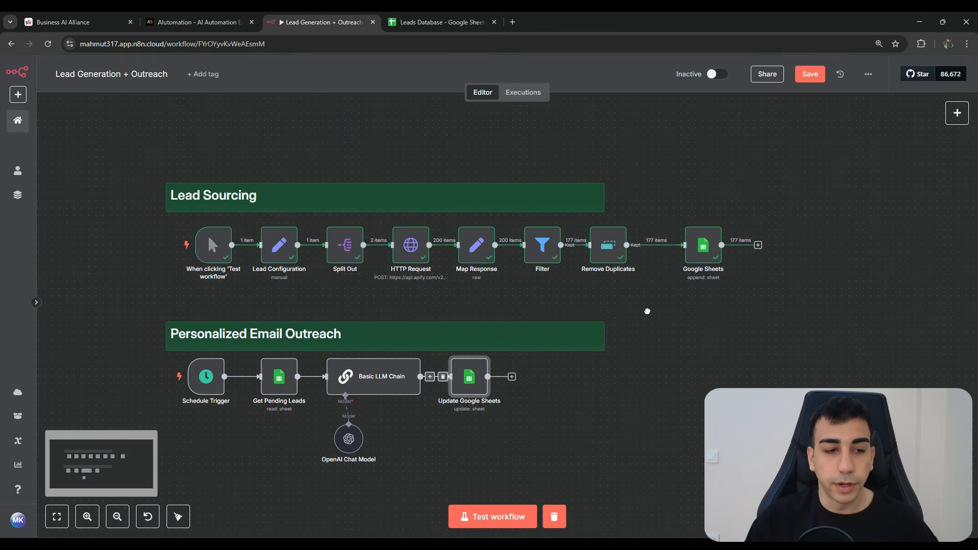
{"action": "left_click_drag", "start_coordinate": [127, 167], "coordinate": [772, 271]}
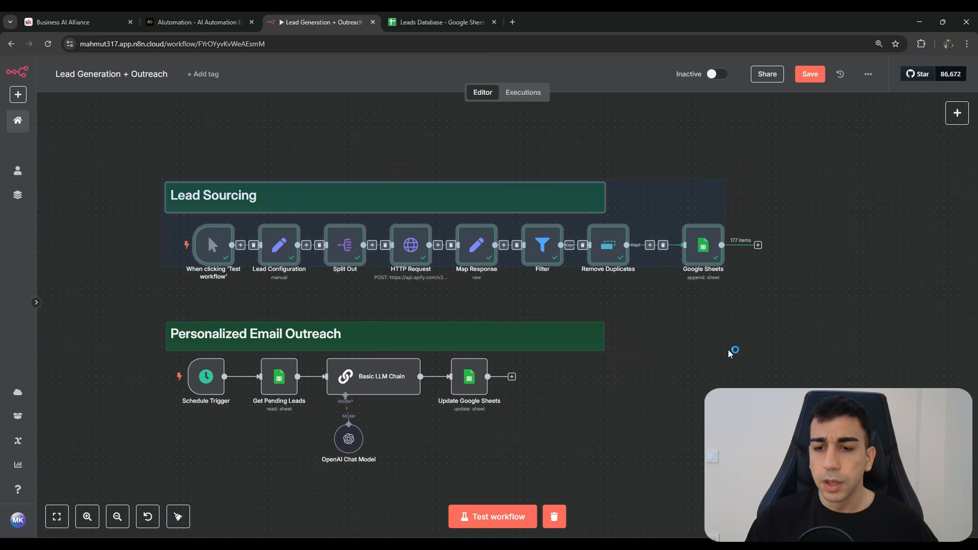
{"action": "left_click_drag", "start_coordinate": [759, 320], "coordinate": [756, 258]}
{"action": "left_click", "coordinate": [781, 270]}
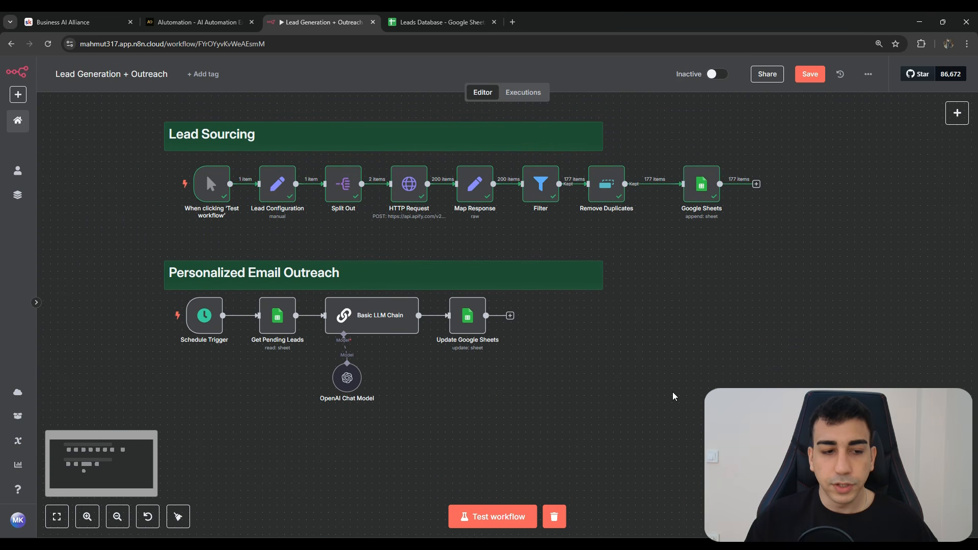
{"action": "left_click_drag", "start_coordinate": [672, 391], "coordinate": [151, 221]}
{"action": "left_click", "coordinate": [757, 290]}
Open the Map Response node's full JSON expression and check its organizationLinkedIn and organizationSite mappings.
{"action": "left_click_drag", "start_coordinate": [498, 247], "coordinate": [527, 278]}
{"action": "scroll", "coordinate": [465, 283], "scroll_direction": "up", "scroll_amount": 4}
{"action": "scroll", "coordinate": [421, 282], "scroll_direction": "down", "scroll_amount": 2}
{"action": "double_click", "coordinate": [461, 222]}
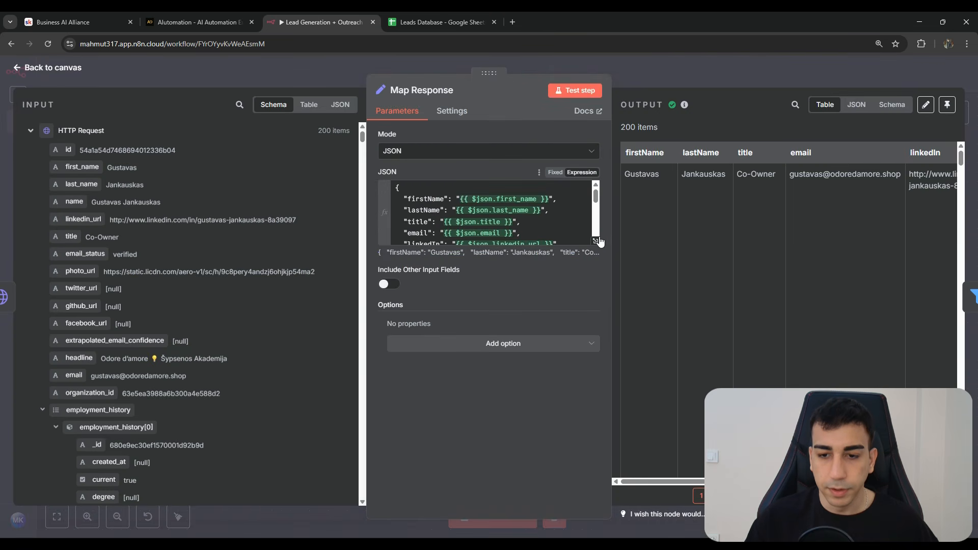
{"action": "left_click_drag", "start_coordinate": [534, 217], "coordinate": [332, 217]}
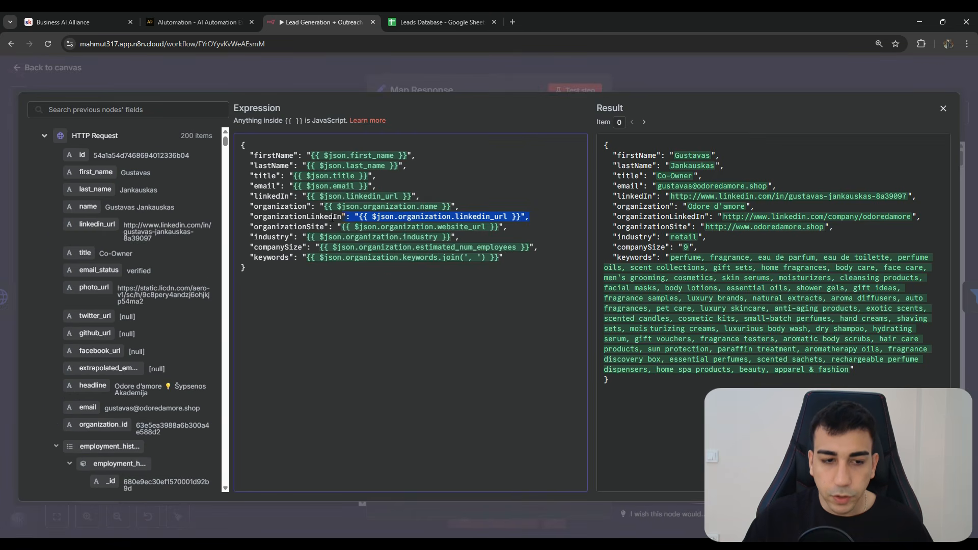
{"action": "left_click", "coordinate": [531, 225]}
{"action": "double_click", "coordinate": [418, 217]}
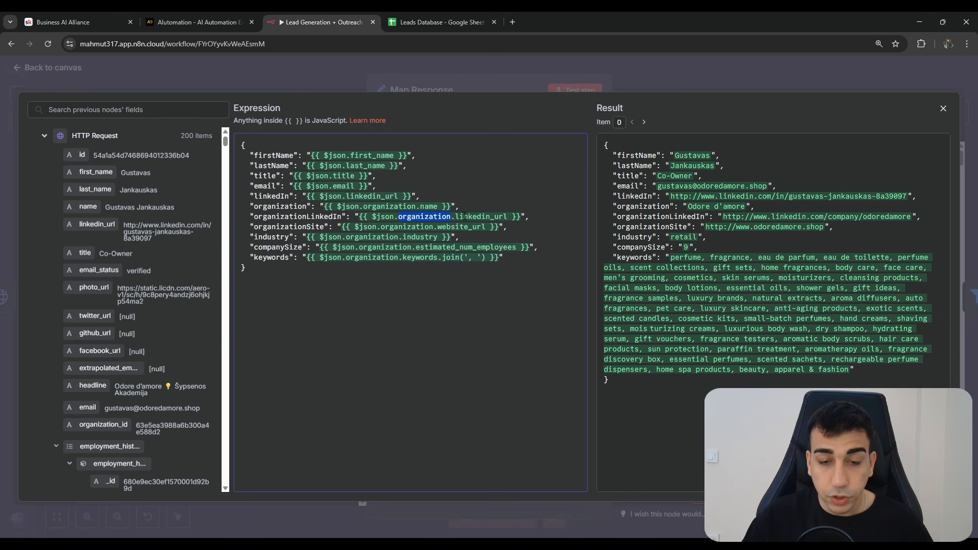
{"action": "double_click", "coordinate": [481, 217]}
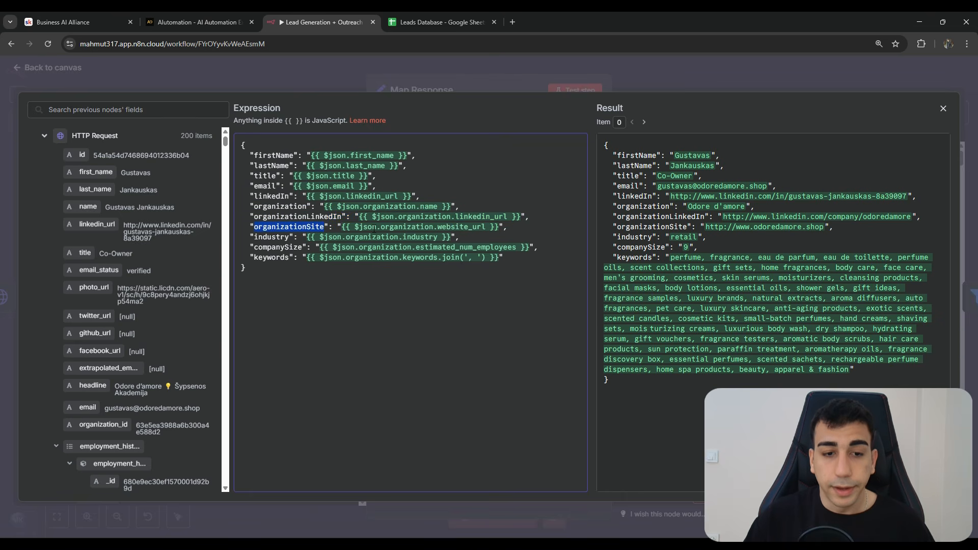
{"action": "left_click_drag", "start_coordinate": [377, 227], "coordinate": [419, 227]}
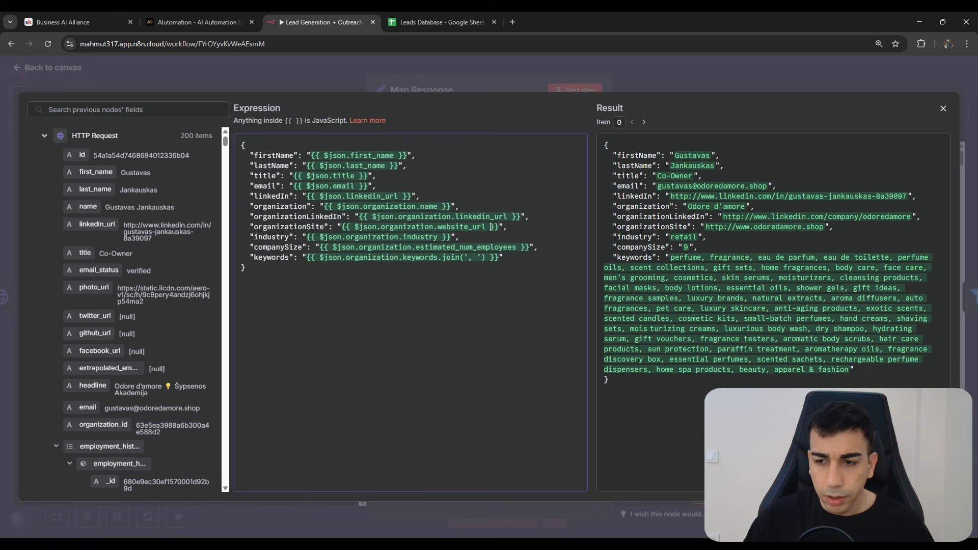
Compare the organizationLinkedIn and organizationSite values in the expression's result and return to the workflow canvas.
{"action": "left_click_drag", "start_coordinate": [612, 217], "coordinate": [767, 218]}
{"action": "left_click", "coordinate": [768, 219]}
{"action": "left_click_drag", "start_coordinate": [836, 227], "coordinate": [606, 217]}
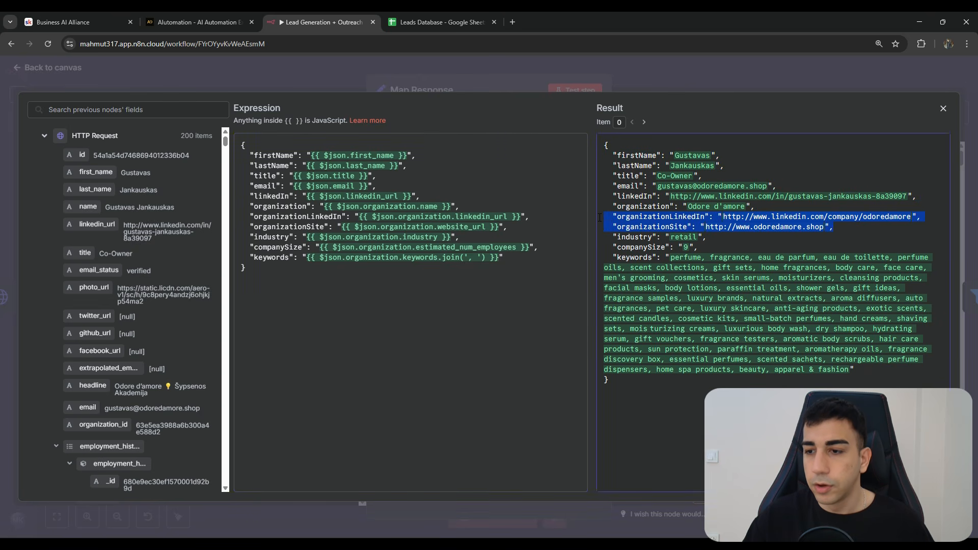
{"action": "left_click_drag", "start_coordinate": [916, 216], "coordinate": [718, 216]}
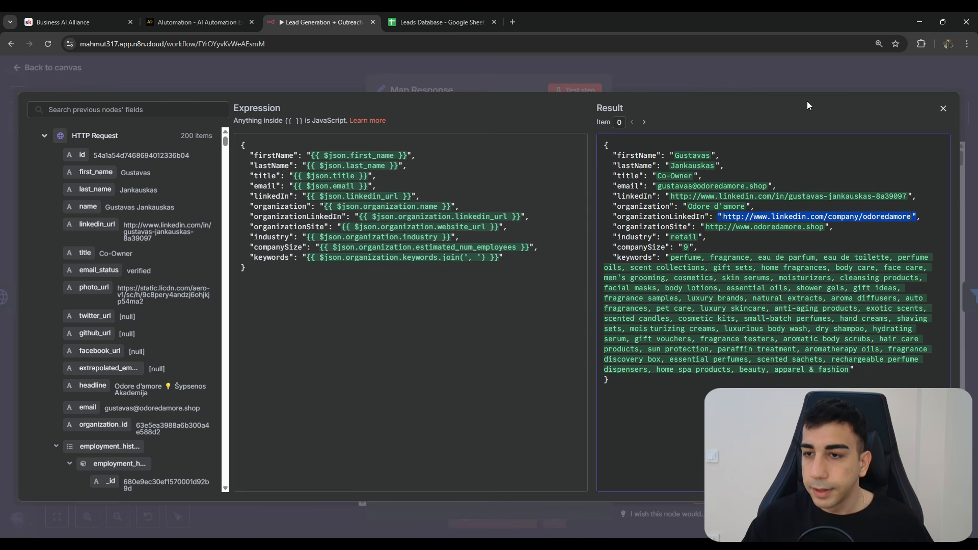
{"action": "key", "text": "Escape"}
{"action": "left_click", "coordinate": [777, 73]}
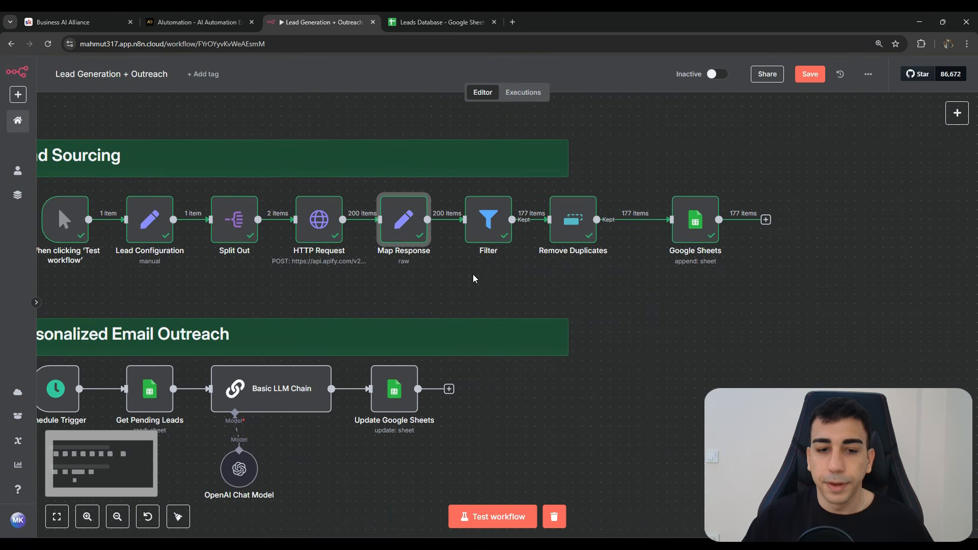
Open the Lead Sourcing Google Sheets node and inspect the expression mapped to its OrganizationLinkedIn column.
{"action": "left_click_drag", "start_coordinate": [473, 275], "coordinate": [396, 264]}
{"action": "double_click", "coordinate": [625, 214]}
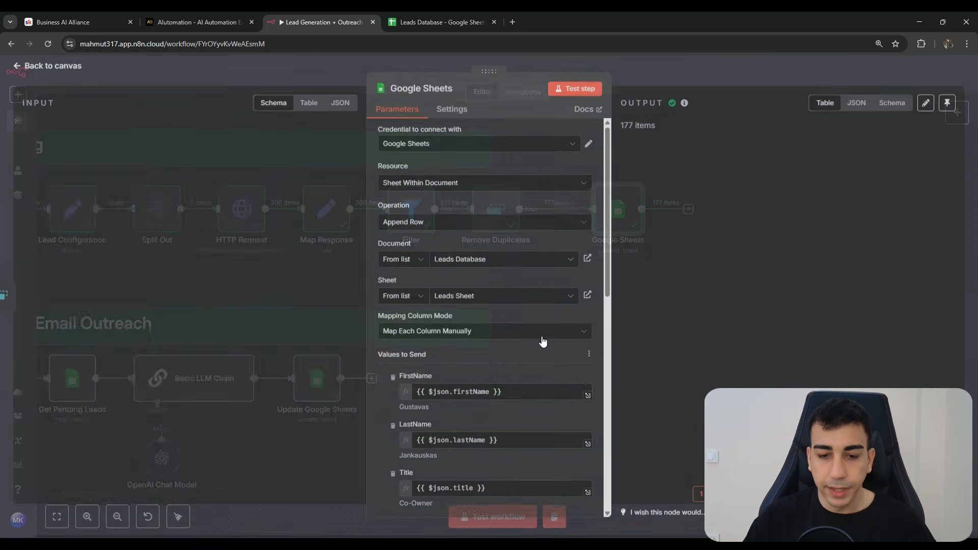
{"action": "scroll", "coordinate": [540, 356], "scroll_direction": "down", "scroll_amount": 10}
{"action": "scroll", "coordinate": [540, 384], "scroll_direction": "down", "scroll_amount": 5}
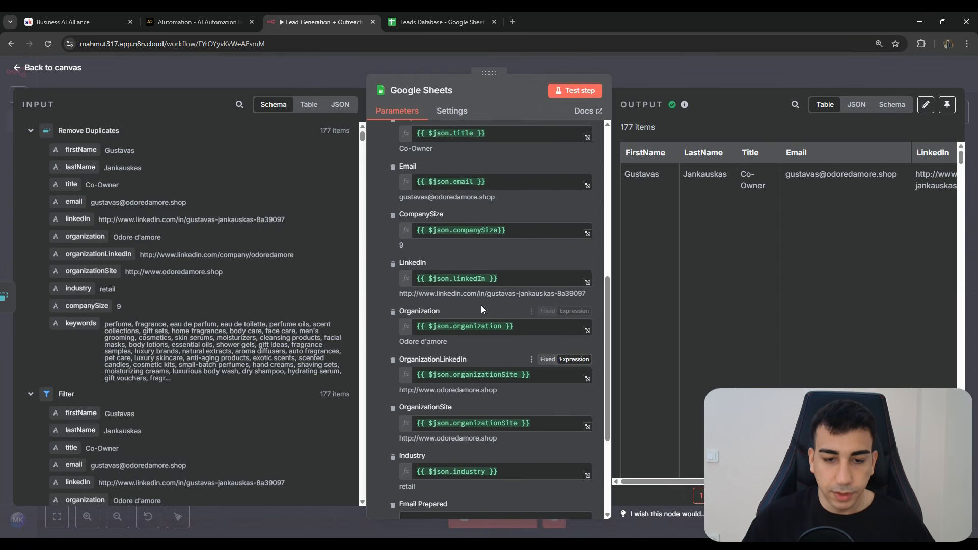
{"action": "left_click_drag", "start_coordinate": [535, 276], "coordinate": [415, 273]}
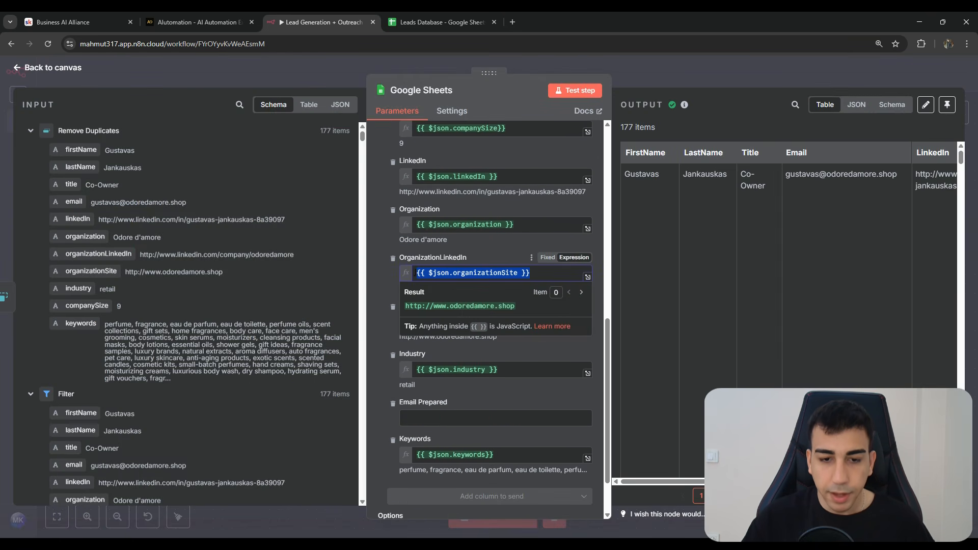
{"action": "left_click", "coordinate": [484, 258]}
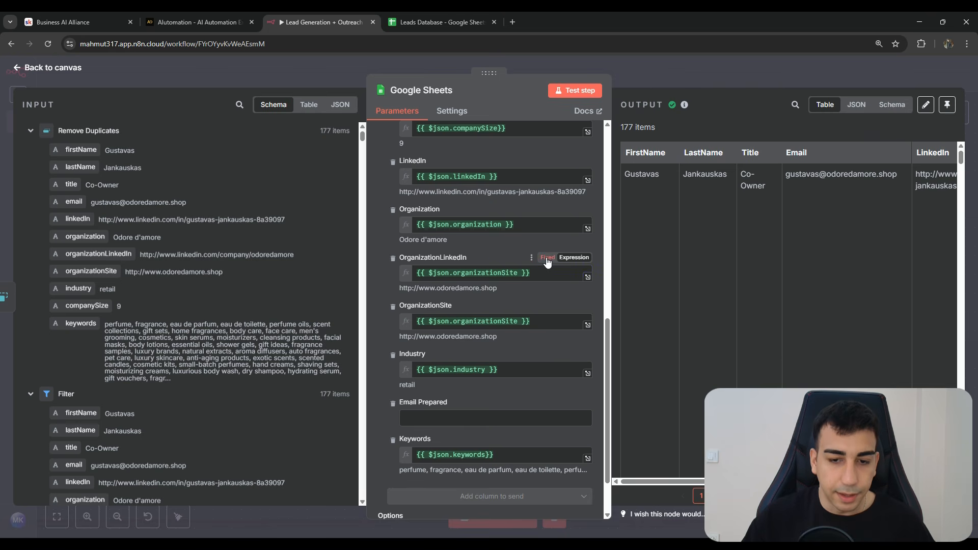
{"action": "left_click_drag", "start_coordinate": [531, 274], "coordinate": [404, 274]}
Switch to the Leads Database spreadsheet and examine the sourced lead records across all columns, from FirstName through Keywords.
{"action": "left_click", "coordinate": [419, 24]}
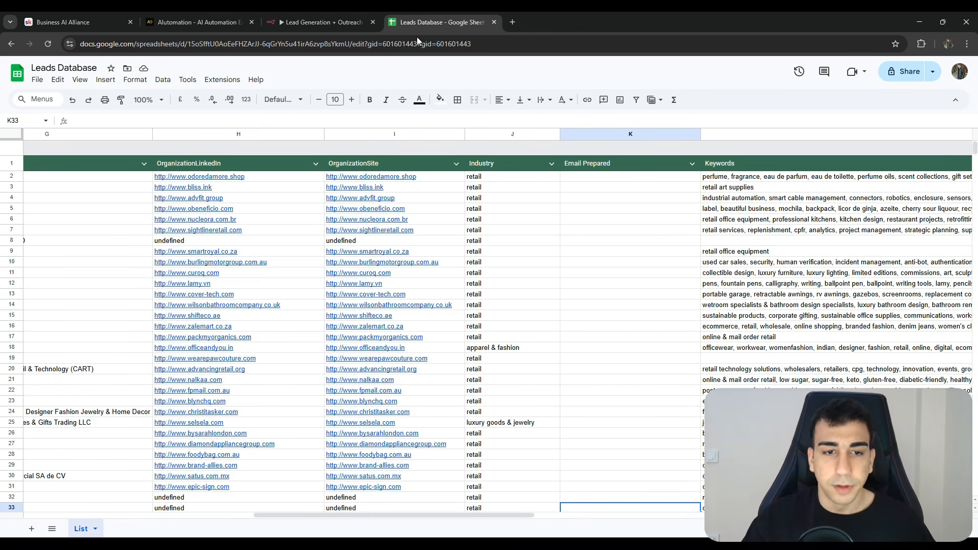
{"action": "left_click_drag", "start_coordinate": [508, 515], "coordinate": [195, 447]}
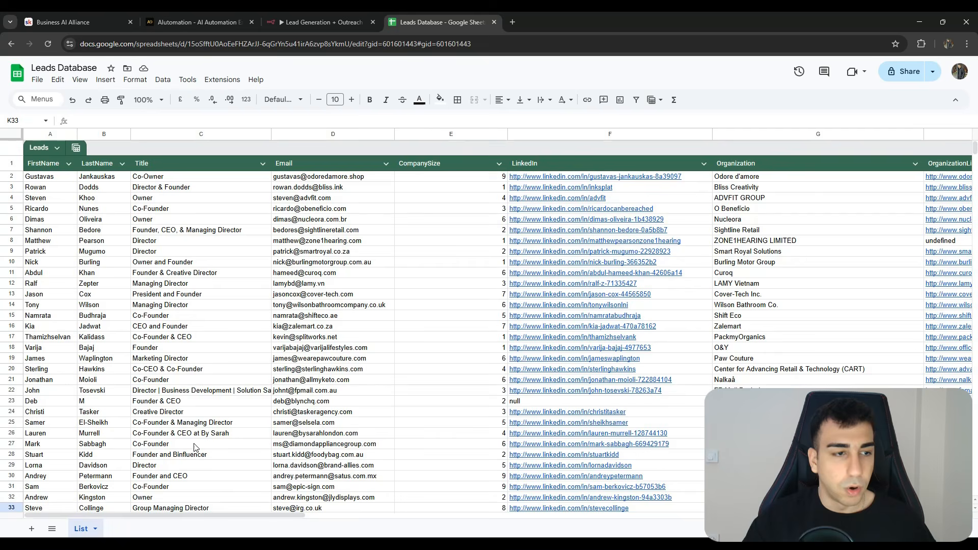
{"action": "left_click_drag", "start_coordinate": [56, 177], "coordinate": [835, 422]}
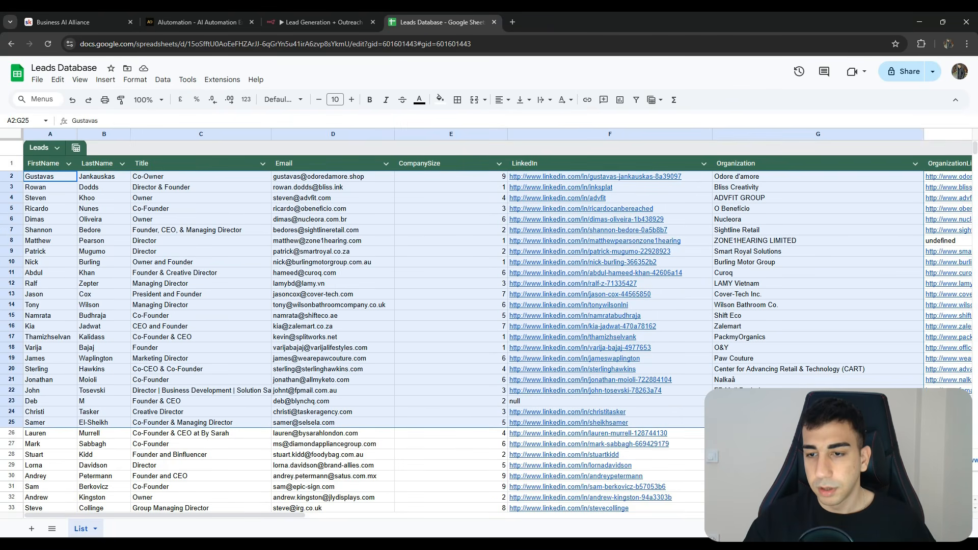
{"action": "scroll", "coordinate": [835, 423], "scroll_direction": "down", "scroll_amount": 3}
{"action": "key", "text": "ctrl+minus"}
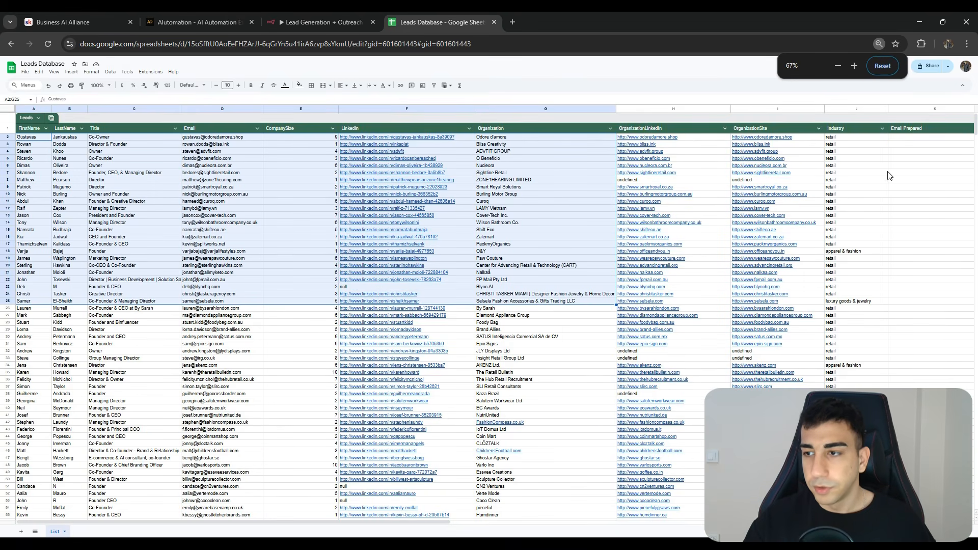
{"action": "left_click_drag", "start_coordinate": [431, 523], "coordinate": [976, 517]}
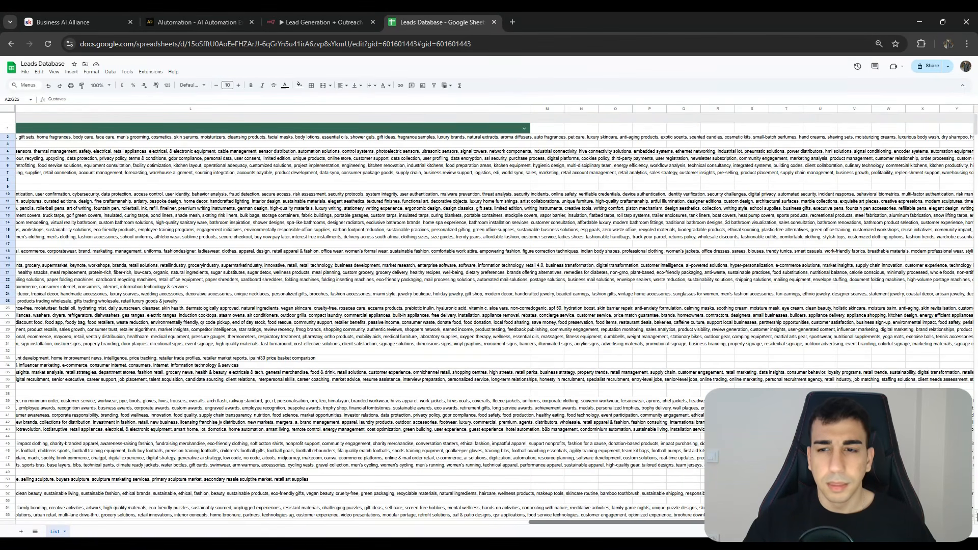
Return to the n8n Google Sheets node, remap its OrganizationLinkedIn column to the organizationLinkedIn input field, and close the node.
{"action": "left_click", "coordinate": [378, 16]}
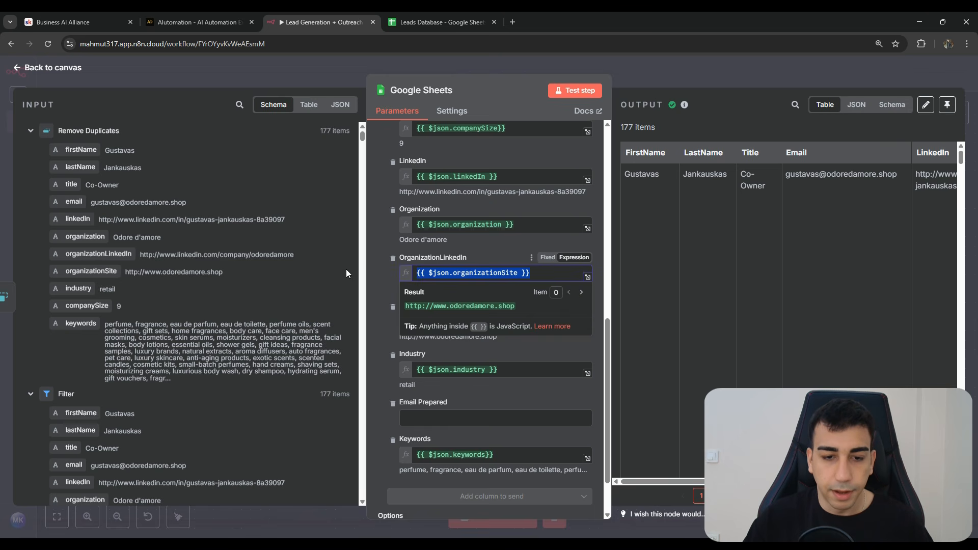
{"action": "key", "text": "BackSpace"}
{"action": "left_click_drag", "start_coordinate": [98, 255], "coordinate": [469, 274]}
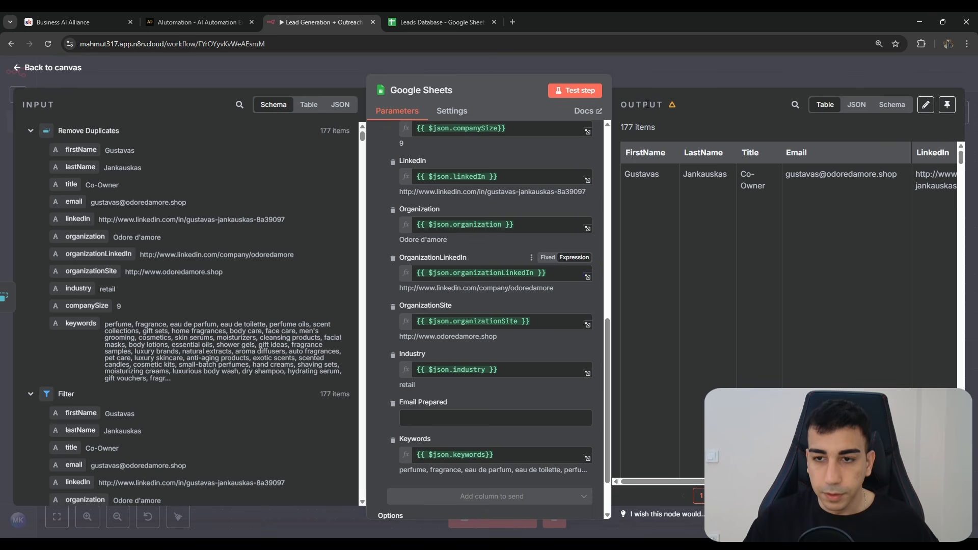
{"action": "left_click", "coordinate": [666, 72]}
{"action": "left_click_drag", "start_coordinate": [622, 303], "coordinate": [597, 311]}
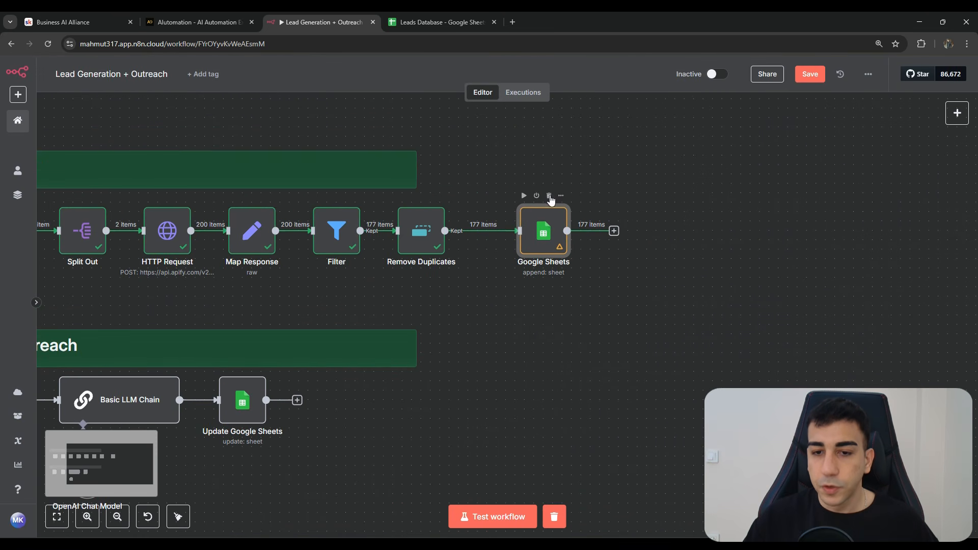
{"action": "left_click_drag", "start_coordinate": [477, 182], "coordinate": [609, 280]}
{"action": "left_click_drag", "start_coordinate": [499, 290], "coordinate": [630, 292]}
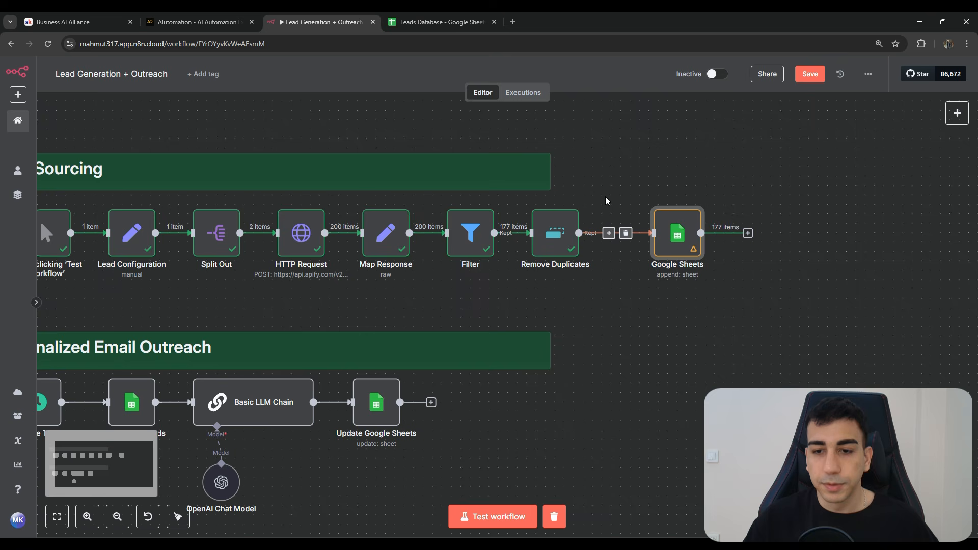
{"action": "left_click_drag", "start_coordinate": [606, 199], "coordinate": [687, 171]}
{"action": "left_click_drag", "start_coordinate": [702, 277], "coordinate": [77, 176]}
{"action": "left_click", "coordinate": [589, 280]}
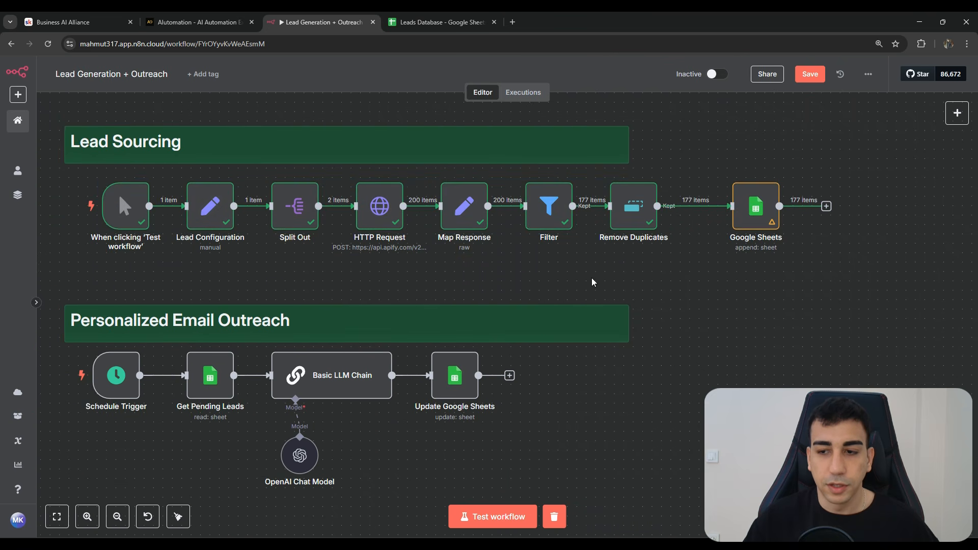
{"action": "left_click_drag", "start_coordinate": [589, 280], "coordinate": [704, 279]}
{"action": "left_click_drag", "start_coordinate": [886, 343], "coordinate": [847, 310]}
{"action": "left_click_drag", "start_coordinate": [825, 372], "coordinate": [797, 333]}
{"action": "left_click_drag", "start_coordinate": [808, 297], "coordinate": [786, 315]}
{"action": "scroll", "coordinate": [861, 230], "scroll_direction": "up", "scroll_amount": 2}
{"action": "left_click_drag", "start_coordinate": [928, 259], "coordinate": [39, 103]}
{"action": "left_click_drag", "start_coordinate": [367, 283], "coordinate": [391, 287]}
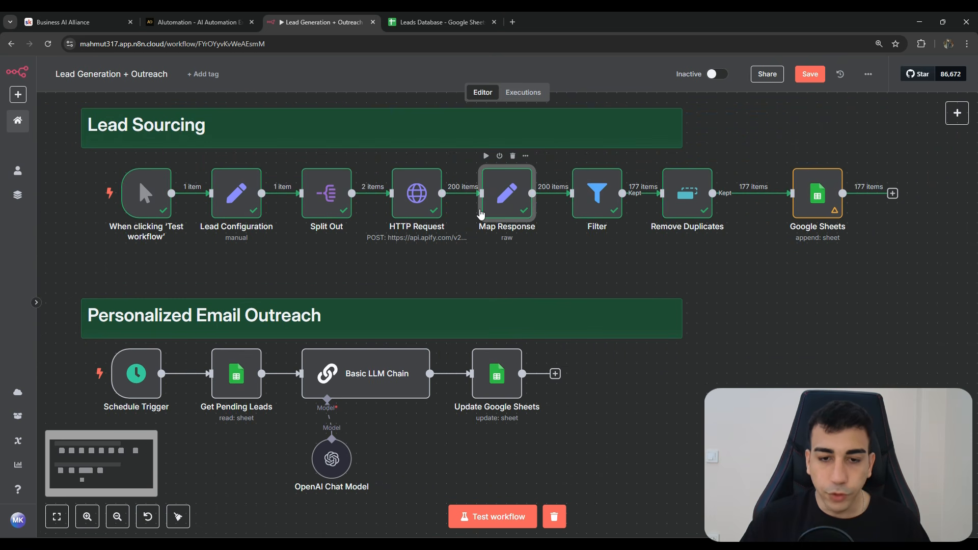
Open the Map Response node and examine the HTTP Request input's social URL, headline and email fields.
{"action": "double_click", "coordinate": [507, 202]}
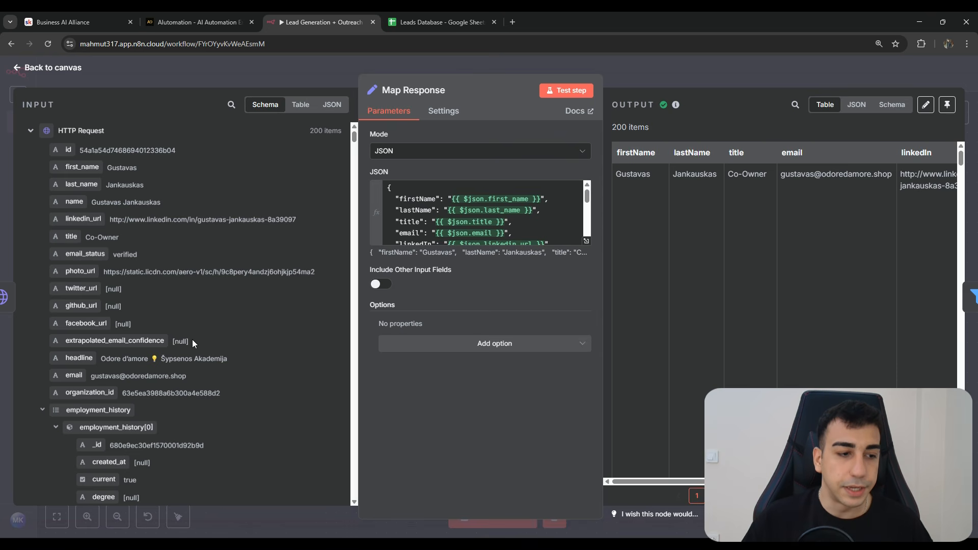
{"action": "left_click_drag", "start_coordinate": [163, 325], "coordinate": [46, 292]}
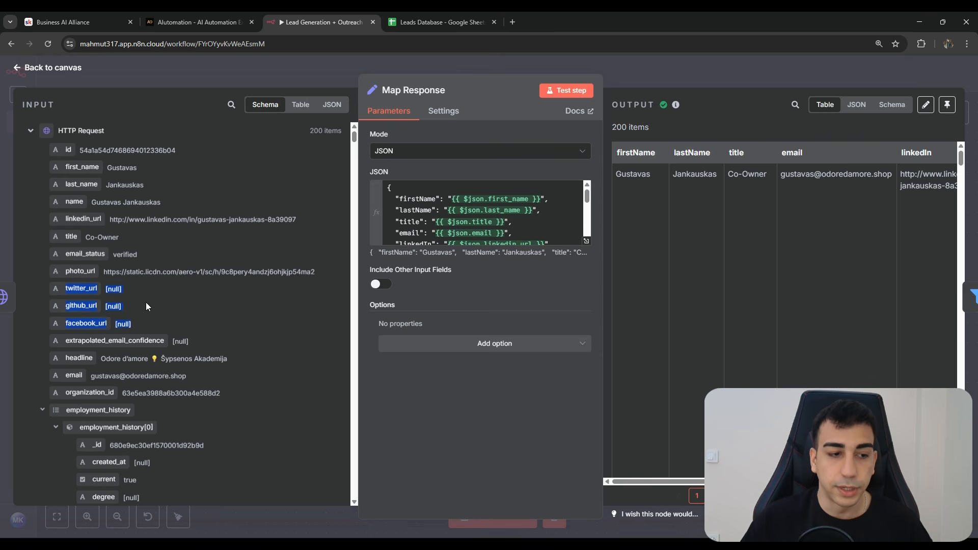
{"action": "scroll", "coordinate": [164, 264], "scroll_direction": "down", "scroll_amount": 3}
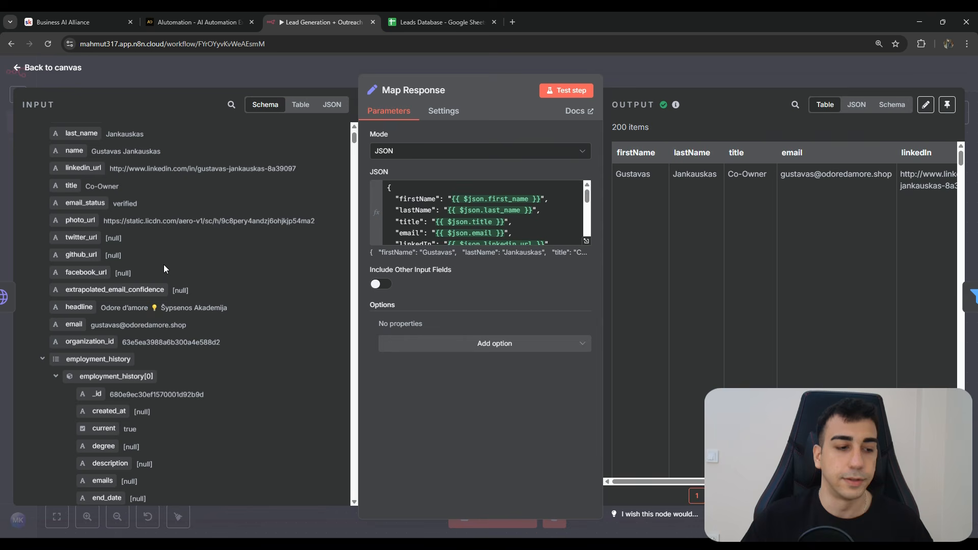
{"action": "left_click_drag", "start_coordinate": [162, 261], "coordinate": [58, 258]}
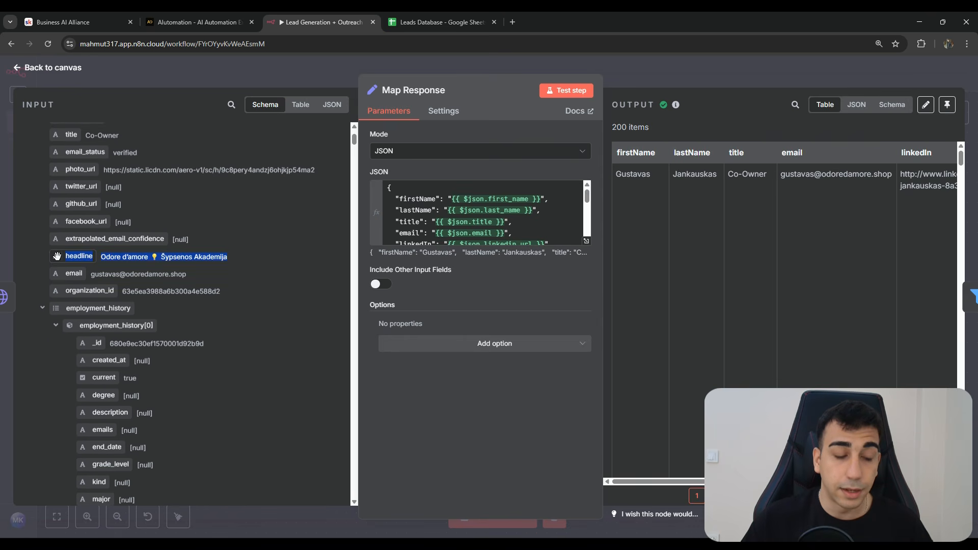
{"action": "left_click_drag", "start_coordinate": [217, 282], "coordinate": [69, 277]}
{"action": "scroll", "coordinate": [120, 252], "scroll_direction": "down", "scroll_amount": 1}
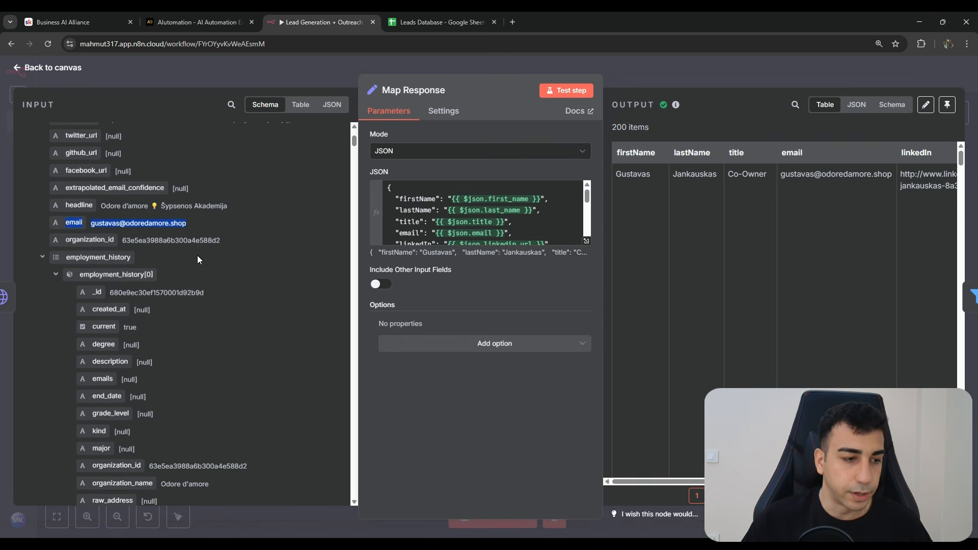
{"action": "scroll", "coordinate": [122, 234], "scroll_direction": "down", "scroll_amount": 1}
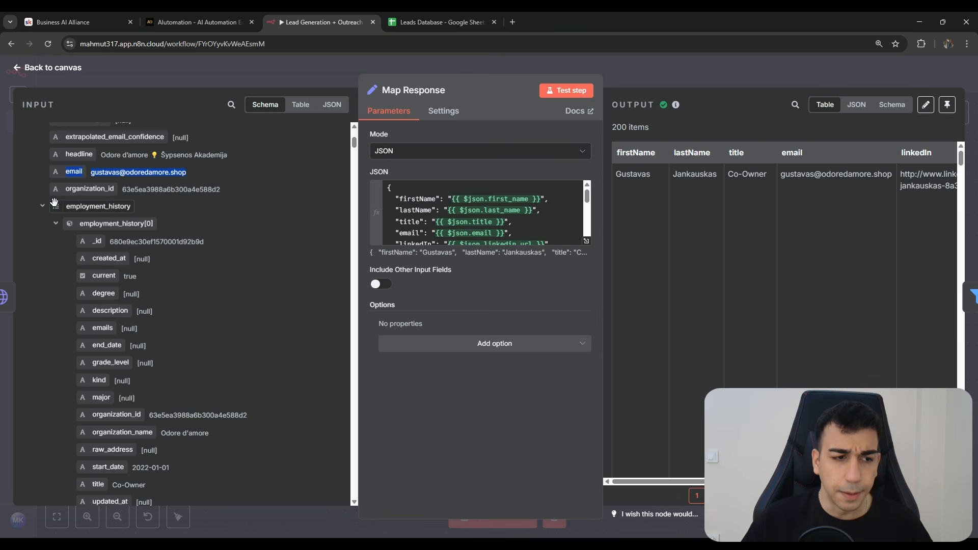
Collapse employment_history in the input schema and examine the location, organization contact, industry and employee-count fields.
{"action": "left_click", "coordinate": [44, 207]}
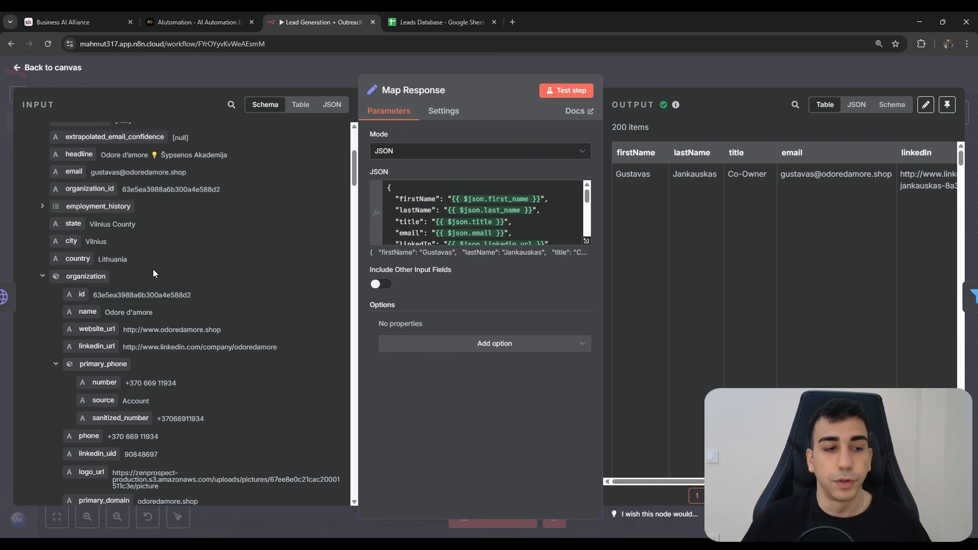
{"action": "left_click_drag", "start_coordinate": [153, 268], "coordinate": [121, 234]}
{"action": "left_click", "coordinate": [136, 236]}
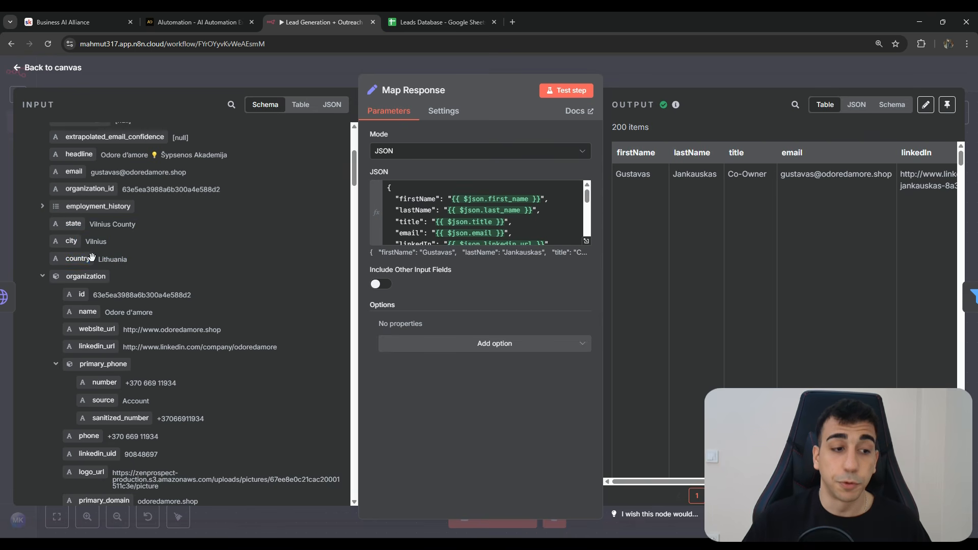
{"action": "scroll", "coordinate": [43, 232], "scroll_direction": "down", "scroll_amount": 1}
{"action": "scroll", "coordinate": [123, 266], "scroll_direction": "down", "scroll_amount": 3}
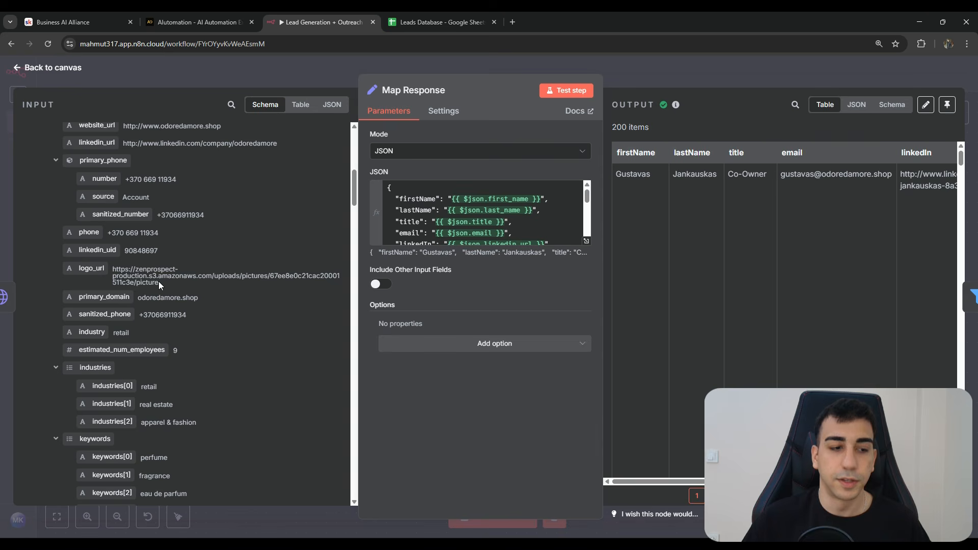
{"action": "scroll", "coordinate": [156, 293], "scroll_direction": "down", "scroll_amount": 1}
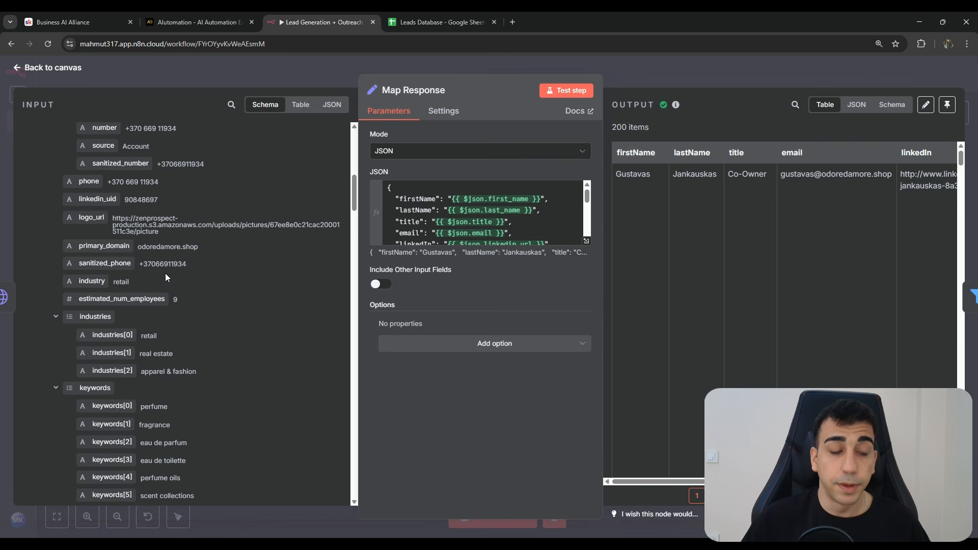
{"action": "mouse_move", "coordinate": [90, 263]}
{"action": "left_mouse_down"}
{"action": "mouse_move", "coordinate": [209, 275]}
{"action": "mouse_move", "coordinate": [79, 249]}
{"action": "left_mouse_up"}
{"action": "scroll", "coordinate": [79, 283], "scroll_direction": "down", "scroll_amount": 1}
{"action": "scroll", "coordinate": [188, 265], "scroll_direction": "down", "scroll_amount": 4}
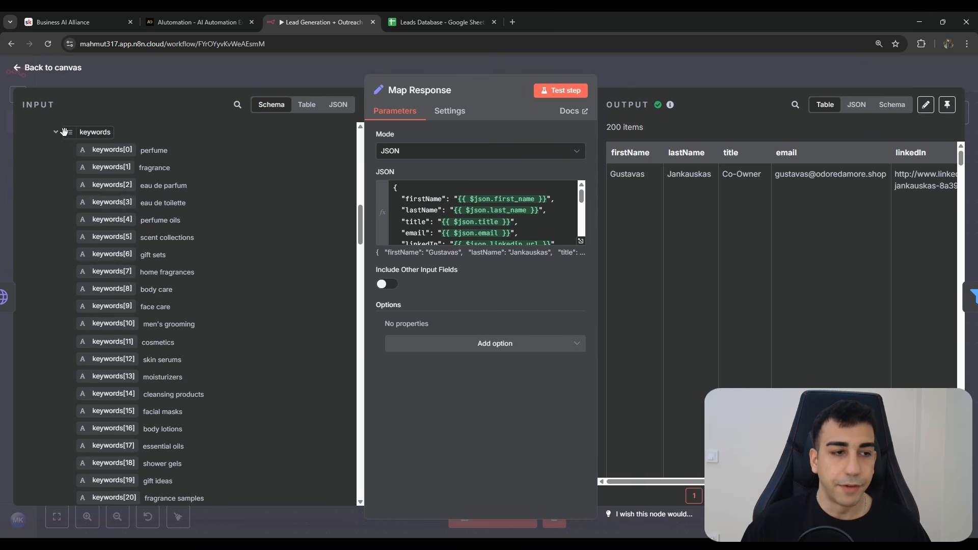
Collapse the keywords list, examine the remaining organization, departments and functions fields, and return to the workflow canvas.
{"action": "left_click", "coordinate": [56, 133]}
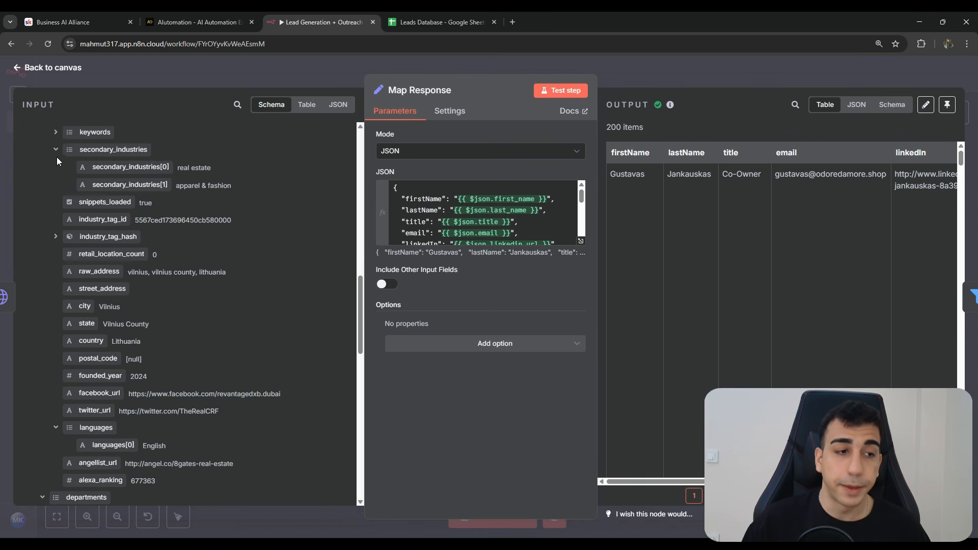
{"action": "left_click_drag", "start_coordinate": [60, 172], "coordinate": [250, 424]}
{"action": "scroll", "coordinate": [250, 389], "scroll_direction": "down", "scroll_amount": 2}
{"action": "scroll", "coordinate": [250, 420], "scroll_direction": "down", "scroll_amount": 2}
{"action": "left_click", "coordinate": [269, 432]}
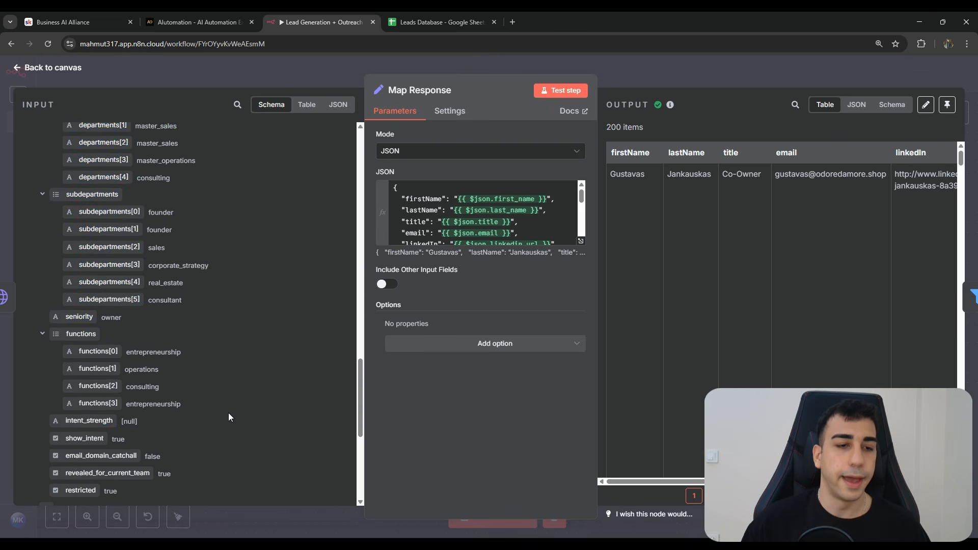
{"action": "scroll", "coordinate": [228, 412], "scroll_direction": "down", "scroll_amount": 2}
{"action": "left_click", "coordinate": [680, 72]}
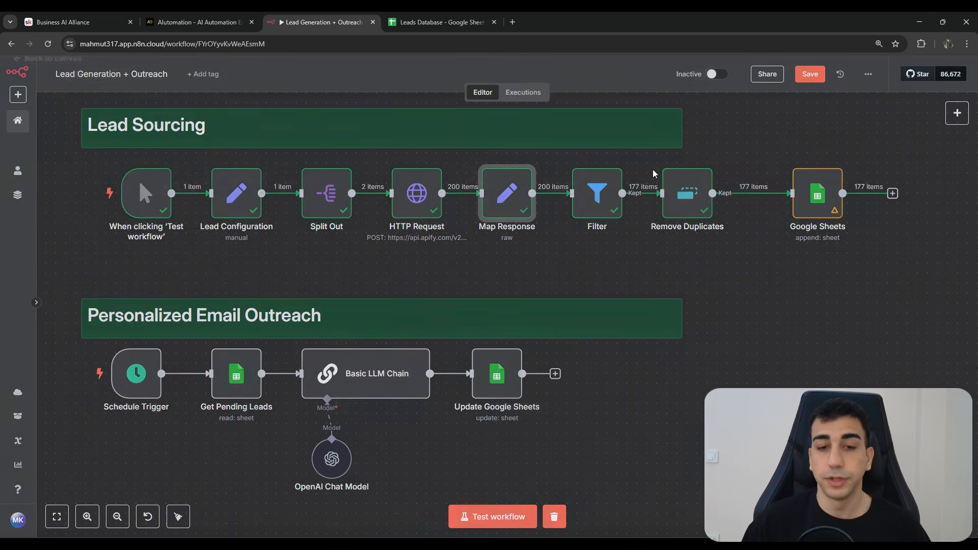
Review the Personalized Email Outreach nodes and check the Email Prepared and Keywords columns in the Leads Database spreadsheet.
{"action": "scroll", "coordinate": [742, 299], "scroll_direction": "down", "scroll_amount": 2}
{"action": "left_click_drag", "start_coordinate": [86, 222], "coordinate": [676, 344]}
{"action": "left_click", "coordinate": [728, 383]}
{"action": "scroll", "coordinate": [699, 373], "scroll_direction": "down", "scroll_amount": 1}
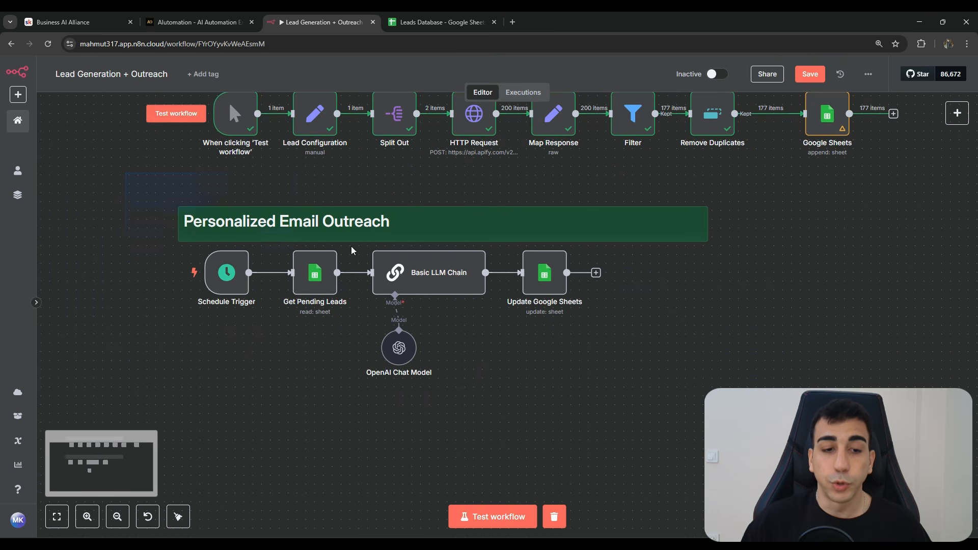
{"action": "left_click", "coordinate": [438, 22]}
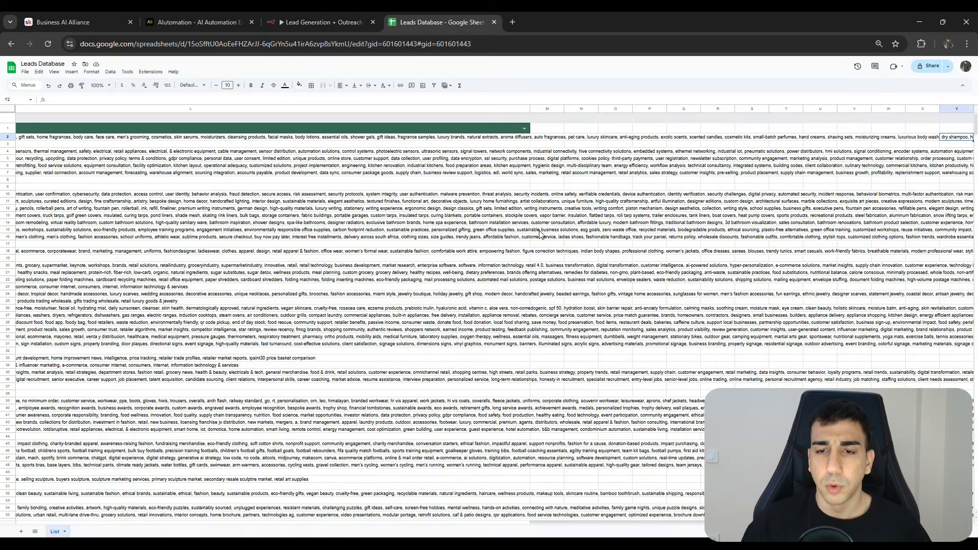
{"action": "scroll", "coordinate": [457, 132], "scroll_direction": "left", "scroll_amount": 10}
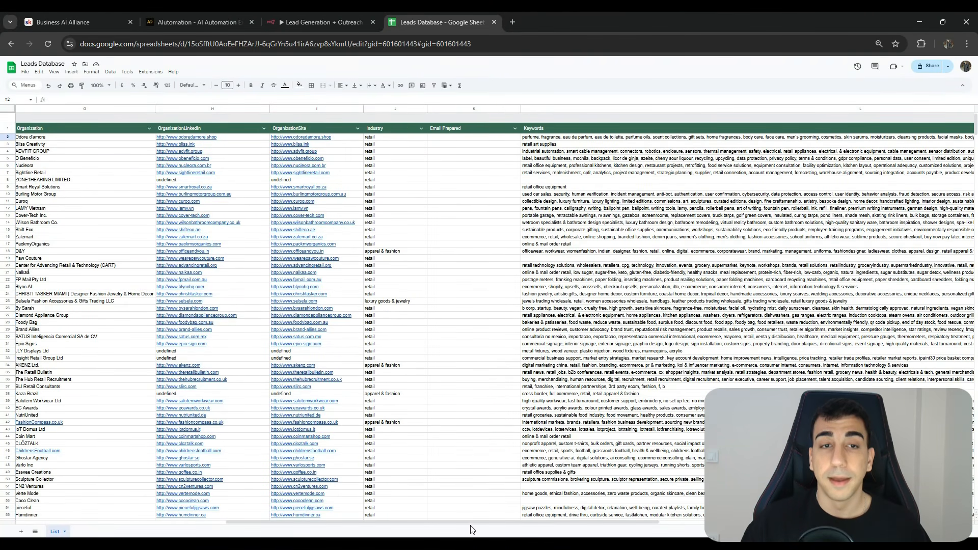
Return to the n8n workflow and run the Personalized Email Outreach flow from its Schedule Trigger.
{"action": "left_click", "coordinate": [316, 22]}
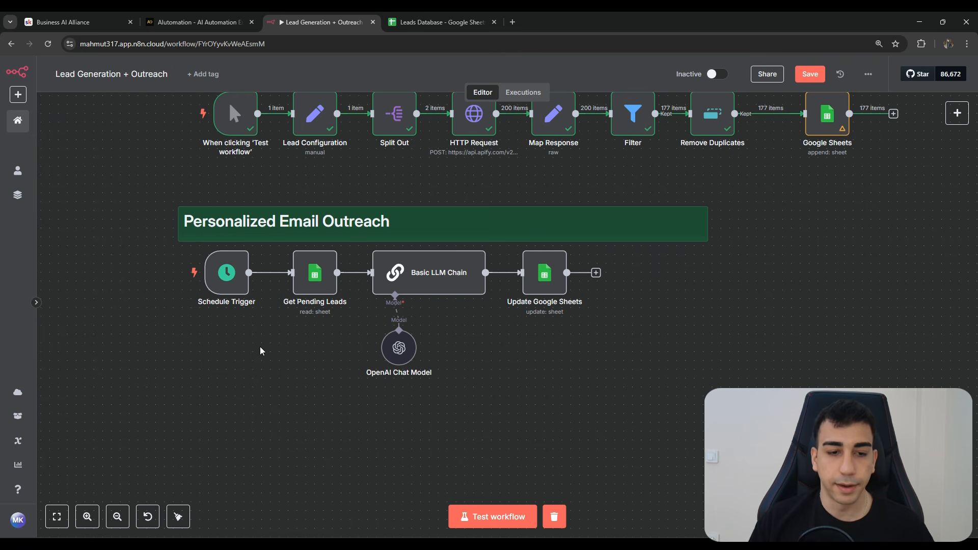
{"action": "left_click_drag", "start_coordinate": [210, 301], "coordinate": [238, 298]}
{"action": "mouse_move", "coordinate": [197, 275]}
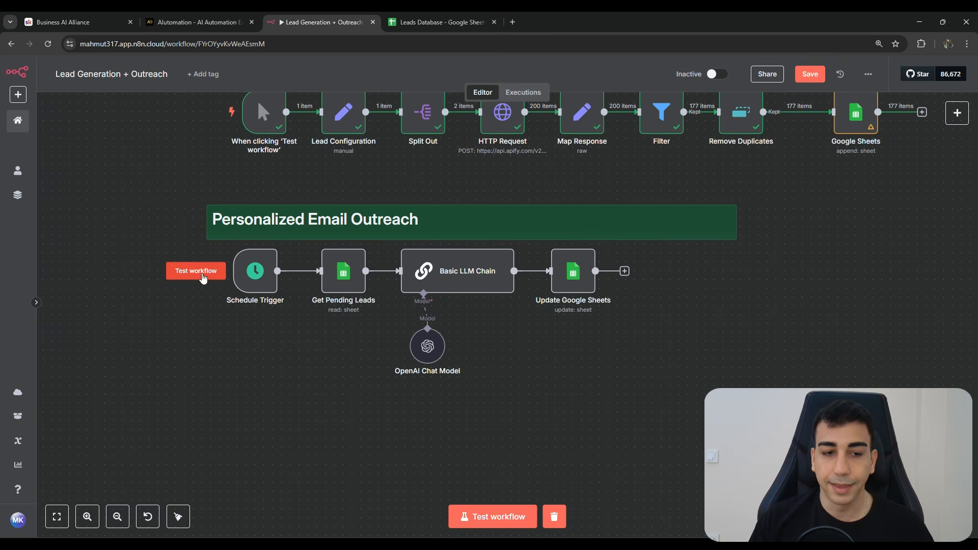
{"action": "left_click", "coordinate": [198, 271]}
{"action": "scroll", "coordinate": [465, 351], "scroll_direction": "right", "scroll_amount": 3}
{"action": "scroll", "coordinate": [466, 351], "scroll_direction": "down", "scroll_amount": 1}
{"action": "left_click_drag", "start_coordinate": [302, 330], "coordinate": [258, 206]}
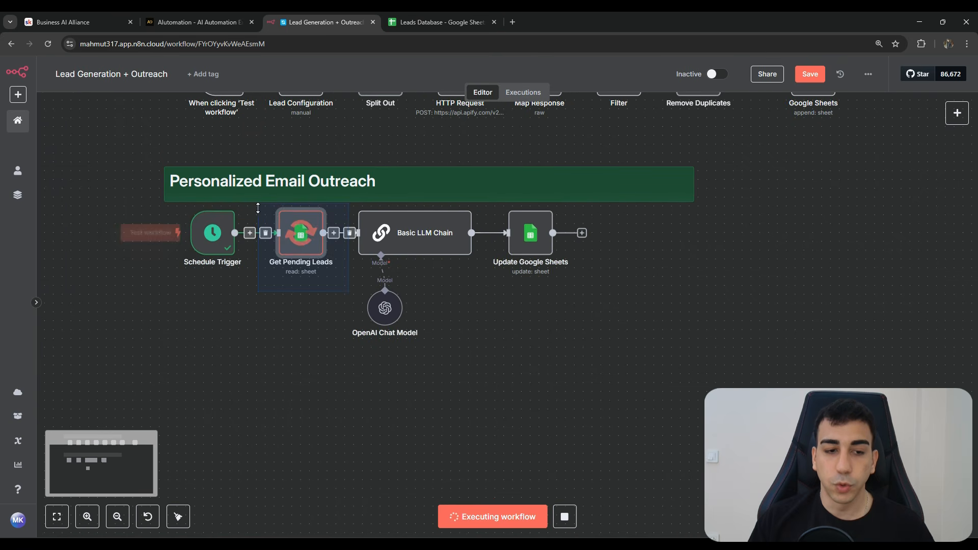
Open the Get Pending Leads node and inspect its row filter on the Email Prepared column.
{"action": "double_click", "coordinate": [297, 248]}
{"action": "left_click", "coordinate": [634, 81]}
{"action": "left_click_drag", "start_coordinate": [498, 317], "coordinate": [438, 331]}
{"action": "double_click", "coordinate": [280, 270]}
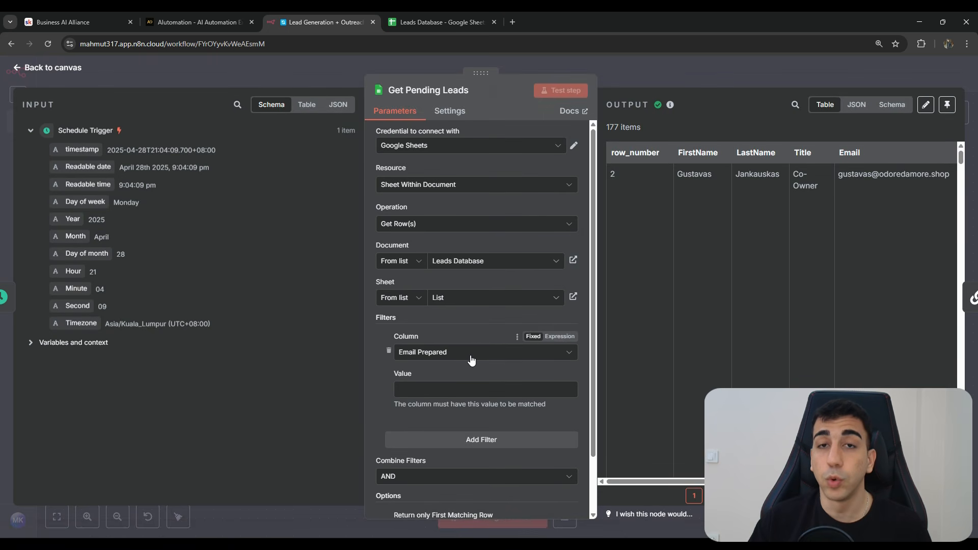
{"action": "left_click", "coordinate": [410, 355]}
{"action": "left_click", "coordinate": [428, 347]}
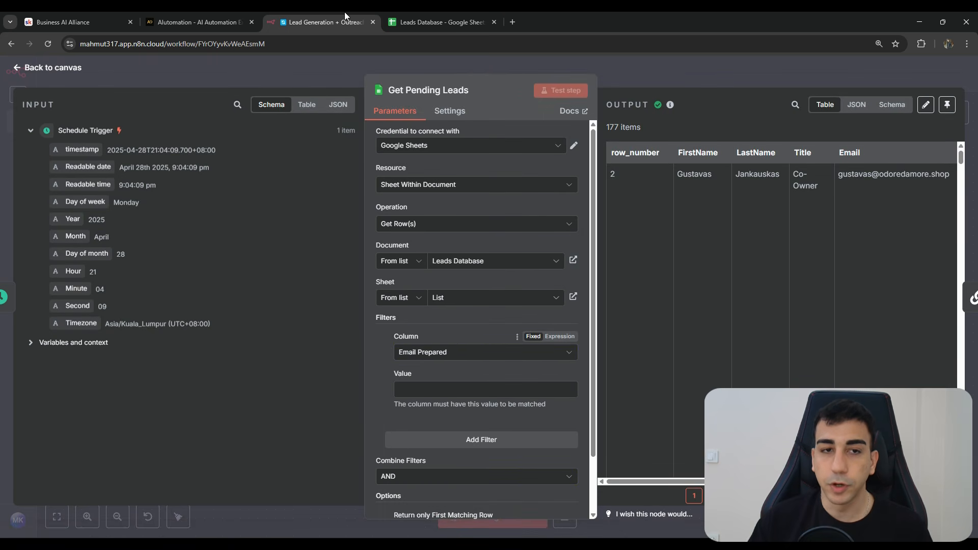
Compare the filter with the Email Prepared column in the Leads Database spreadsheet, and return to the n8n workflow canvas.
{"action": "left_click", "coordinate": [461, 22]}
{"action": "left_click", "coordinate": [472, 152]}
{"action": "left_click_drag", "start_coordinate": [473, 136], "coordinate": [343, 11]}
{"action": "left_click", "coordinate": [343, 22]}
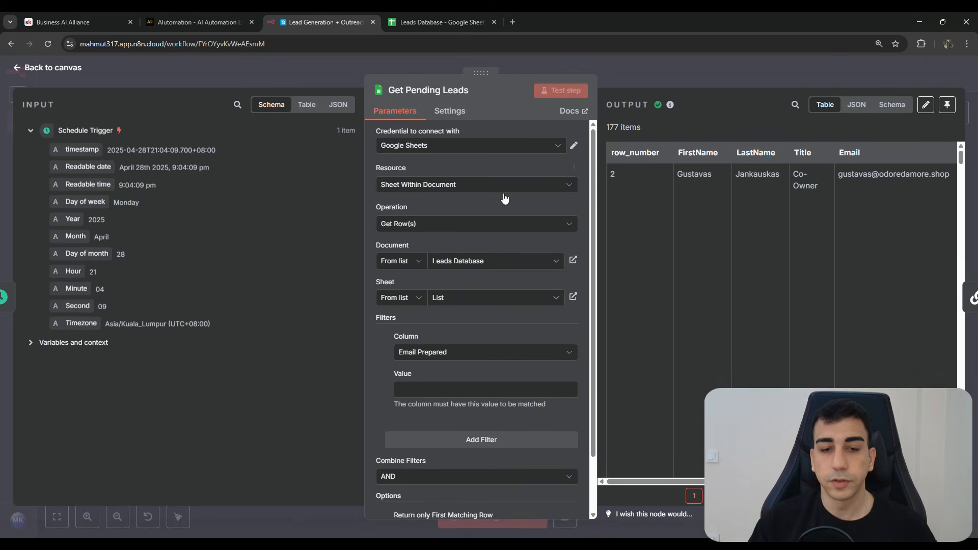
{"action": "left_click", "coordinate": [678, 69]}
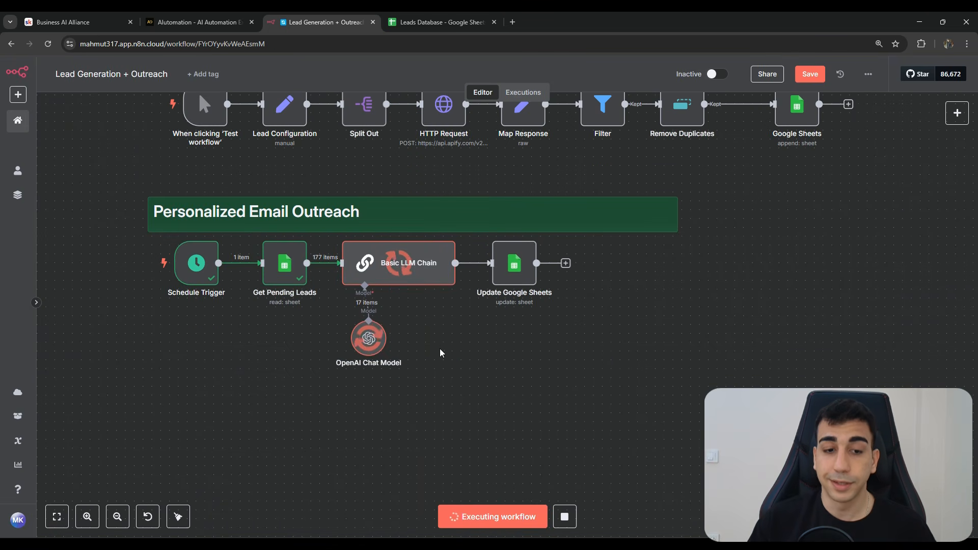
Open the OpenAI Chat Model node to inspect its input and model settings during the run, and return to the canvas.
{"action": "left_click_drag", "start_coordinate": [439, 352], "coordinate": [482, 344]}
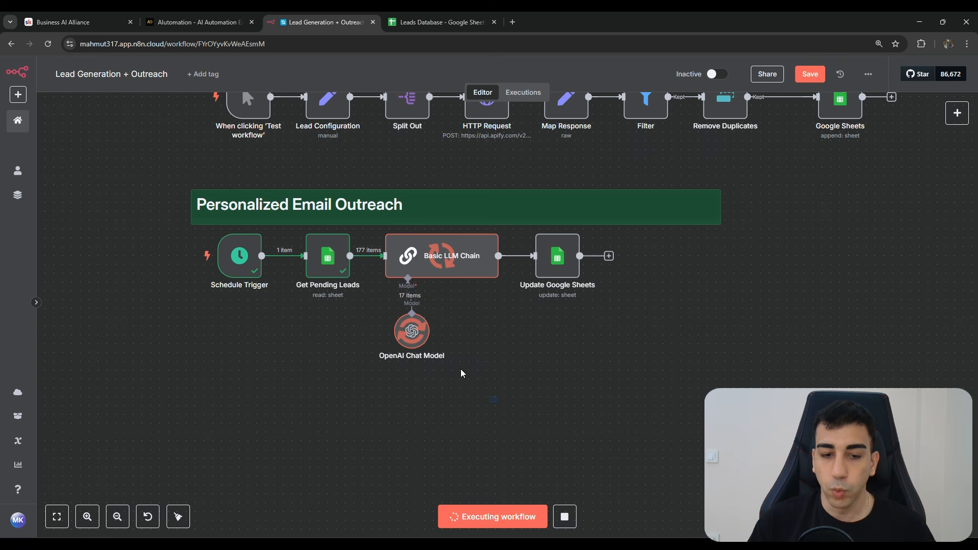
{"action": "double_click", "coordinate": [407, 331]}
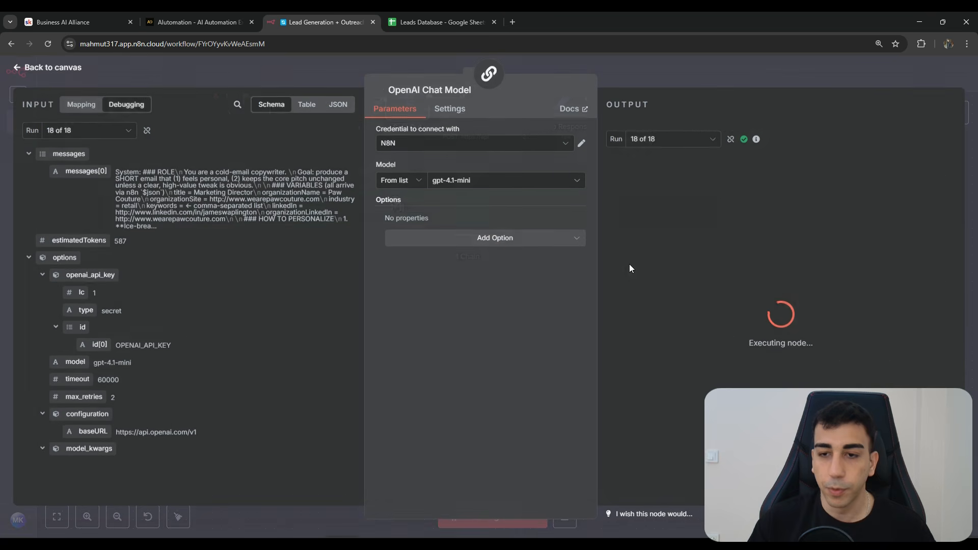
{"action": "left_click", "coordinate": [665, 84]}
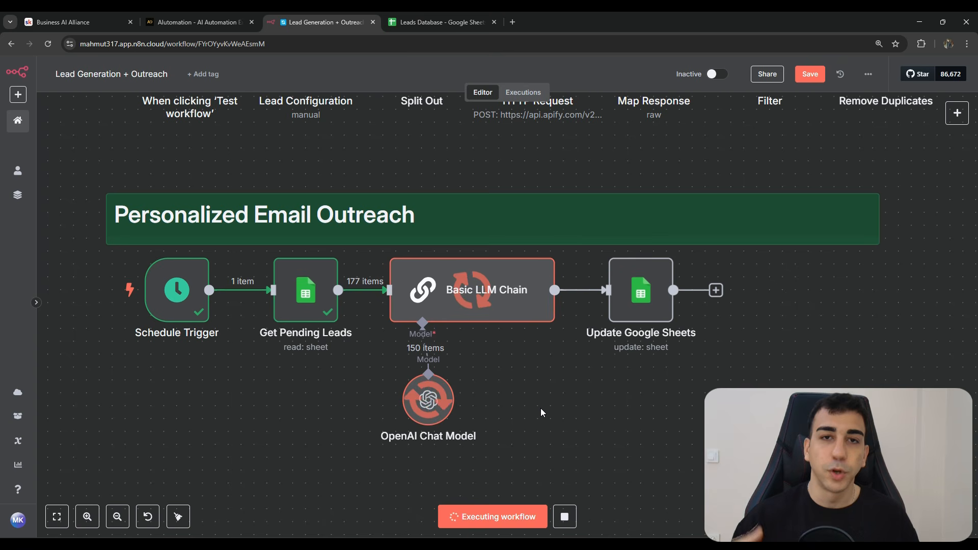
Check the Email Prepared column in the Leads Database spreadsheet while the flow runs, and return to the n8n workflow.
{"action": "left_click_drag", "start_coordinate": [562, 451], "coordinate": [379, 355]}
{"action": "left_click", "coordinate": [564, 371]}
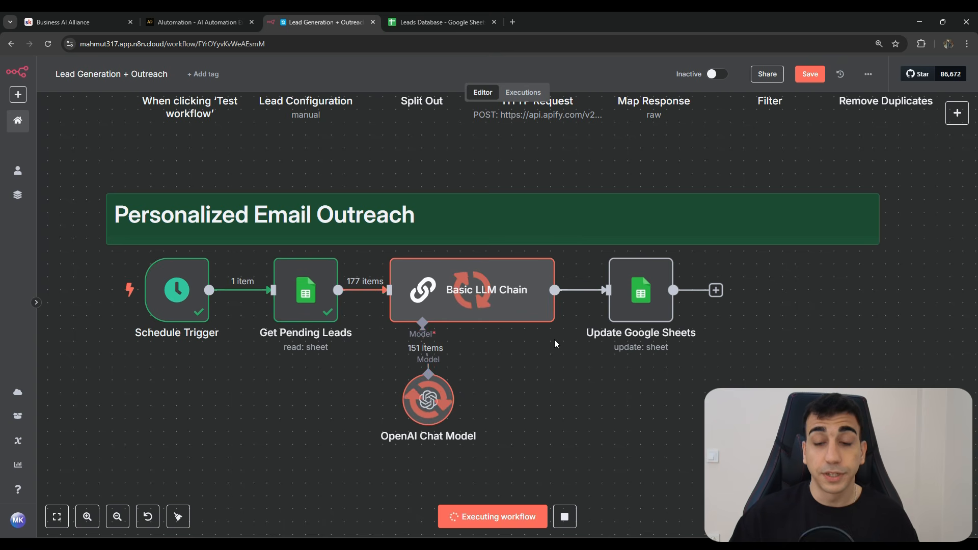
{"action": "left_click_drag", "start_coordinate": [742, 363], "coordinate": [596, 229]}
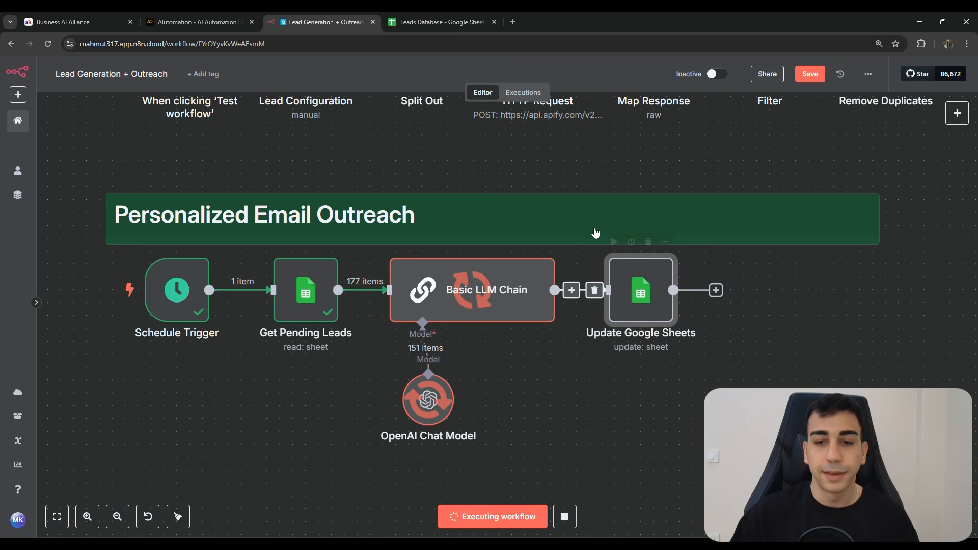
{"action": "left_click", "coordinate": [438, 22]}
{"action": "left_click", "coordinate": [486, 162]}
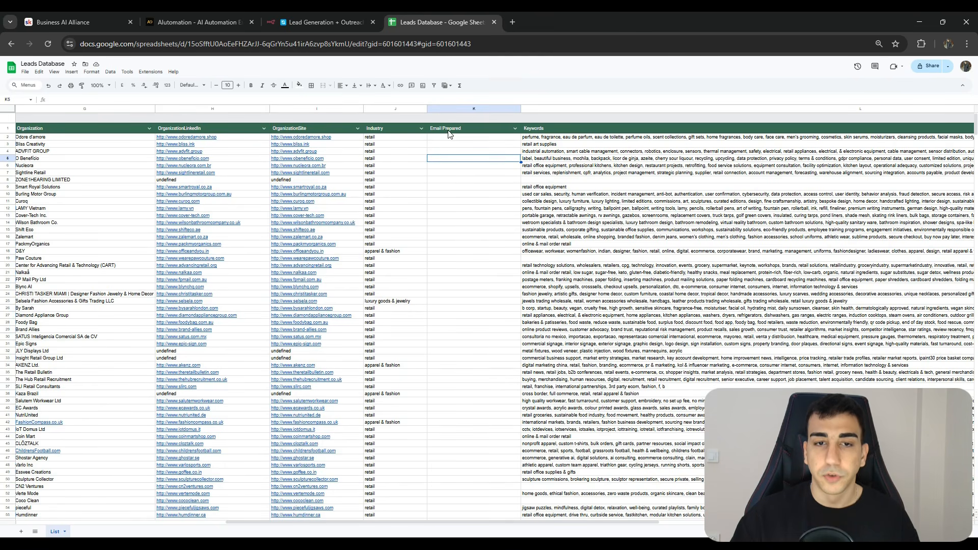
{"action": "left_click", "coordinate": [332, 15]}
{"action": "left_click", "coordinate": [756, 385]}
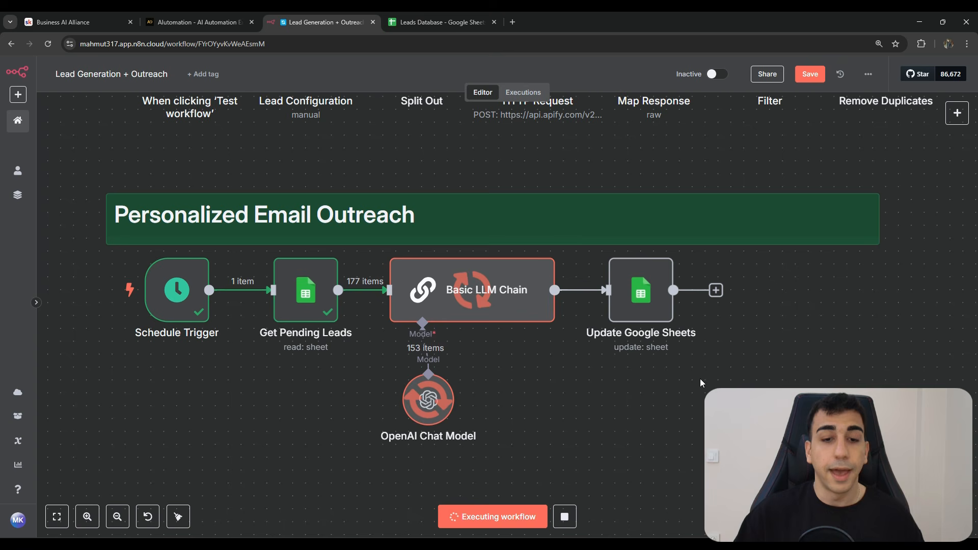
Review the Lead Sourcing and Personalized Email Outreach flows together on the canvas.
{"action": "scroll", "coordinate": [750, 383], "scroll_direction": "down", "scroll_amount": 1}
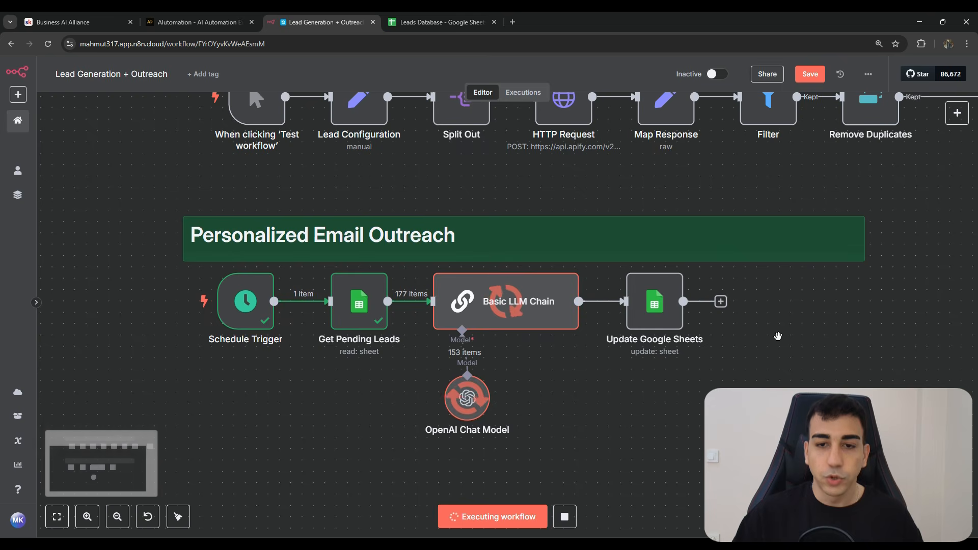
{"action": "left_click_drag", "start_coordinate": [777, 336], "coordinate": [763, 413]}
{"action": "scroll", "coordinate": [763, 413], "scroll_direction": "down", "scroll_amount": 1}
{"action": "left_click_drag", "start_coordinate": [834, 422], "coordinate": [710, 404]}
{"action": "scroll", "coordinate": [710, 404], "scroll_direction": "down", "scroll_amount": 2}
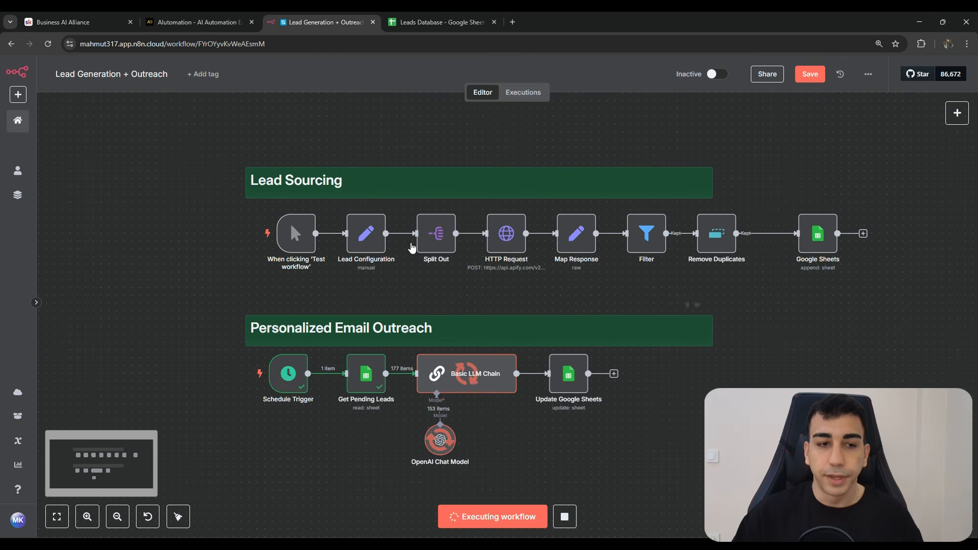
{"action": "left_click_drag", "start_coordinate": [163, 127], "coordinate": [870, 461]}
{"action": "left_click", "coordinate": [871, 460]}
Switch to the Business AI Alliance community on Skool and filter its posts by YT Video & Resources.
{"action": "left_click", "coordinate": [76, 22]}
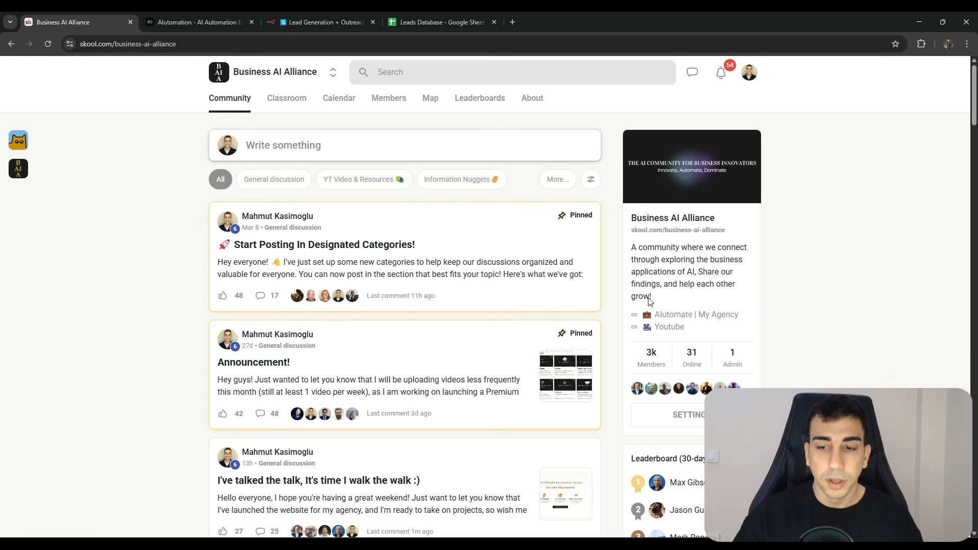
{"action": "left_click", "coordinate": [341, 186]}
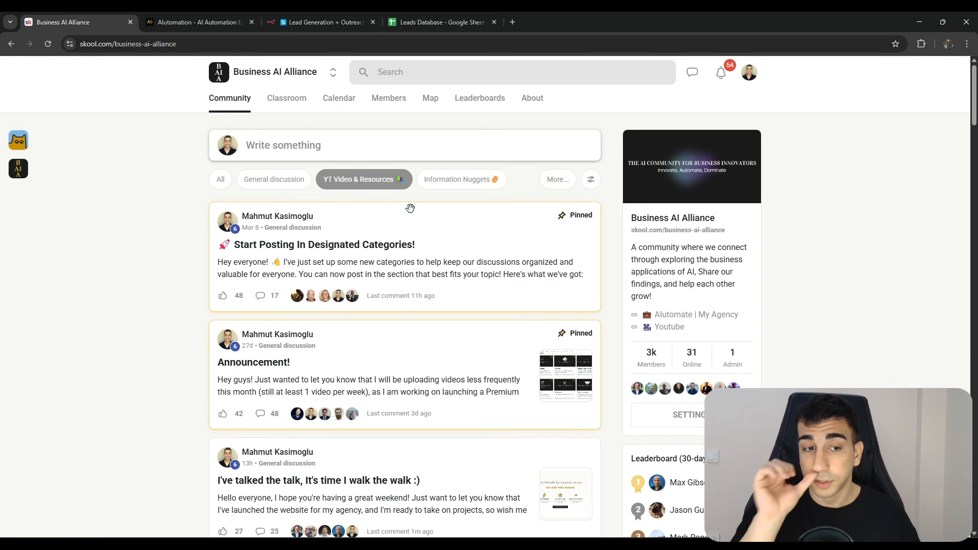
{"action": "scroll", "coordinate": [524, 218], "scroll_direction": "down", "scroll_amount": 2}
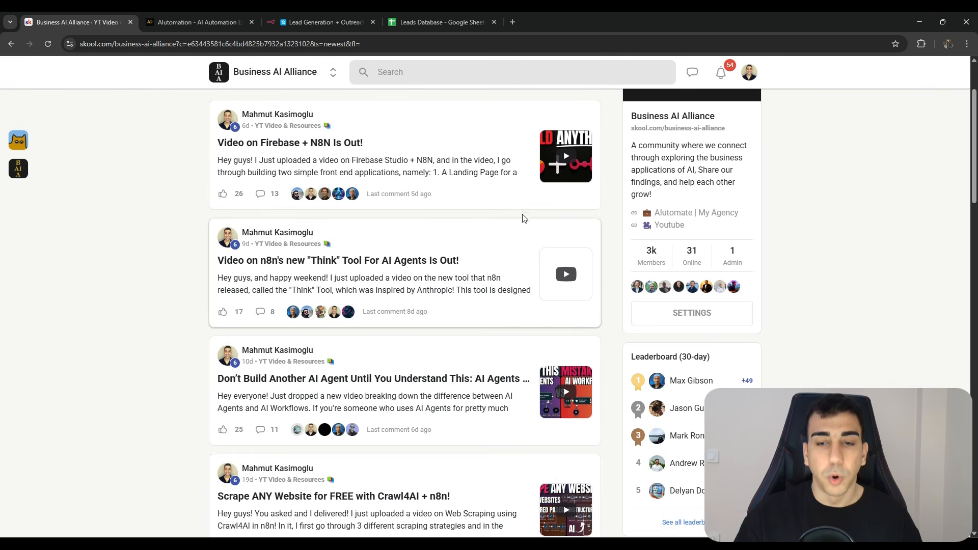
{"action": "scroll", "coordinate": [524, 218], "scroll_direction": "up", "scroll_amount": 1}
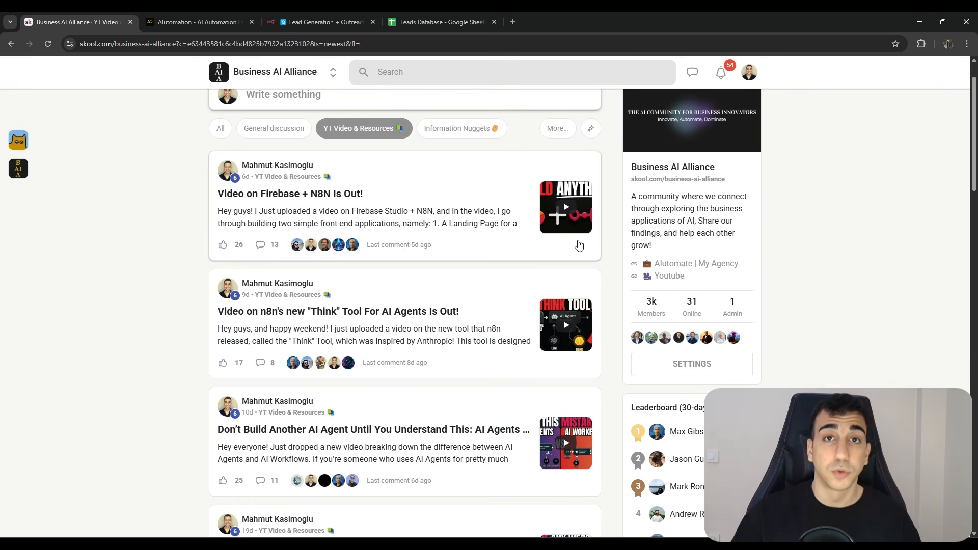
{"action": "scroll", "coordinate": [509, 203], "scroll_direction": "up", "scroll_amount": 1}
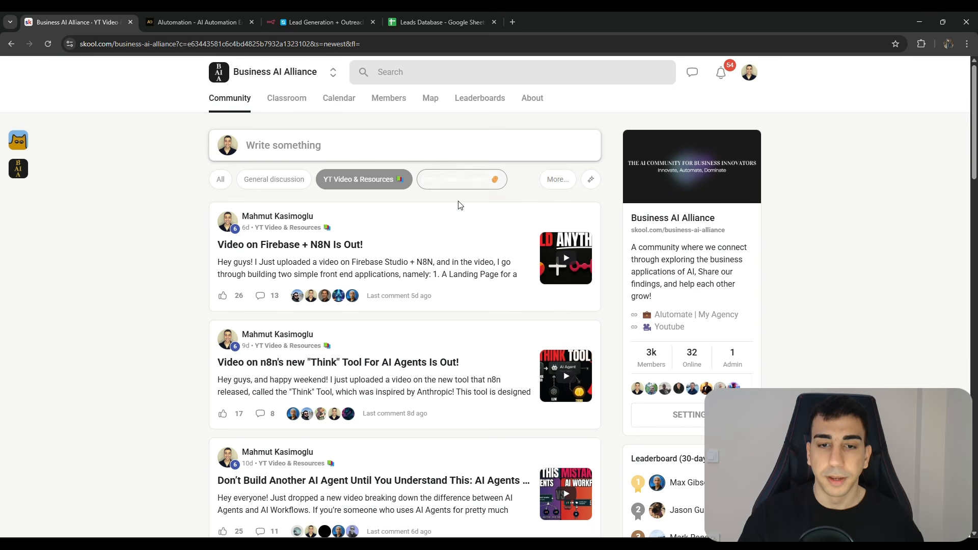
Open the post "Video on Firebase + N8N Is Out!" and browse its attachments as far as the Firebase_App.json file.
{"action": "left_click", "coordinate": [437, 251]}
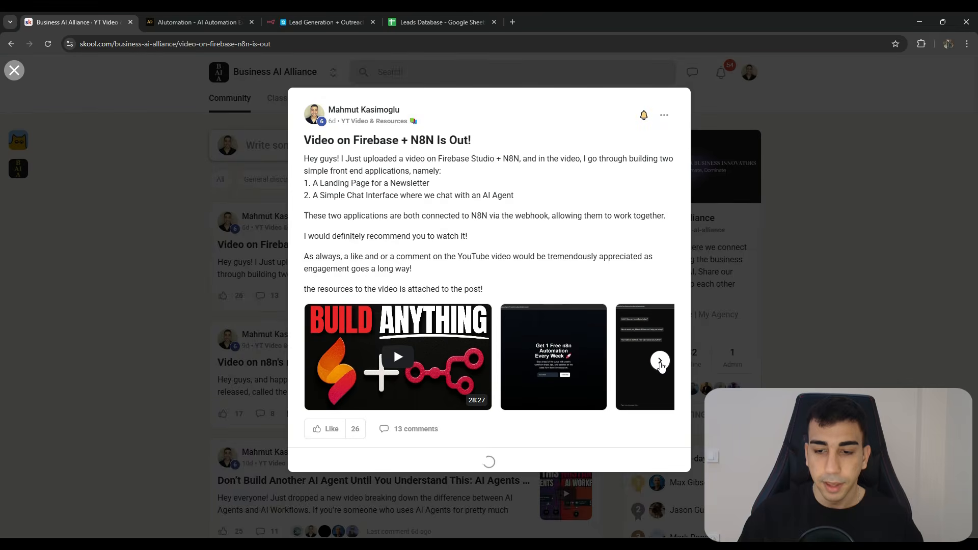
{"action": "left_click", "coordinate": [654, 361]}
{"action": "left_click", "coordinate": [656, 365]}
{"action": "left_click", "coordinate": [654, 362]}
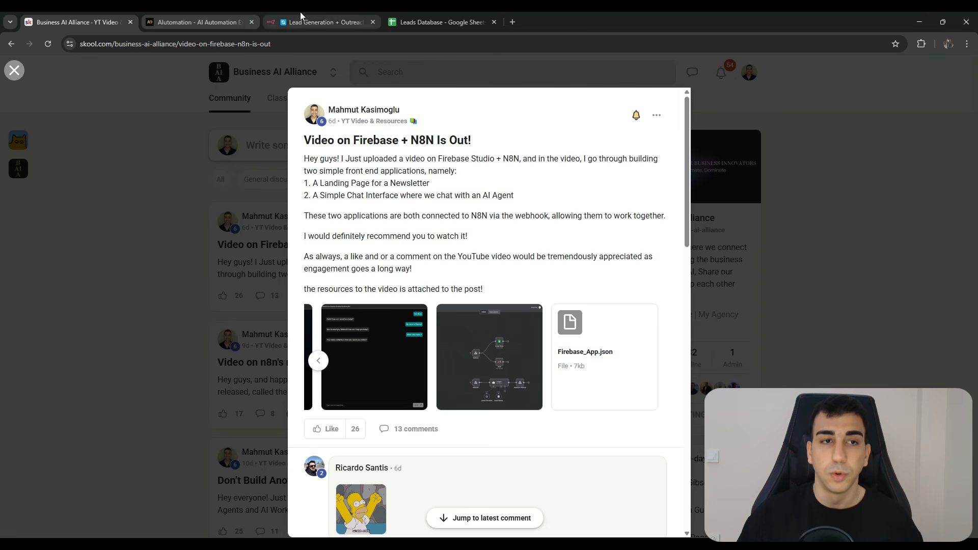
Return to the n8n workflow and look up its Import from File option without importing anything.
{"action": "left_click", "coordinate": [320, 22]}
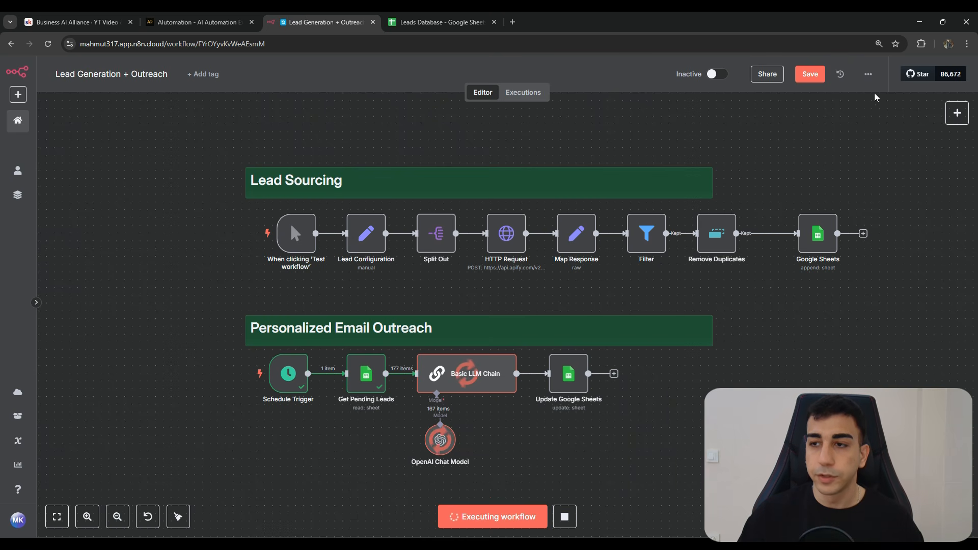
{"action": "left_click", "coordinate": [868, 75]}
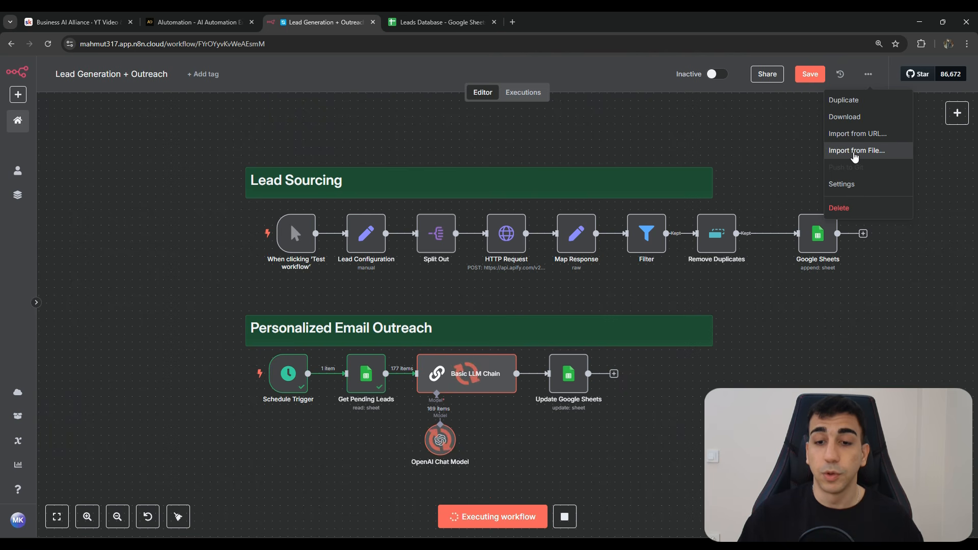
{"action": "left_click", "coordinate": [774, 303]}
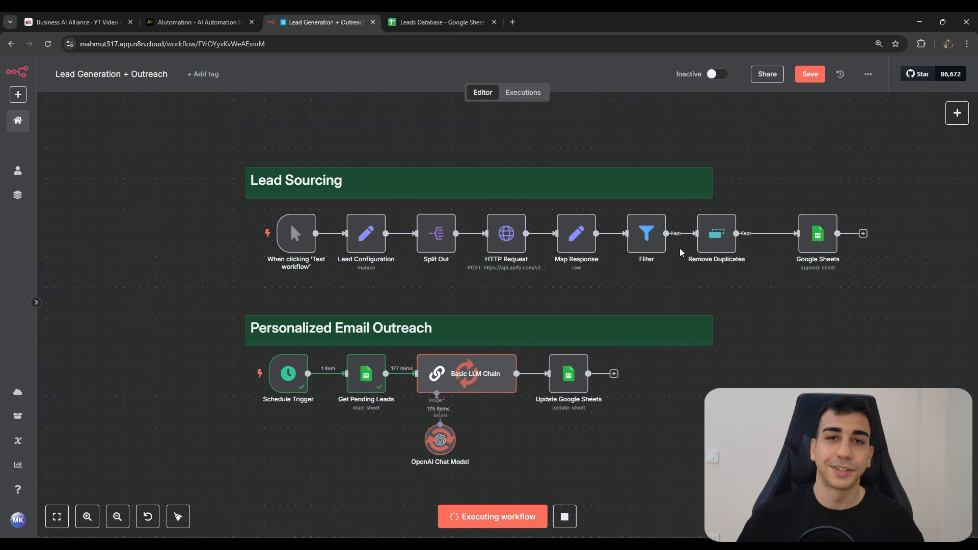
Follow the run's progress through the Basic LLM Chain and Update Google Sheets nodes on the canvas.
{"action": "scroll", "coordinate": [649, 378], "scroll_direction": "down", "scroll_amount": 1}
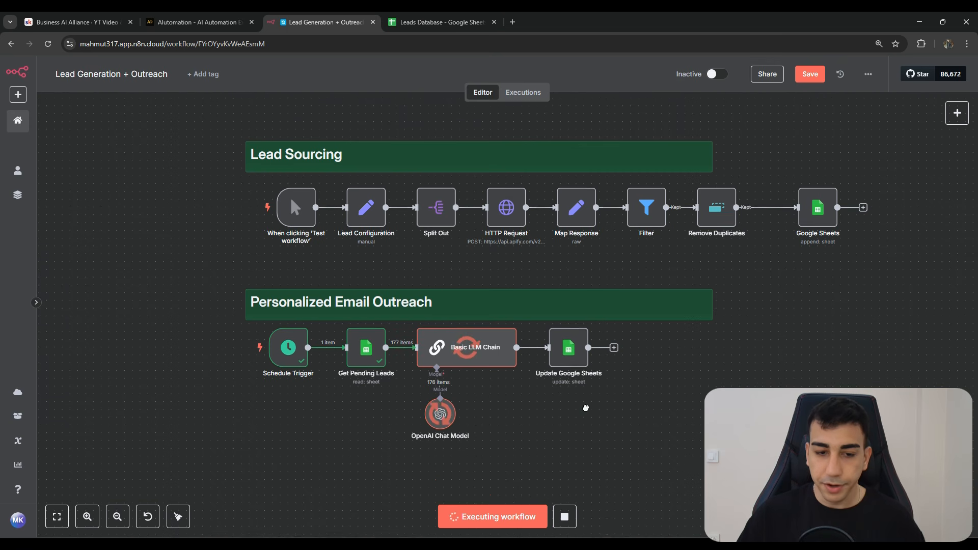
{"action": "scroll", "coordinate": [487, 360], "scroll_direction": "up", "scroll_amount": 3}
{"action": "left_click_drag", "start_coordinate": [487, 360], "coordinate": [499, 337]}
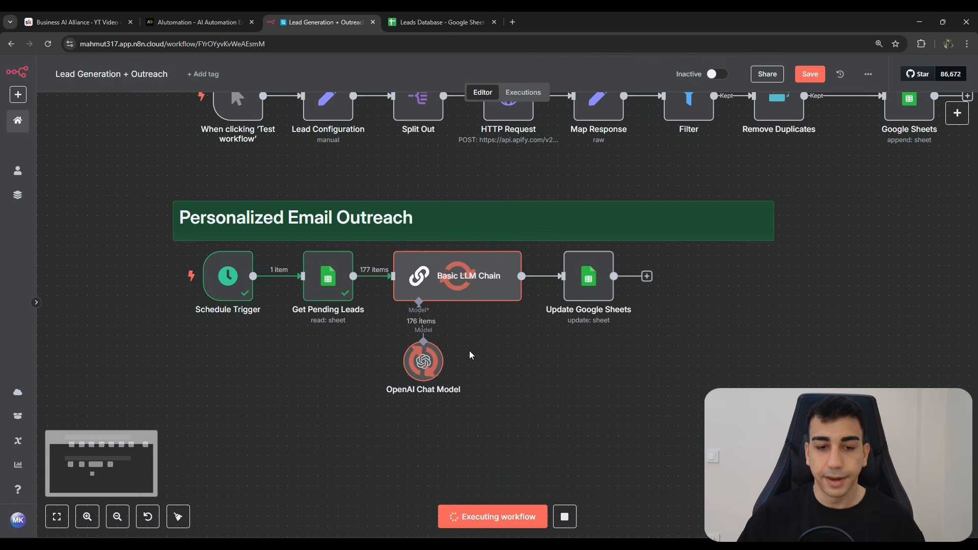
{"action": "left_click_drag", "start_coordinate": [499, 404], "coordinate": [344, 316]}
{"action": "scroll", "coordinate": [528, 353], "scroll_direction": "up", "scroll_amount": 2}
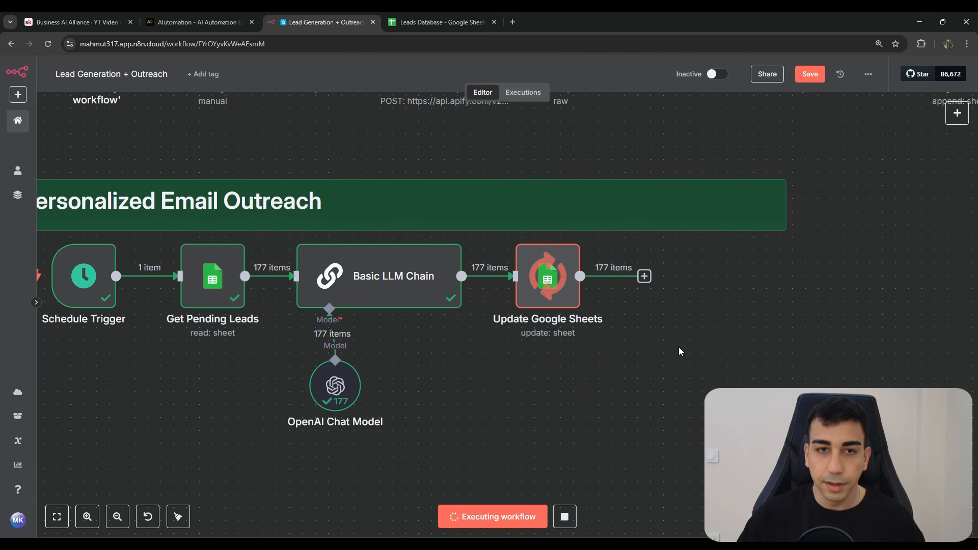
Switch to the Leads Database spreadsheet and fit the Email Prepared column's width to its text.
{"action": "left_click", "coordinate": [441, 21]}
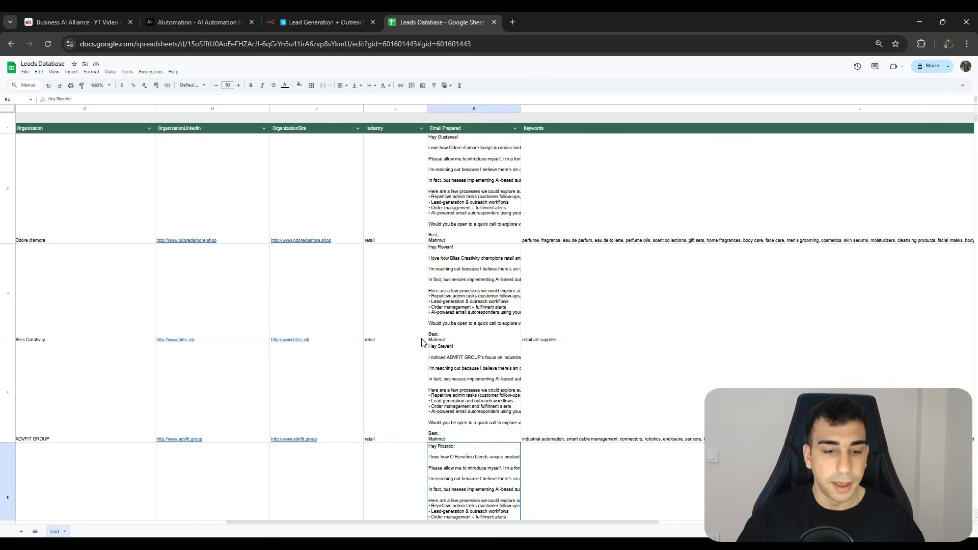
{"action": "scroll", "coordinate": [422, 338], "scroll_direction": "down", "scroll_amount": 1}
{"action": "left_click_drag", "start_coordinate": [375, 523], "coordinate": [314, 509]}
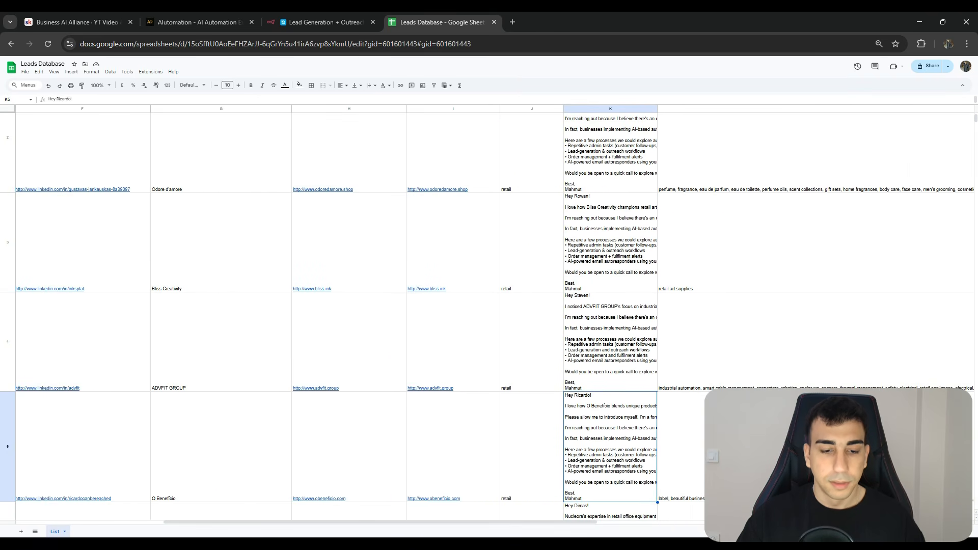
{"action": "scroll", "coordinate": [581, 417], "scroll_direction": "up", "scroll_amount": 1}
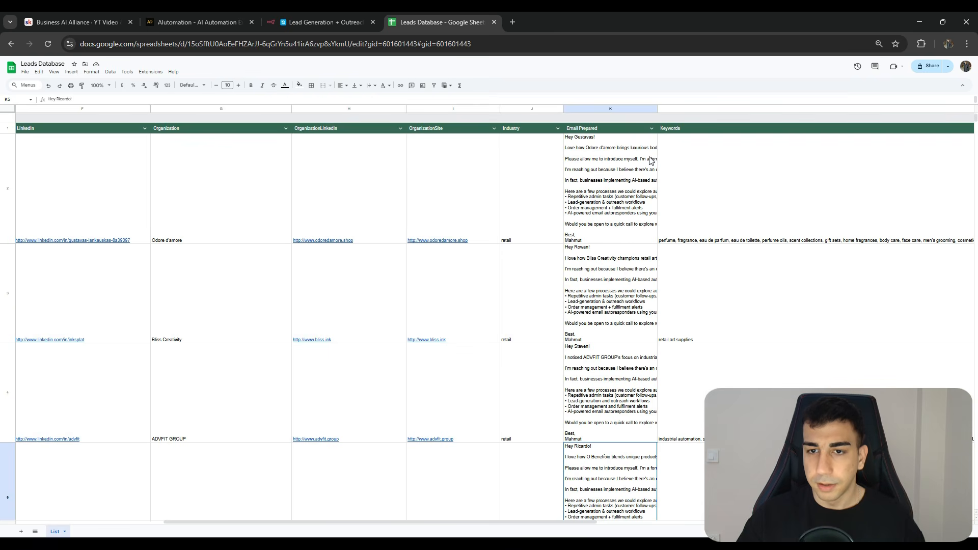
{"action": "double_click", "coordinate": [657, 108]}
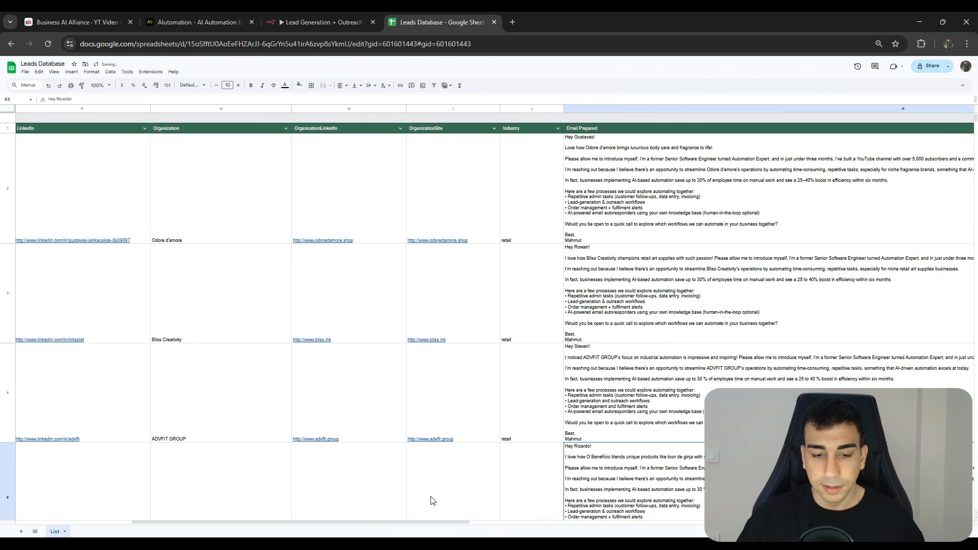
{"action": "left_click_drag", "start_coordinate": [408, 522], "coordinate": [556, 522]}
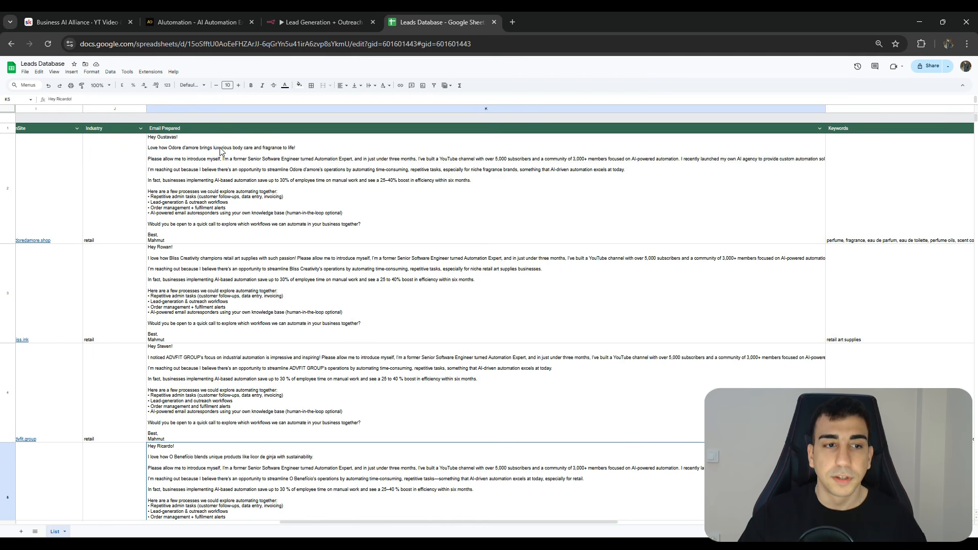
Open the prepared email in cell K2 and examine its personalized opening line, pitch body and closing call invitation.
{"action": "left_click", "coordinate": [297, 154]}
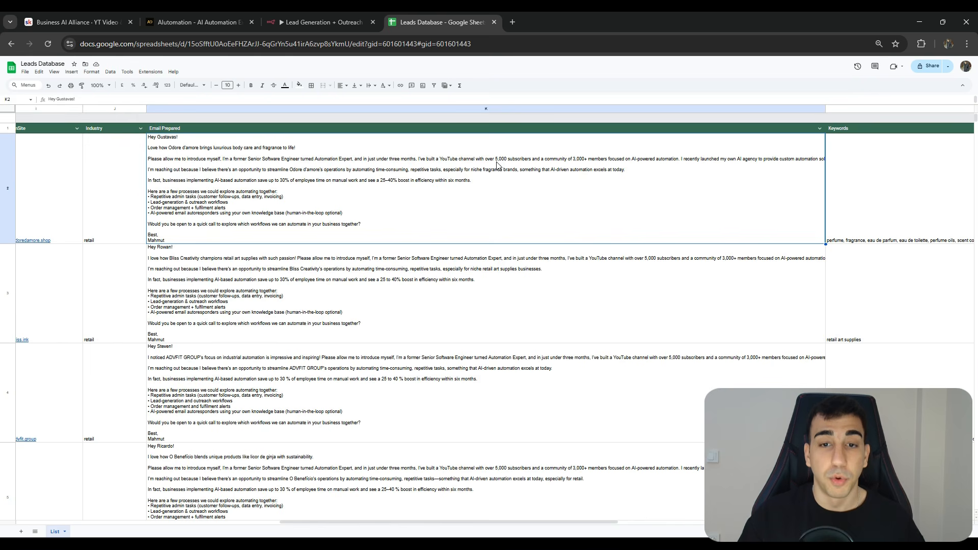
{"action": "key", "text": "Return"}
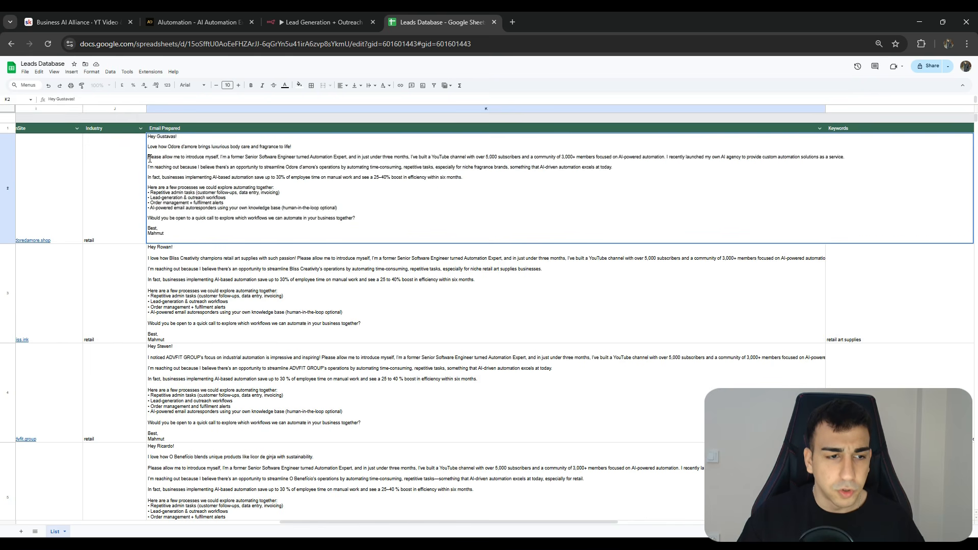
{"action": "left_click_drag", "start_coordinate": [149, 158], "coordinate": [384, 218]}
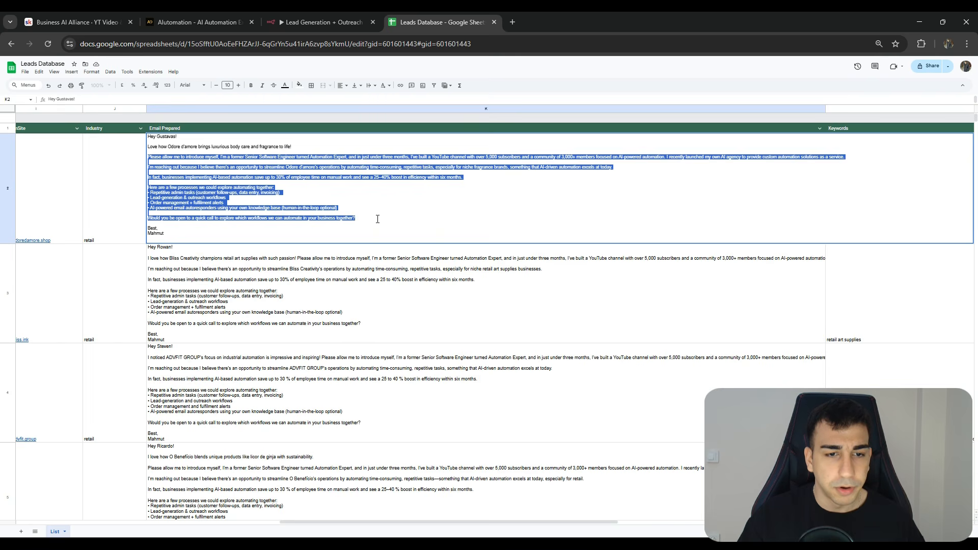
{"action": "left_click", "coordinate": [375, 219]}
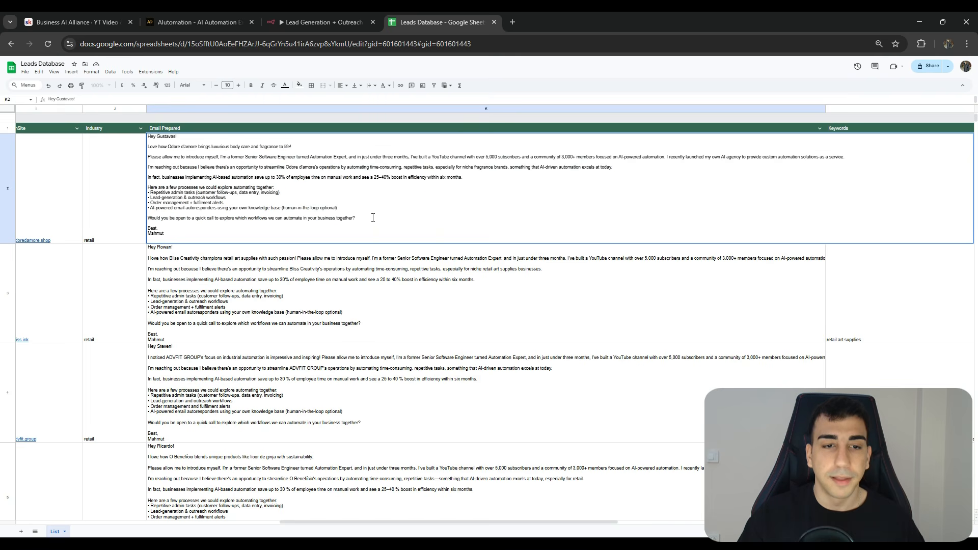
{"action": "left_click_drag", "start_coordinate": [373, 217], "coordinate": [151, 211]}
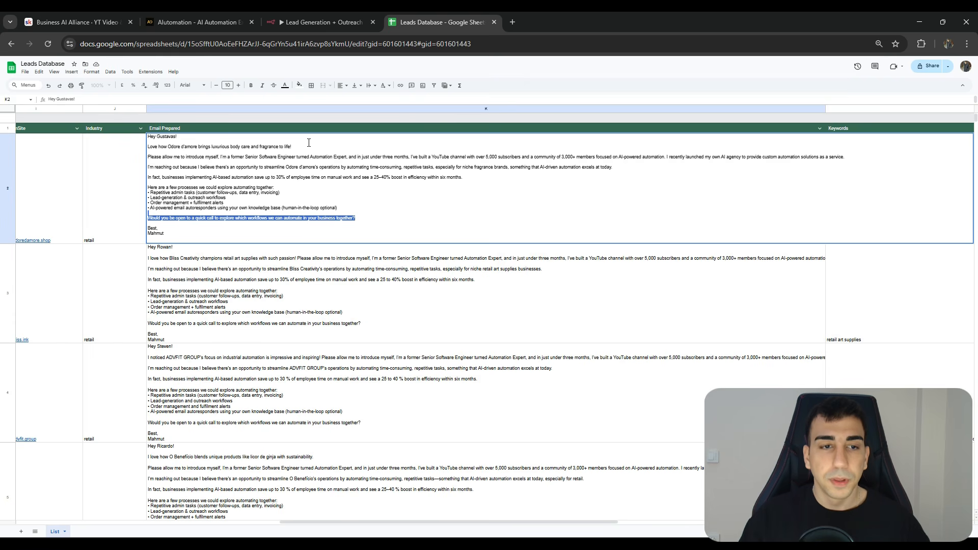
{"action": "left_click_drag", "start_coordinate": [305, 148], "coordinate": [149, 148]}
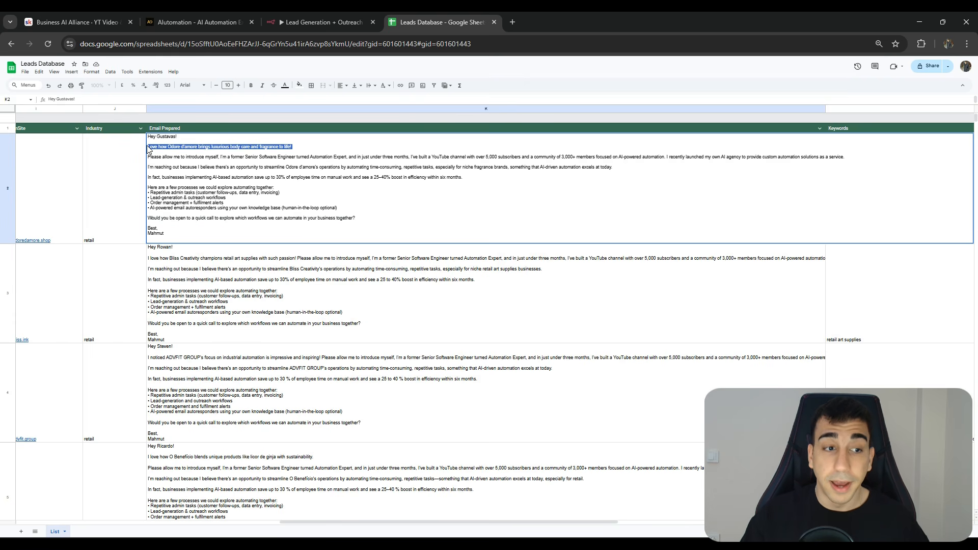
{"action": "left_click_drag", "start_coordinate": [356, 219], "coordinate": [151, 159]}
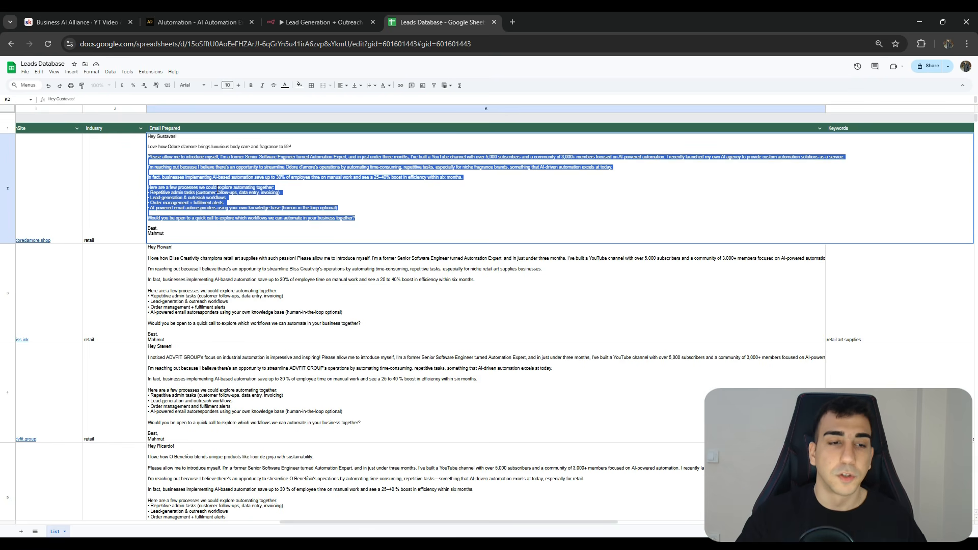
{"action": "left_click_drag", "start_coordinate": [356, 218], "coordinate": [150, 213]}
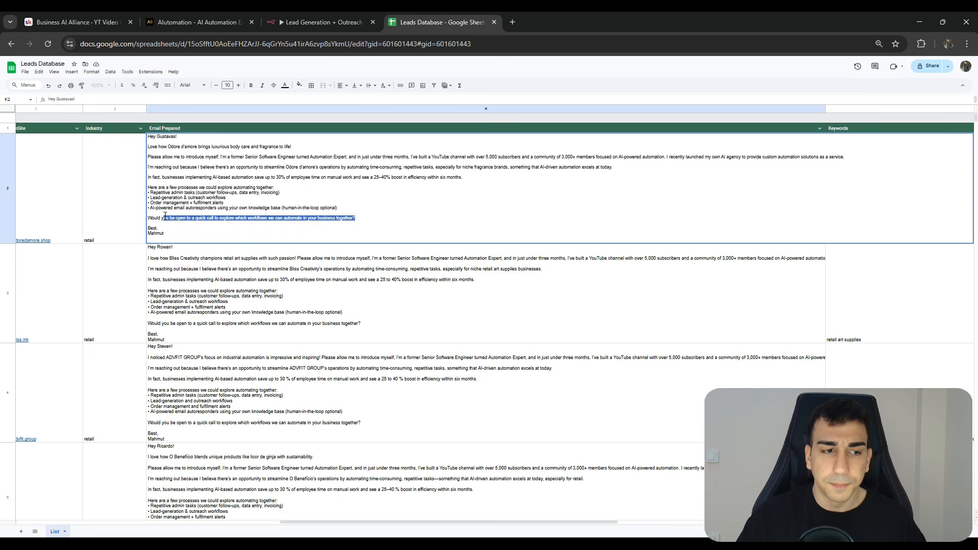
Examine the prepared email in cell K2 from its opening line and introduction through the call invitation and sign-off.
{"action": "left_click_drag", "start_coordinate": [217, 207], "coordinate": [187, 218]}
{"action": "left_click_drag", "start_coordinate": [442, 178], "coordinate": [412, 172]}
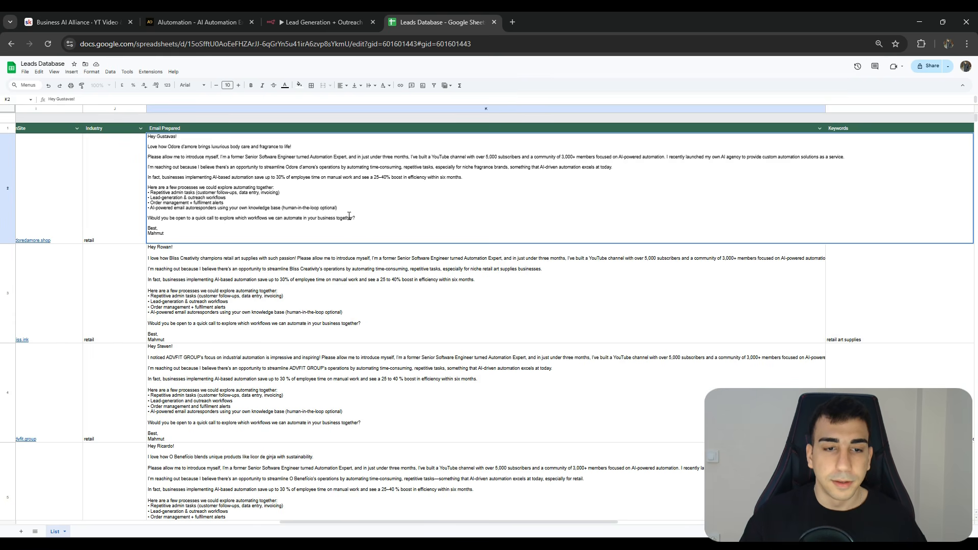
{"action": "left_click_drag", "start_coordinate": [355, 218], "coordinate": [149, 159]}
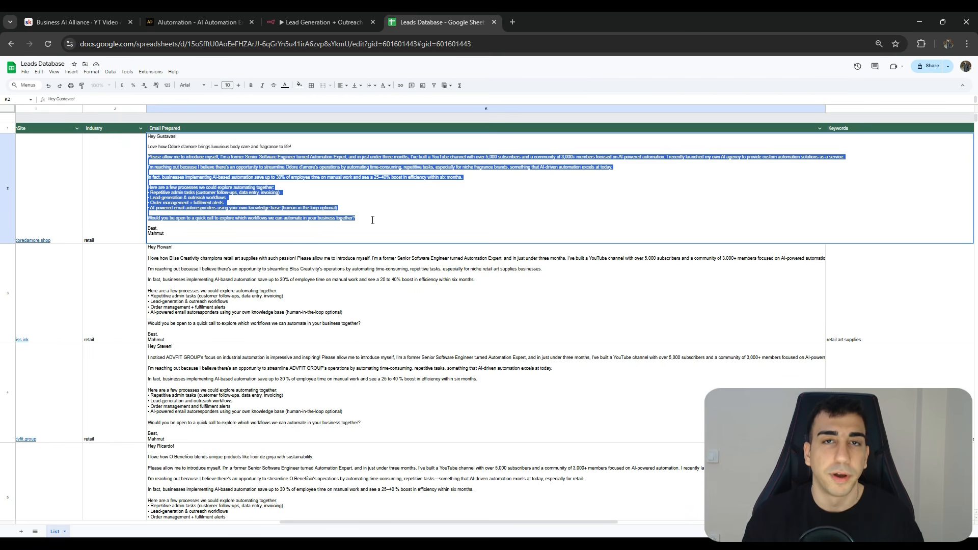
{"action": "left_click", "coordinate": [368, 221]}
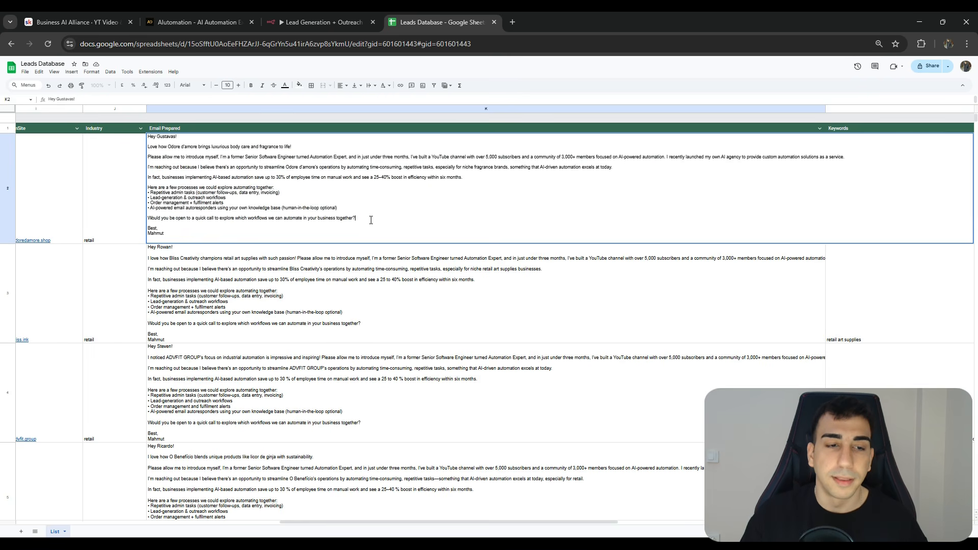
{"action": "left_click_drag", "start_coordinate": [291, 234], "coordinate": [150, 146]}
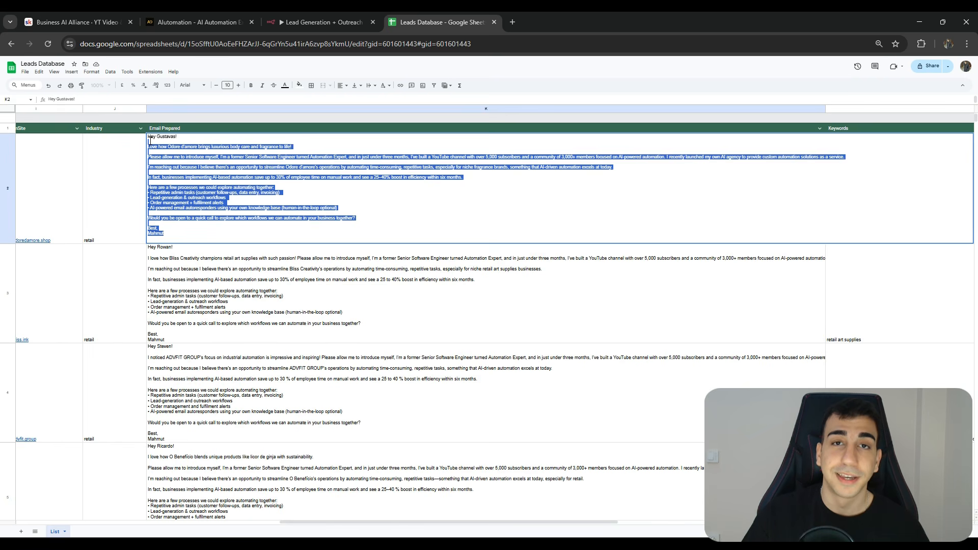
{"action": "left_click_drag", "start_coordinate": [149, 141], "coordinate": [323, 228]}
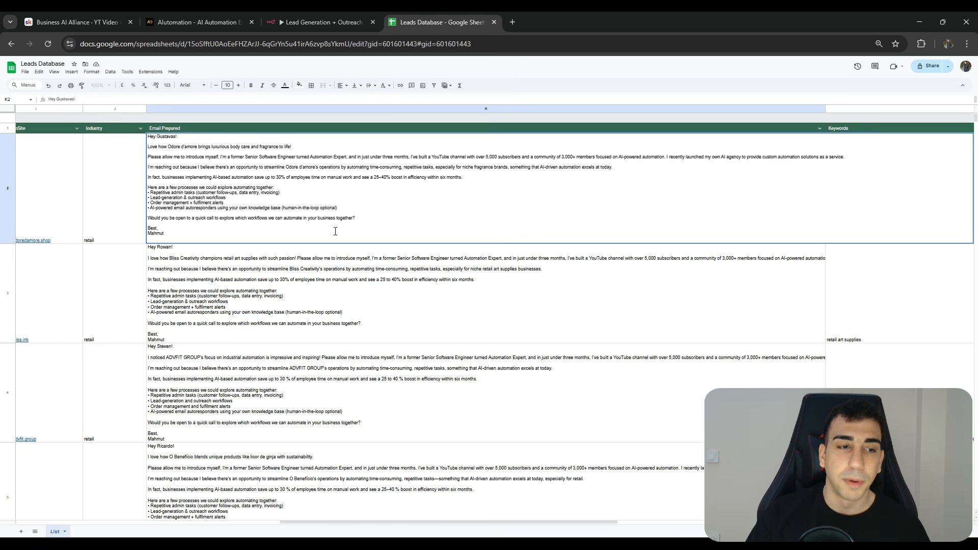
Enlarge the page and read the email in K2, covering its proposed automation processes, closing call question and complete text.
{"action": "key", "text": "ctrl+plus"}
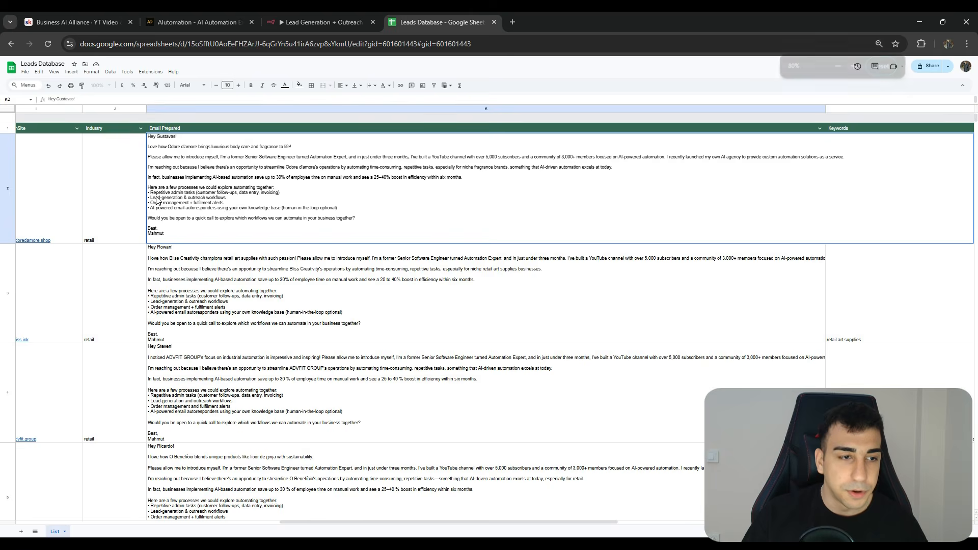
{"action": "key", "text": "ctrl+plus"}
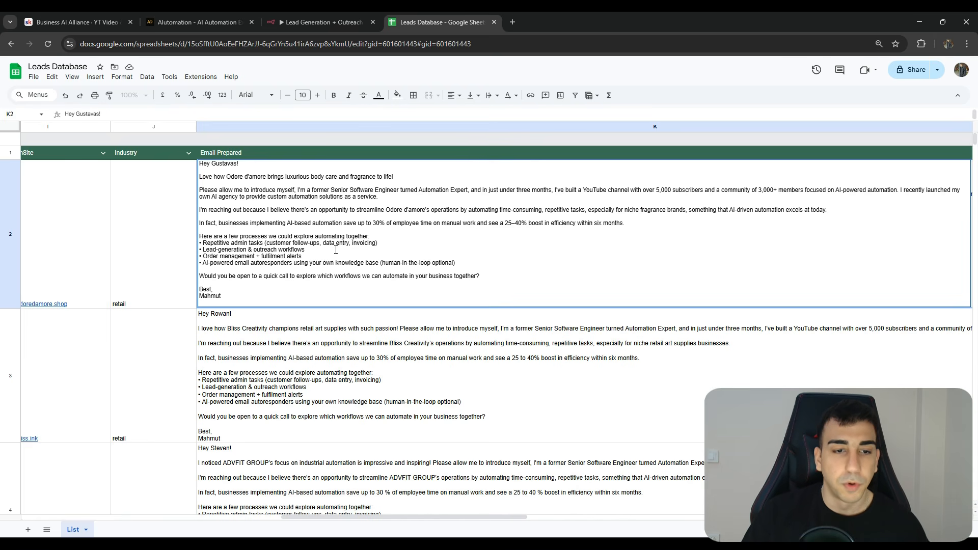
{"action": "left_click_drag", "start_coordinate": [351, 245], "coordinate": [378, 244]}
{"action": "left_click", "coordinate": [314, 255]}
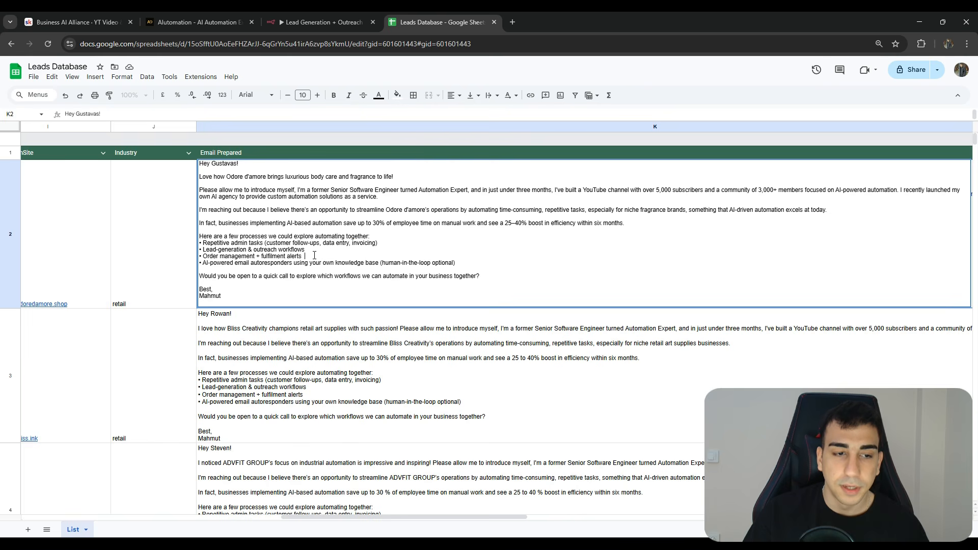
{"action": "mouse_move", "coordinate": [309, 251]}
{"action": "left_mouse_down"}
{"action": "mouse_move", "coordinate": [203, 256]}
{"action": "mouse_move", "coordinate": [307, 258]}
{"action": "left_mouse_up"}
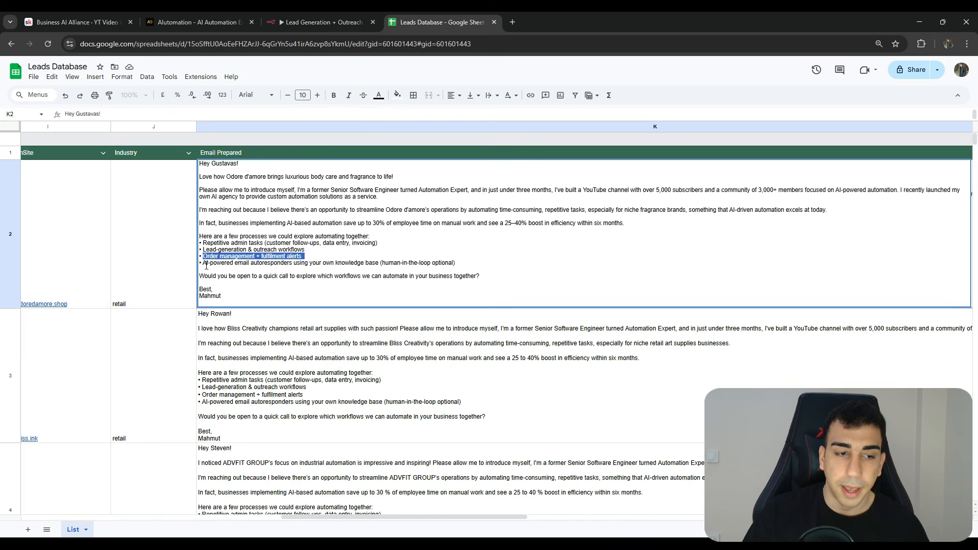
{"action": "left_click_drag", "start_coordinate": [203, 262], "coordinate": [390, 266]}
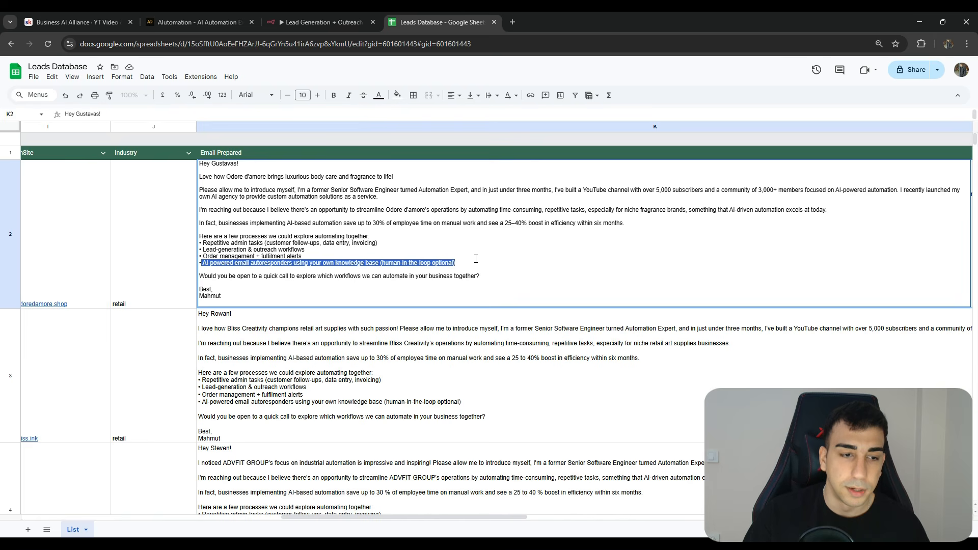
{"action": "left_click_drag", "start_coordinate": [202, 276], "coordinate": [489, 276]}
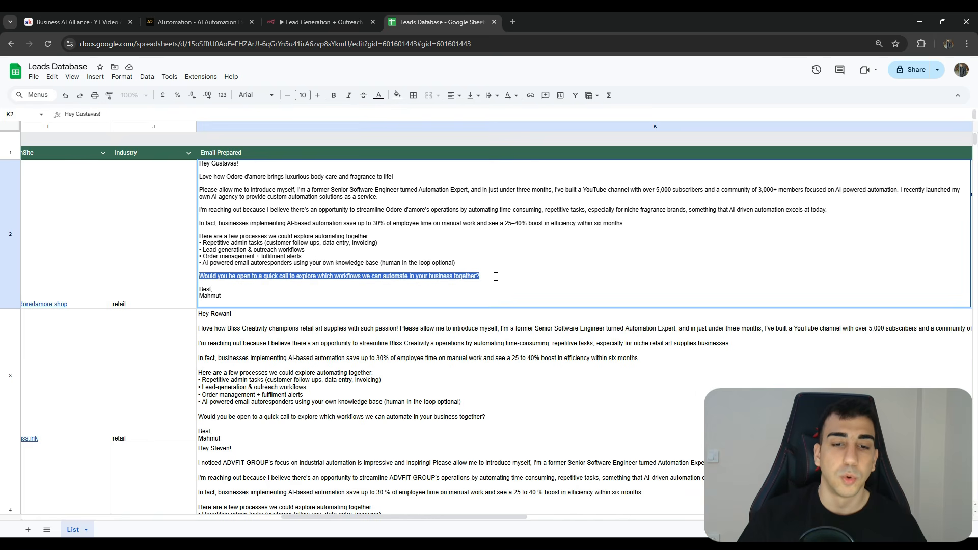
{"action": "left_click", "coordinate": [495, 276]}
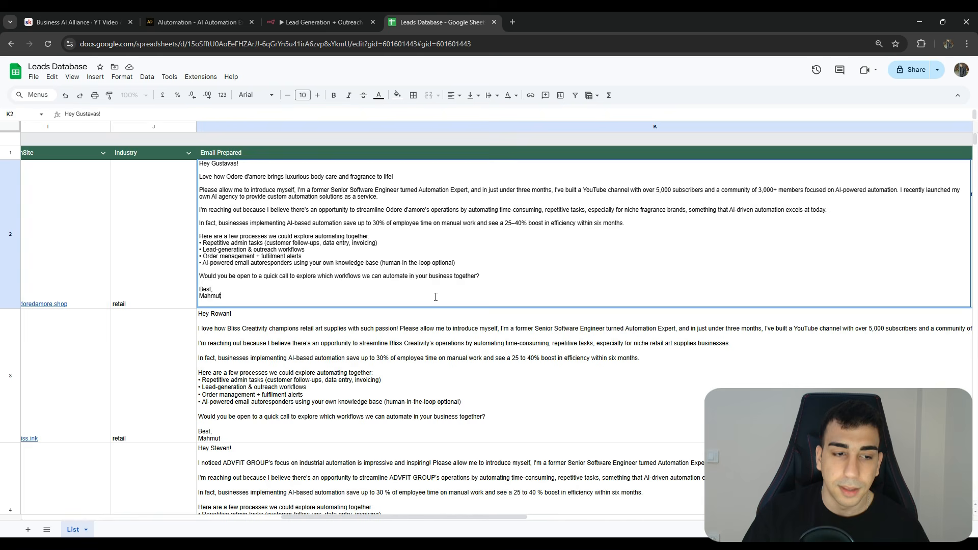
{"action": "left_click_drag", "start_coordinate": [435, 297], "coordinate": [198, 164]}
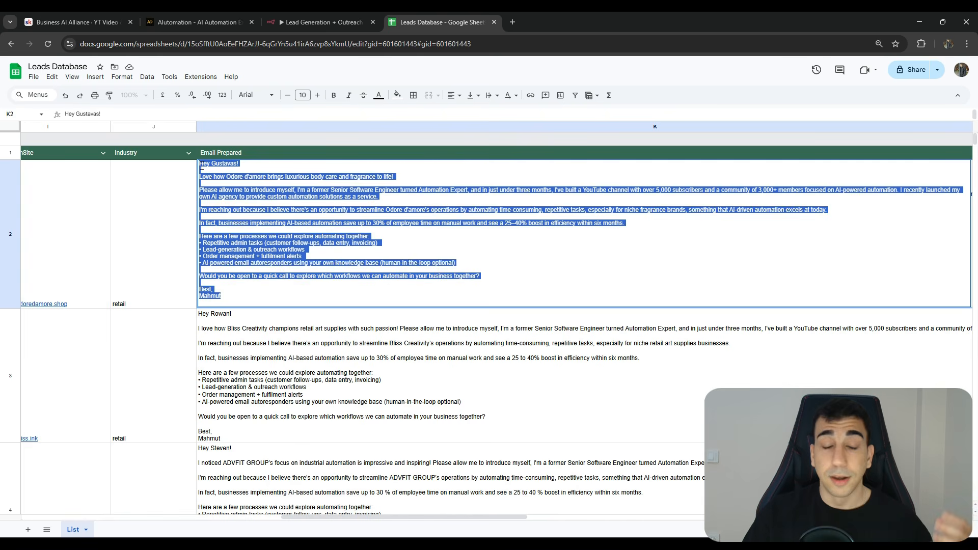
{"action": "left_click", "coordinate": [340, 285]}
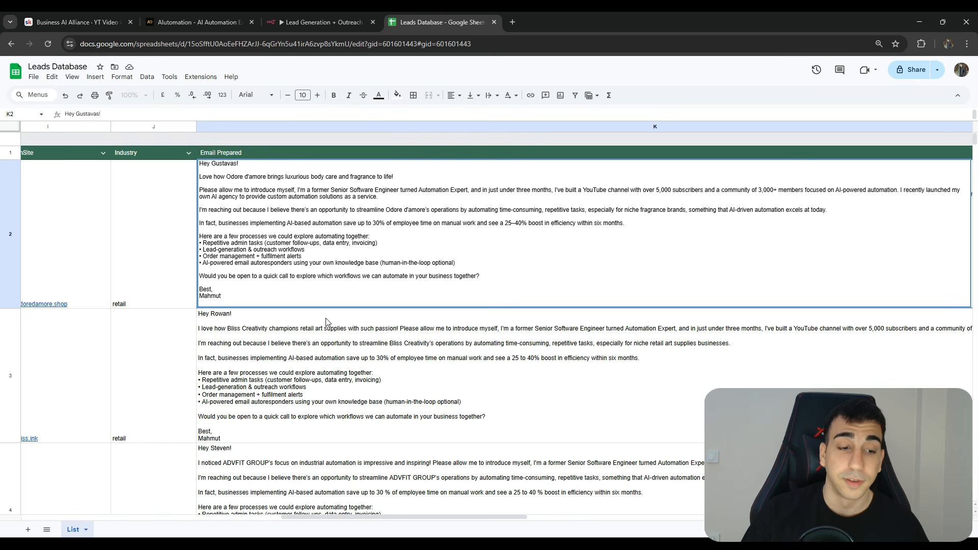
Open the Bliss Creativity email in K3 and examine its introduction, time-saving statistics and call invitation.
{"action": "left_click", "coordinate": [297, 328]}
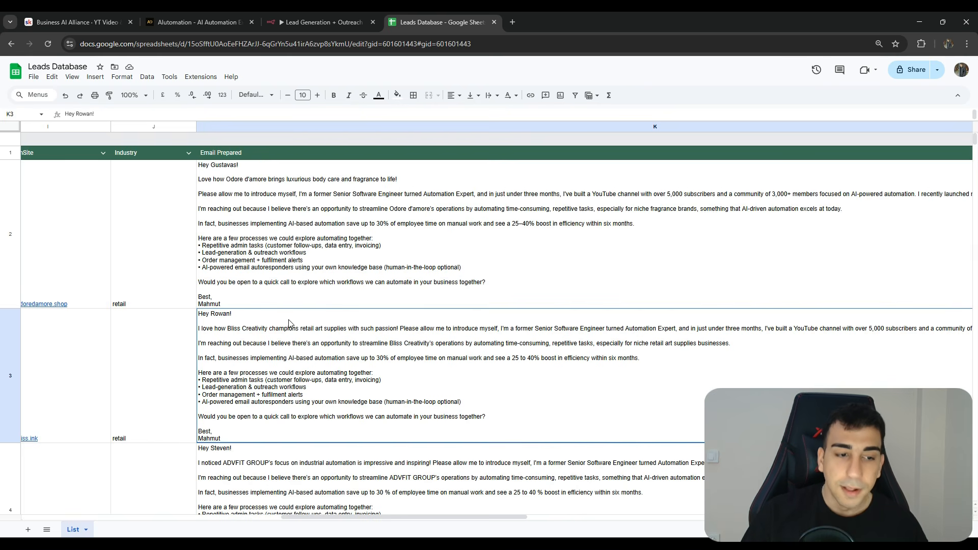
{"action": "double_click", "coordinate": [262, 321]}
{"action": "mouse_move", "coordinate": [57, 327]}
{"action": "left_mouse_down"}
{"action": "mouse_move", "coordinate": [485, 329]}
{"action": "mouse_move", "coordinate": [293, 332]}
{"action": "left_mouse_up"}
{"action": "left_click", "coordinate": [350, 328]}
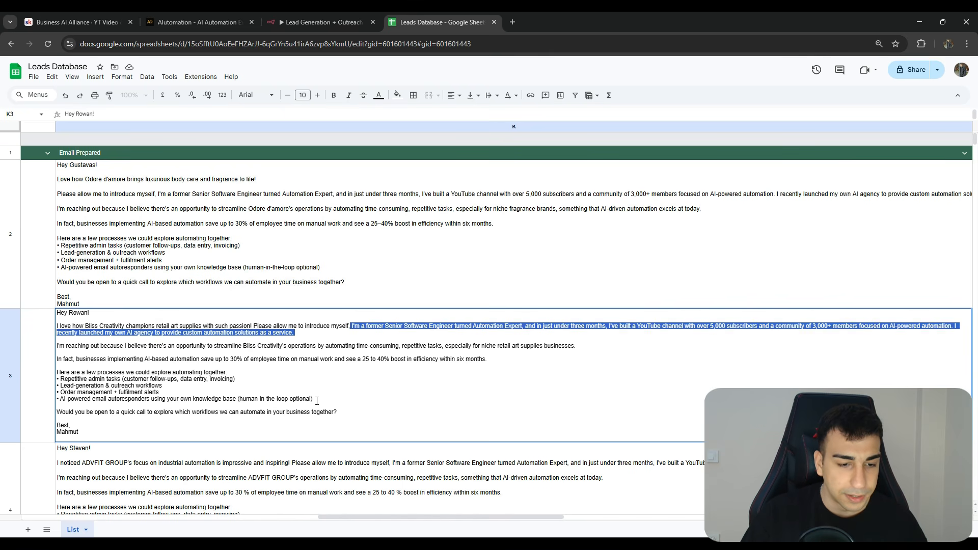
{"action": "left_click_drag", "start_coordinate": [337, 412], "coordinate": [58, 405]}
{"action": "left_click", "coordinate": [365, 285]}
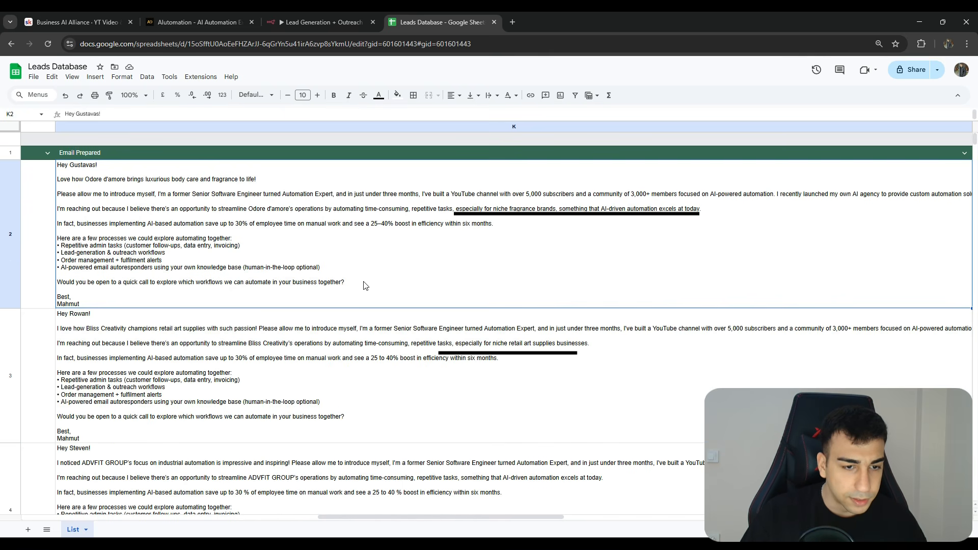
{"action": "double_click", "coordinate": [489, 359]}
{"action": "left_click_drag", "start_coordinate": [488, 359], "coordinate": [63, 355]}
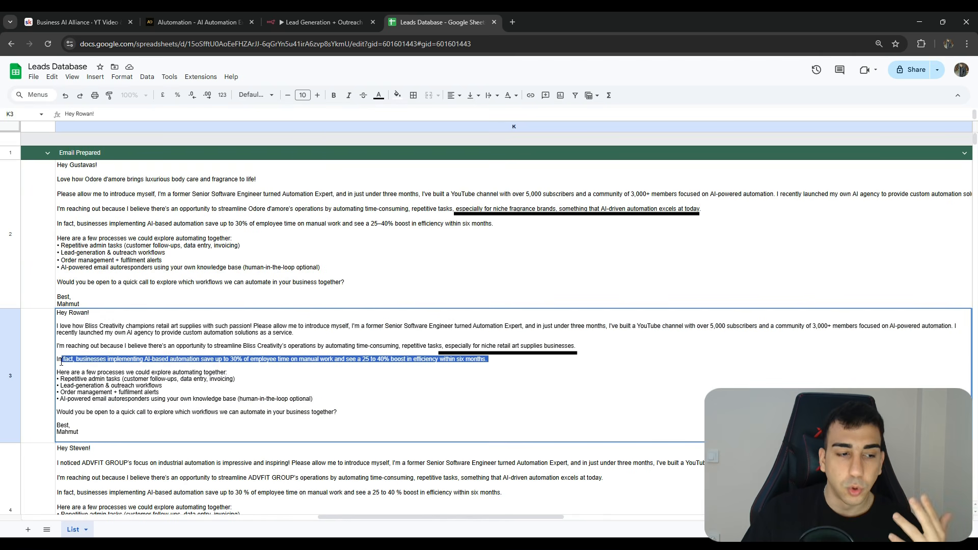
{"action": "left_click", "coordinate": [136, 367]}
Open the ADVFIT GROUP email in K4 and examine its text from the self-introduction through the call invitation.
{"action": "left_click", "coordinate": [337, 452]}
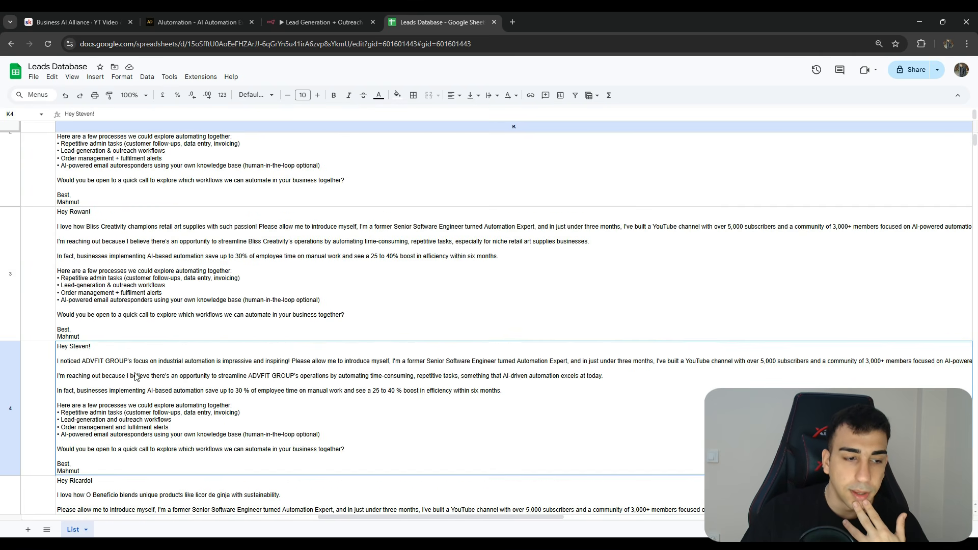
{"action": "scroll", "coordinate": [105, 352], "scroll_direction": "down", "scroll_amount": 1}
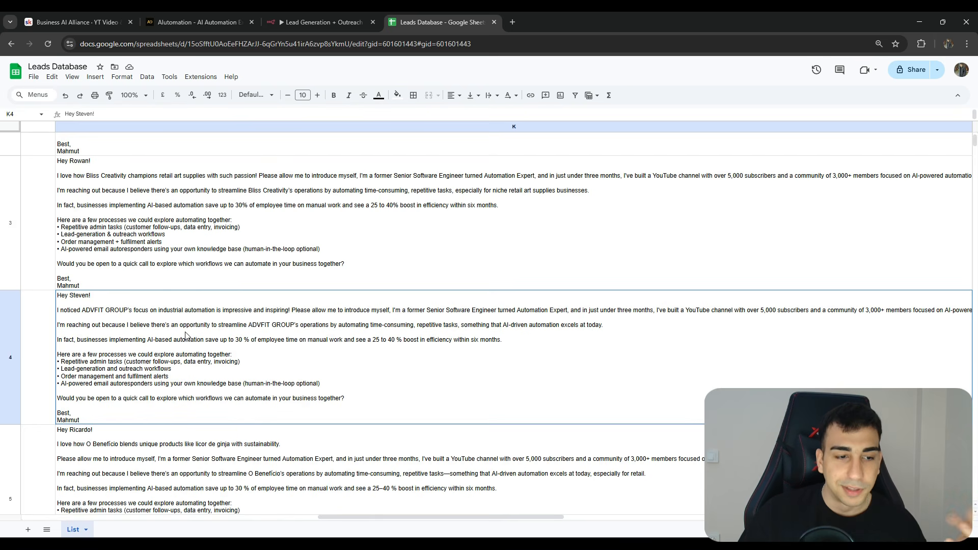
{"action": "scroll", "coordinate": [229, 325], "scroll_direction": "down", "scroll_amount": 1}
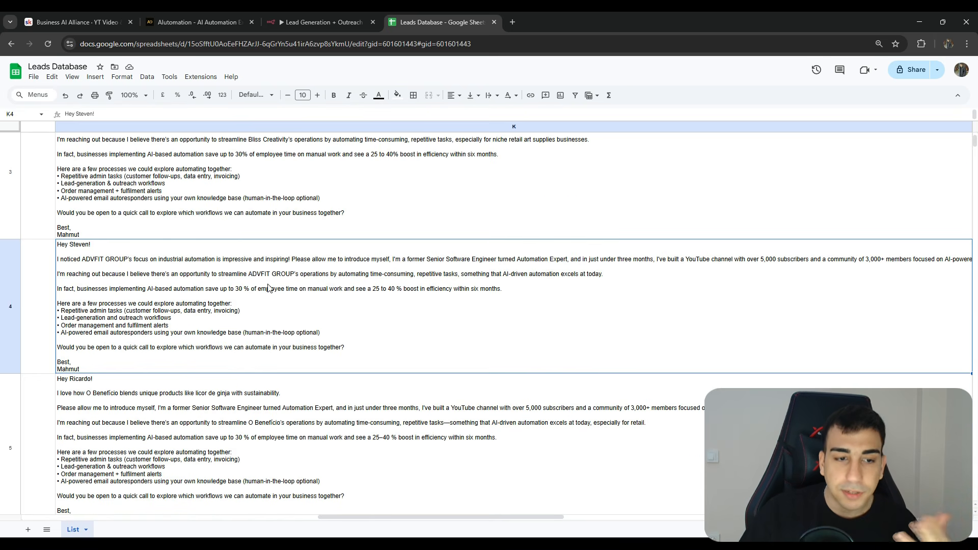
{"action": "double_click", "coordinate": [301, 267]}
{"action": "left_click_drag", "start_coordinate": [289, 256], "coordinate": [373, 341]}
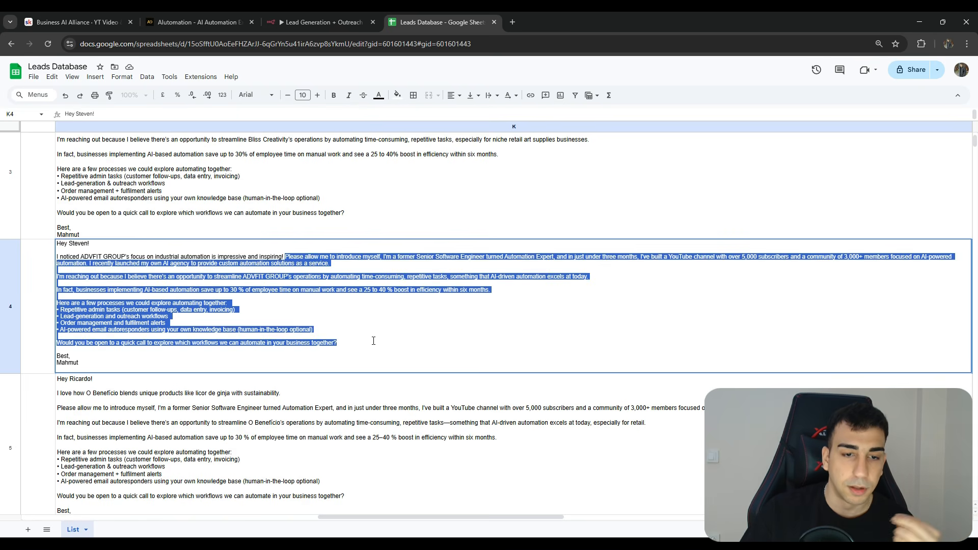
{"action": "key", "text": "Return"}
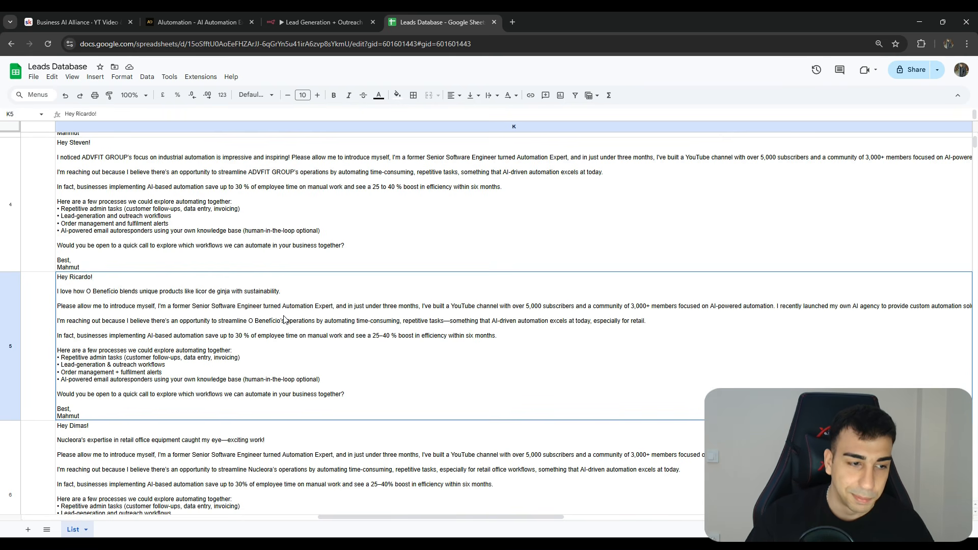
Browse the prepared emails down the list from the retail leads to the real estate leads around row 89.
{"action": "scroll", "coordinate": [284, 319], "scroll_direction": "down", "scroll_amount": 1}
{"action": "scroll", "coordinate": [336, 296], "scroll_direction": "down", "scroll_amount": 1}
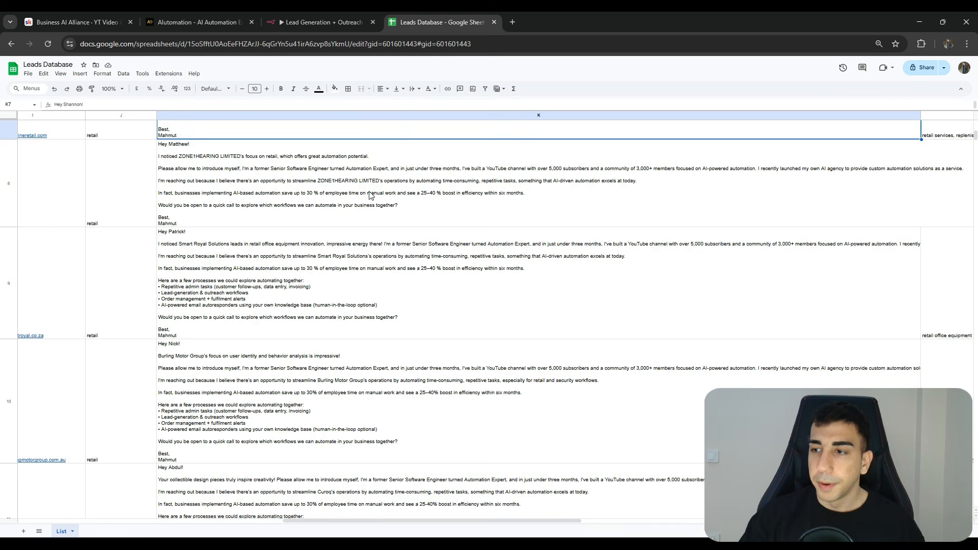
{"action": "scroll", "coordinate": [390, 211], "scroll_direction": "down", "scroll_amount": 8}
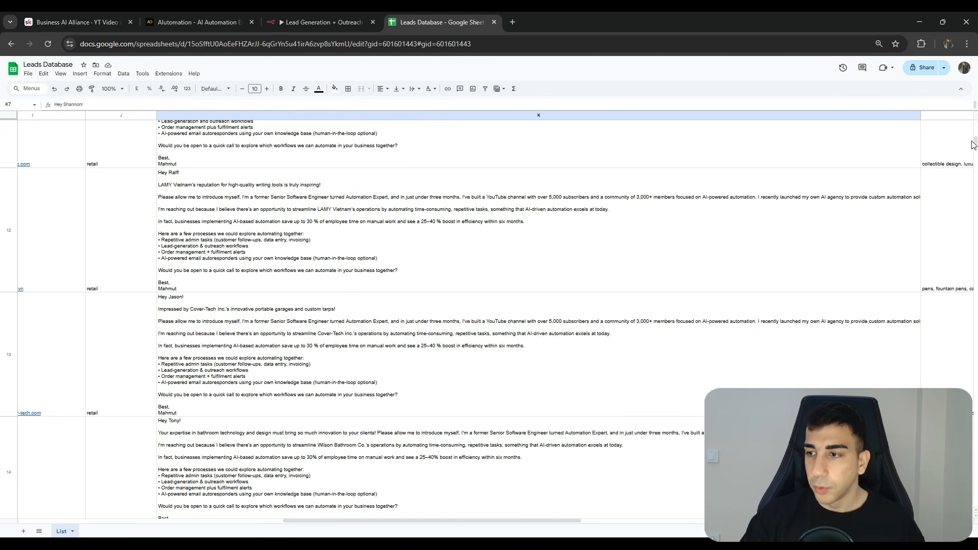
{"action": "scroll", "coordinate": [973, 145], "scroll_direction": "down", "scroll_amount": 15}
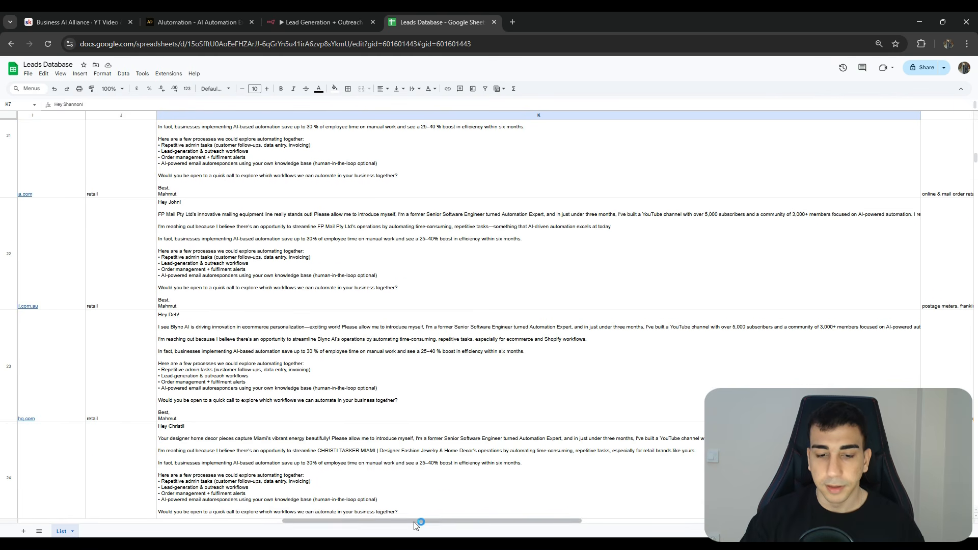
{"action": "left_click_drag", "start_coordinate": [413, 522], "coordinate": [458, 523]}
{"action": "left_click_drag", "start_coordinate": [974, 160], "coordinate": [974, 266]}
{"action": "left_click_drag", "start_coordinate": [609, 522], "coordinate": [443, 524]}
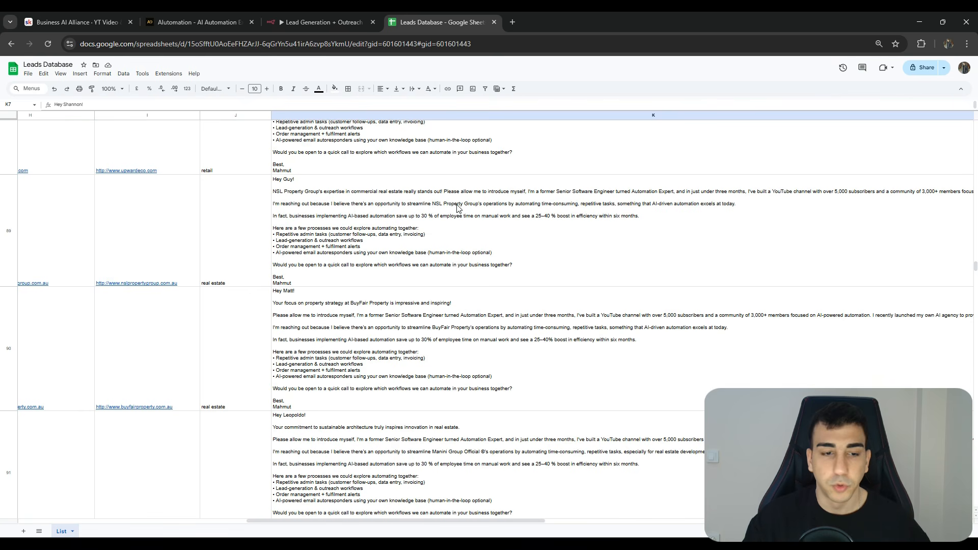
Open the NSL Property Group email in K89 and examine its pitch body.
{"action": "scroll", "coordinate": [458, 235], "scroll_direction": "down", "scroll_amount": 1}
{"action": "scroll", "coordinate": [458, 235], "scroll_direction": "up", "scroll_amount": 1}
{"action": "left_click", "coordinate": [530, 262]}
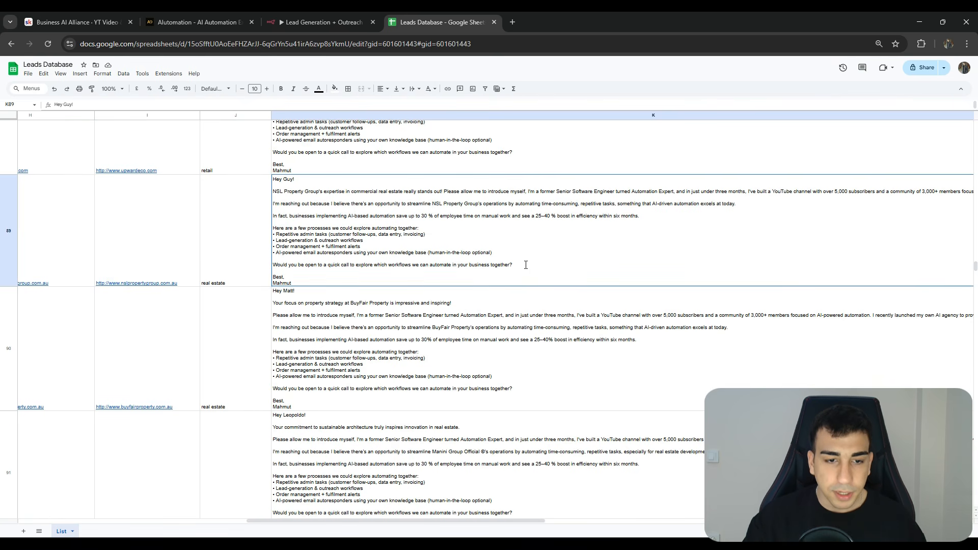
{"action": "left_click_drag", "start_coordinate": [457, 260], "coordinate": [230, 201]}
{"action": "left_click", "coordinate": [463, 271]}
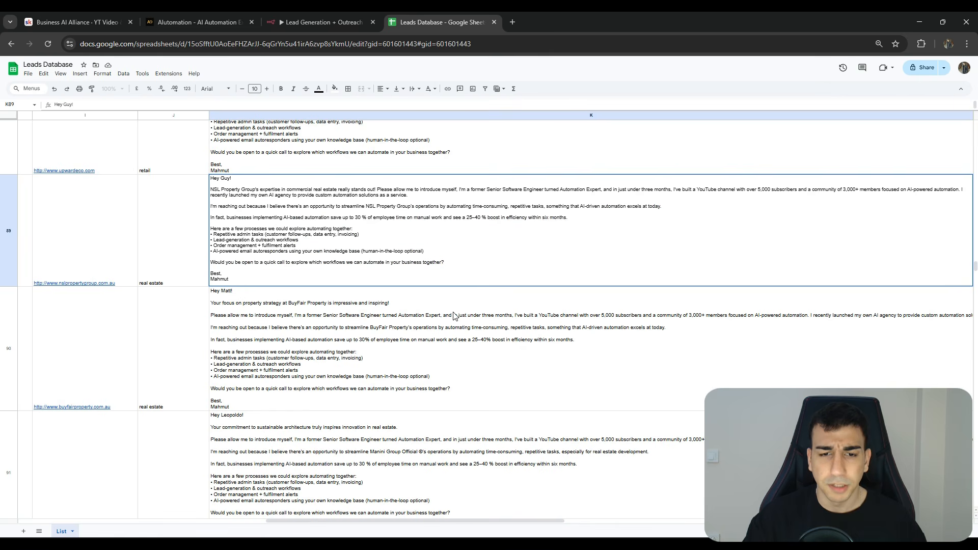
Open the BuyFair Property email in K90 and examine its list of processes to automate.
{"action": "left_click", "coordinate": [465, 329]}
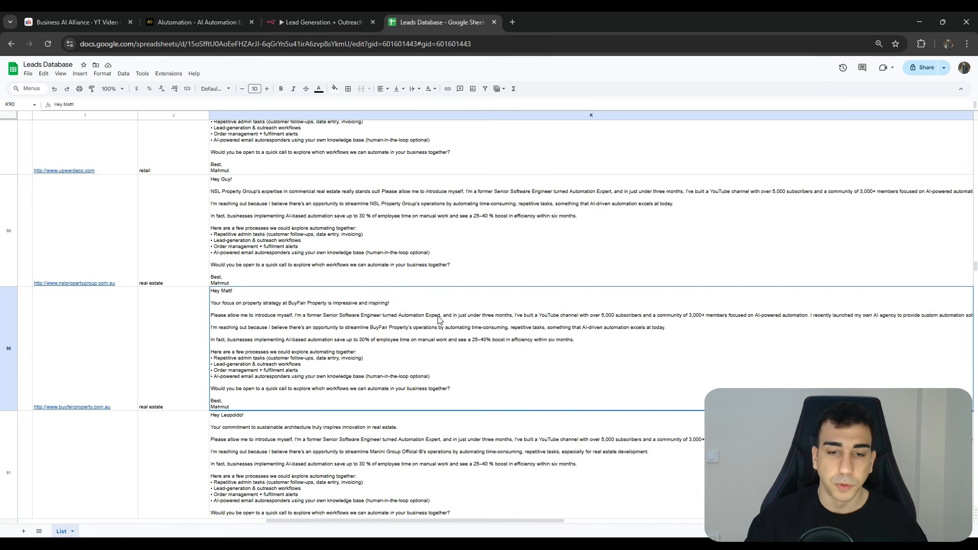
{"action": "scroll", "coordinate": [439, 318], "scroll_direction": "down", "scroll_amount": 1}
{"action": "double_click", "coordinate": [465, 337]}
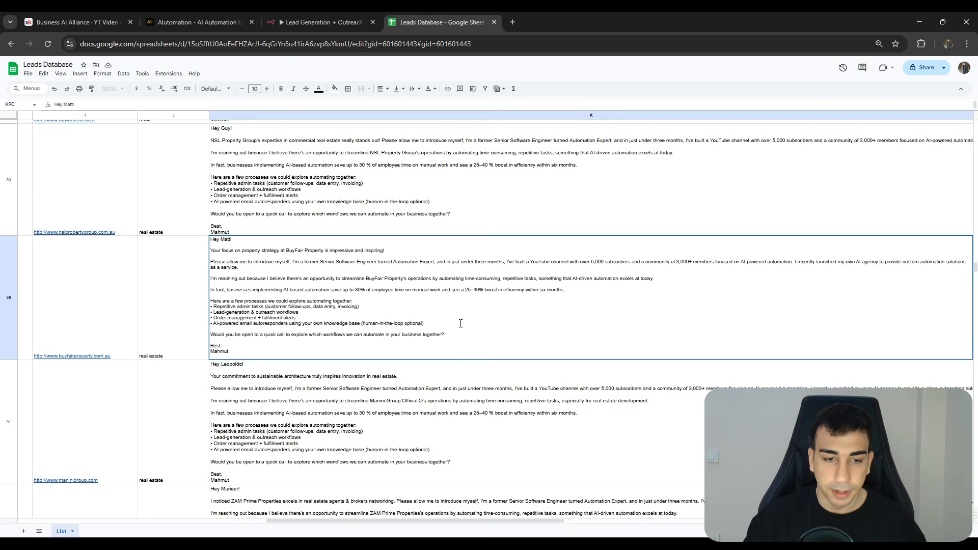
{"action": "left_click_drag", "start_coordinate": [460, 323], "coordinate": [336, 307]}
{"action": "left_click", "coordinate": [394, 295]}
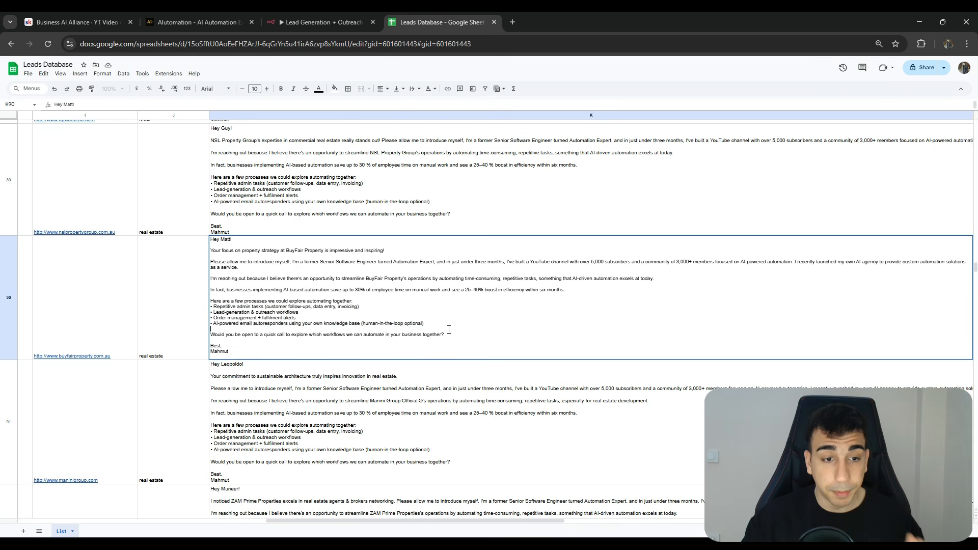
Check the Manini Group email in K91, and reopen K90 at the sentence about streamlining BuyFair Property's operations.
{"action": "scroll", "coordinate": [412, 380], "scroll_direction": "down", "scroll_amount": 1}
{"action": "left_click", "coordinate": [412, 386]}
{"action": "scroll", "coordinate": [391, 328], "scroll_direction": "up", "scroll_amount": 2}
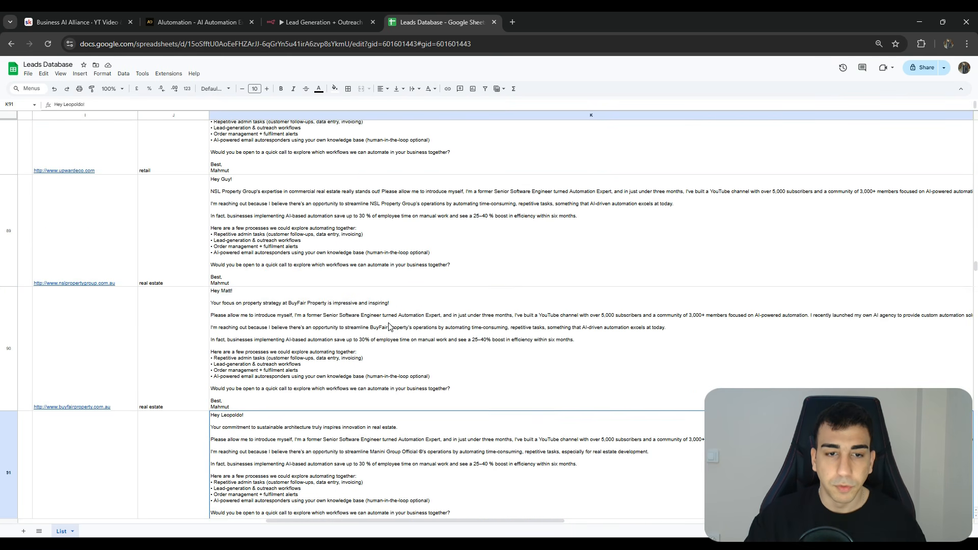
{"action": "left_click", "coordinate": [398, 337]}
{"action": "double_click", "coordinate": [378, 335]}
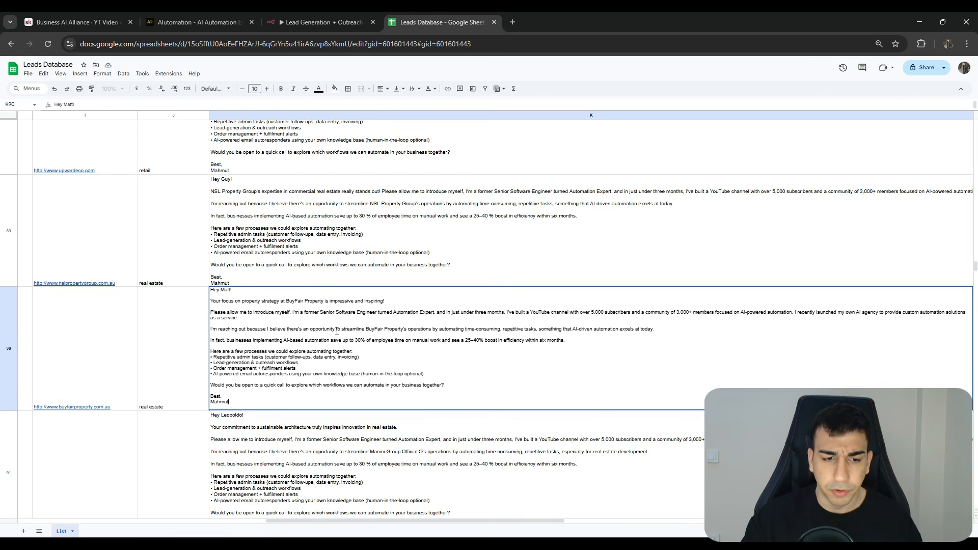
{"action": "left_click", "coordinate": [217, 329]}
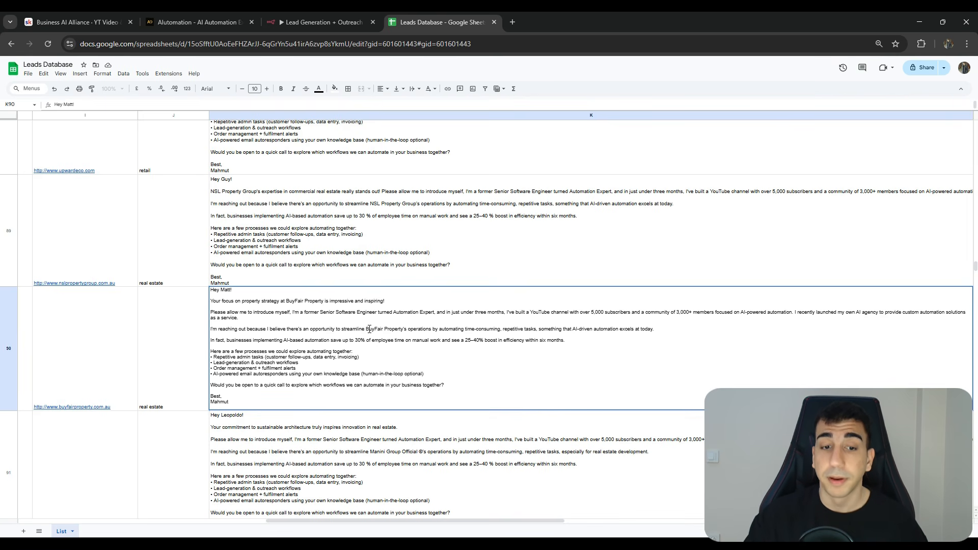
Highlight the company name in the streamlining sentence of the BuyFair Property email in K90 and the NSL Property Group email in K89.
{"action": "mouse_move", "coordinate": [366, 330]}
{"action": "left_mouse_down"}
{"action": "mouse_move", "coordinate": [449, 332]}
{"action": "mouse_move", "coordinate": [376, 330]}
{"action": "left_mouse_up"}
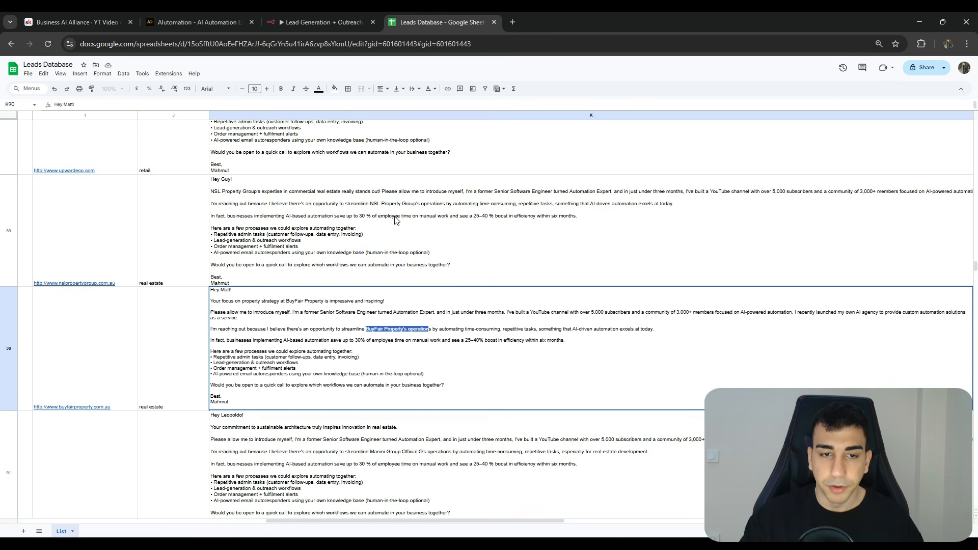
{"action": "left_click", "coordinate": [370, 206]}
{"action": "double_click", "coordinate": [367, 209]}
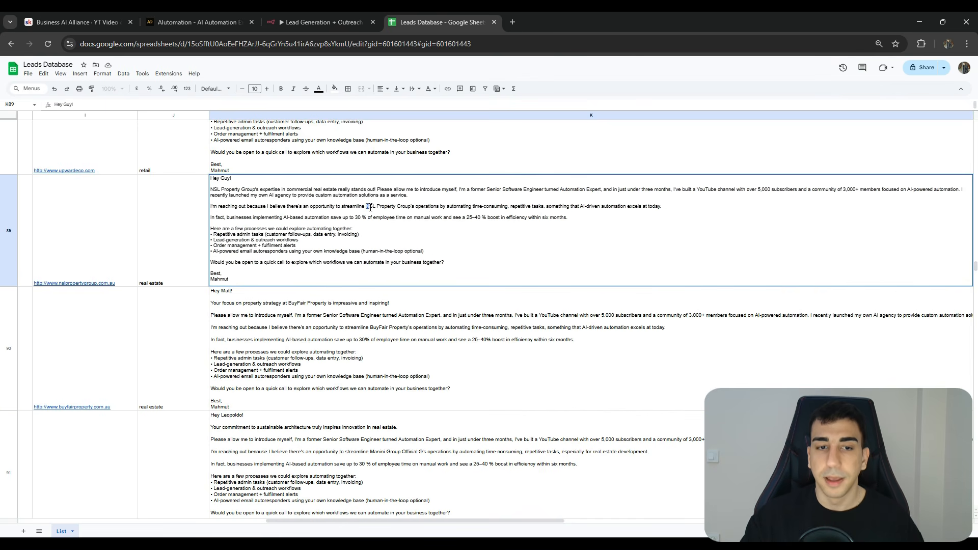
{"action": "left_click_drag", "start_coordinate": [366, 207], "coordinate": [424, 207]}
Open the Manini Group email in K91 and examine its introduction paragraph and streamlining sentence.
{"action": "scroll", "coordinate": [434, 337], "scroll_direction": "down", "scroll_amount": 2}
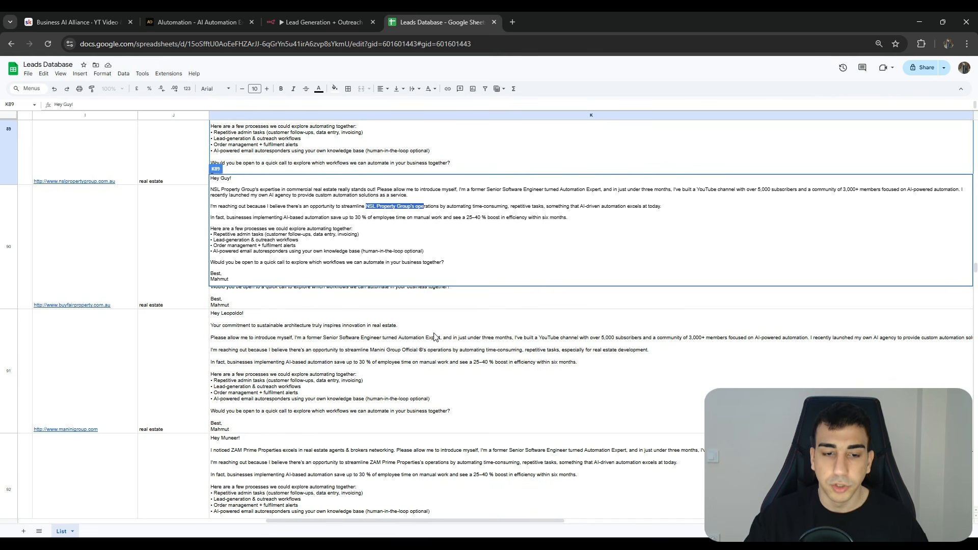
{"action": "double_click", "coordinate": [211, 337]}
{"action": "left_click_drag", "start_coordinate": [211, 336], "coordinate": [266, 350]}
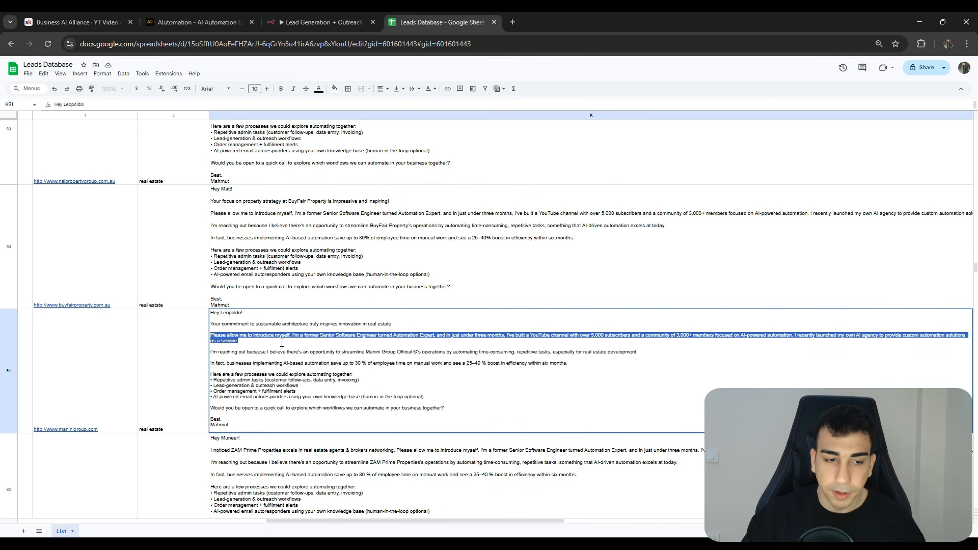
{"action": "left_click", "coordinate": [281, 343]}
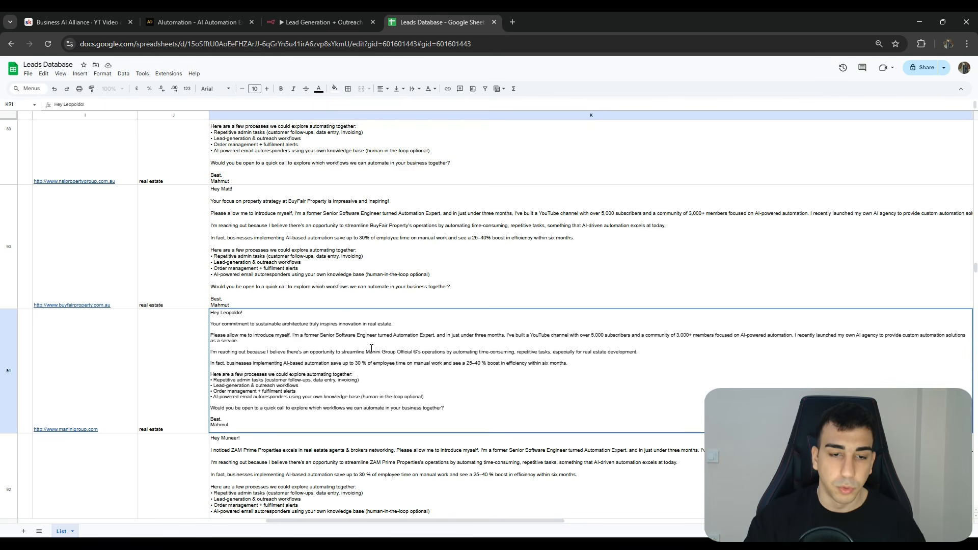
Select the ZAM Prime Properties email in K92 and browse the real estate and construction emails down to row 99.
{"action": "left_click", "coordinate": [474, 454]}
{"action": "scroll", "coordinate": [446, 458], "scroll_direction": "down", "scroll_amount": 3}
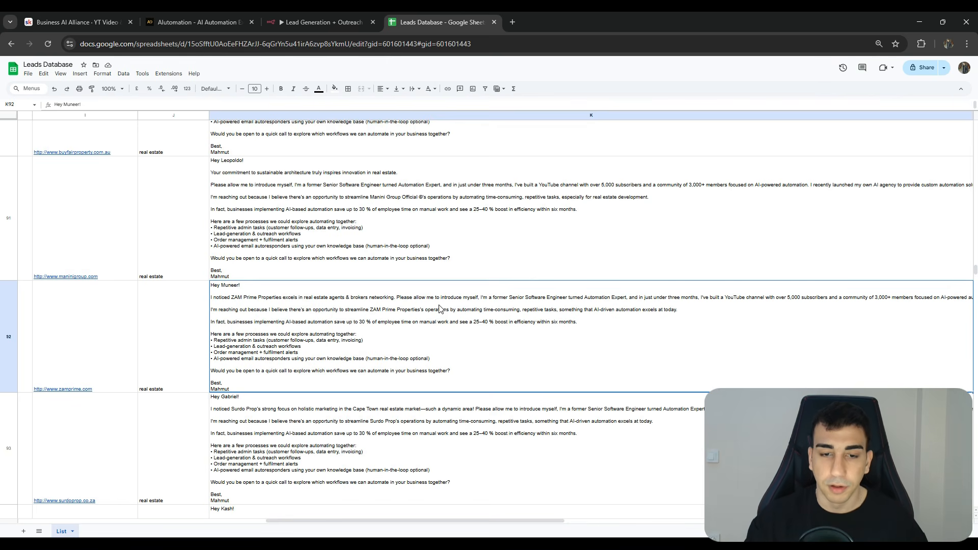
{"action": "scroll", "coordinate": [439, 308], "scroll_direction": "down", "scroll_amount": 2}
{"action": "scroll", "coordinate": [274, 308], "scroll_direction": "down", "scroll_amount": 10}
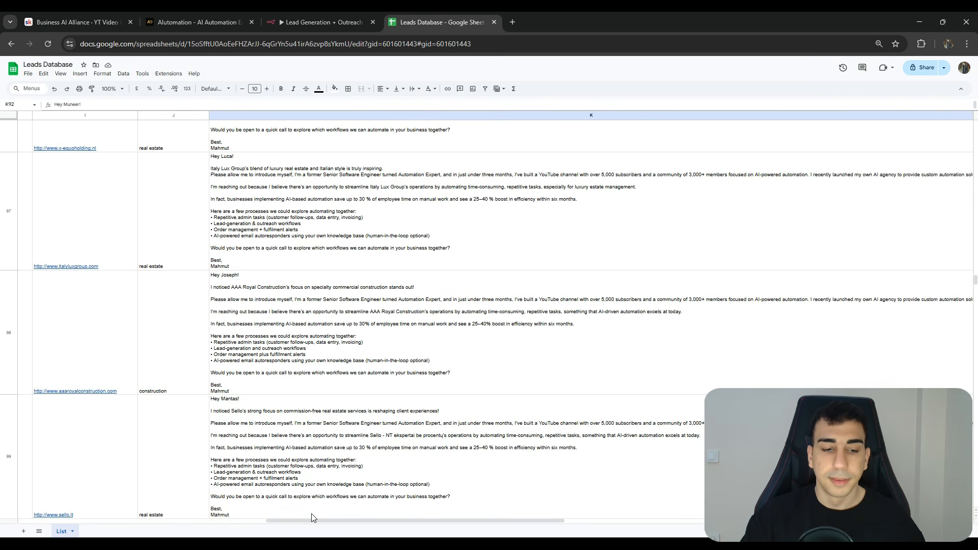
Reset the browser zoom to 100% and check the organization and industry columns beside the prepared emails from row 2.
{"action": "scroll", "coordinate": [326, 514], "scroll_direction": "up", "scroll_amount": 3}
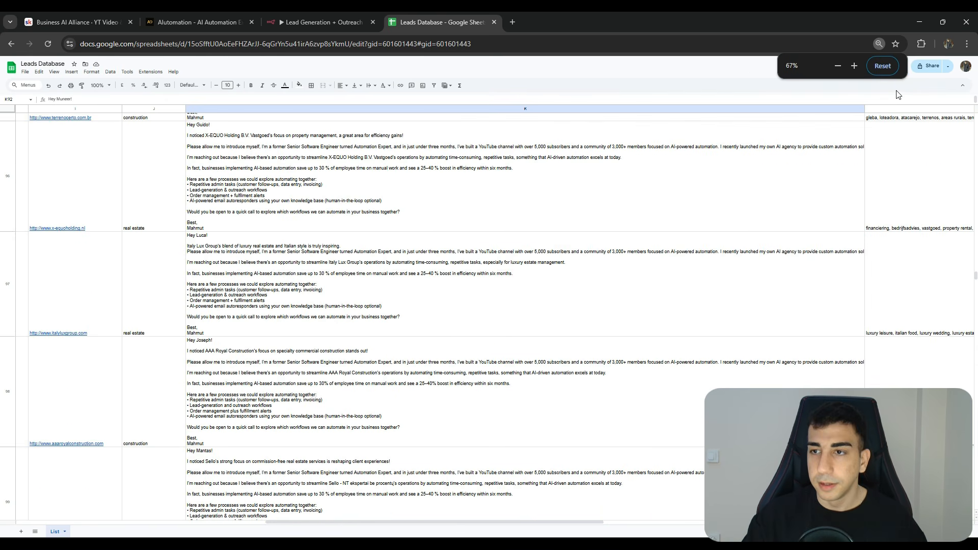
{"action": "left_click", "coordinate": [883, 66]}
{"action": "left_click_drag", "start_coordinate": [454, 515], "coordinate": [482, 514]}
{"action": "left_click_drag", "start_coordinate": [975, 285], "coordinate": [975, 147]}
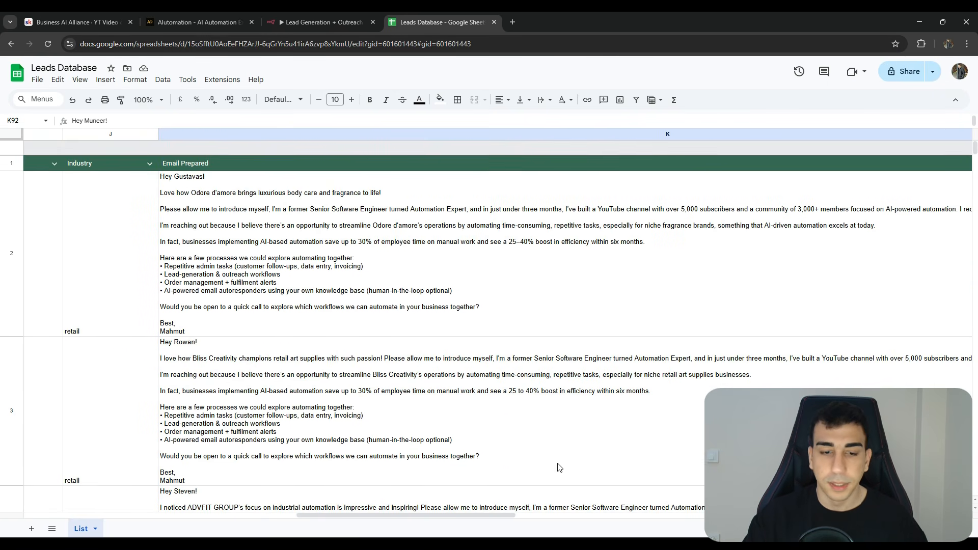
{"action": "left_click_drag", "start_coordinate": [428, 515], "coordinate": [346, 511]}
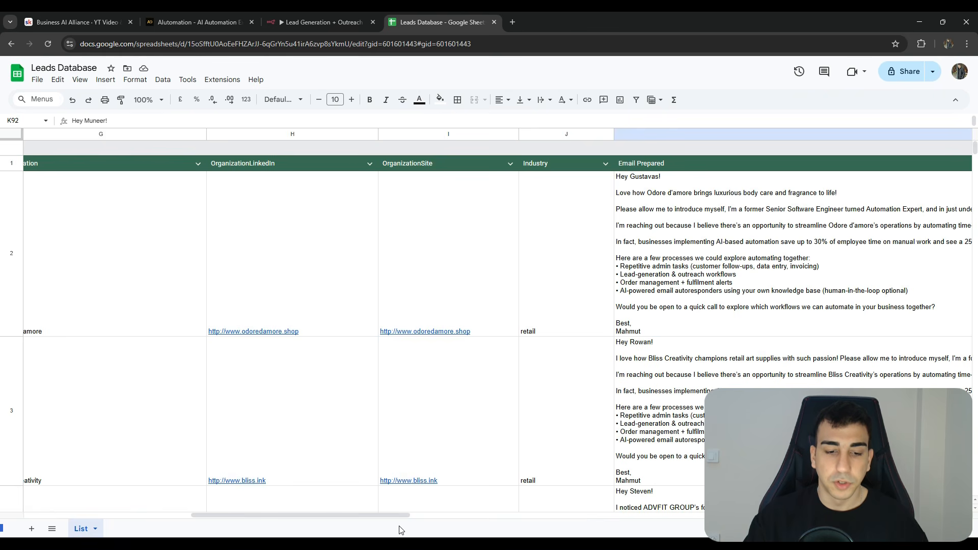
{"action": "left_click_drag", "start_coordinate": [384, 514], "coordinate": [574, 471]}
Restore the browser zoom to 100% and bring the start of the Email Prepared column back into view around row 3.
{"action": "scroll", "coordinate": [336, 456], "scroll_direction": "down", "scroll_amount": 2}
{"action": "scroll", "coordinate": [574, 471], "scroll_direction": "down", "scroll_amount": 2}
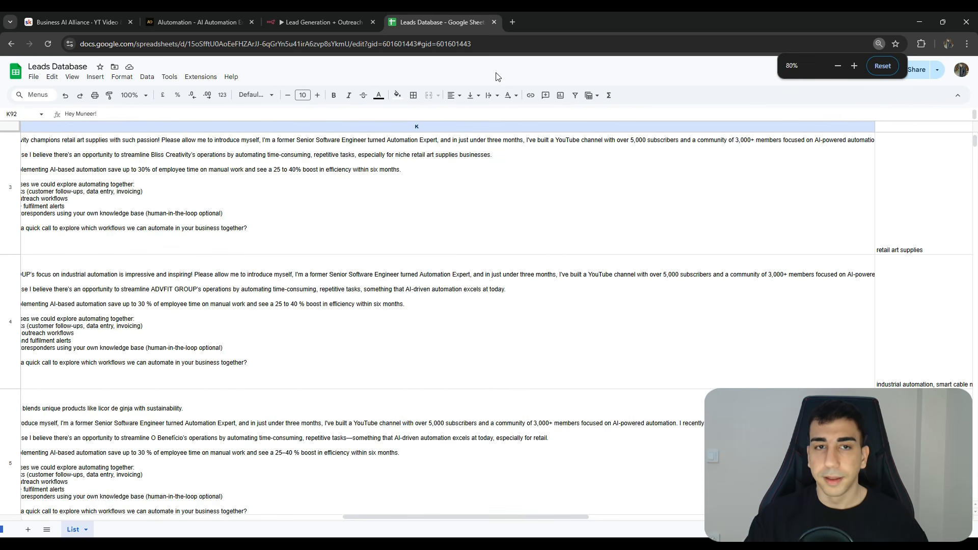
{"action": "left_click", "coordinate": [884, 68]}
{"action": "left_click_drag", "start_coordinate": [437, 516], "coordinate": [382, 516]}
Browse the prepared retail emails from row 3 down to row 14, and return to the start of the list.
{"action": "scroll", "coordinate": [310, 275], "scroll_direction": "down", "scroll_amount": 4}
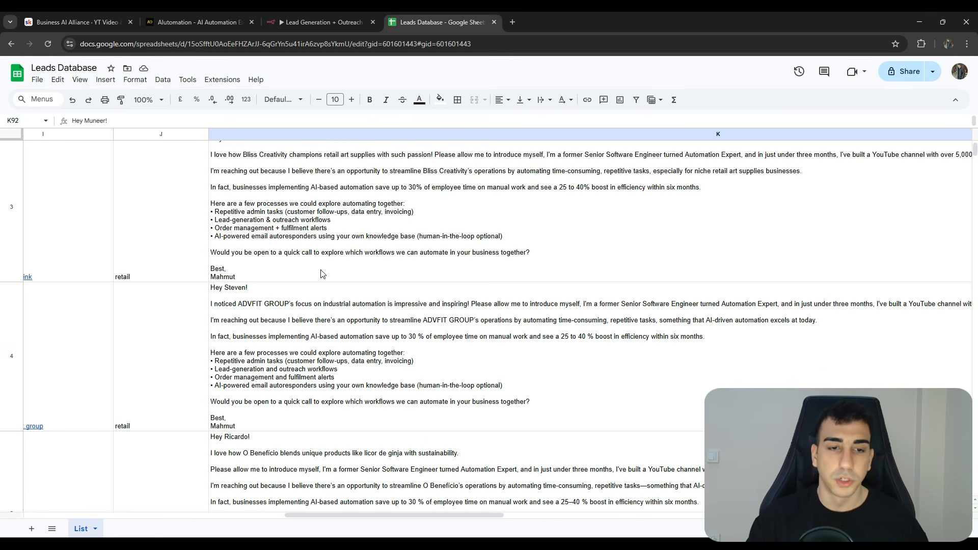
{"action": "scroll", "coordinate": [314, 261], "scroll_direction": "down", "scroll_amount": 7}
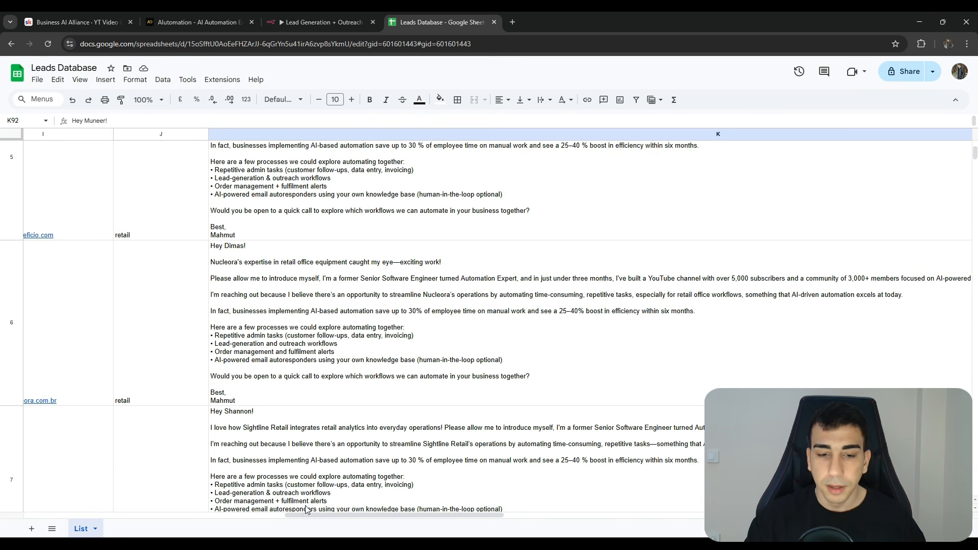
{"action": "scroll", "coordinate": [331, 489], "scroll_direction": "down", "scroll_amount": 3}
{"action": "scroll", "coordinate": [331, 489], "scroll_direction": "right", "scroll_amount": 1}
{"action": "scroll", "coordinate": [348, 468], "scroll_direction": "down", "scroll_amount": 10}
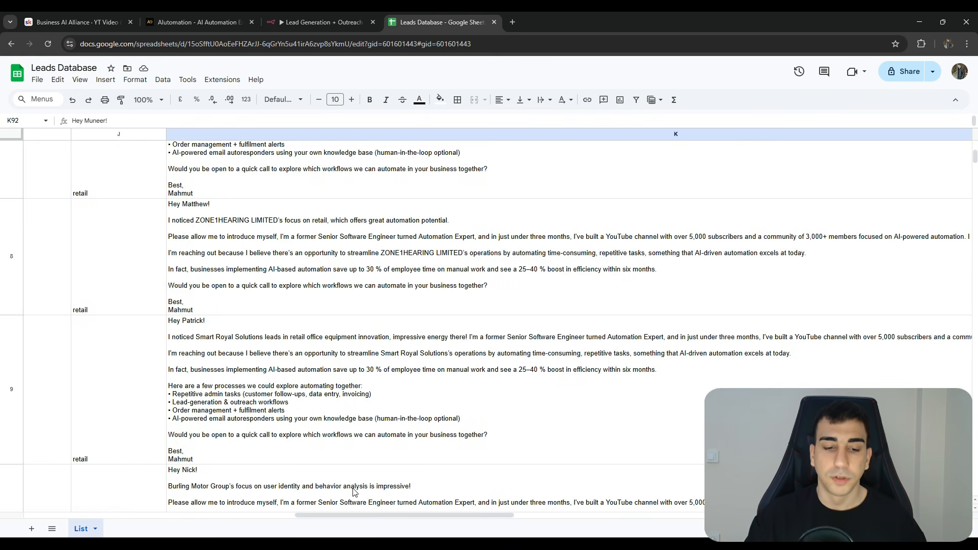
{"action": "scroll", "coordinate": [367, 479], "scroll_direction": "right", "scroll_amount": 1}
{"action": "scroll", "coordinate": [399, 496], "scroll_direction": "down", "scroll_amount": 3}
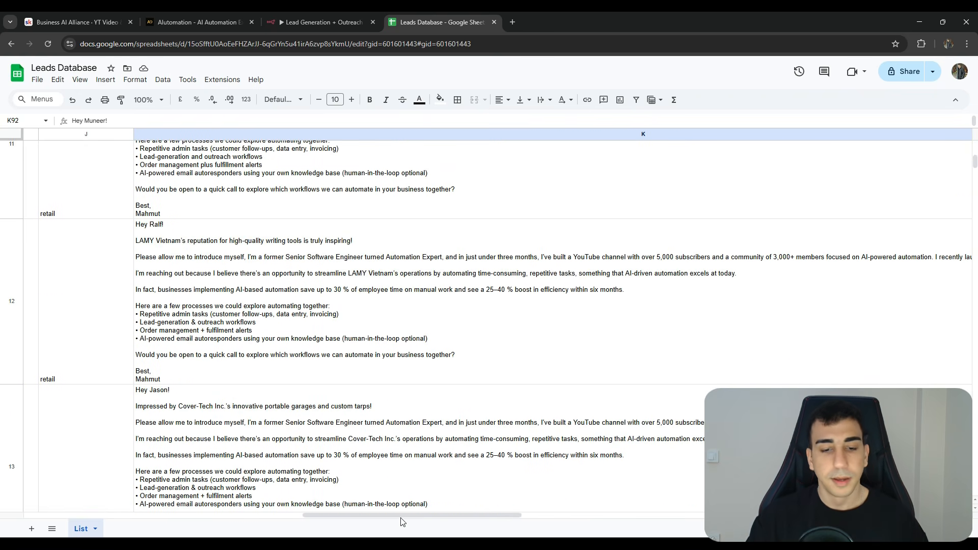
{"action": "scroll", "coordinate": [970, 166], "scroll_direction": "down", "scroll_amount": 6}
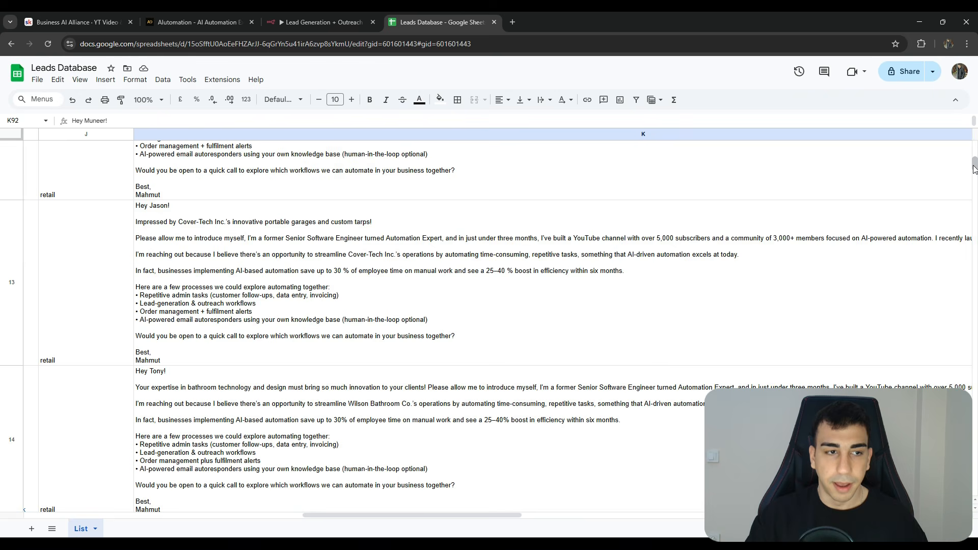
{"action": "left_click_drag", "start_coordinate": [974, 165], "coordinate": [974, 134]}
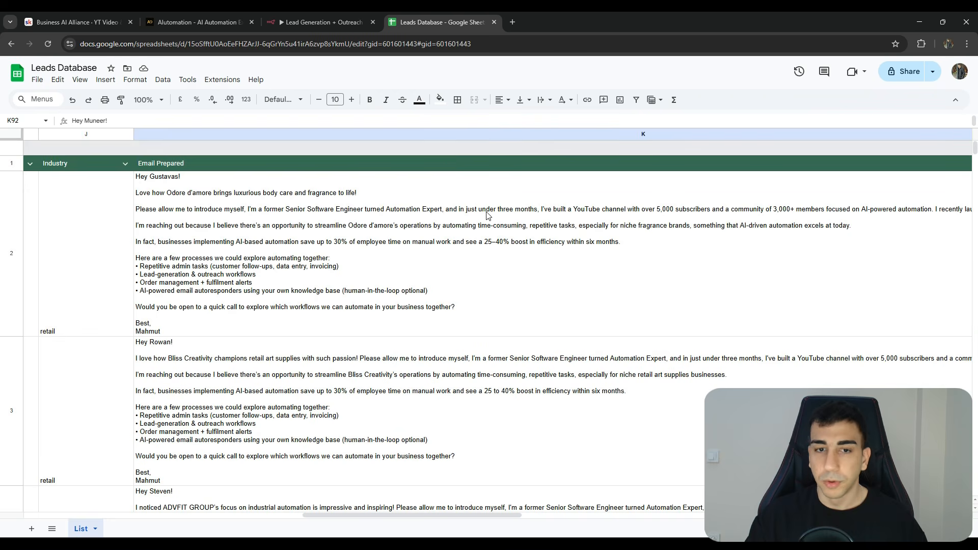
Switch to the Lead Generation + Outreach workflow in n8n and examine the Lead Sourcing node chain.
{"action": "left_click", "coordinate": [321, 22]}
{"action": "scroll", "coordinate": [505, 359], "scroll_direction": "down", "scroll_amount": 2}
{"action": "scroll", "coordinate": [460, 233], "scroll_direction": "down", "scroll_amount": 5}
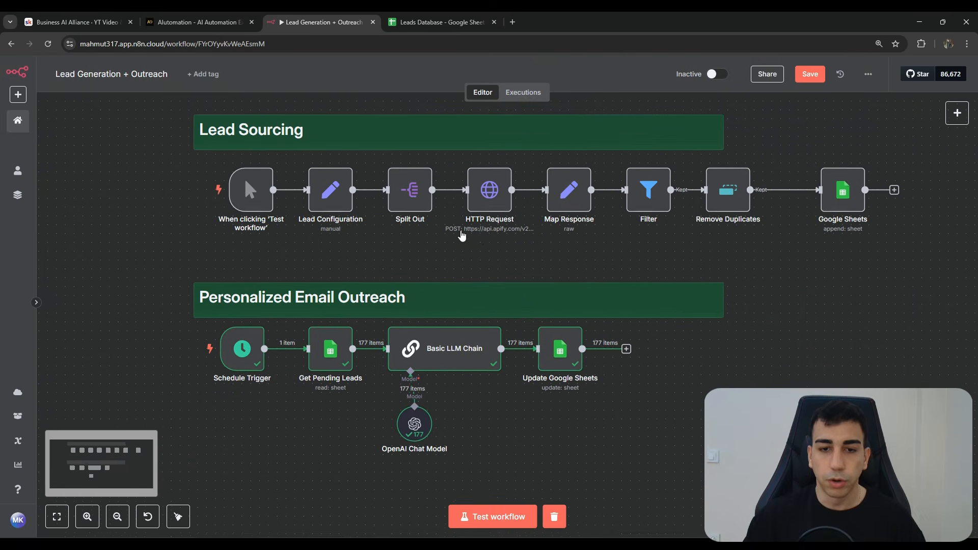
{"action": "left_click_drag", "start_coordinate": [343, 185], "coordinate": [801, 282]}
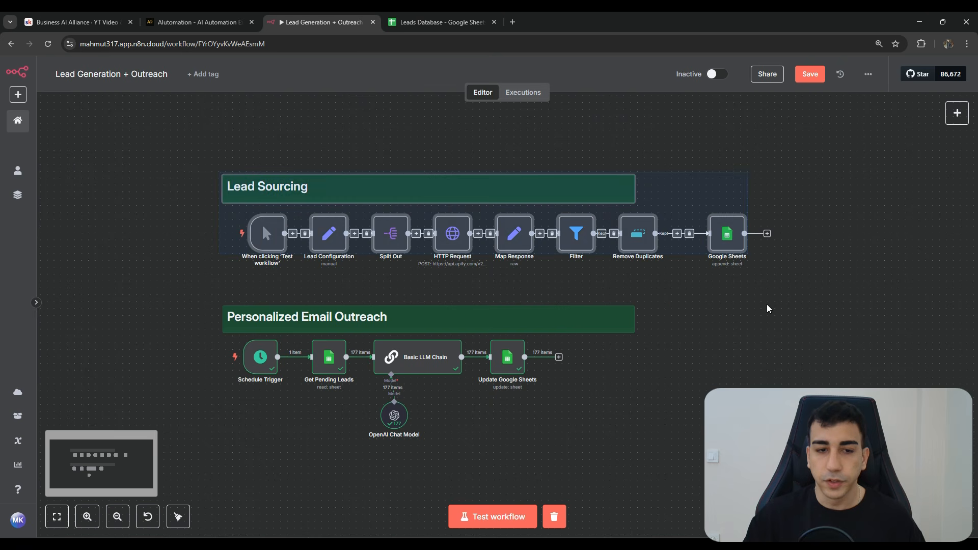
{"action": "left_click_drag", "start_coordinate": [695, 304], "coordinate": [642, 300]}
{"action": "left_click", "coordinate": [625, 299]}
{"action": "scroll", "coordinate": [295, 250], "scroll_direction": "up", "scroll_amount": 1}
{"action": "left_click_drag", "start_coordinate": [129, 138], "coordinate": [822, 304]}
{"action": "left_click", "coordinate": [809, 307]}
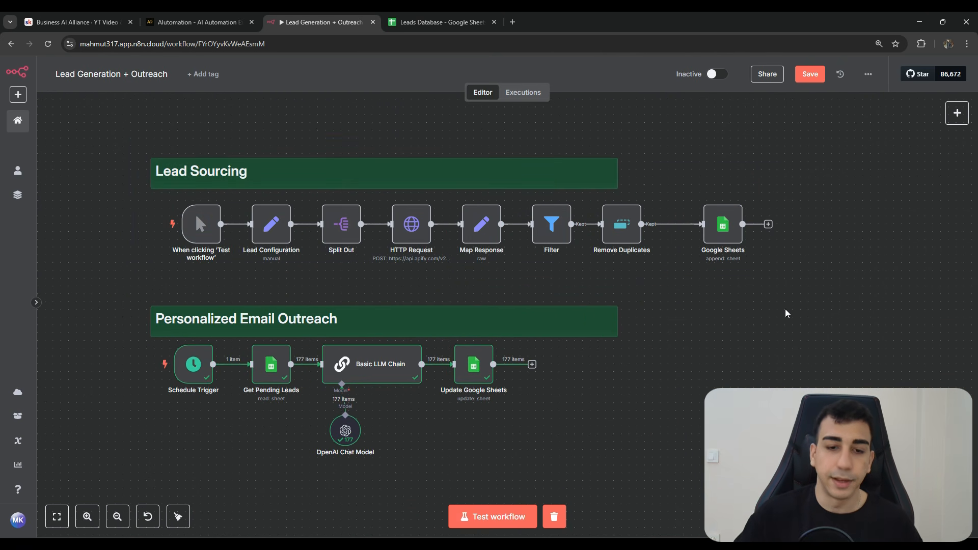
Open Apollo in a new browser tab, log in, and go to the People search.
{"action": "left_click", "coordinate": [512, 21]}
{"action": "type", "text": "ap"}
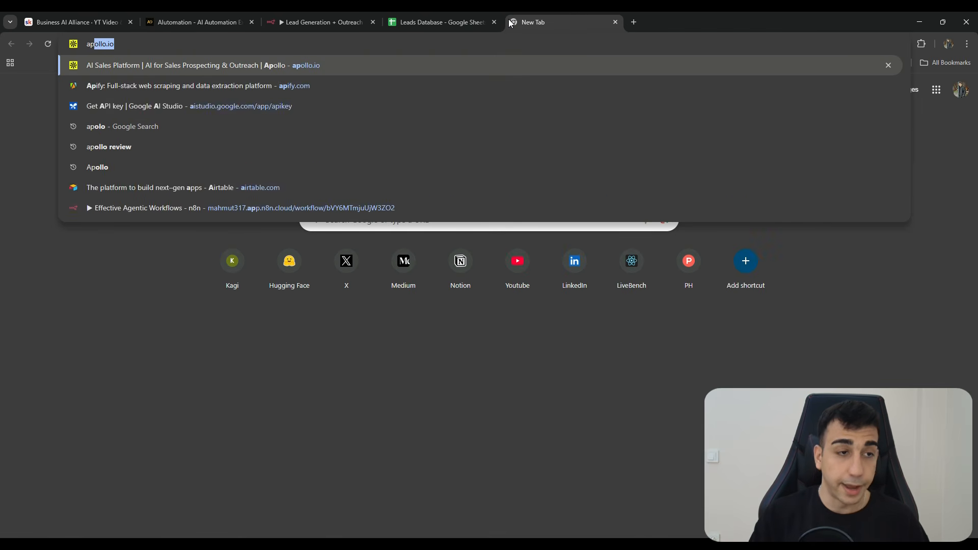
{"action": "type", "text": "ollo"}
{"action": "key", "text": "Return"}
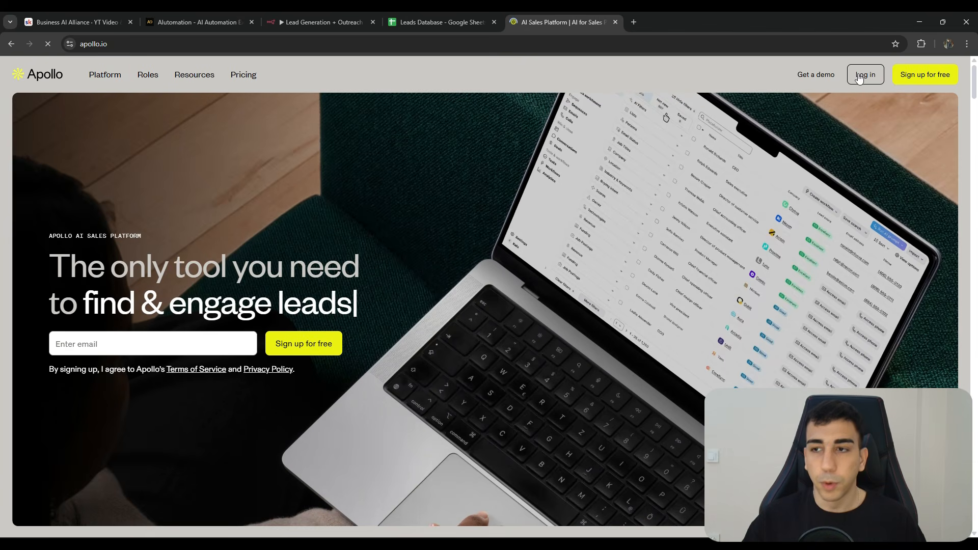
{"action": "left_click", "coordinate": [864, 77]}
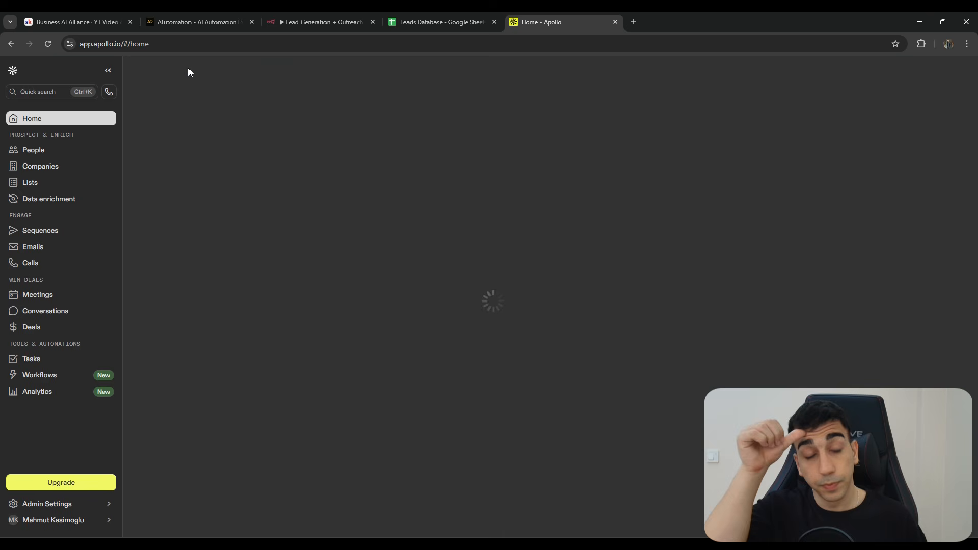
{"action": "left_click", "coordinate": [35, 152]}
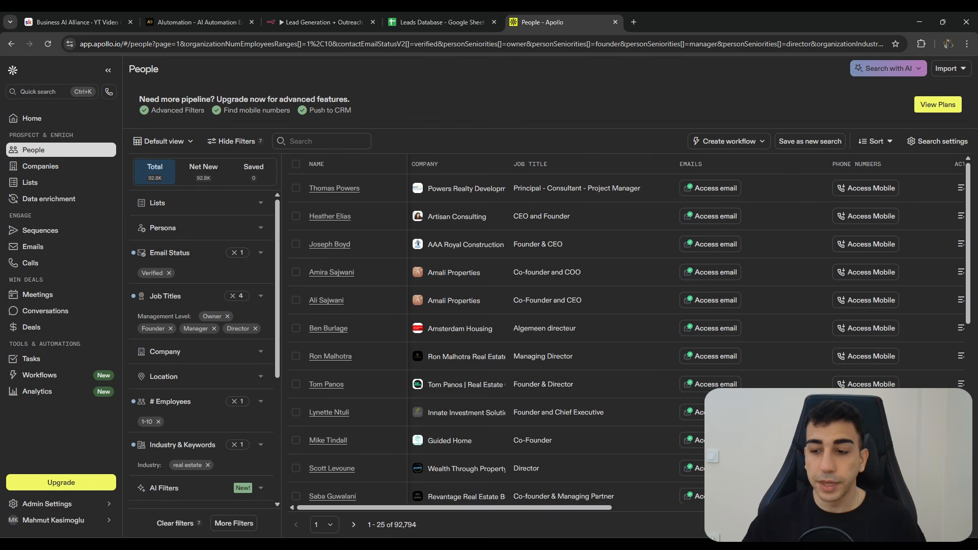
Review the filters applied to the people search, from email status down to industry and keywords.
{"action": "scroll", "coordinate": [265, 219], "scroll_direction": "down", "scroll_amount": 1}
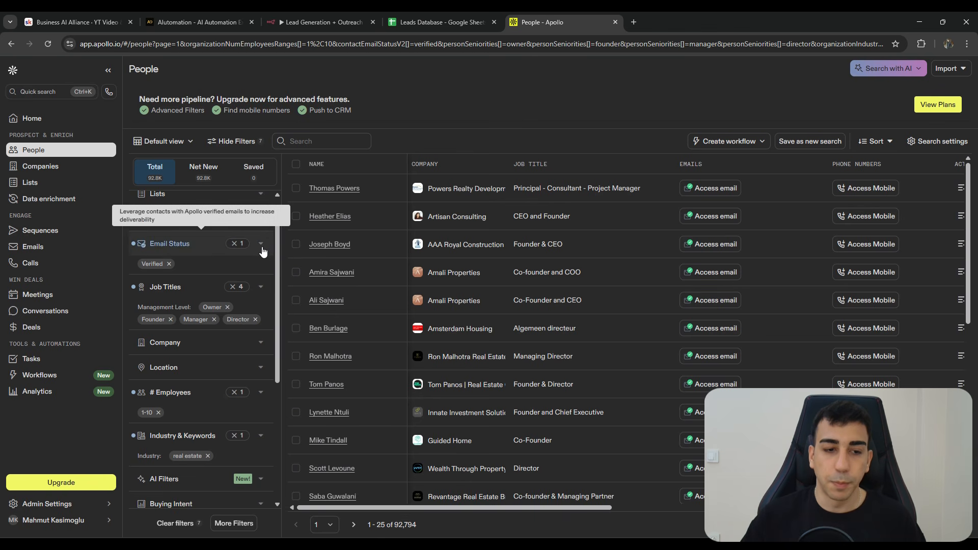
{"action": "scroll", "coordinate": [277, 228], "scroll_direction": "up", "scroll_amount": 1}
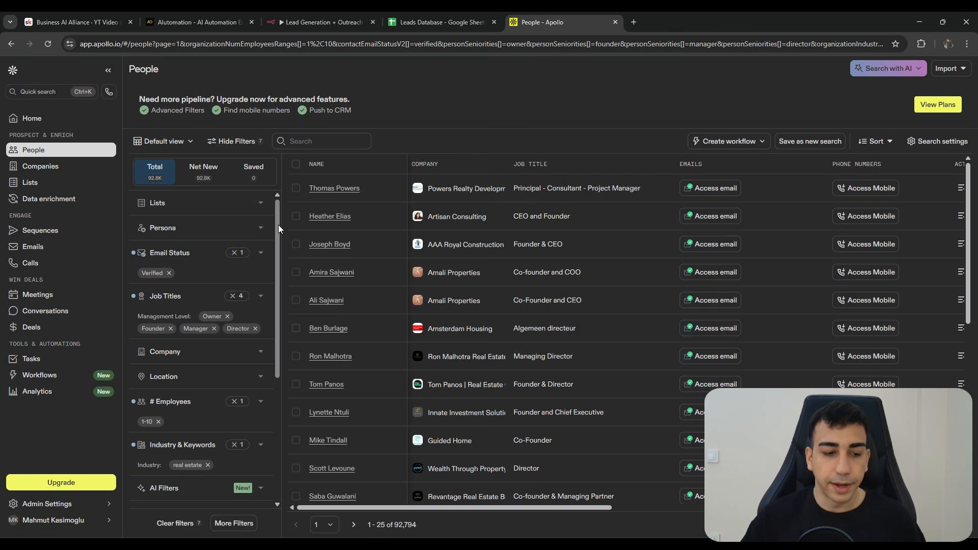
{"action": "scroll", "coordinate": [278, 224], "scroll_direction": "down", "scroll_amount": 3}
{"action": "scroll", "coordinate": [271, 254], "scroll_direction": "up", "scroll_amount": 2}
{"action": "scroll", "coordinate": [270, 234], "scroll_direction": "up", "scroll_amount": 2}
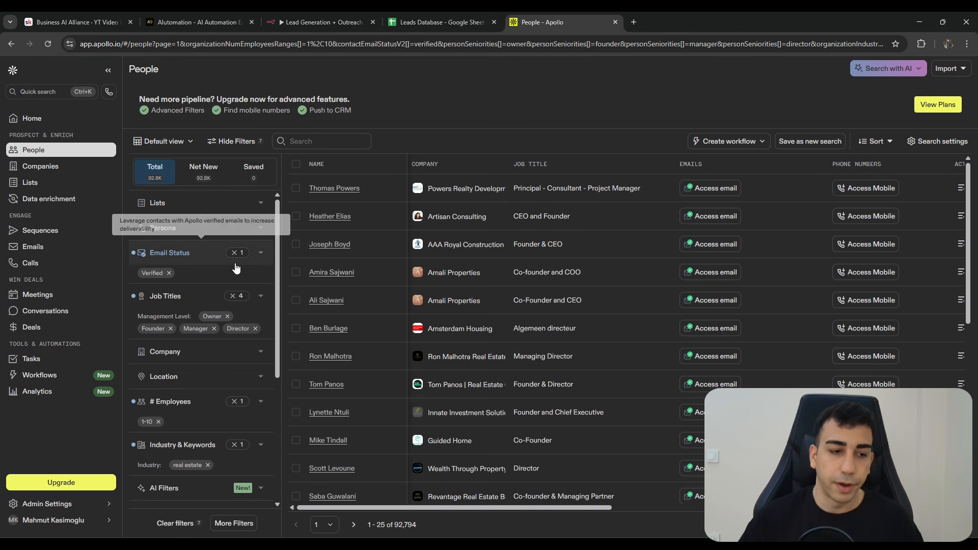
{"action": "scroll", "coordinate": [235, 265], "scroll_direction": "down", "scroll_amount": 1}
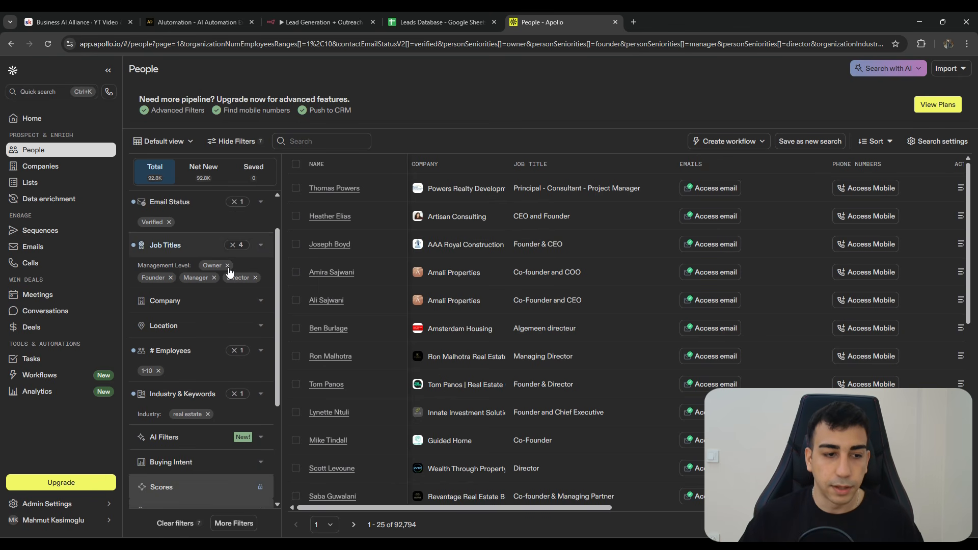
Examine the Job Titles filter, including its Management Level and Departments & Job Function options.
{"action": "left_click", "coordinate": [208, 252]}
{"action": "scroll", "coordinate": [190, 300], "scroll_direction": "down", "scroll_amount": 2}
{"action": "scroll", "coordinate": [190, 299], "scroll_direction": "up", "scroll_amount": 2}
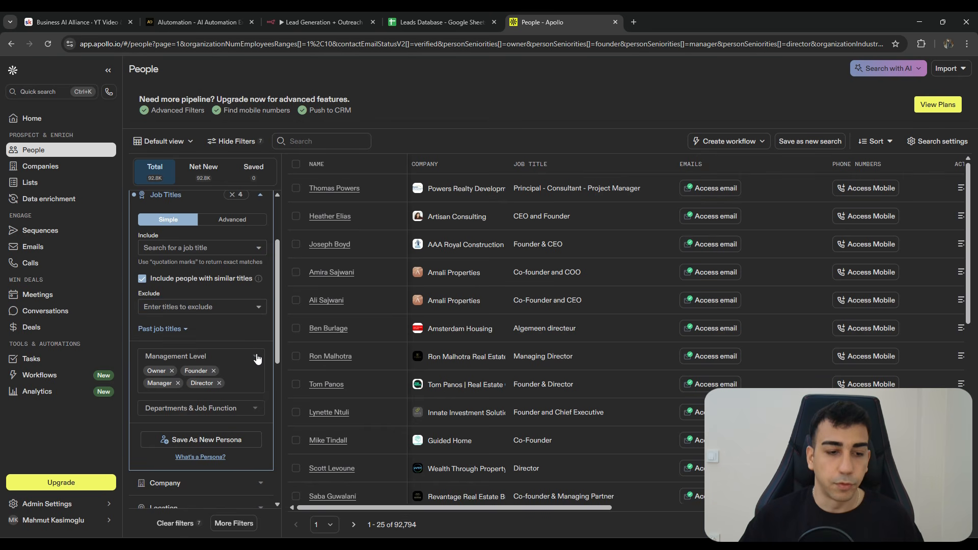
{"action": "scroll", "coordinate": [238, 363], "scroll_direction": "down", "scroll_amount": 1}
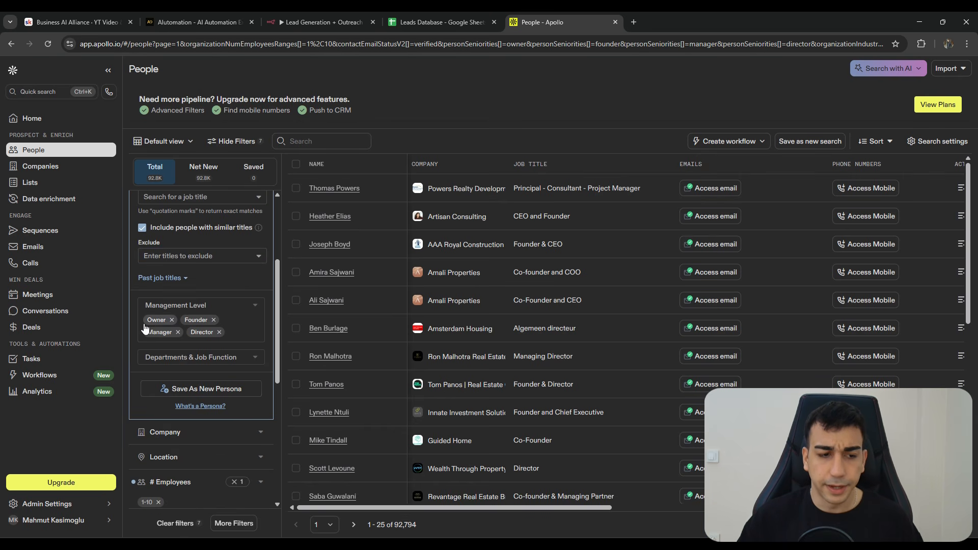
{"action": "left_click", "coordinate": [257, 311]}
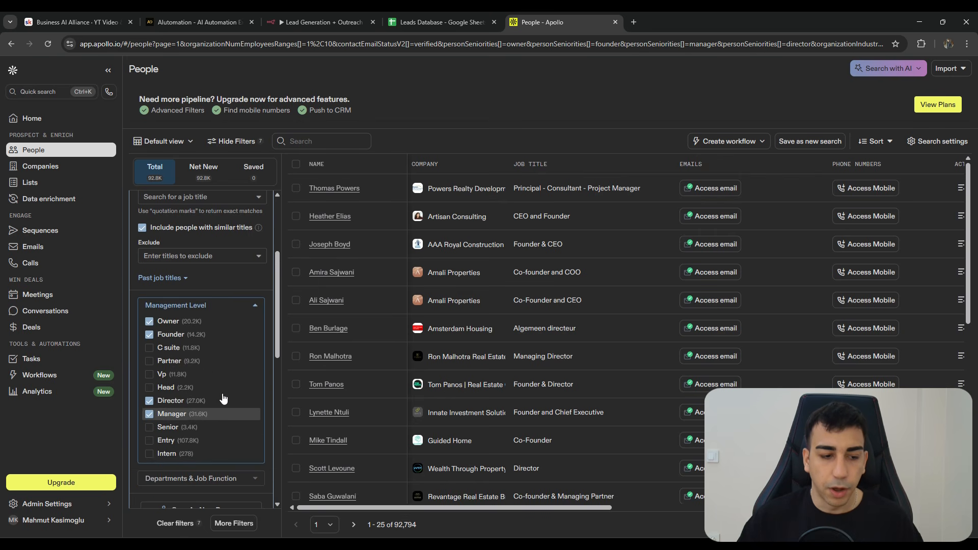
{"action": "left_click", "coordinate": [255, 306]}
{"action": "left_click", "coordinate": [191, 358]}
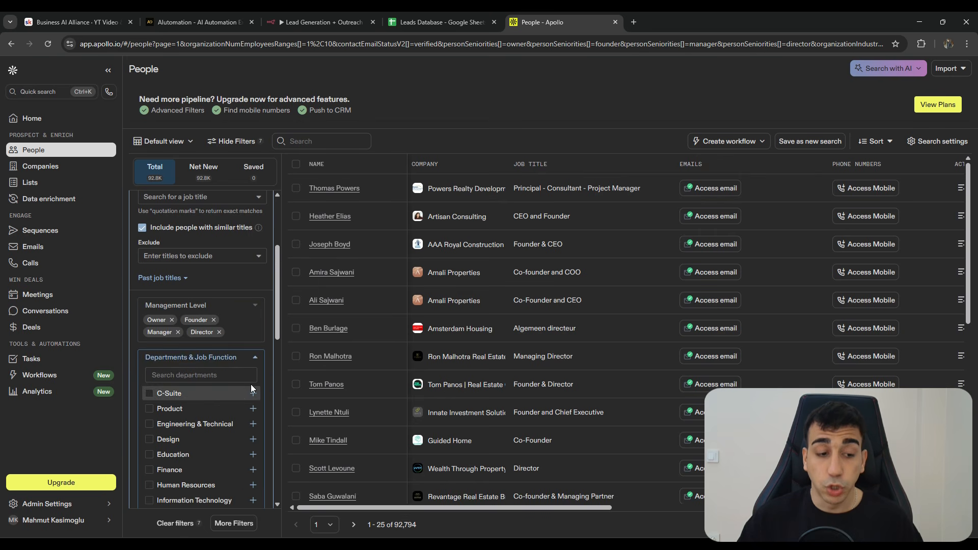
{"action": "scroll", "coordinate": [204, 377], "scroll_direction": "down", "scroll_amount": 2}
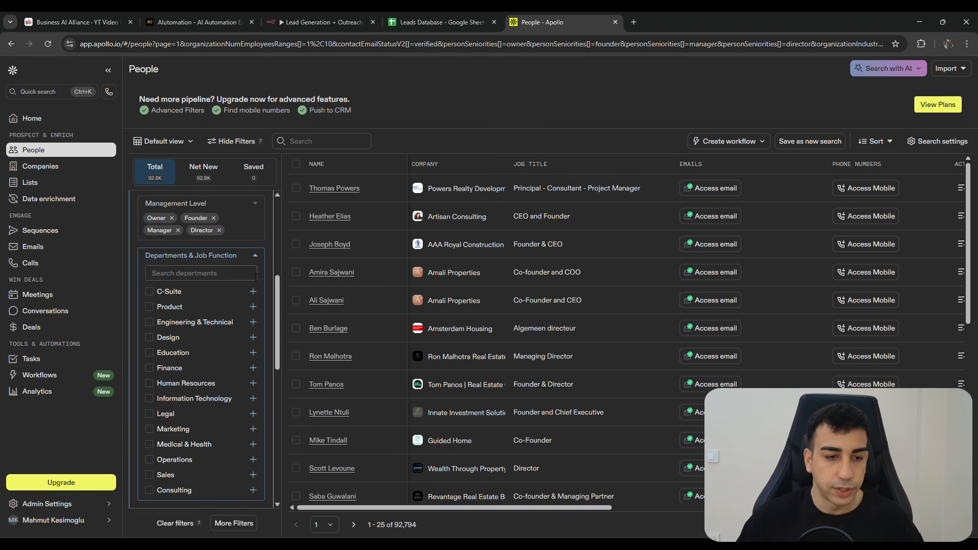
{"action": "left_click", "coordinate": [255, 257]}
{"action": "scroll", "coordinate": [225, 353], "scroll_direction": "up", "scroll_amount": 4}
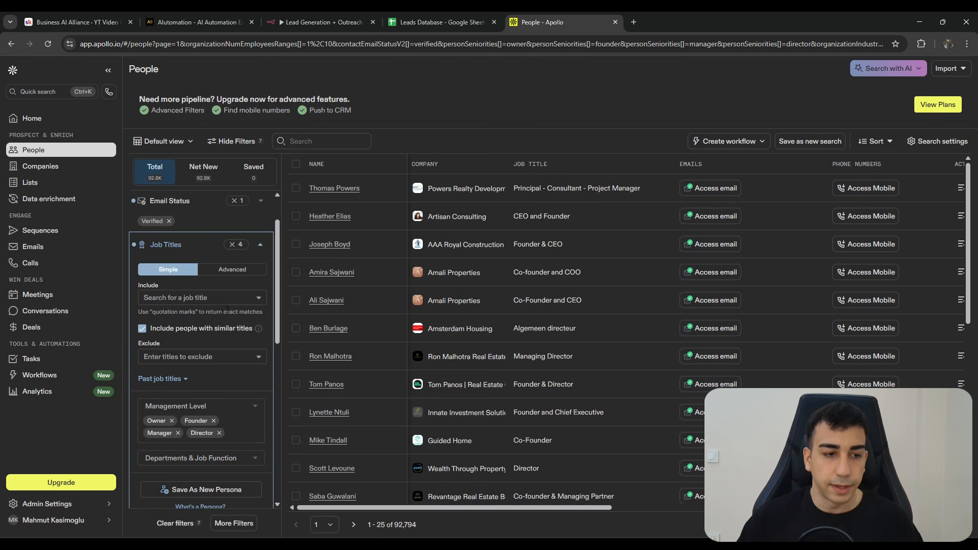
{"action": "left_click", "coordinate": [262, 246]}
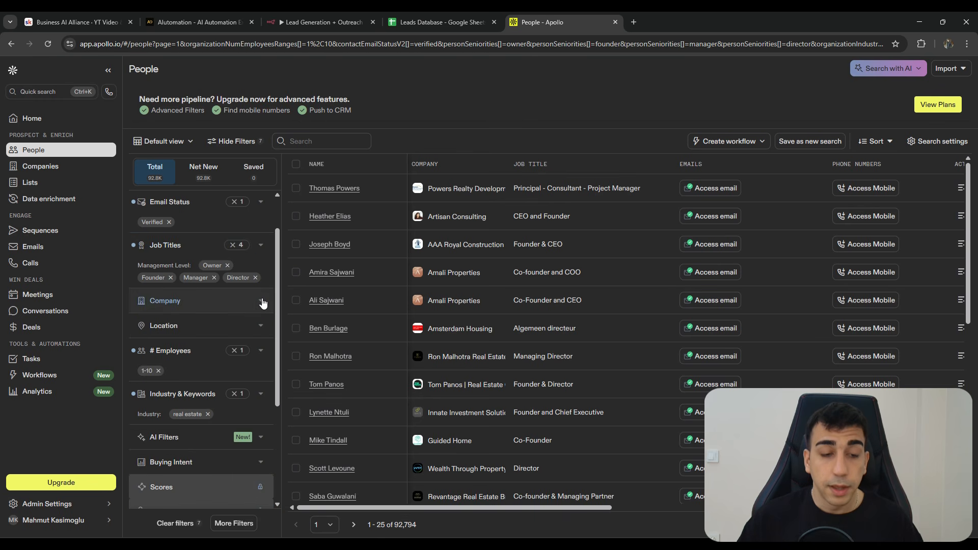
Inspect the options of the Company and Location filters without changing them.
{"action": "left_click", "coordinate": [262, 302]}
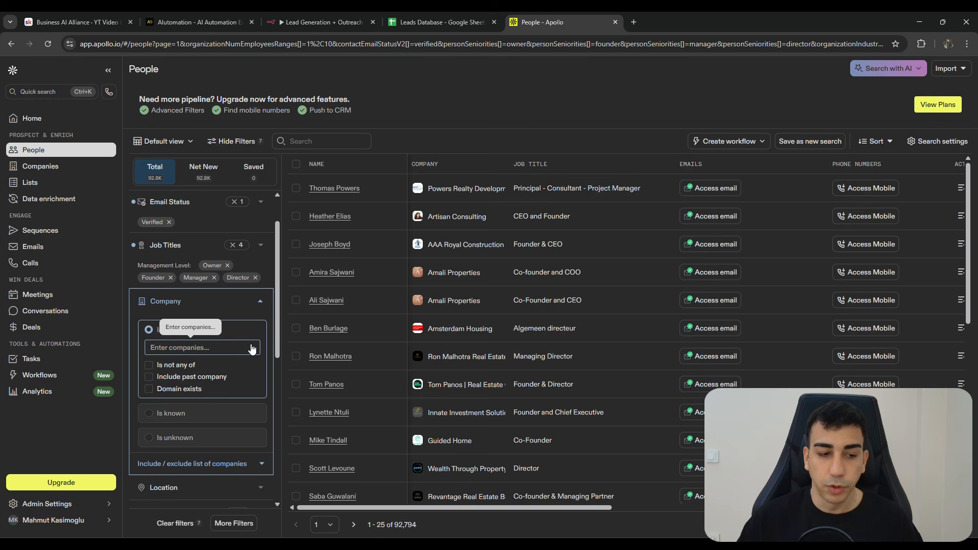
{"action": "left_click", "coordinate": [260, 302]}
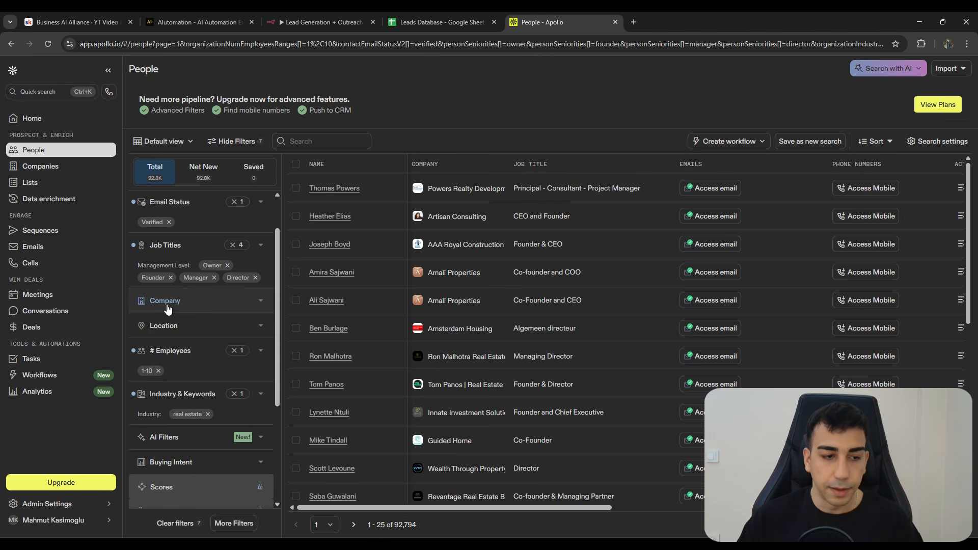
{"action": "left_click", "coordinate": [260, 332]}
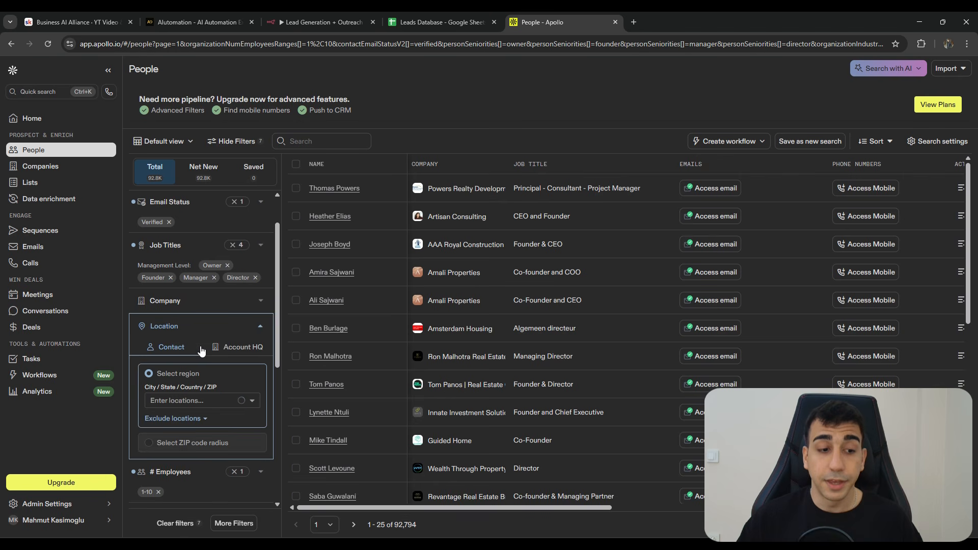
{"action": "scroll", "coordinate": [252, 351], "scroll_direction": "down", "scroll_amount": 1}
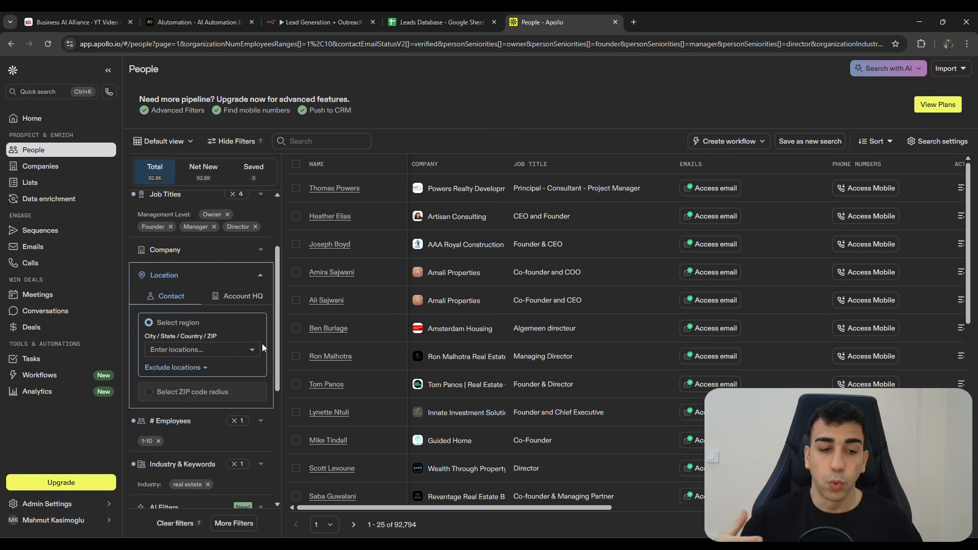
{"action": "left_click", "coordinate": [260, 276]}
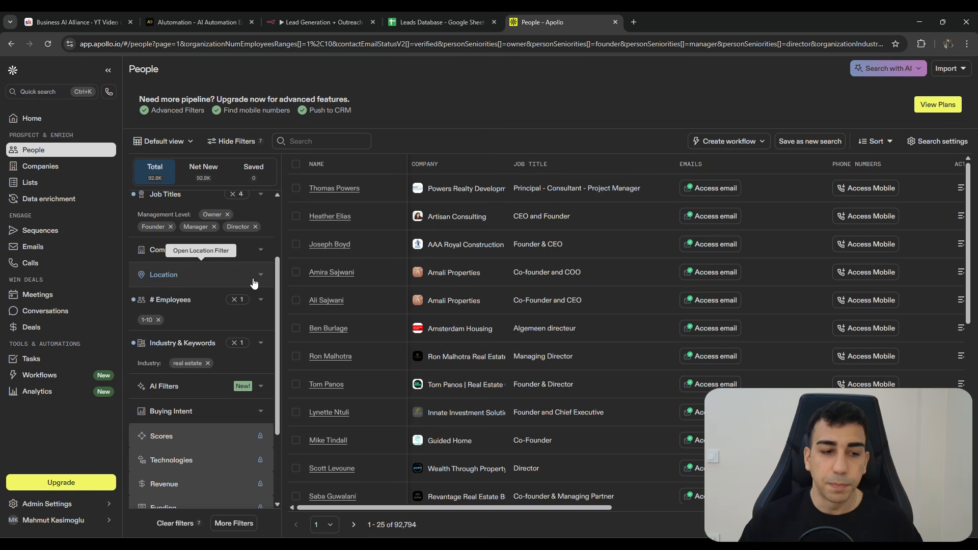
Review the predefined company size ranges in the # Employees filter.
{"action": "left_click", "coordinate": [261, 304]}
{"action": "scroll", "coordinate": [153, 306], "scroll_direction": "down", "scroll_amount": 1}
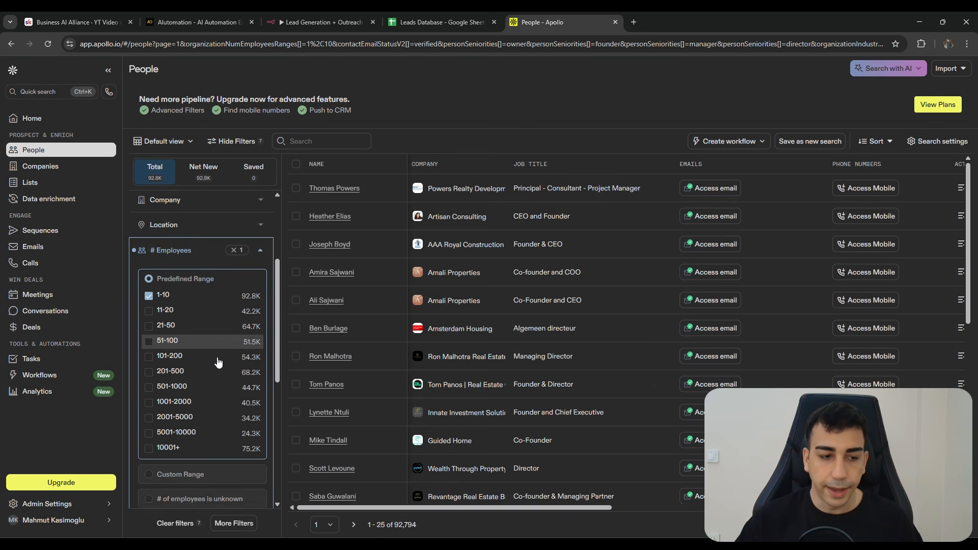
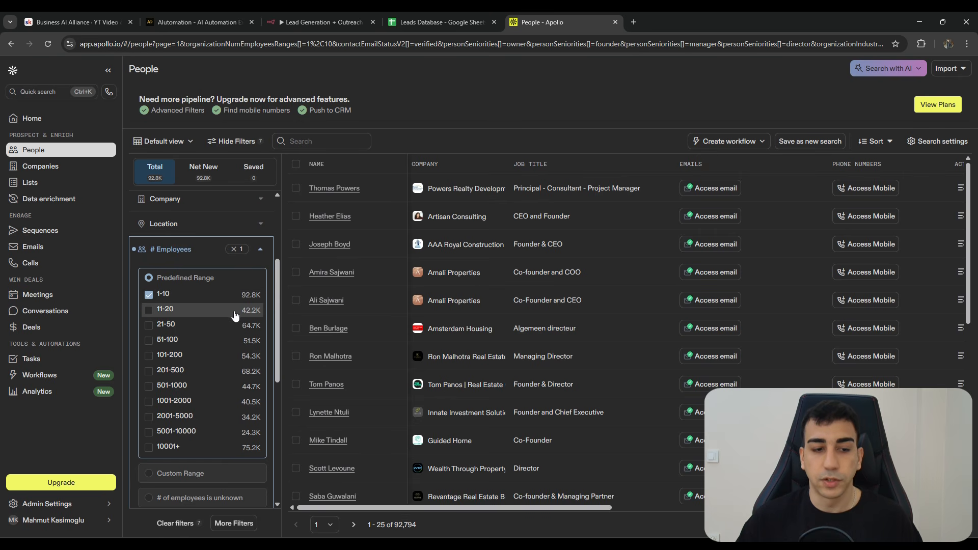
{"action": "left_click", "coordinate": [260, 250]}
Look through the Industry & Keywords filter and search its industry list for Retail.
{"action": "scroll", "coordinate": [260, 251], "scroll_direction": "down", "scroll_amount": 1}
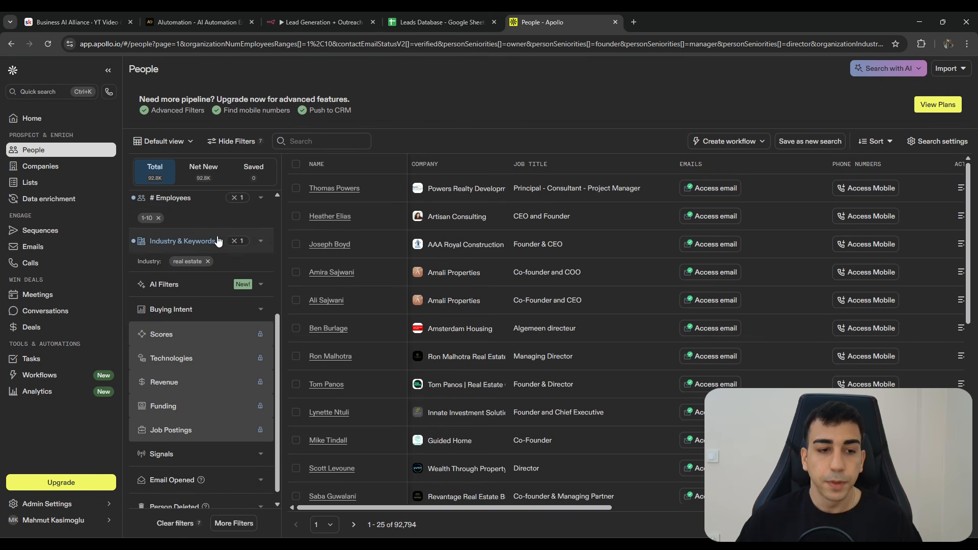
{"action": "scroll", "coordinate": [259, 260], "scroll_direction": "up", "scroll_amount": 1}
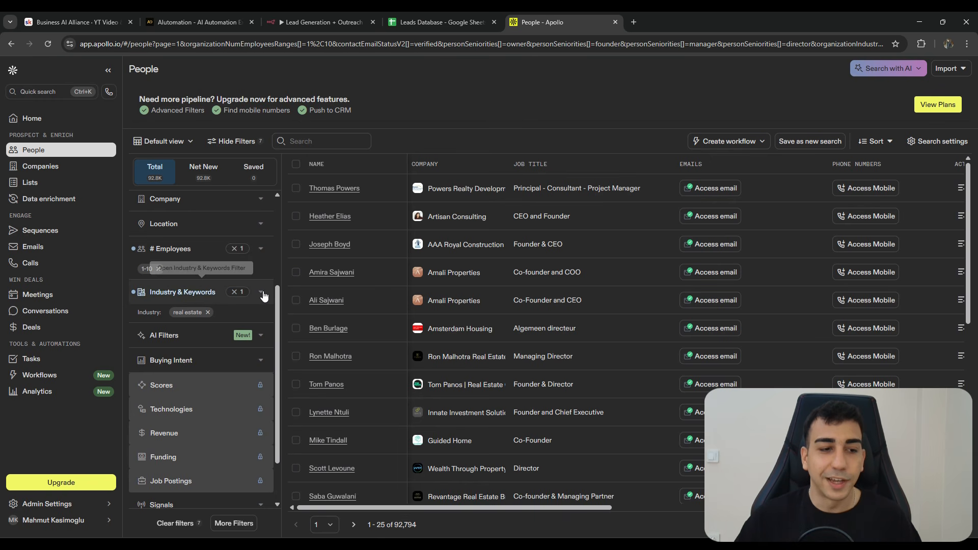
{"action": "left_click", "coordinate": [235, 303]}
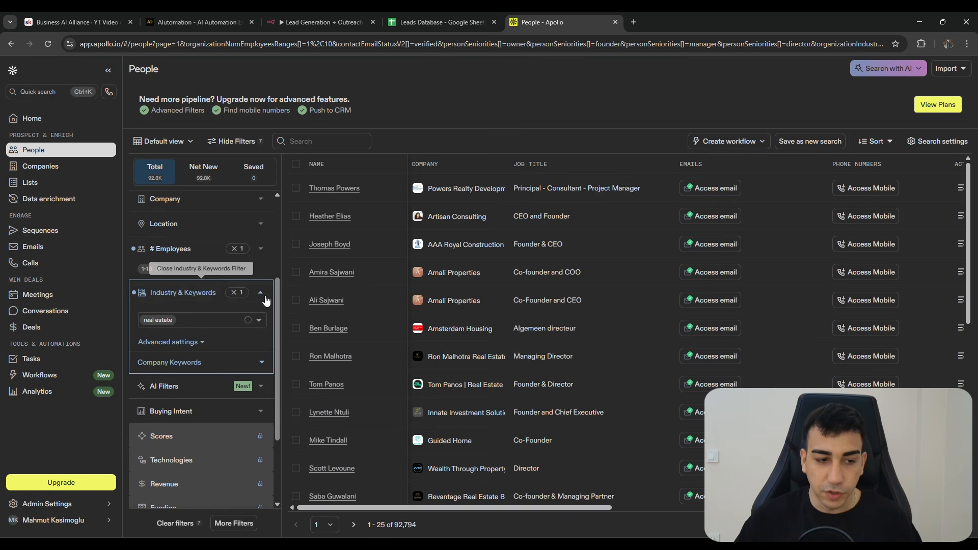
{"action": "left_click", "coordinate": [200, 319]}
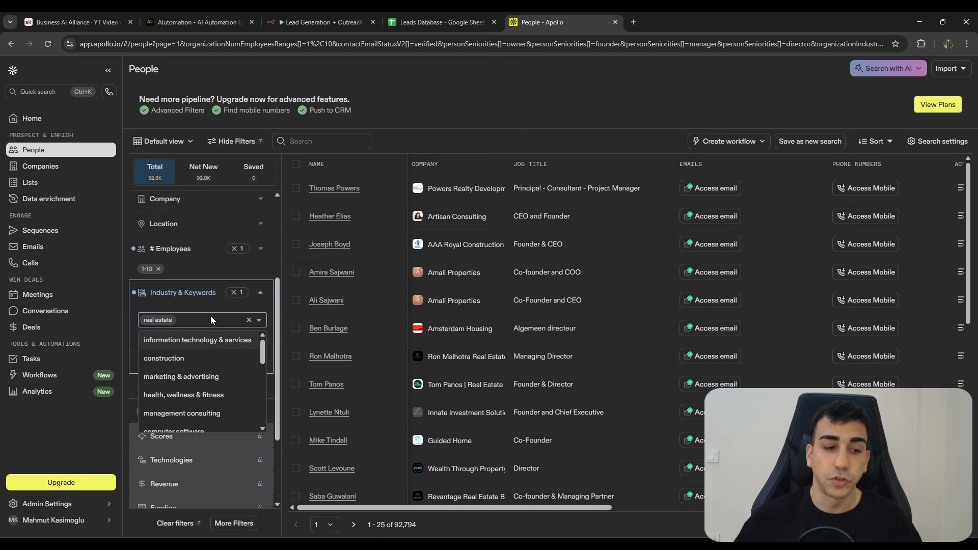
{"action": "left_click", "coordinate": [259, 299]}
{"action": "left_click", "coordinate": [217, 321]}
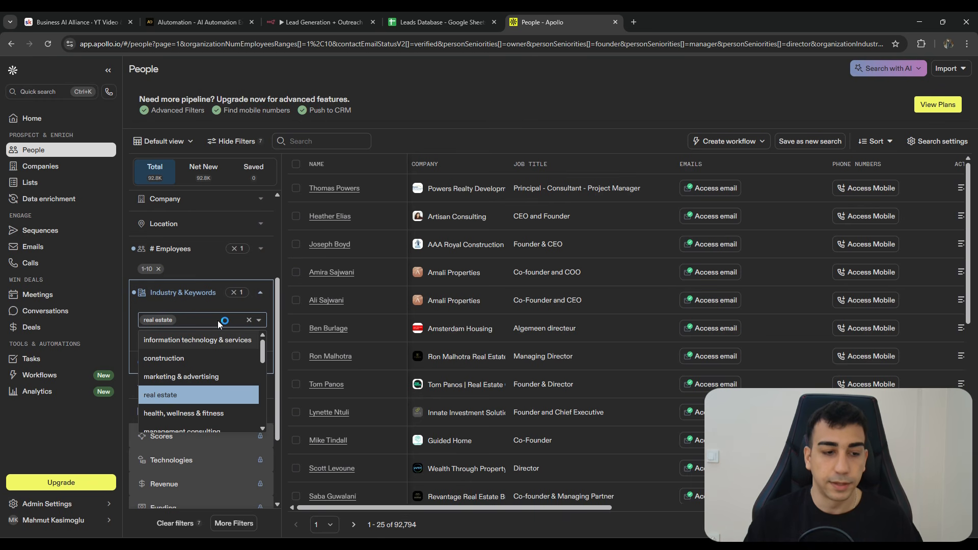
{"action": "type", "text": "Re"}
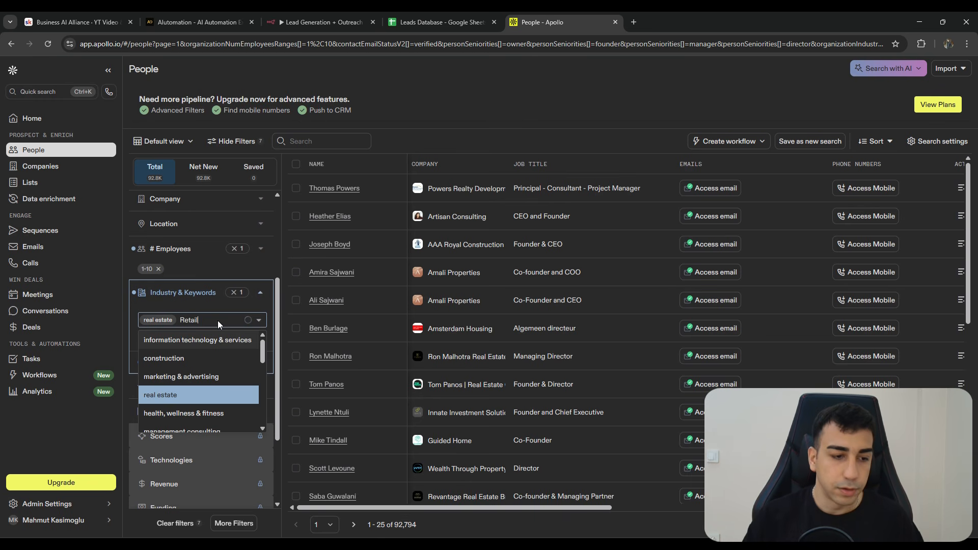
{"action": "type", "text": "tail"}
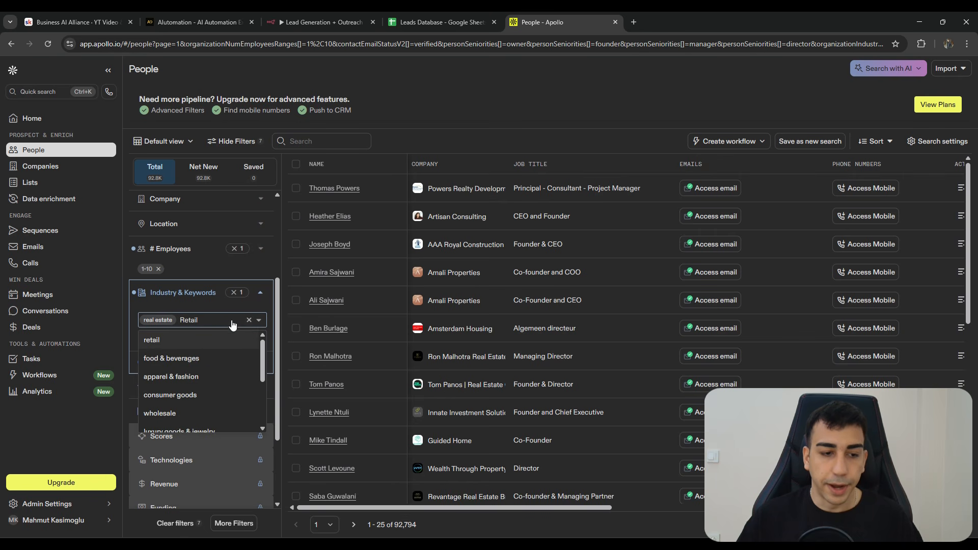
{"action": "key", "text": "Return"}
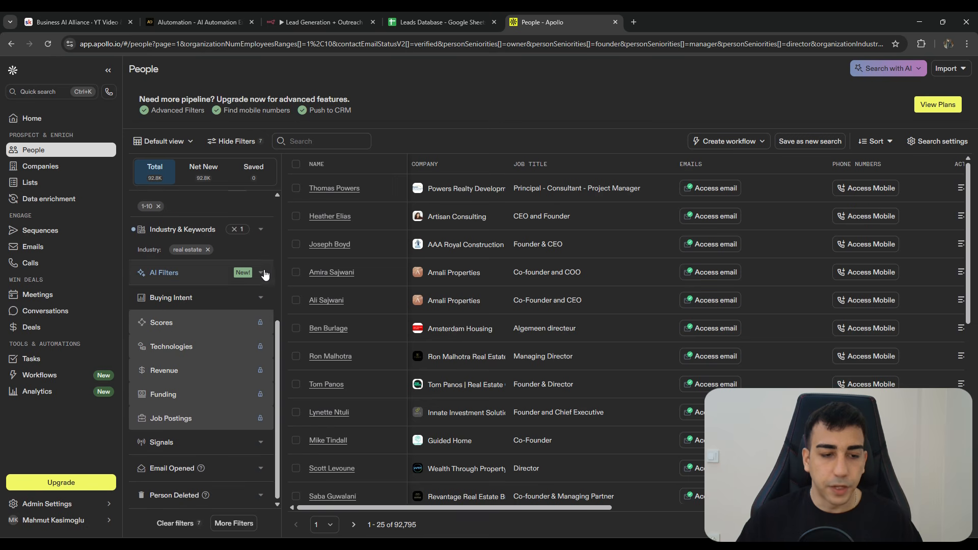
Check the AI Filters and Buying Intent filters to see which options they offer.
{"action": "left_click", "coordinate": [259, 277]}
{"action": "left_click_drag", "start_coordinate": [182, 278], "coordinate": [272, 296]}
{"action": "left_click", "coordinate": [264, 274]}
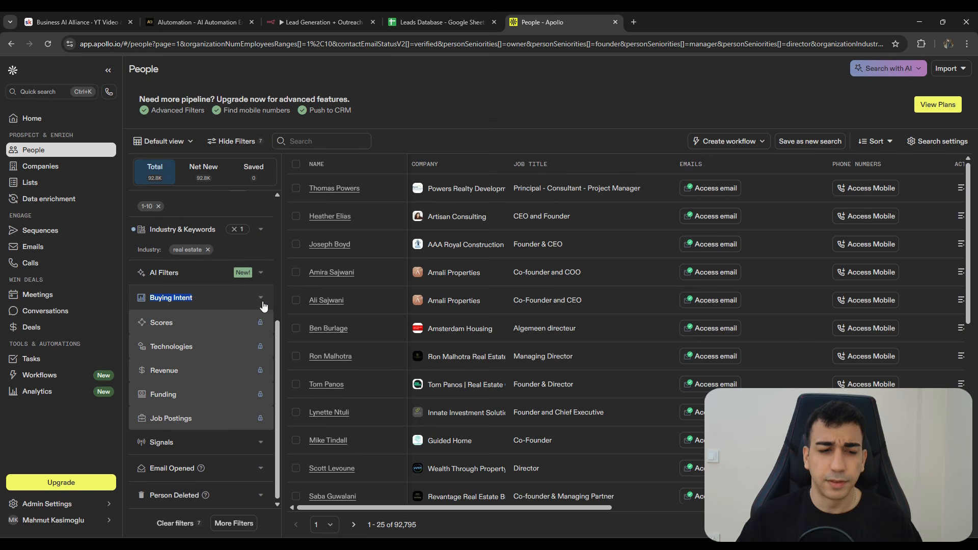
{"action": "left_click", "coordinate": [261, 299]}
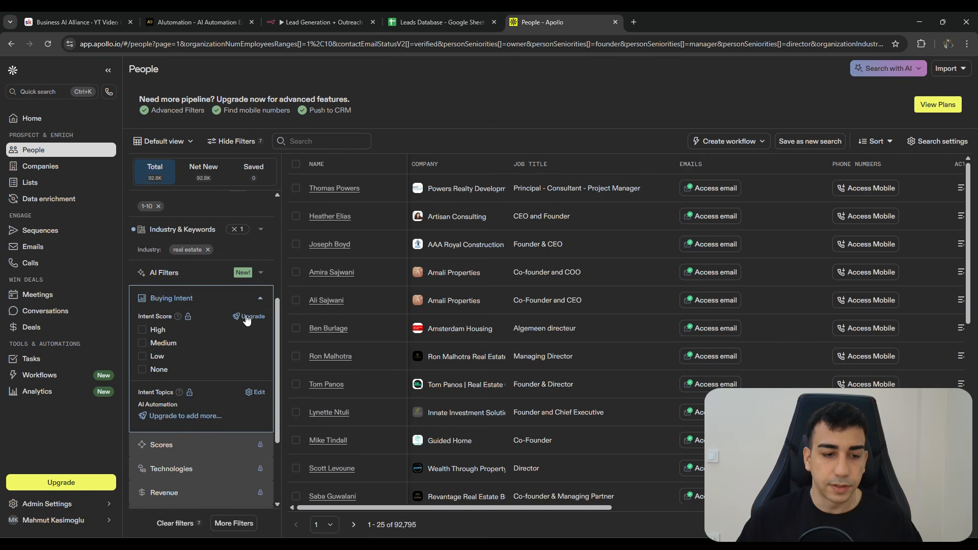
Collapse the Buying Intent filter, look over the filtered people list, and select the search's full URL.
{"action": "left_click", "coordinate": [206, 299]}
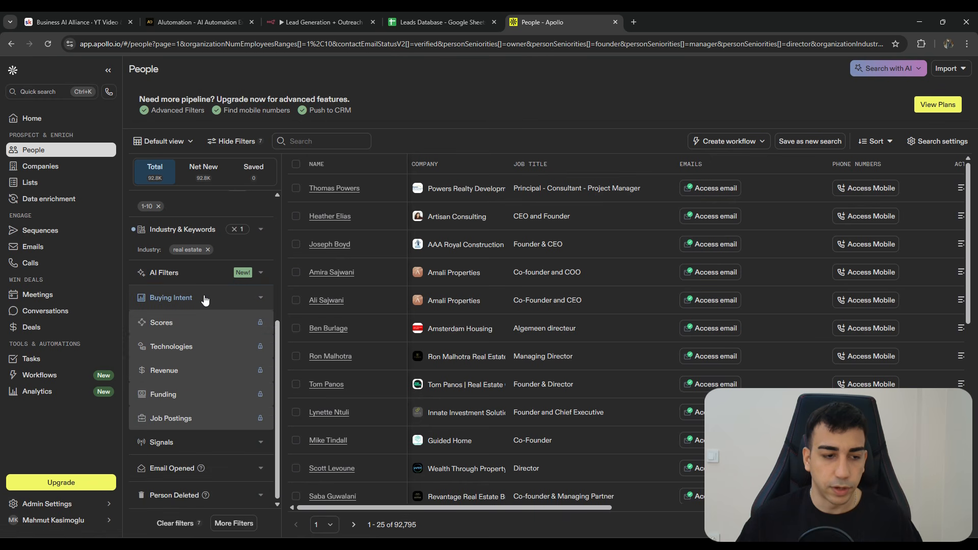
{"action": "scroll", "coordinate": [219, 361], "scroll_direction": "up", "scroll_amount": 5}
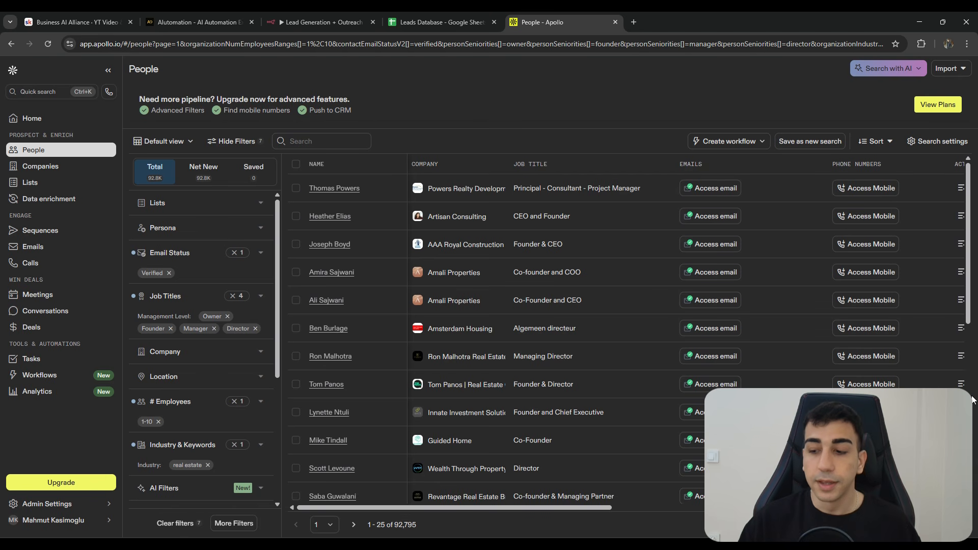
{"action": "scroll", "coordinate": [320, 478], "scroll_direction": "down", "scroll_amount": 2}
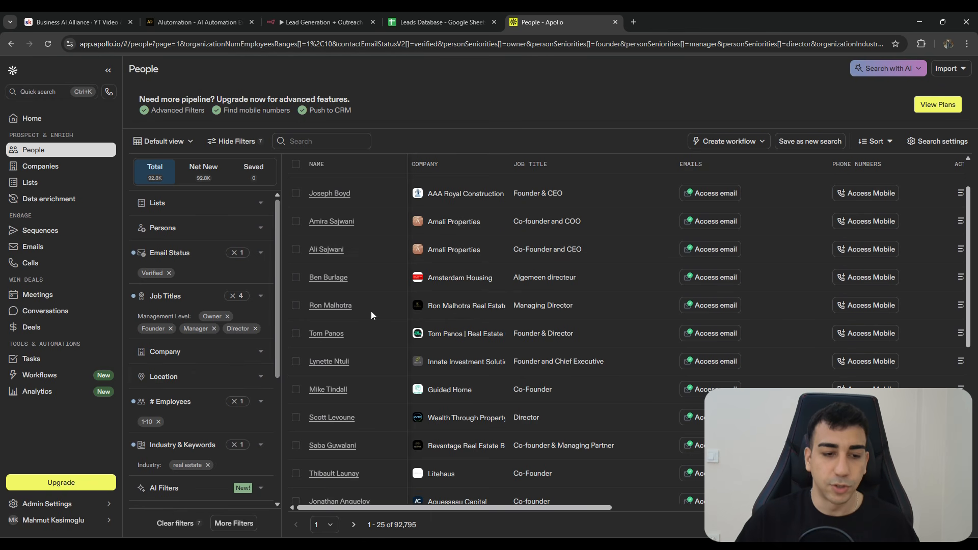
{"action": "left_click", "coordinate": [333, 40]}
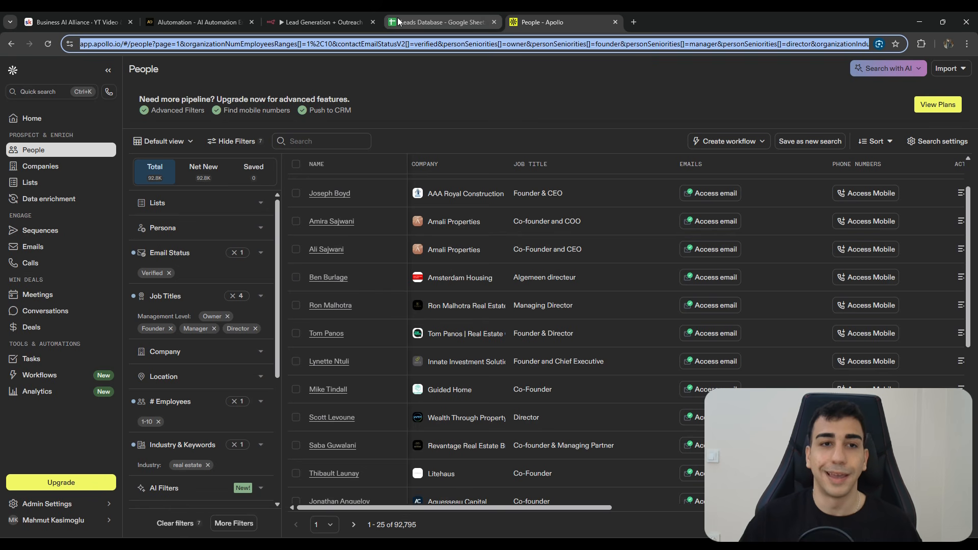
Switch to the n8n workflow and open the Lead Configuration node's searchUrl value in the expanded editor.
{"action": "left_click", "coordinate": [351, 22]}
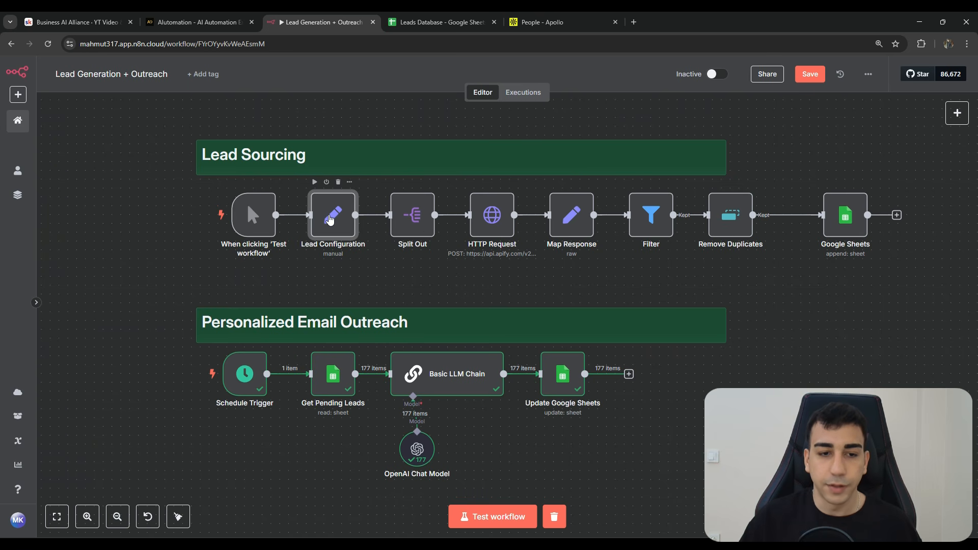
{"action": "double_click", "coordinate": [330, 219]}
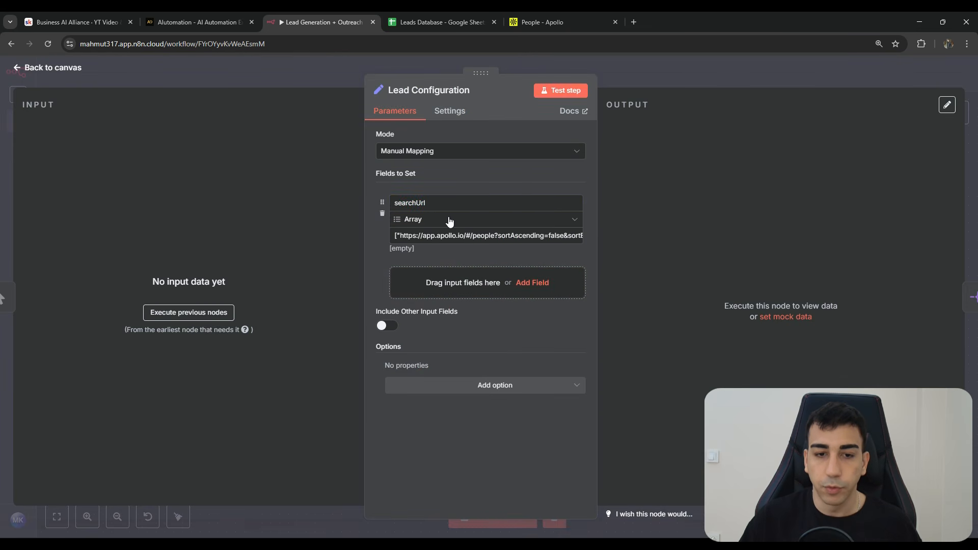
{"action": "left_click", "coordinate": [576, 239]}
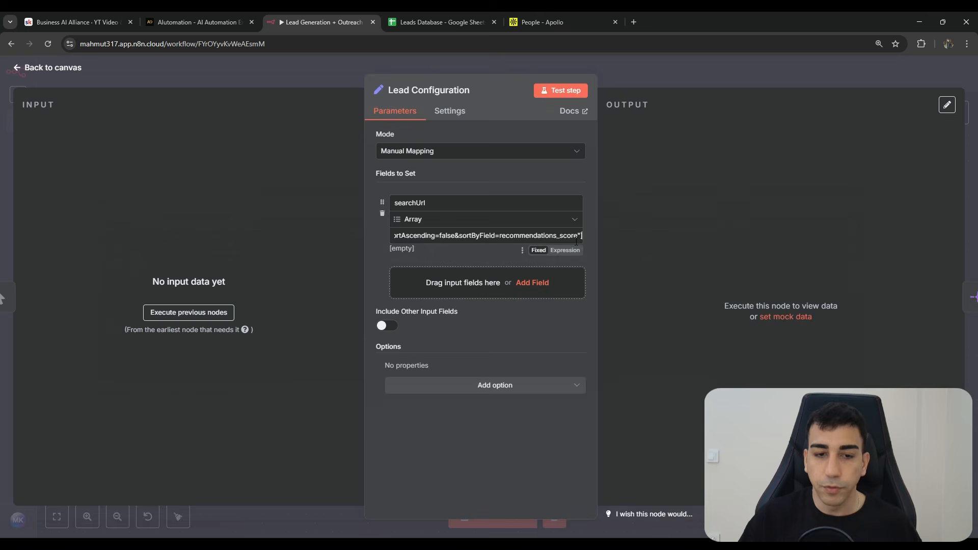
{"action": "left_click", "coordinate": [575, 241]}
Examine the two Apollo search URLs in the searchUrl array, and return to the workflow canvas.
{"action": "mouse_move", "coordinate": [124, 224]}
{"action": "left_mouse_down"}
{"action": "mouse_move", "coordinate": [671, 235]}
{"action": "mouse_move", "coordinate": [642, 247]}
{"action": "mouse_move", "coordinate": [667, 271]}
{"action": "mouse_move", "coordinate": [636, 247]}
{"action": "mouse_move", "coordinate": [129, 224]}
{"action": "left_mouse_up"}
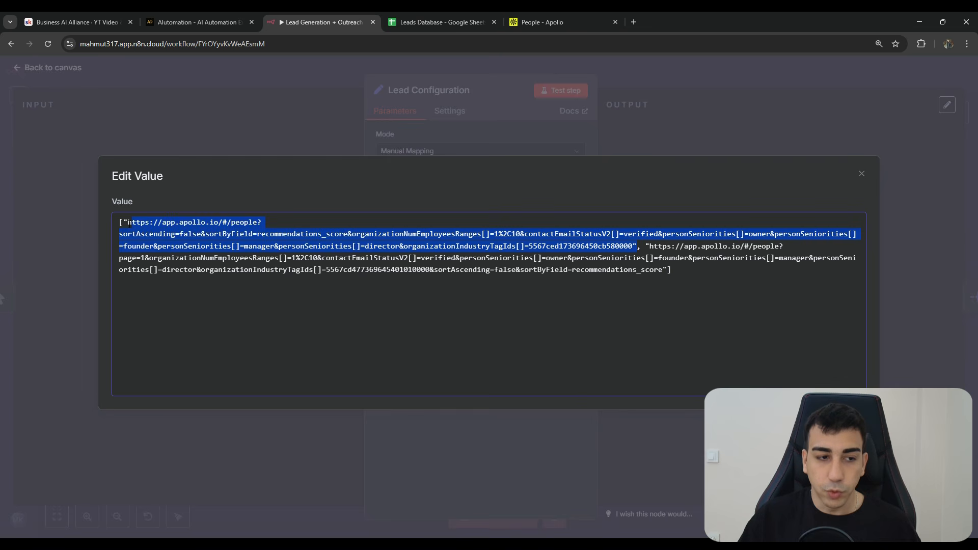
{"action": "left_click", "coordinate": [650, 247]}
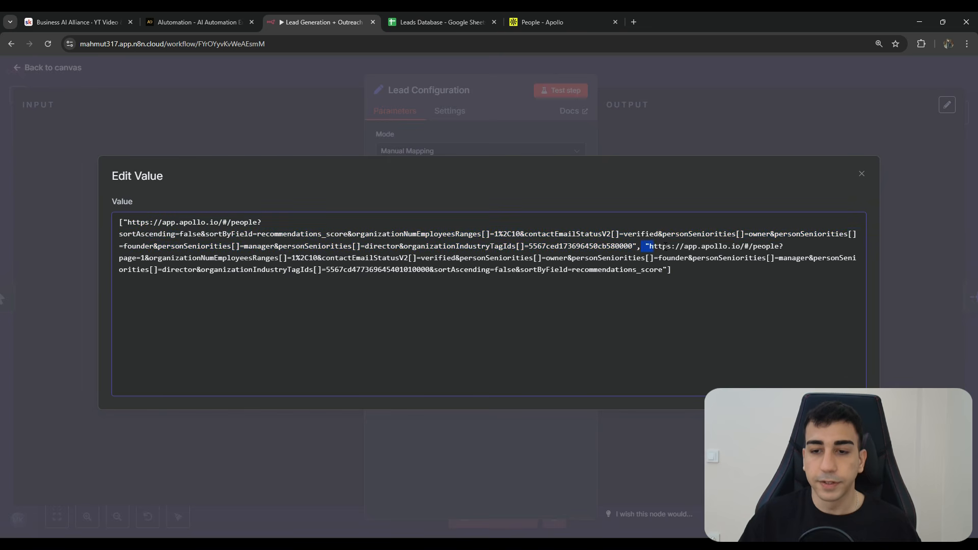
{"action": "left_click_drag", "start_coordinate": [665, 247], "coordinate": [662, 270]}
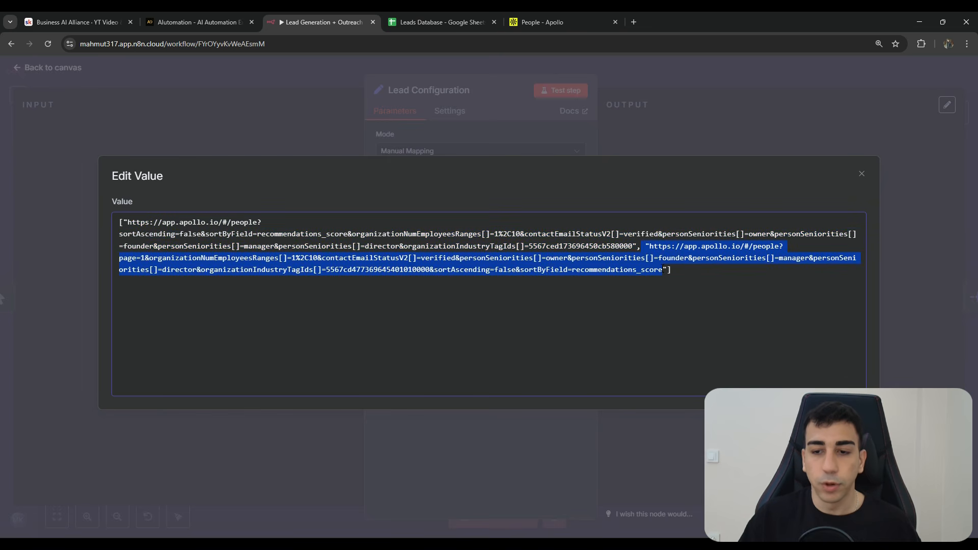
{"action": "left_click", "coordinate": [668, 122]}
{"action": "left_click", "coordinate": [677, 74]}
{"action": "left_click_drag", "start_coordinate": [516, 285], "coordinate": [524, 299]}
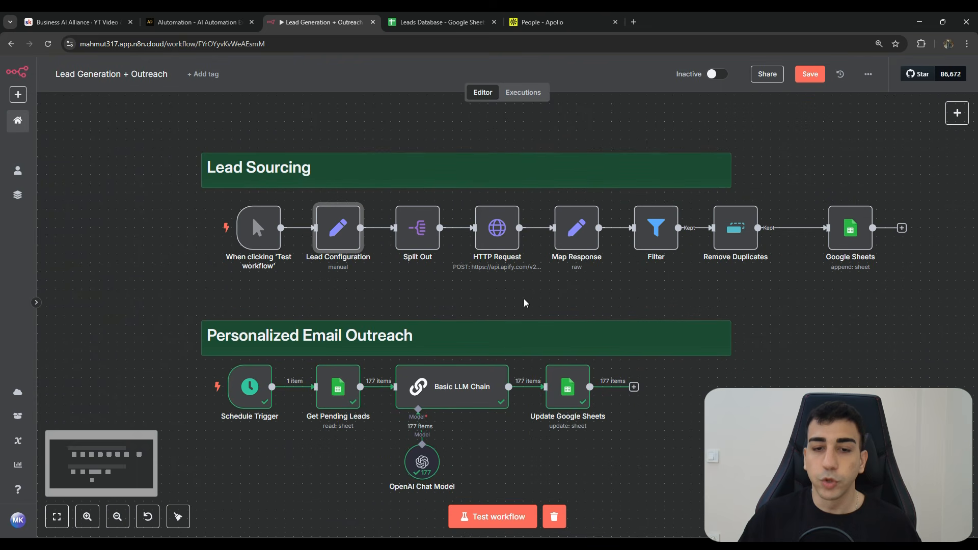
Open the Apify website in a new browser tab and go to its console.
{"action": "left_click", "coordinate": [633, 22]}
{"action": "type", "text": "a"}
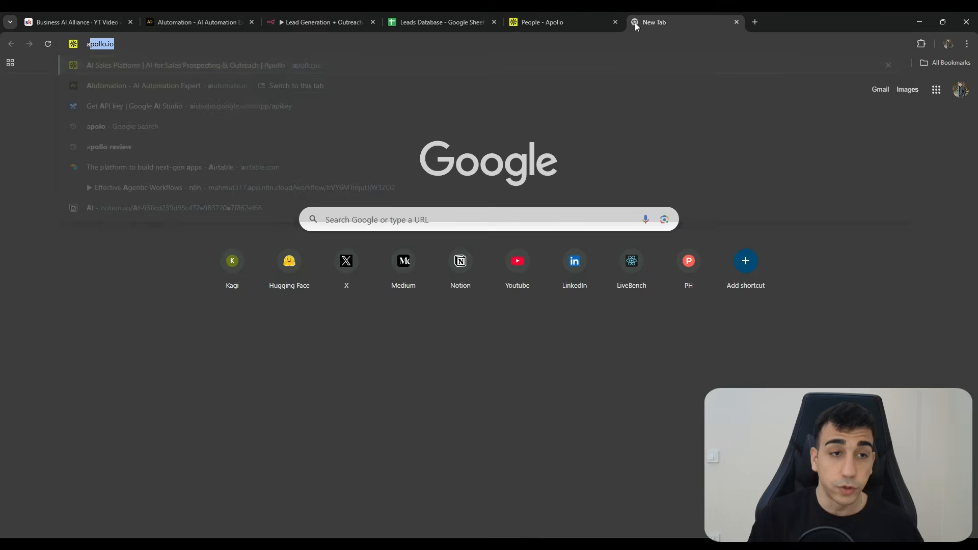
{"action": "type", "text": "pify"}
{"action": "key", "text": "Return"}
{"action": "type", "text": "Scrape TikTok profiles"}
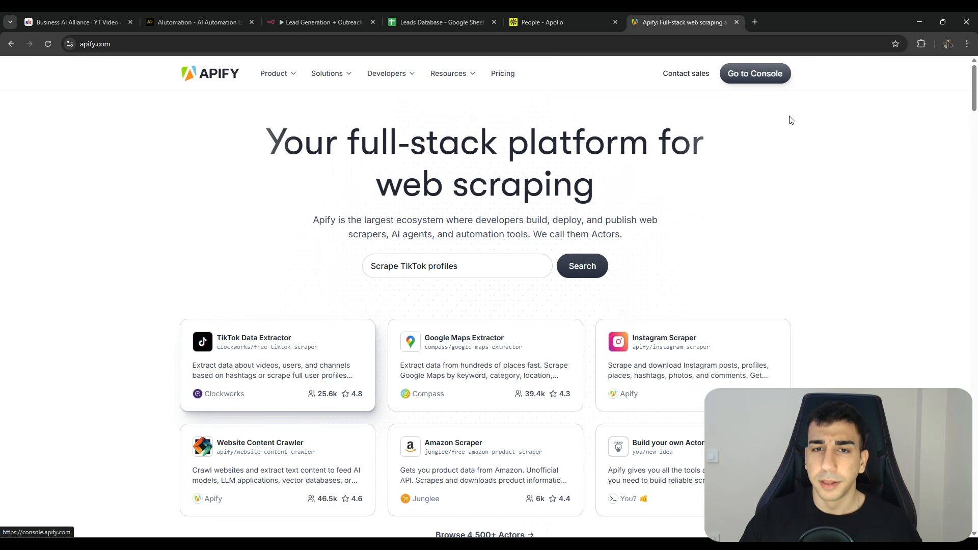
{"action": "left_click", "coordinate": [746, 76]}
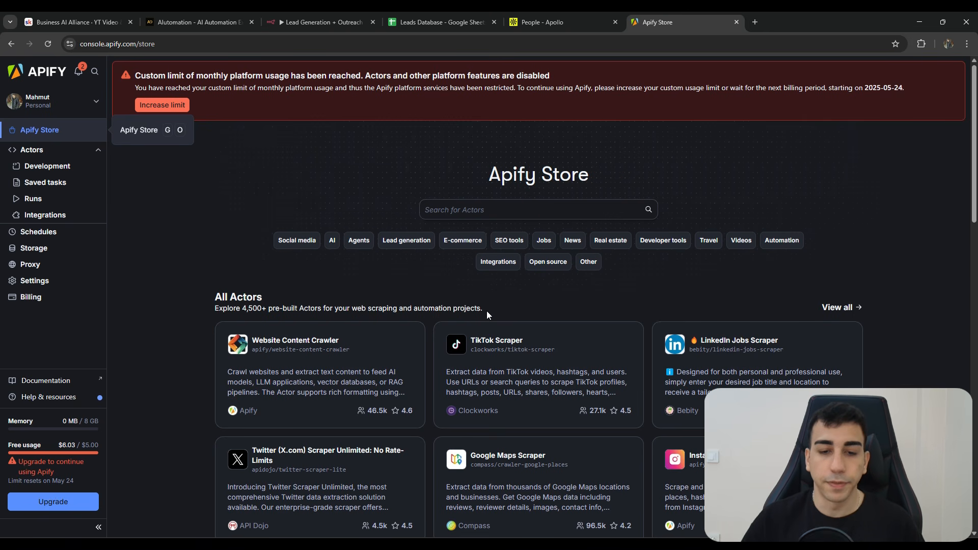
Review the All Actors section of the Apify Store and its pre-built scrapers.
{"action": "left_click_drag", "start_coordinate": [486, 315], "coordinate": [294, 301]}
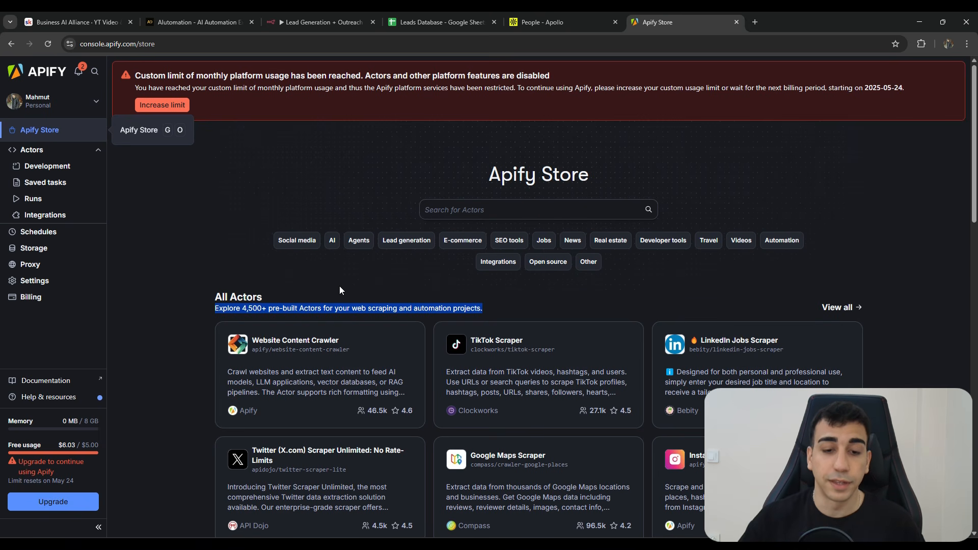
{"action": "scroll", "coordinate": [339, 286], "scroll_direction": "down", "scroll_amount": 2}
{"action": "left_click_drag", "start_coordinate": [188, 235], "coordinate": [466, 199]}
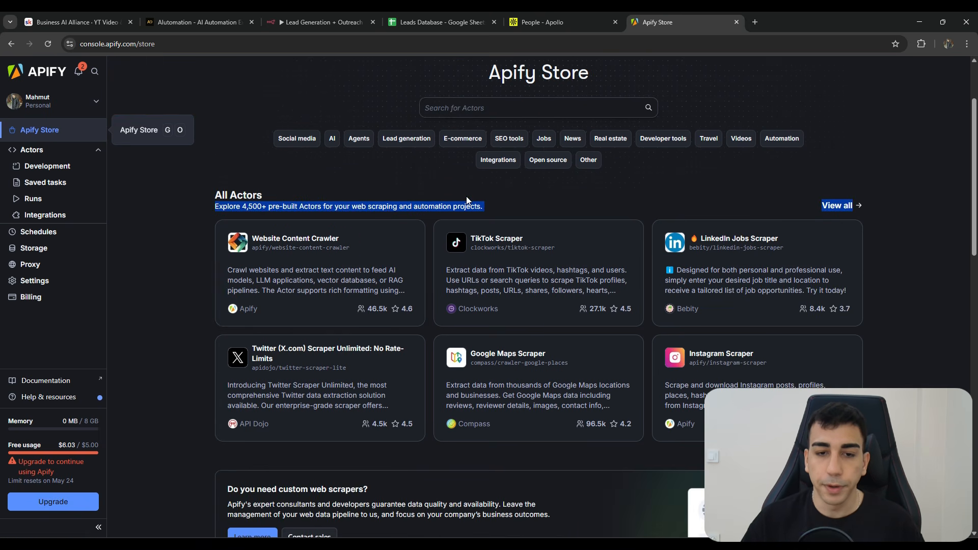
{"action": "left_click", "coordinate": [466, 200]}
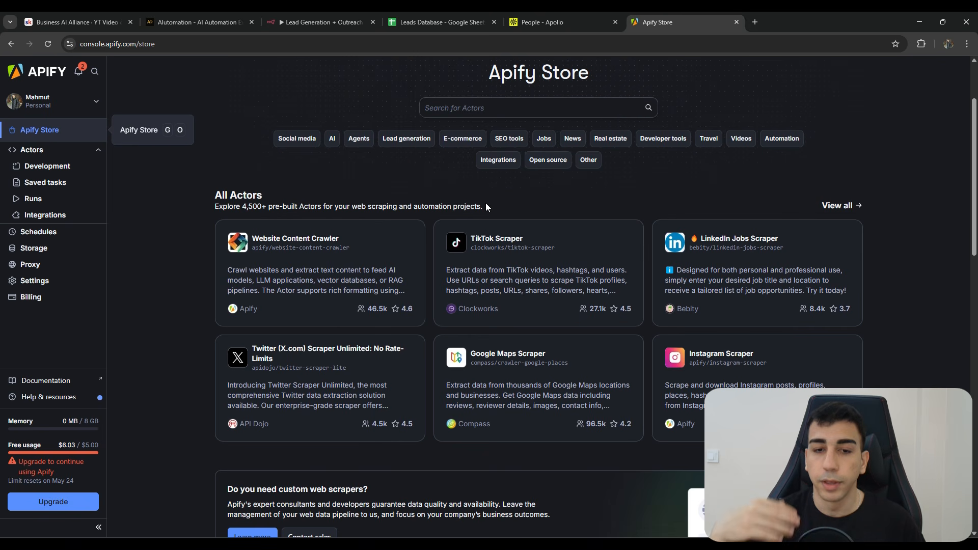
{"action": "scroll", "coordinate": [382, 258], "scroll_direction": "up", "scroll_amount": 1}
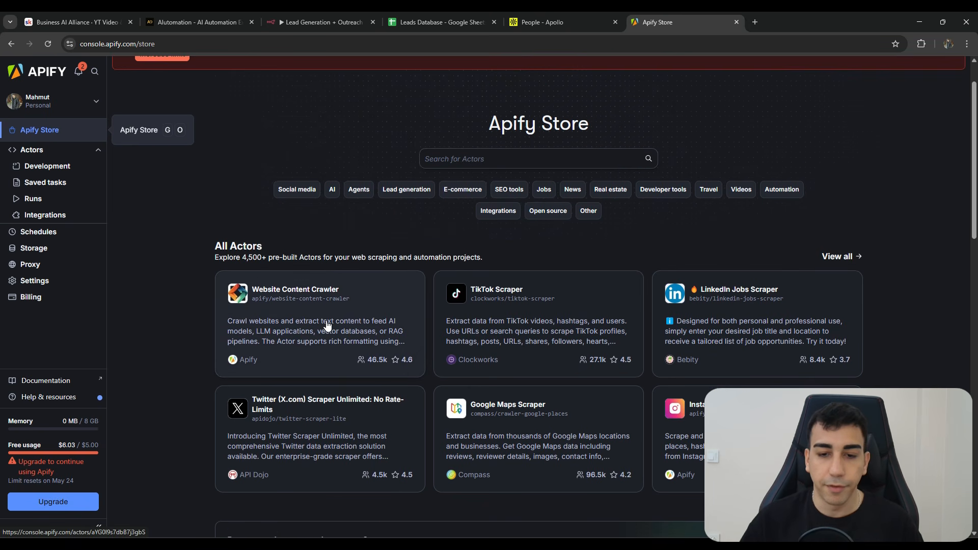
{"action": "scroll", "coordinate": [713, 326], "scroll_direction": "down", "scroll_amount": 1}
{"action": "scroll", "coordinate": [757, 308], "scroll_direction": "up", "scroll_amount": 1}
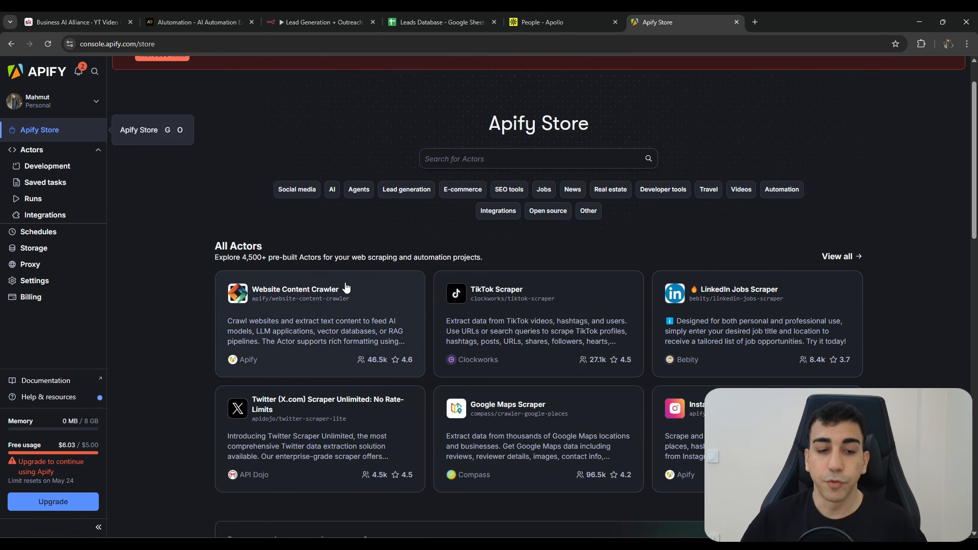
Browse the store's developer tools, collections and popular community Actors, including the Apollo Scraper.
{"action": "scroll", "coordinate": [758, 309], "scroll_direction": "down", "scroll_amount": 10}
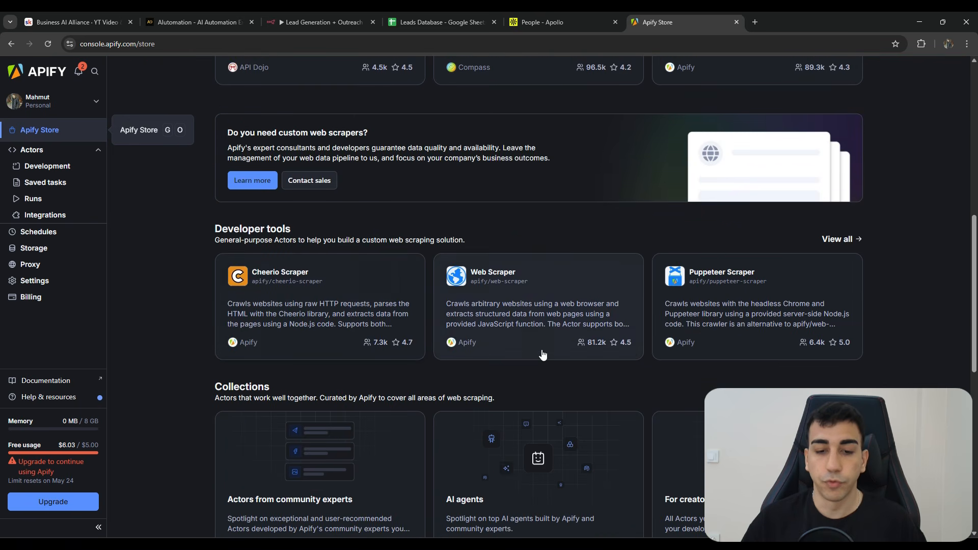
{"action": "scroll", "coordinate": [544, 362], "scroll_direction": "down", "scroll_amount": 7}
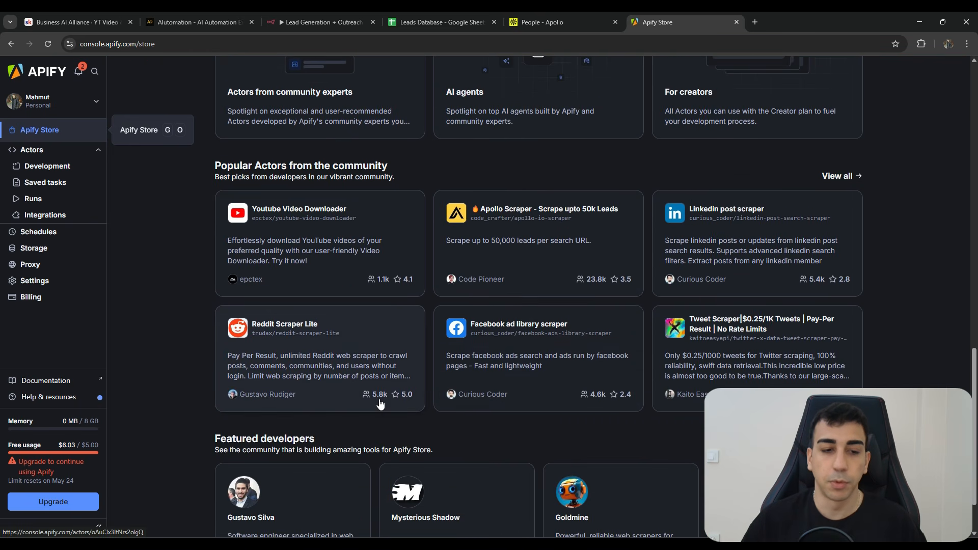
{"action": "scroll", "coordinate": [514, 417], "scroll_direction": "up", "scroll_amount": 4}
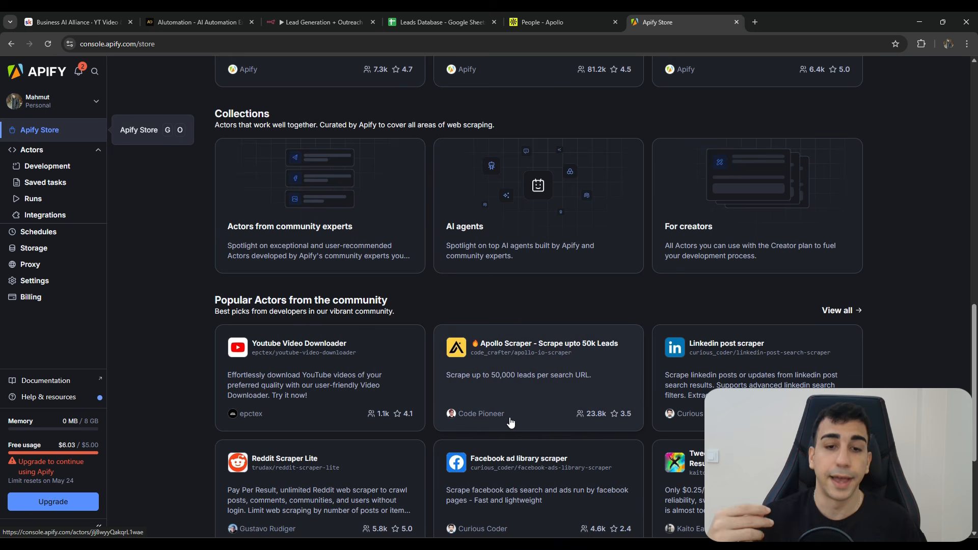
{"action": "scroll", "coordinate": [510, 421], "scroll_direction": "up", "scroll_amount": 1}
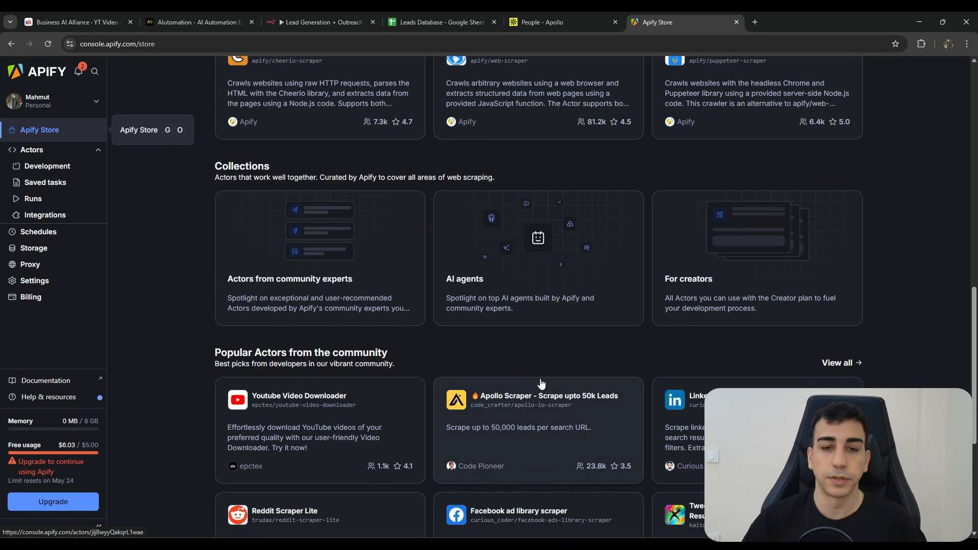
{"action": "scroll", "coordinate": [540, 385], "scroll_direction": "up", "scroll_amount": 2}
{"action": "scroll", "coordinate": [483, 288], "scroll_direction": "down", "scroll_amount": 3}
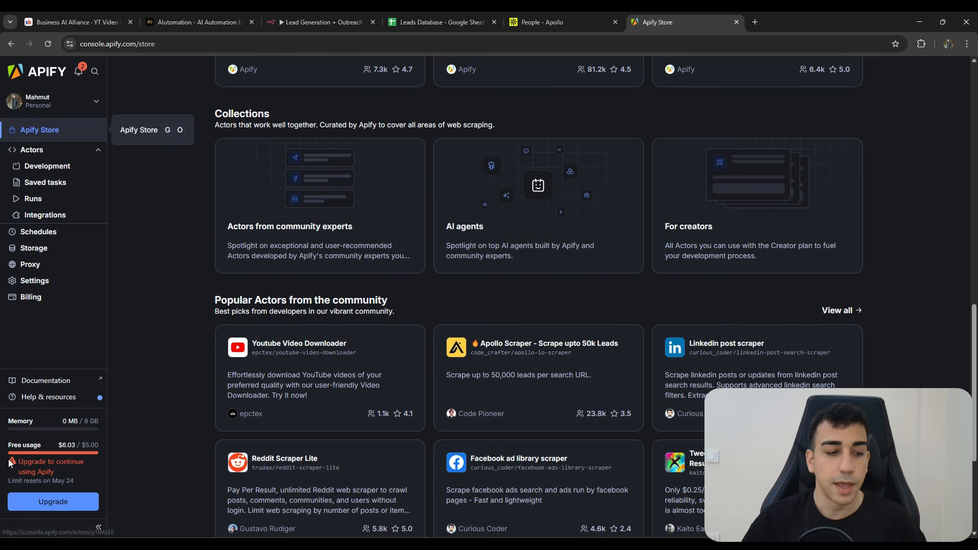
Check the account's free usage and its monthly limit in the Apify console.
{"action": "scroll", "coordinate": [127, 426], "scroll_direction": "up", "scroll_amount": 4}
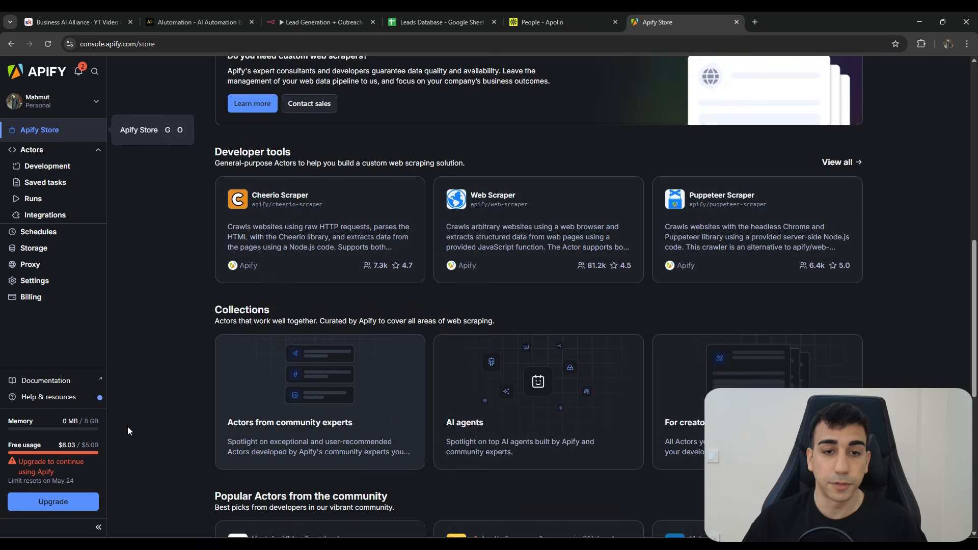
{"action": "scroll", "coordinate": [127, 426], "scroll_direction": "down", "scroll_amount": 1}
{"action": "left_click_drag", "start_coordinate": [82, 445], "coordinate": [100, 445]}
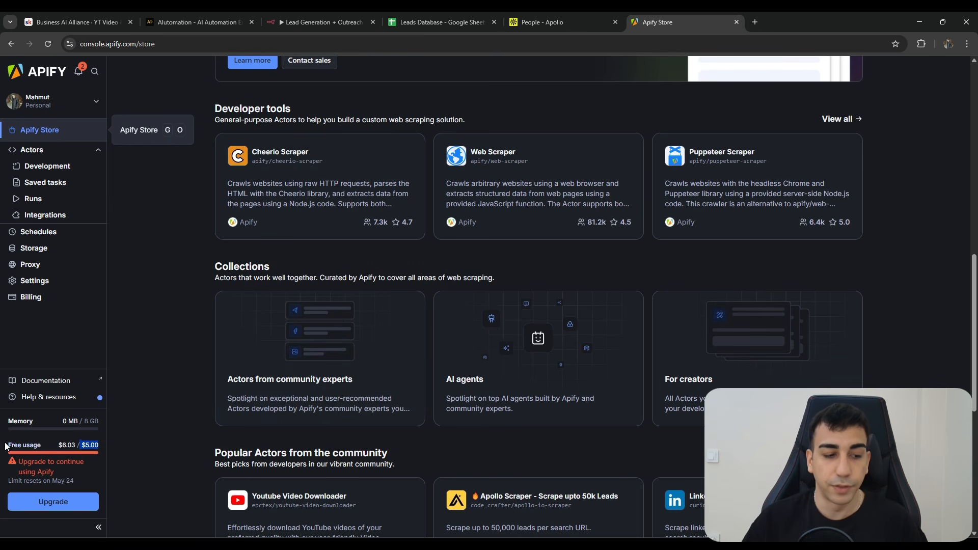
{"action": "left_click_drag", "start_coordinate": [7, 445], "coordinate": [91, 445]}
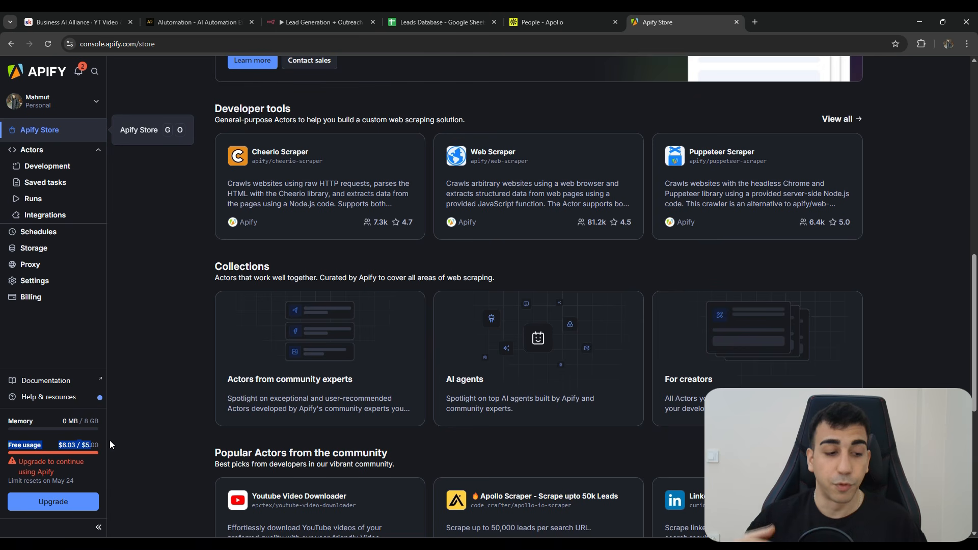
{"action": "left_click", "coordinate": [109, 440]}
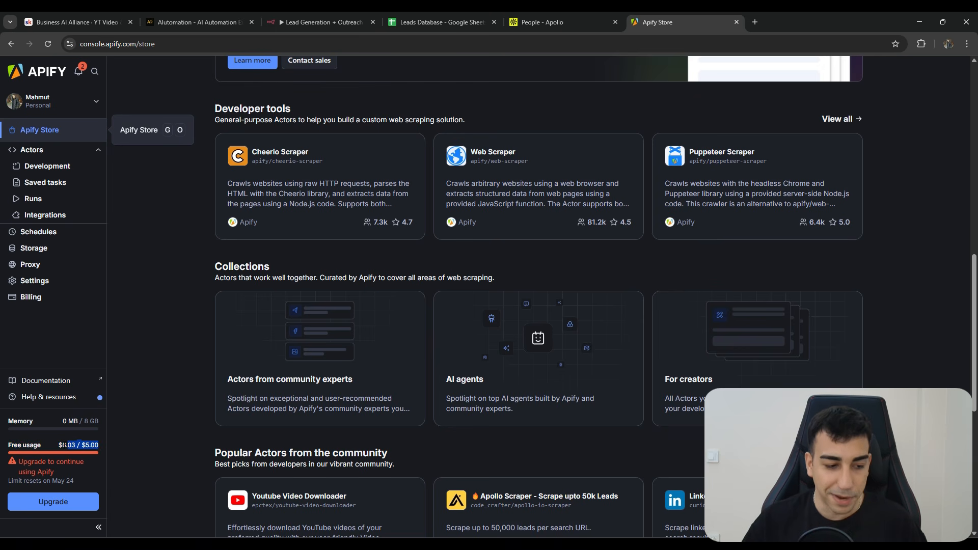
{"action": "left_click_drag", "start_coordinate": [77, 444], "coordinate": [100, 445]}
{"action": "scroll", "coordinate": [324, 478], "scroll_direction": "down", "scroll_amount": 1}
{"action": "scroll", "coordinate": [366, 275], "scroll_direction": "up", "scroll_amount": 3}
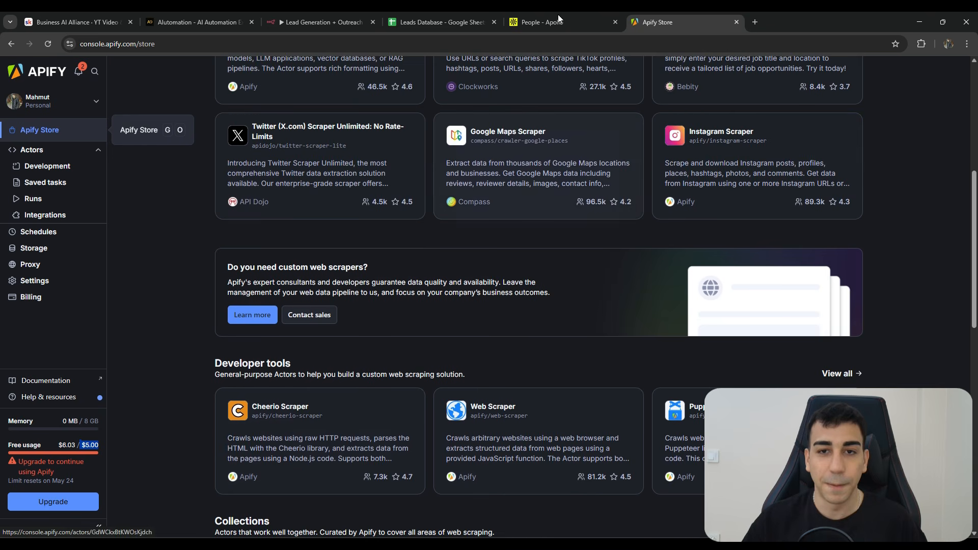
Search the Apify Store for "Apollo" and open the "Apollo Scraper - Scrape upto 50k Leads" Actor.
{"action": "left_click", "coordinate": [540, 22]}
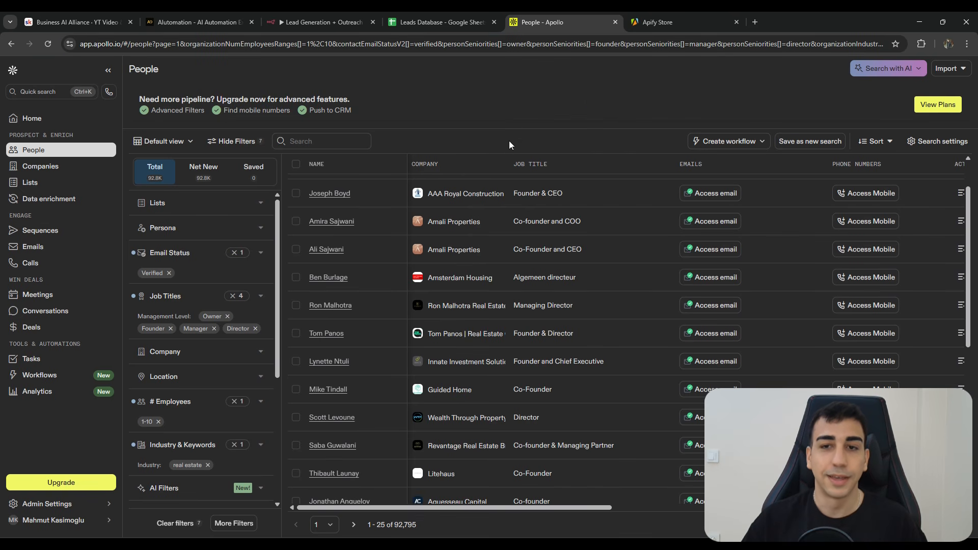
{"action": "left_click", "coordinate": [662, 22]}
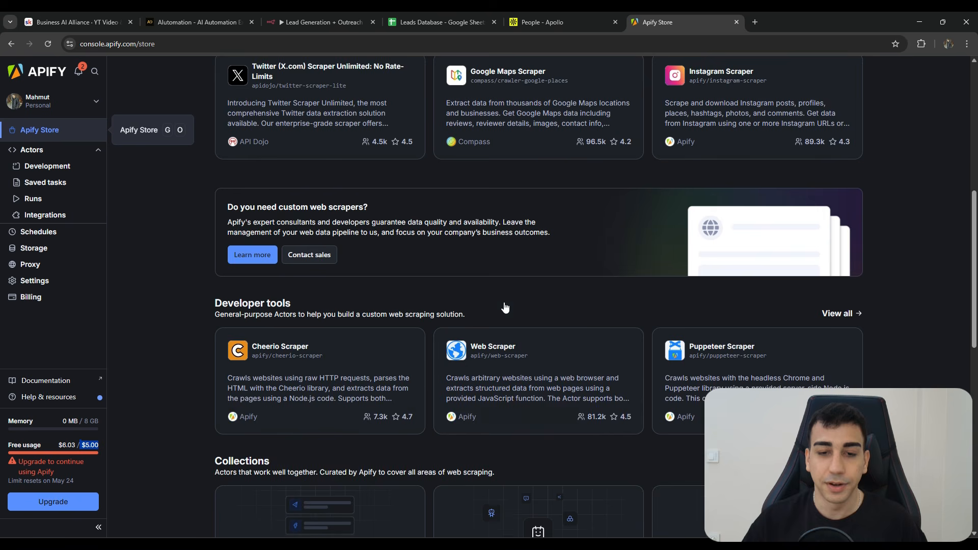
{"action": "scroll", "coordinate": [295, 169], "scroll_direction": "up", "scroll_amount": 5}
{"action": "left_click", "coordinate": [487, 209]}
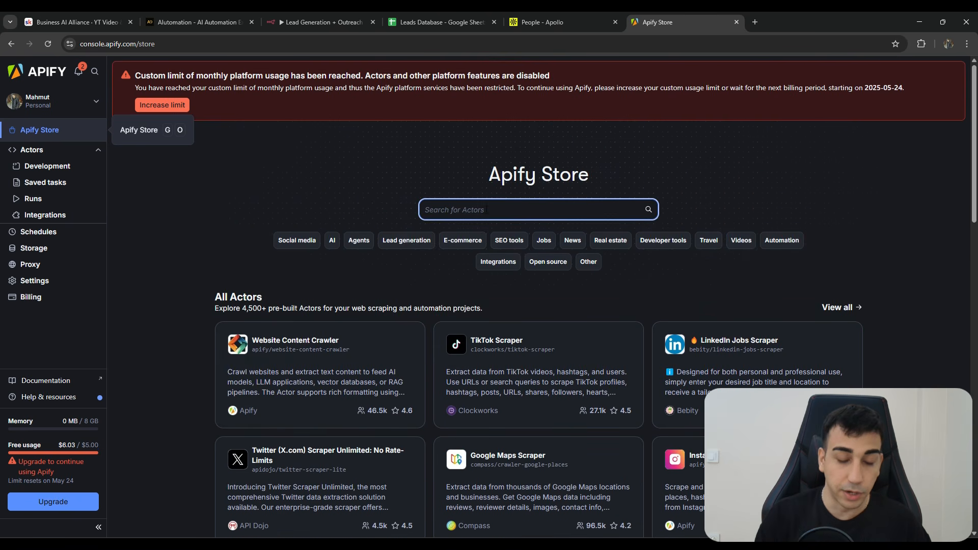
{"action": "type", "text": "Apollo S"}
{"action": "key", "text": "BackSpace"}
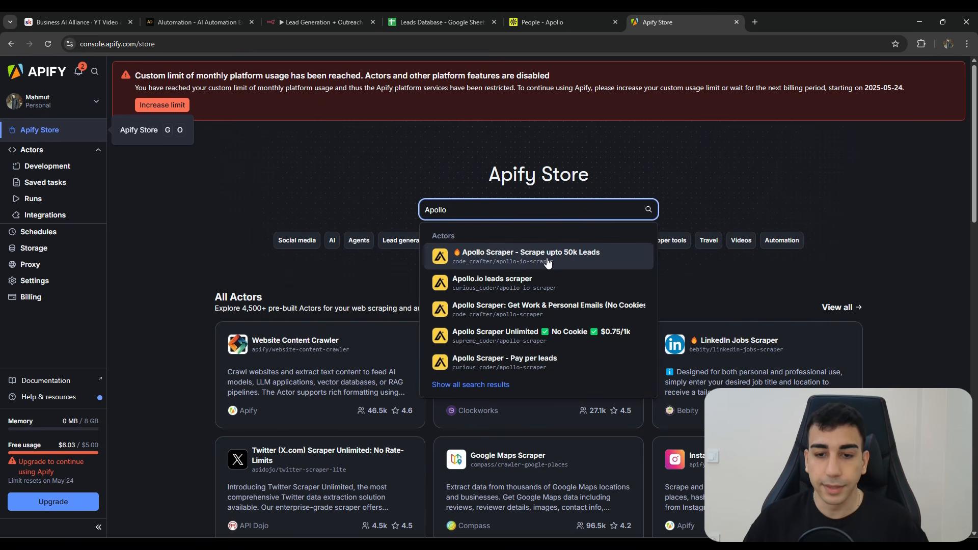
{"action": "left_click", "coordinate": [546, 259]}
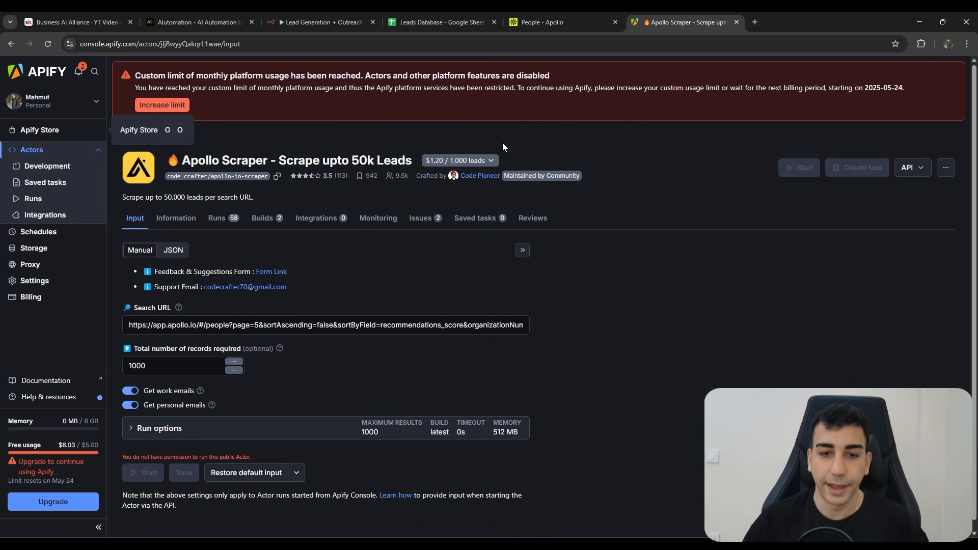
{"action": "scroll", "coordinate": [545, 267], "scroll_direction": "down", "scroll_amount": 1}
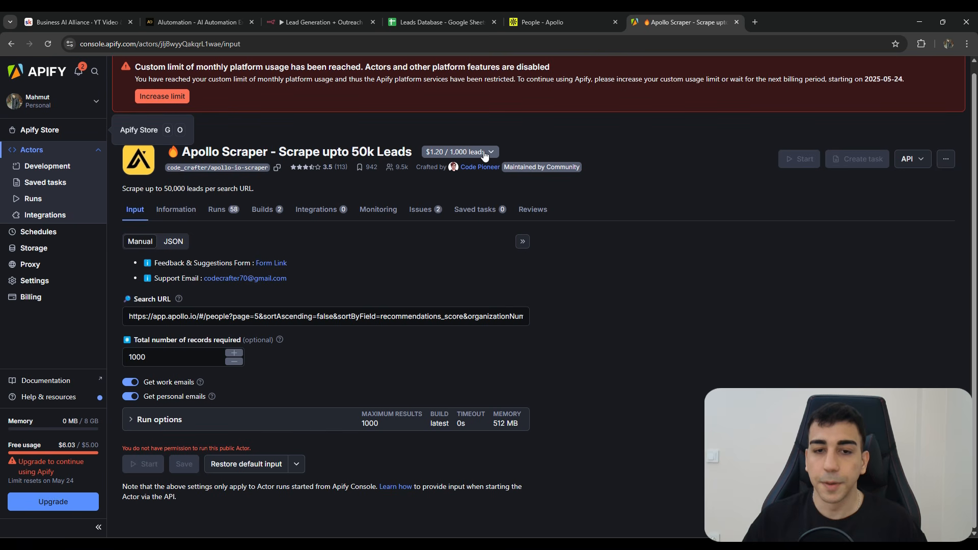
Check the Apollo Scraper's pay-per-result pricing details.
{"action": "left_click", "coordinate": [485, 154]}
{"action": "left_click_drag", "start_coordinate": [519, 222], "coordinate": [570, 222]}
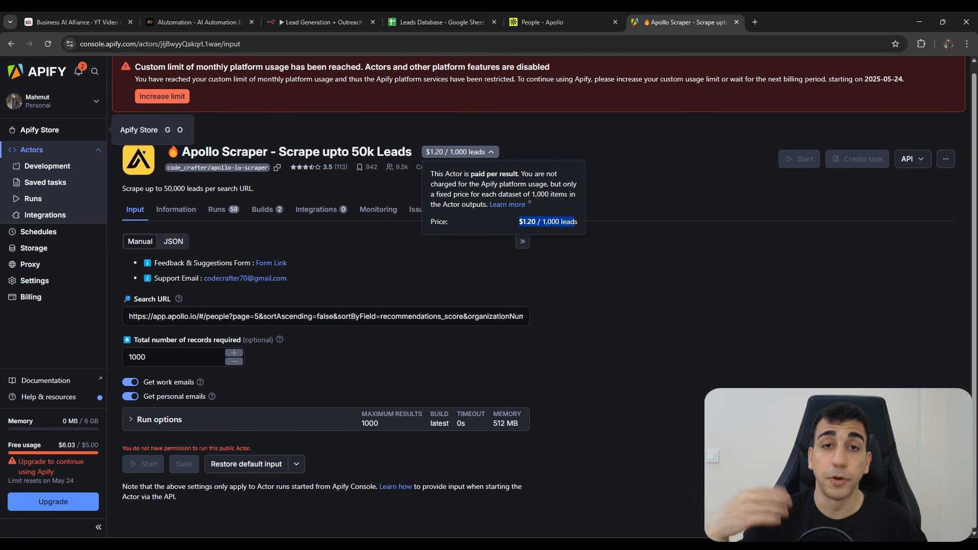
{"action": "left_click", "coordinate": [534, 210]}
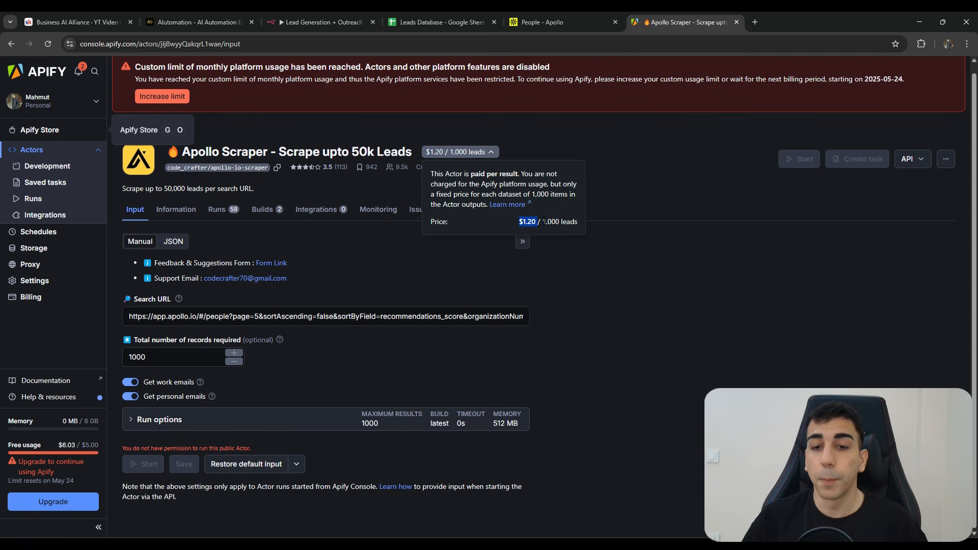
{"action": "left_click_drag", "start_coordinate": [541, 222], "coordinate": [586, 219]}
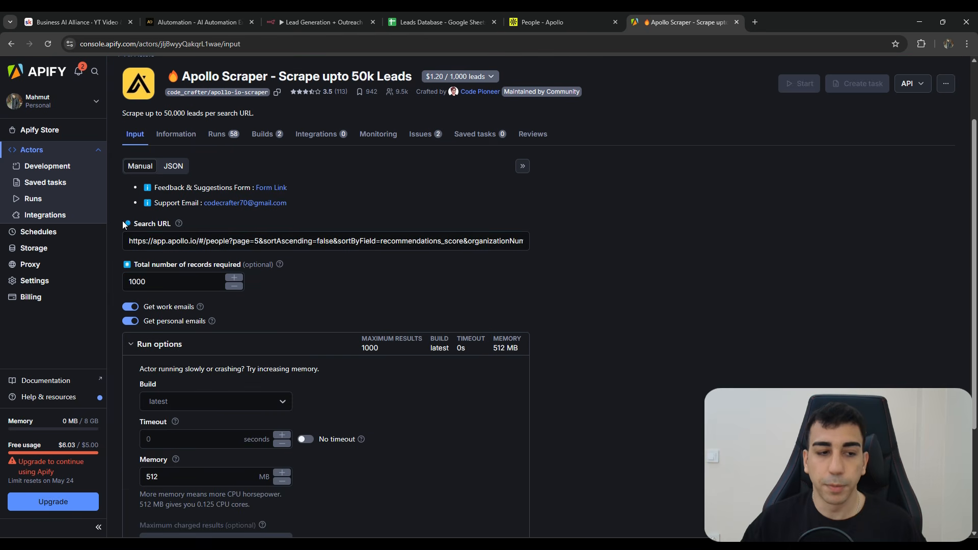
Copy the people search URL from Apollo and paste it into the Apify Actor's Search URL, replacing the default one.
{"action": "left_click_drag", "start_coordinate": [123, 222], "coordinate": [225, 221]}
{"action": "left_click", "coordinate": [546, 18]}
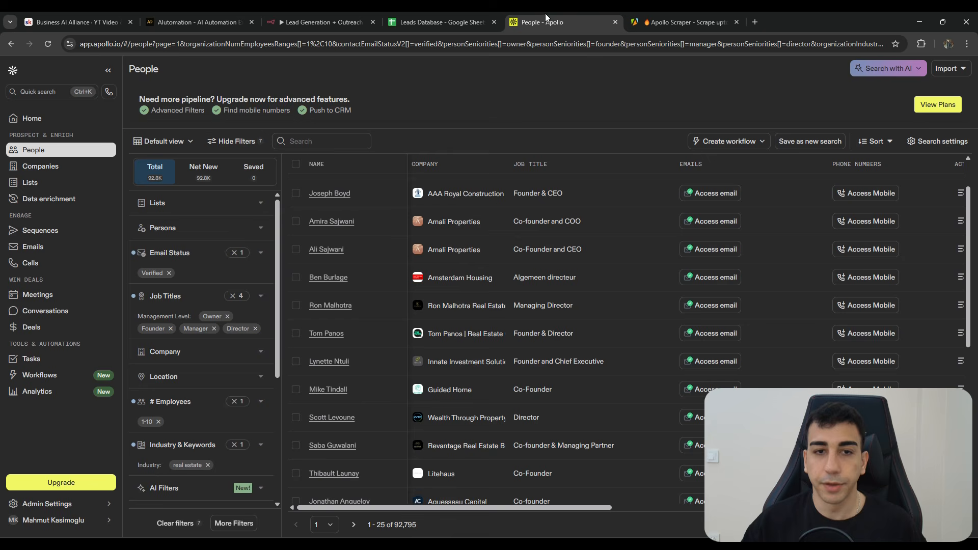
{"action": "left_click", "coordinate": [310, 45]}
{"action": "left_click", "coordinate": [664, 23]}
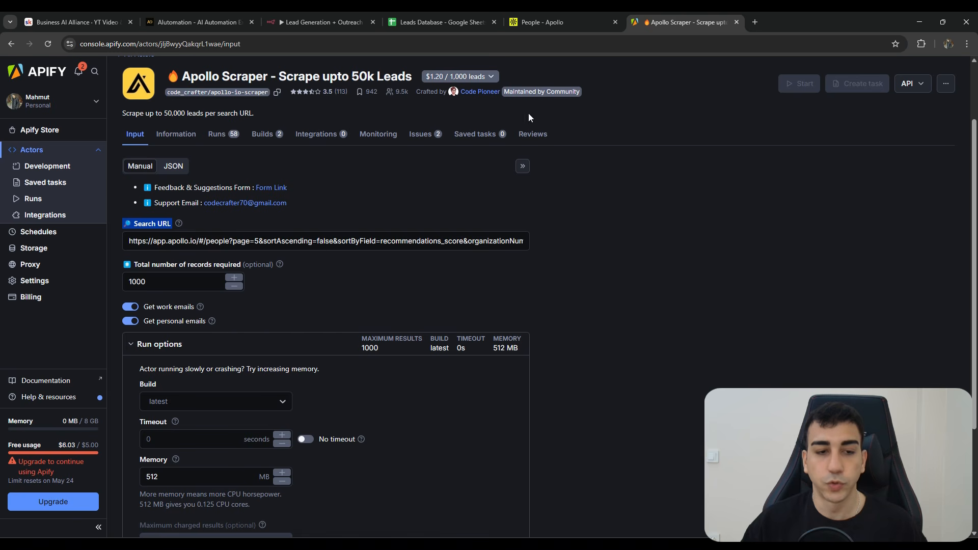
{"action": "left_click", "coordinate": [392, 240]}
{"action": "key", "text": "ctrl+a"}
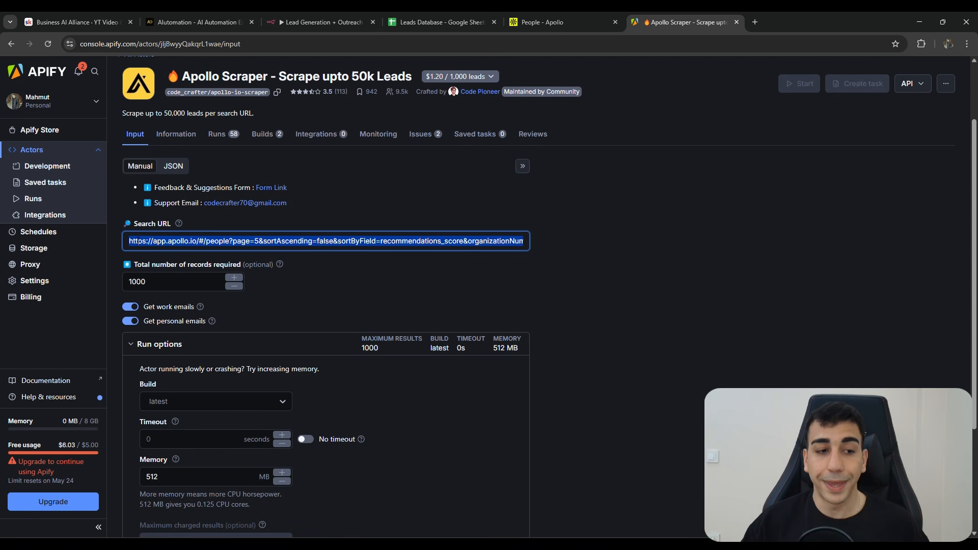
{"action": "key", "text": "ctrl+v"}
{"action": "left_click", "coordinate": [301, 252]}
Review the Actor's title and compare its pasted Search URL with the Apollo people search.
{"action": "left_click_drag", "start_coordinate": [165, 76], "coordinate": [412, 78]}
{"action": "left_click", "coordinate": [480, 242]}
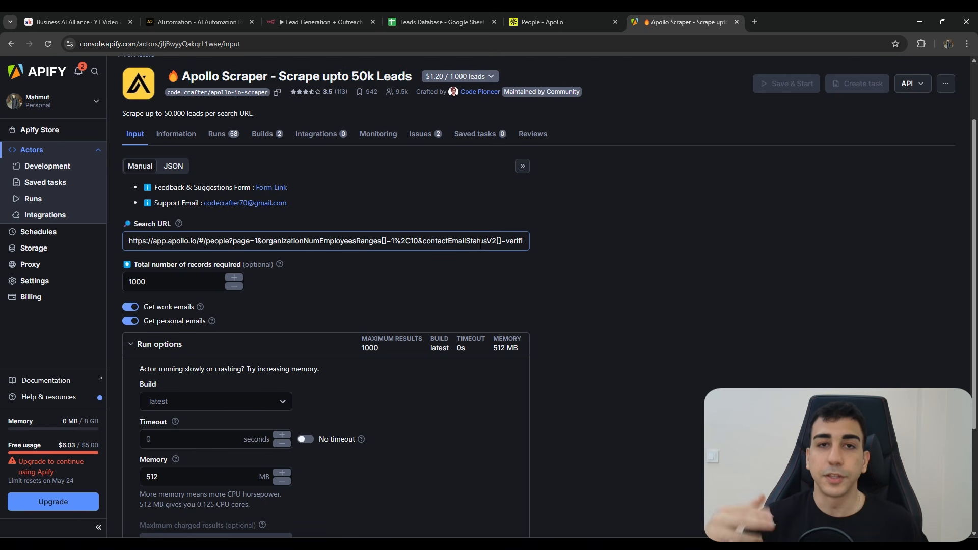
{"action": "left_click", "coordinate": [603, 23]}
{"action": "left_click", "coordinate": [688, 22]}
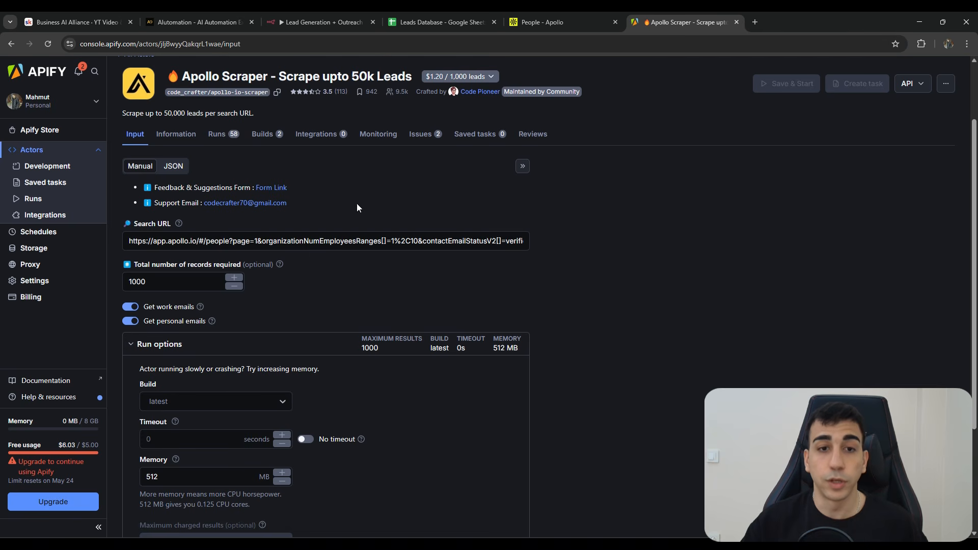
{"action": "left_click_drag", "start_coordinate": [129, 241], "coordinate": [487, 244]}
{"action": "left_click", "coordinate": [546, 278]}
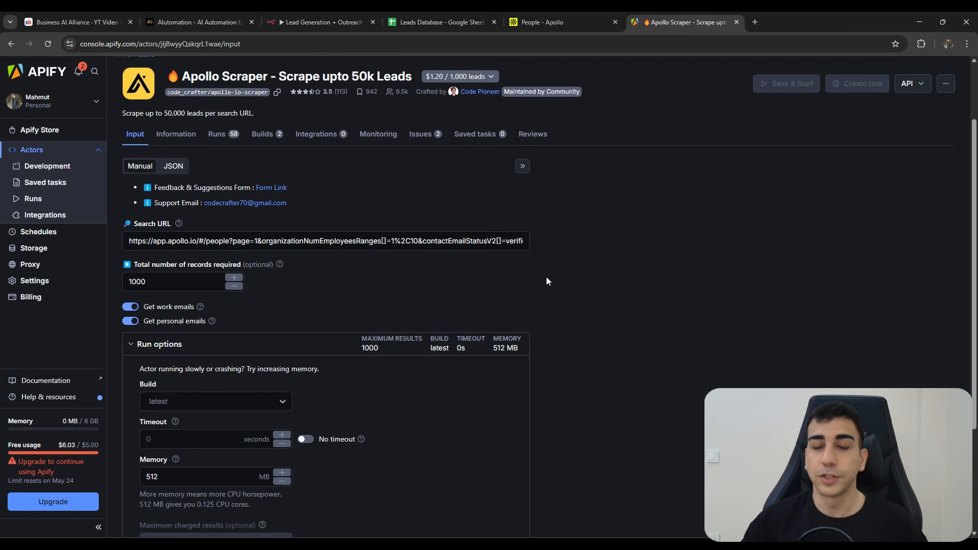
Set the total number of records required to 100.
{"action": "double_click", "coordinate": [141, 274]}
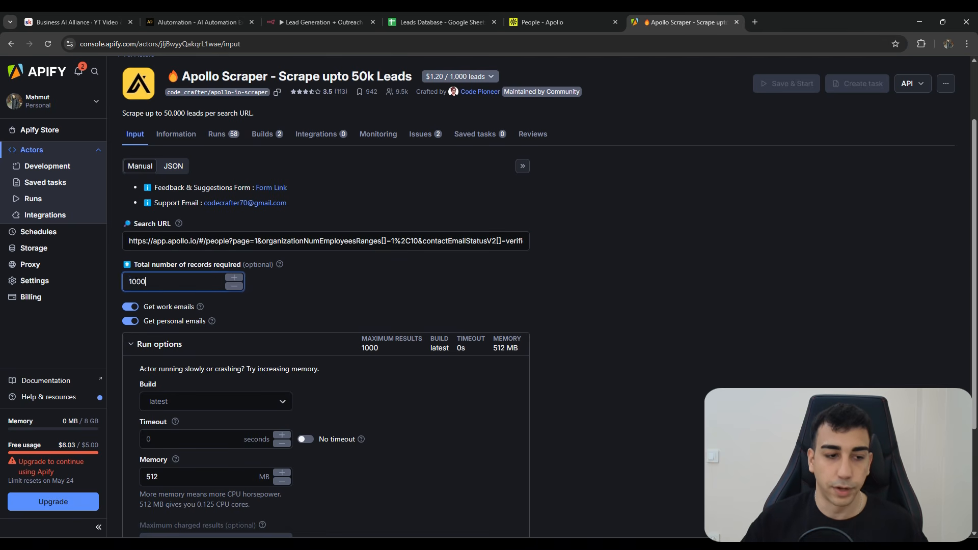
{"action": "left_click_drag", "start_coordinate": [156, 265], "coordinate": [239, 265]}
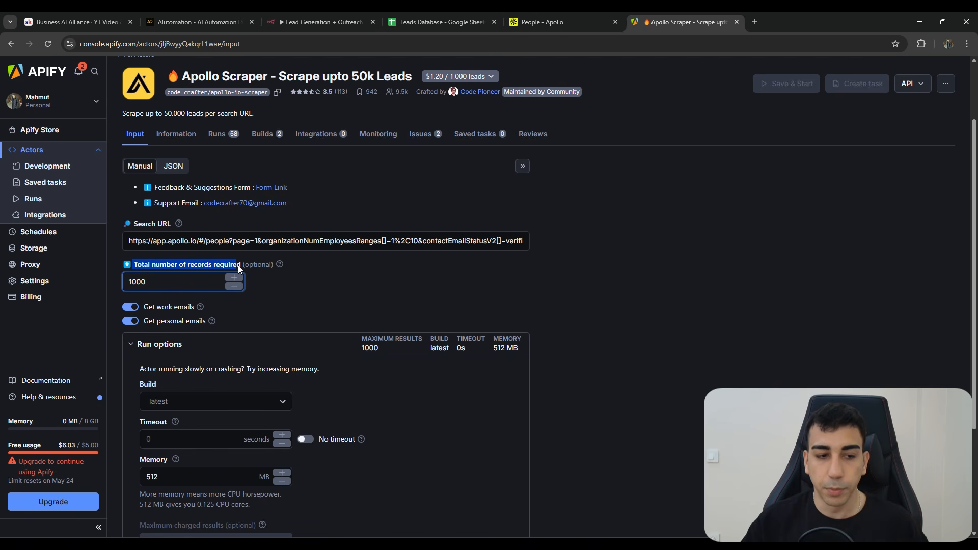
{"action": "left_click", "coordinate": [277, 283]}
{"action": "left_click_drag", "start_coordinate": [162, 281], "coordinate": [84, 274]}
{"action": "type", "text": "10"}
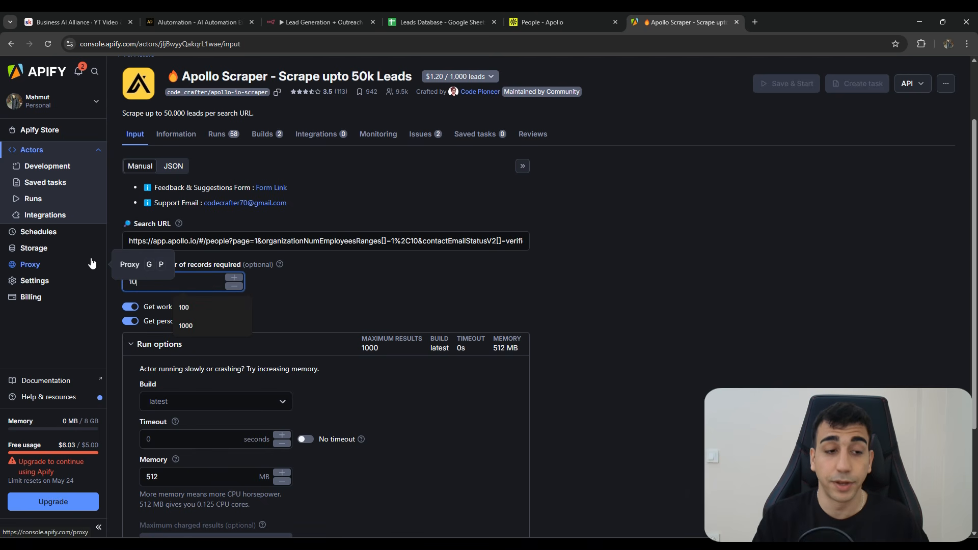
{"action": "left_click", "coordinate": [368, 291]}
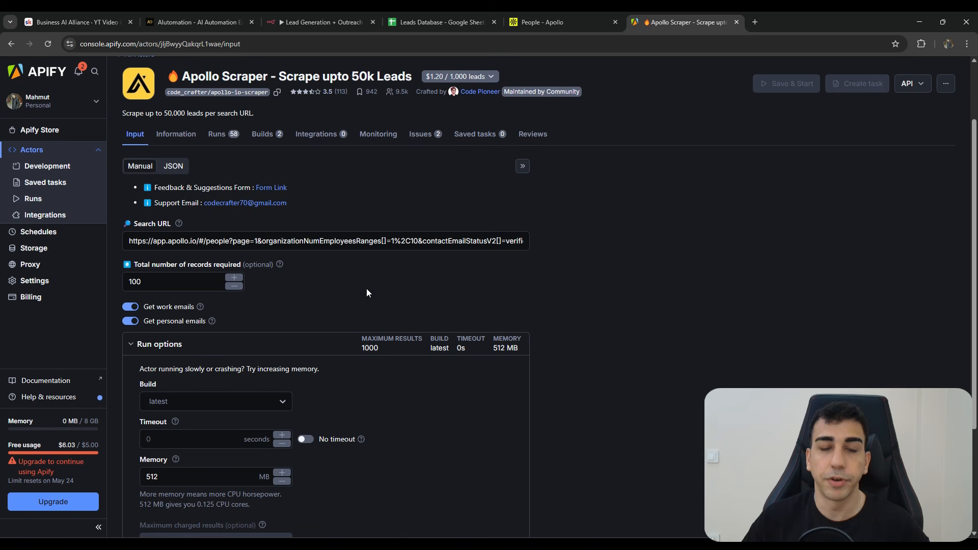
{"action": "scroll", "coordinate": [362, 287], "scroll_direction": "down", "scroll_amount": 2}
{"action": "scroll", "coordinate": [346, 285], "scroll_direction": "up", "scroll_amount": 1}
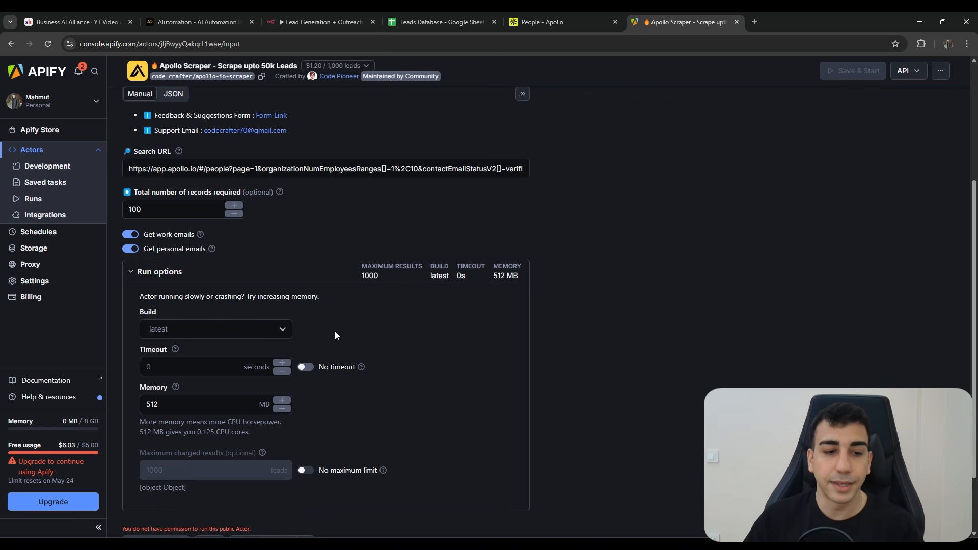
{"action": "scroll", "coordinate": [331, 356], "scroll_direction": "up", "scroll_amount": 2}
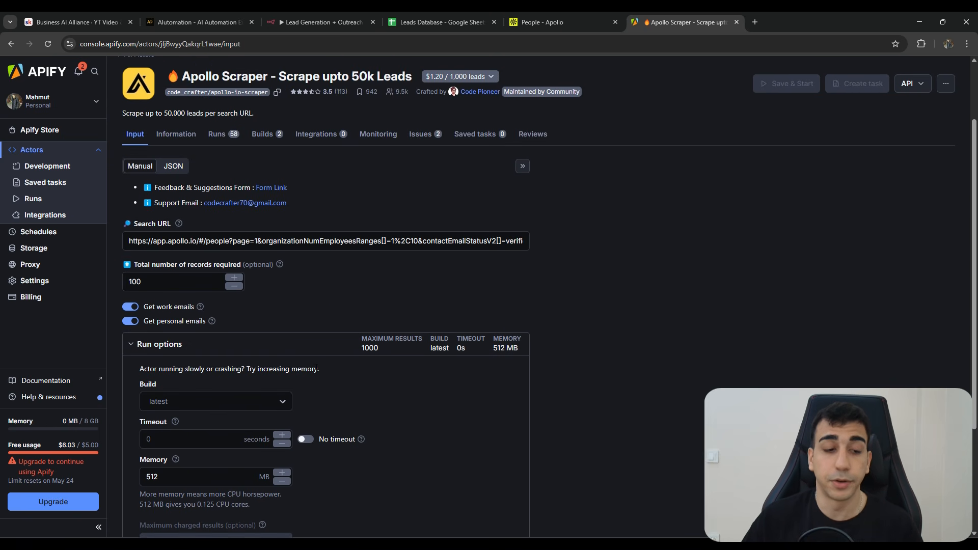
{"action": "scroll", "coordinate": [312, 382], "scroll_direction": "down", "scroll_amount": 2}
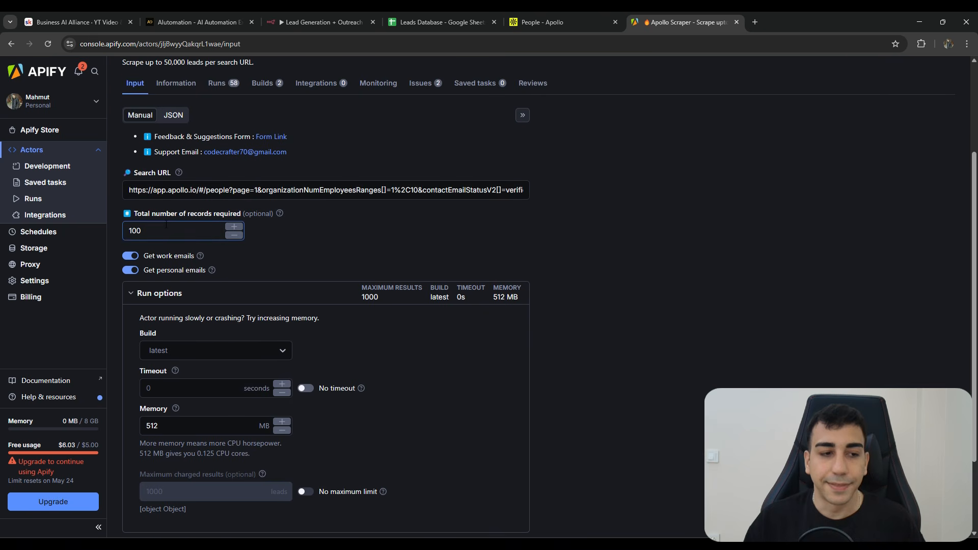
{"action": "left_click_drag", "start_coordinate": [131, 213], "coordinate": [66, 219]}
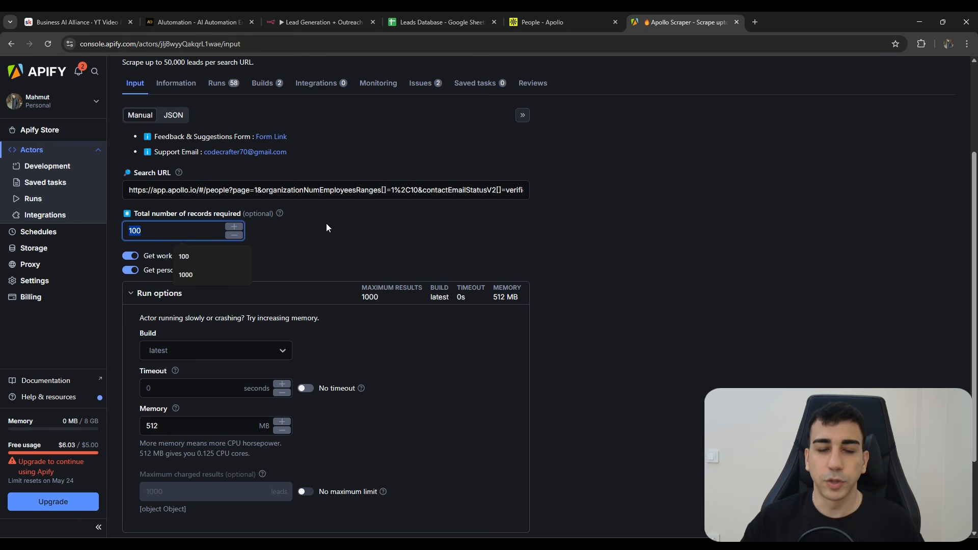
{"action": "left_click", "coordinate": [282, 224]}
Examine the page parameter in the Search URL and how it relates to the total number of records required.
{"action": "left_click", "coordinate": [239, 192]}
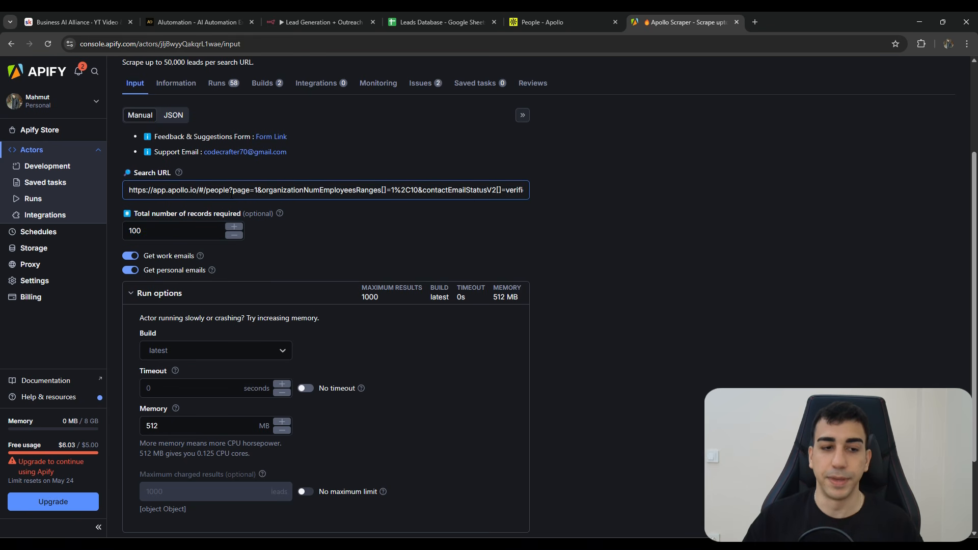
{"action": "mouse_move", "coordinate": [232, 193]}
{"action": "left_mouse_down"}
{"action": "mouse_move", "coordinate": [262, 192]}
{"action": "mouse_move", "coordinate": [233, 189]}
{"action": "left_mouse_up"}
{"action": "left_click", "coordinate": [256, 190]}
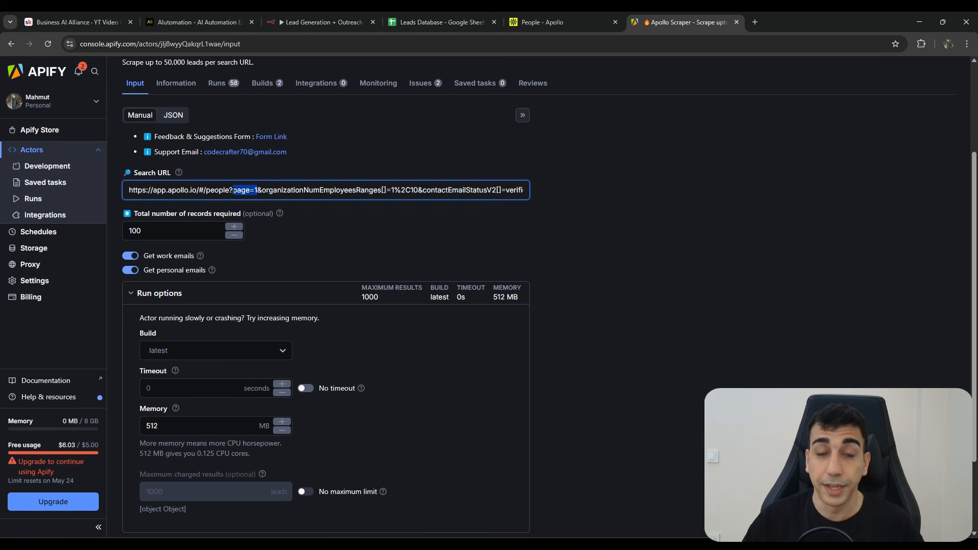
{"action": "left_click", "coordinate": [304, 202]}
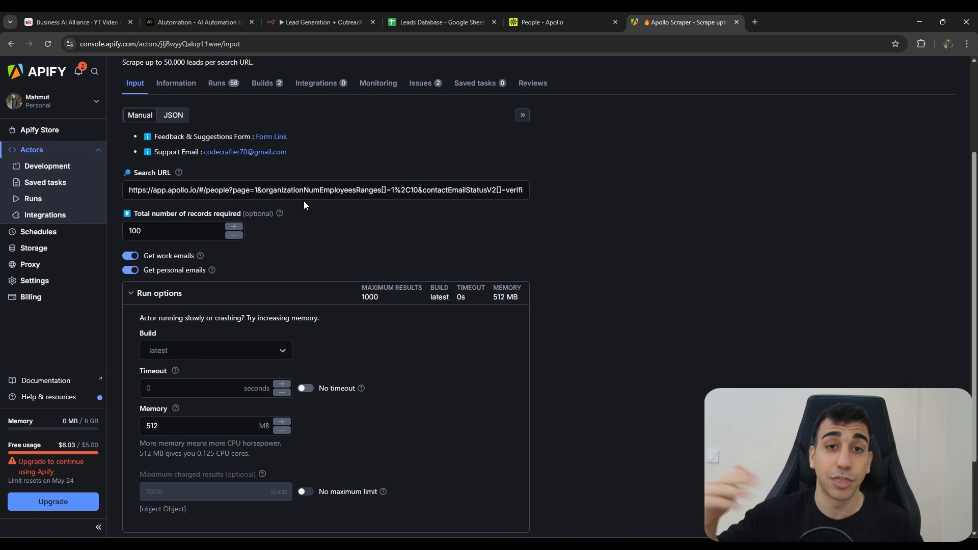
{"action": "left_click", "coordinate": [257, 190]}
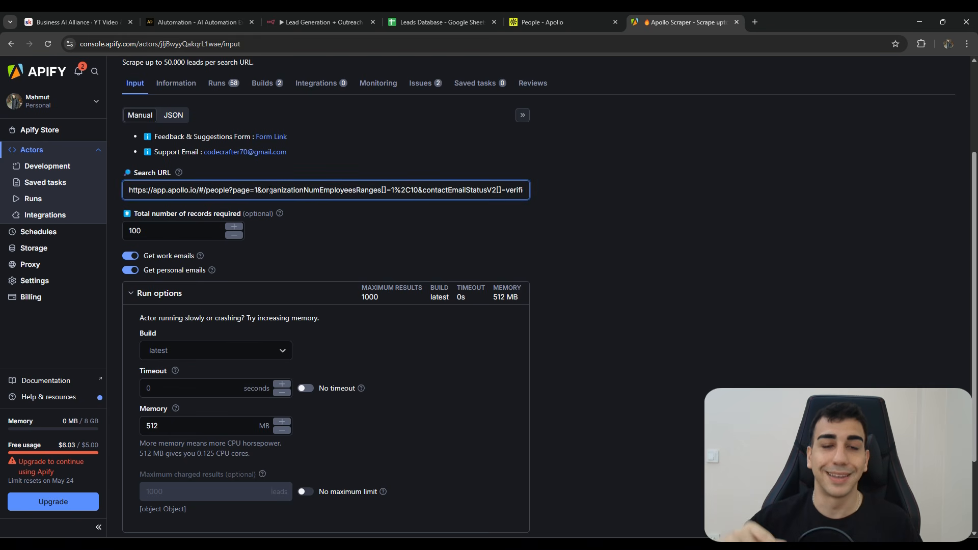
{"action": "left_click_drag", "start_coordinate": [256, 194], "coordinate": [229, 194]}
{"action": "left_click", "coordinate": [255, 203]}
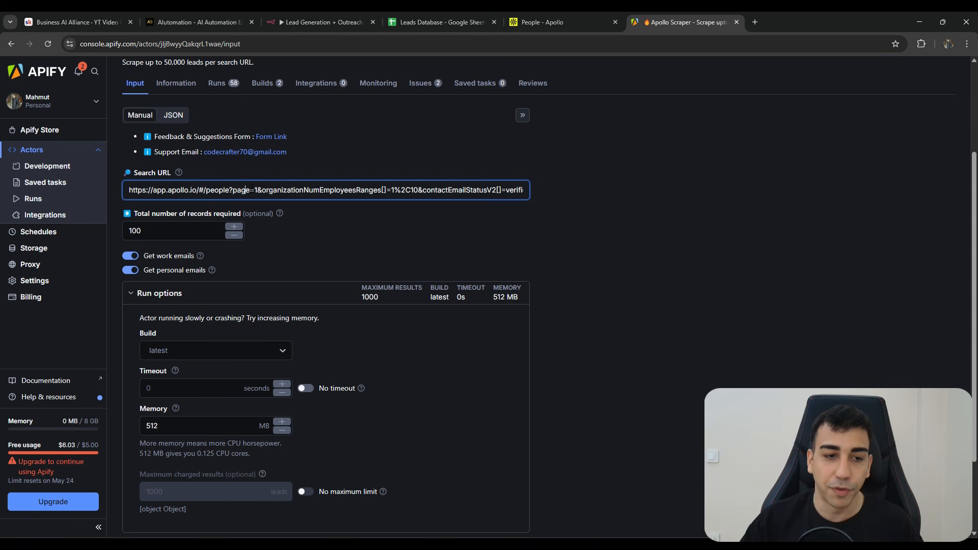
{"action": "left_click_drag", "start_coordinate": [127, 232], "coordinate": [254, 235]}
{"action": "key", "text": "ctrl+c"}
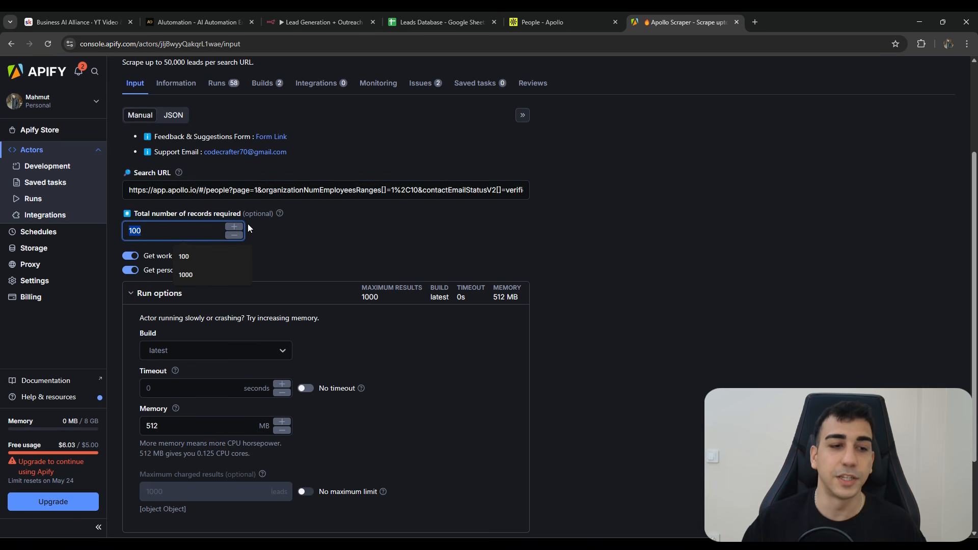
{"action": "left_click", "coordinate": [356, 236]}
Switch to the n8n workflow and inspect the Apollo URLs in the Lead Configuration node's searchUrl array in the expanded editor.
{"action": "left_click", "coordinate": [336, 22]}
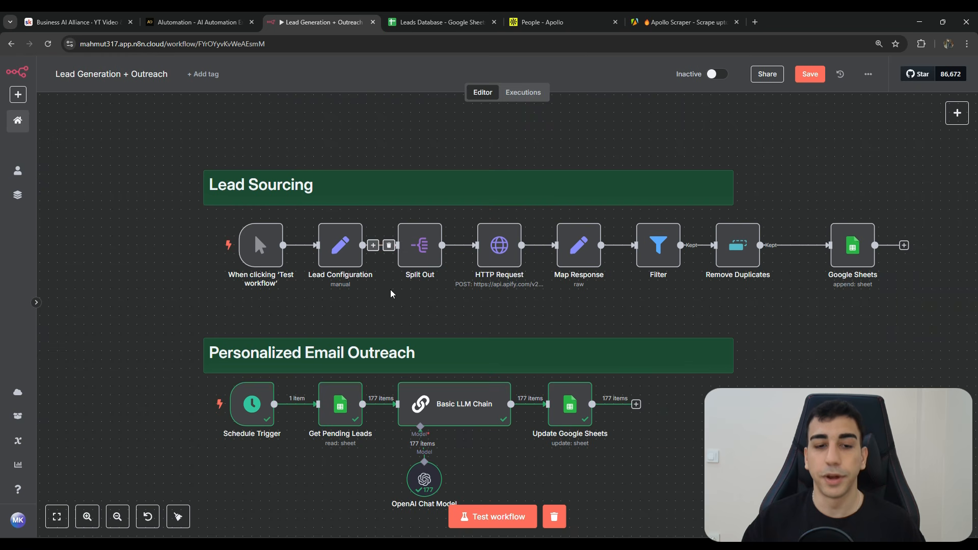
{"action": "double_click", "coordinate": [336, 259]}
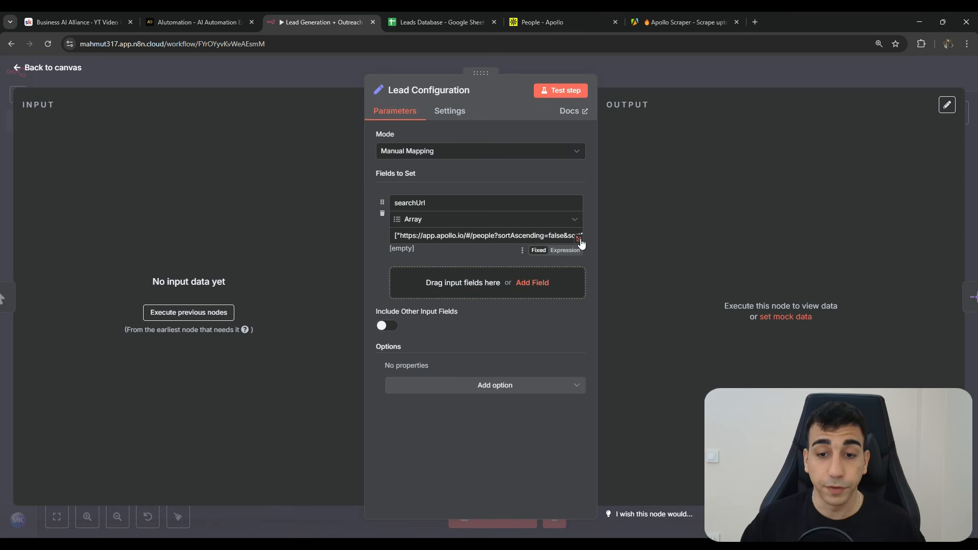
{"action": "left_click", "coordinate": [579, 239]}
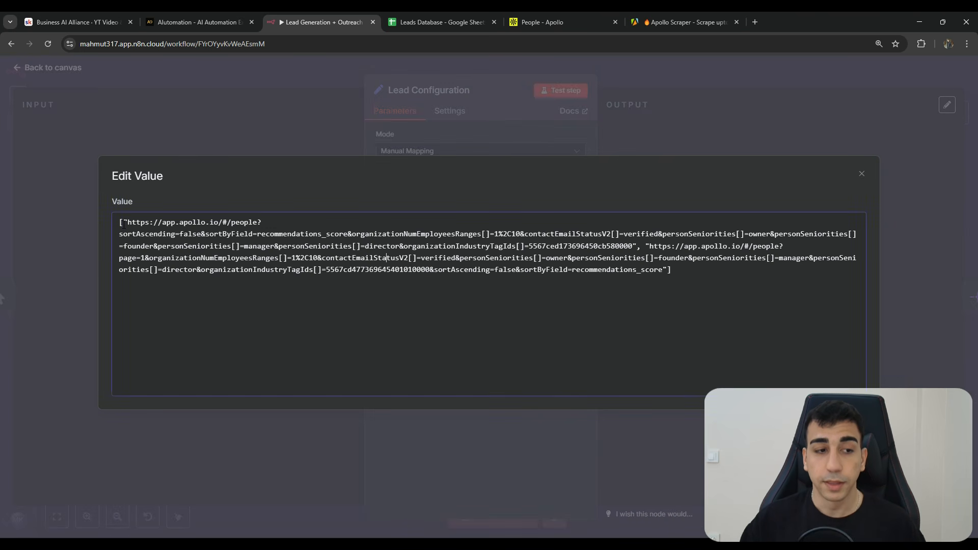
{"action": "left_click_drag", "start_coordinate": [124, 223], "coordinate": [667, 269]}
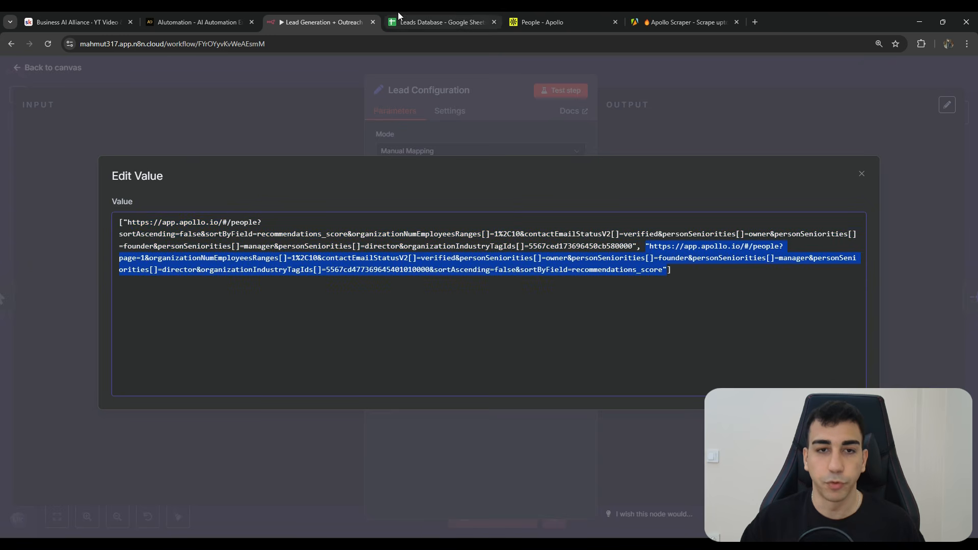
Return to the Apollo Scraper in Apify and examine its Search URL parameters and input settings.
{"action": "left_click", "coordinate": [682, 20]}
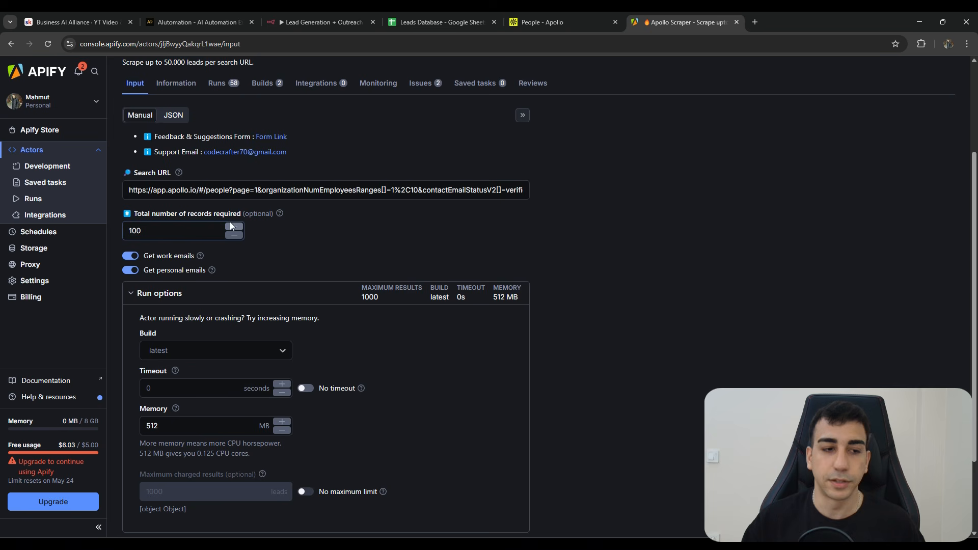
{"action": "left_click_drag", "start_coordinate": [233, 189], "coordinate": [515, 190]}
{"action": "left_click", "coordinate": [345, 254]}
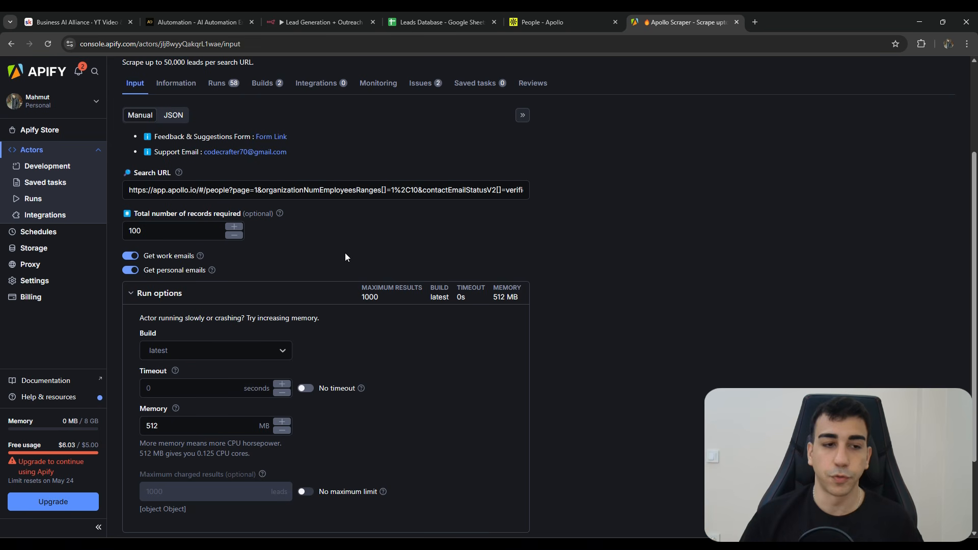
{"action": "scroll", "coordinate": [344, 252], "scroll_direction": "up", "scroll_amount": 3}
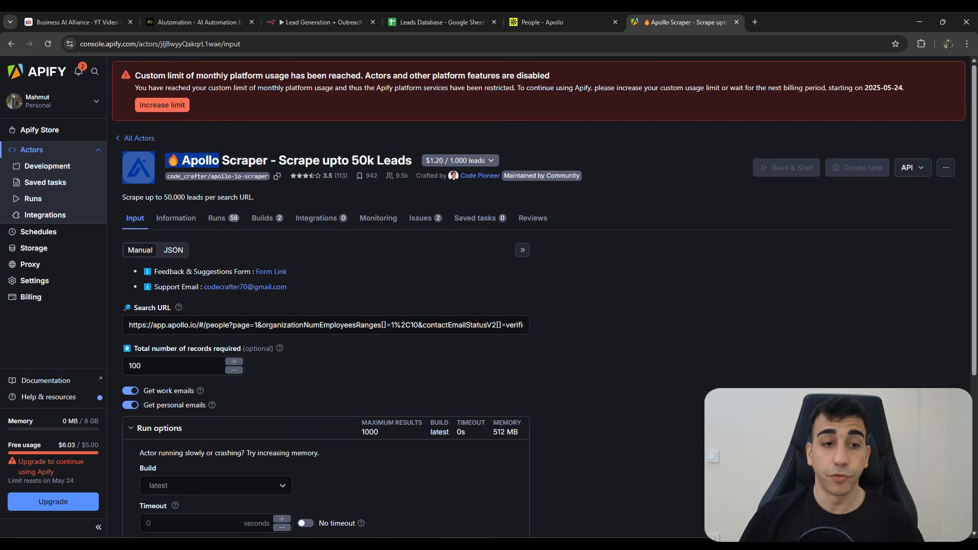
{"action": "scroll", "coordinate": [362, 274], "scroll_direction": "down", "scroll_amount": 2}
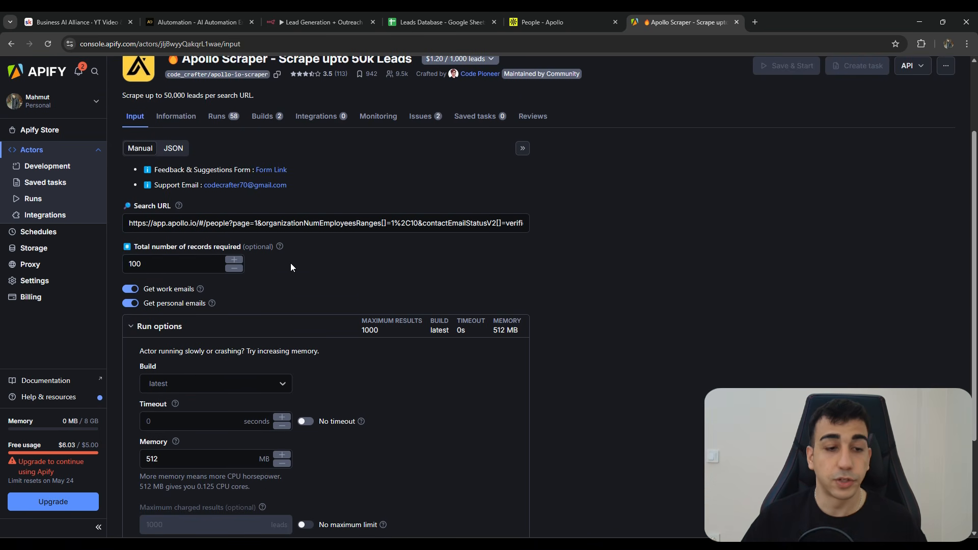
{"action": "scroll", "coordinate": [291, 264], "scroll_direction": "up", "scroll_amount": 1}
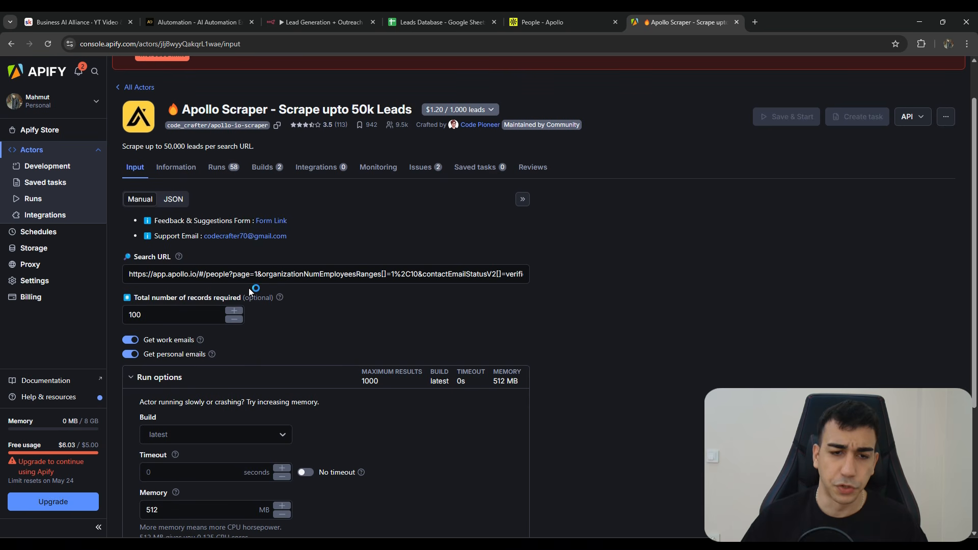
{"action": "left_click", "coordinate": [310, 274]}
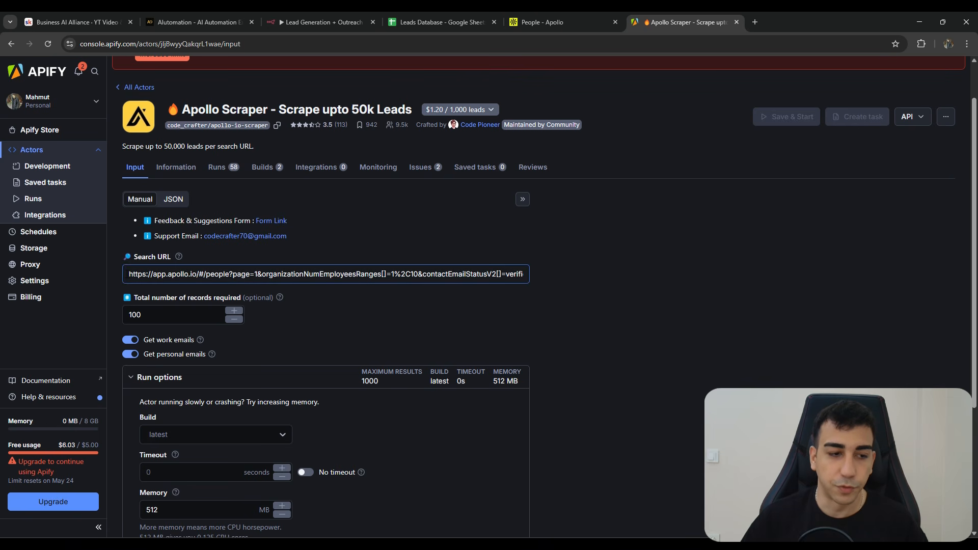
{"action": "left_click", "coordinate": [129, 274]}
{"action": "scroll", "coordinate": [328, 320], "scroll_direction": "up", "scroll_amount": 1}
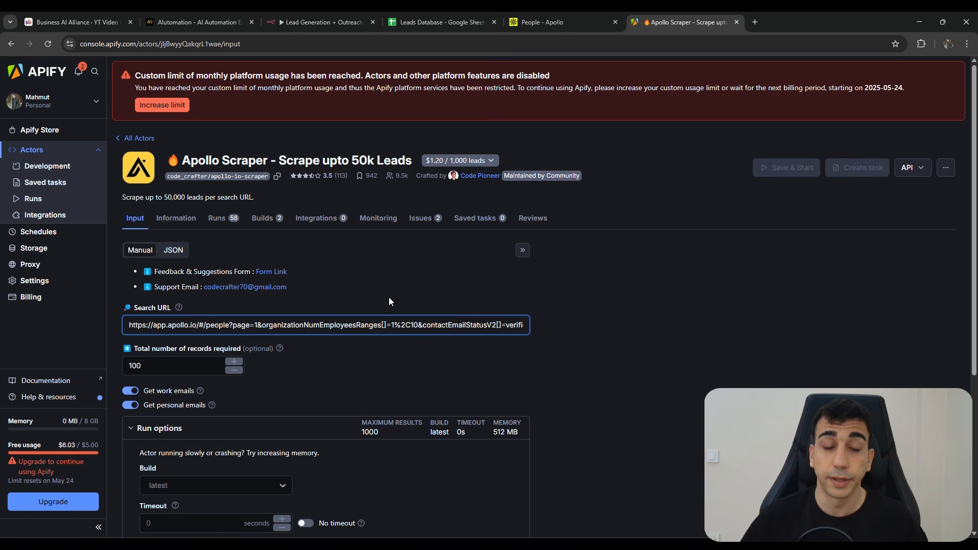
{"action": "double_click", "coordinate": [138, 325]}
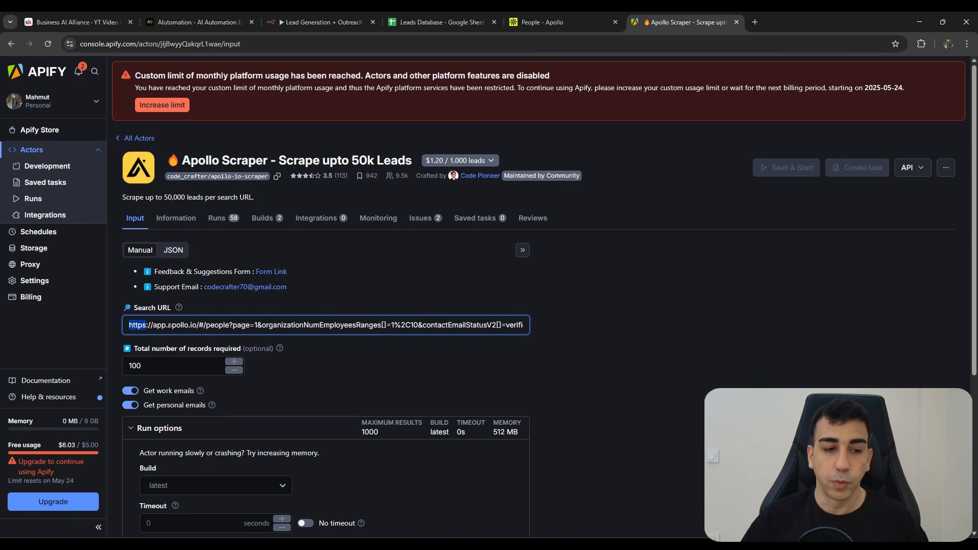
Compare the Search URL with the Apollo people search and try replacing it with the copied Apollo URL in Apify.
{"action": "left_click_drag", "start_coordinate": [137, 325], "coordinate": [411, 325]}
{"action": "left_click", "coordinate": [534, 22]}
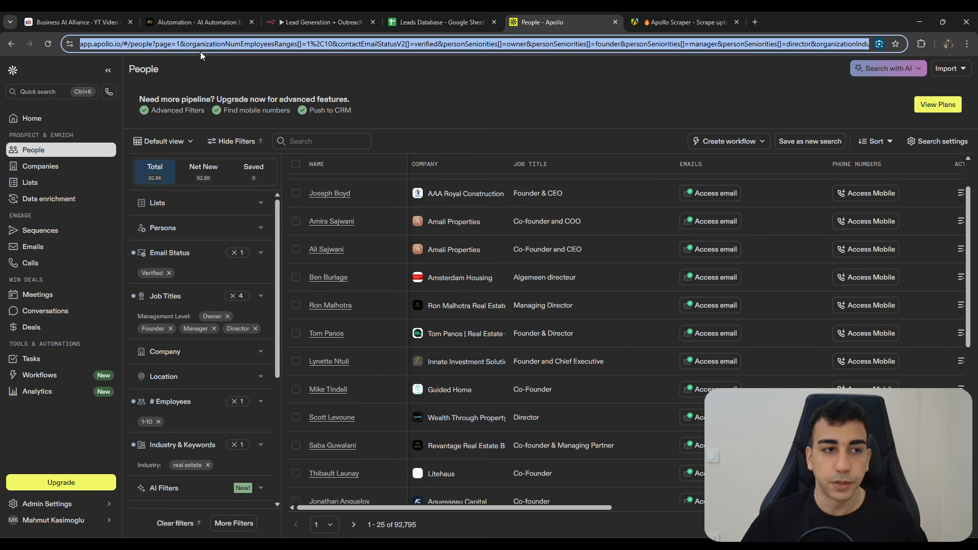
{"action": "left_click", "coordinate": [691, 18]}
{"action": "left_click", "coordinate": [258, 341]}
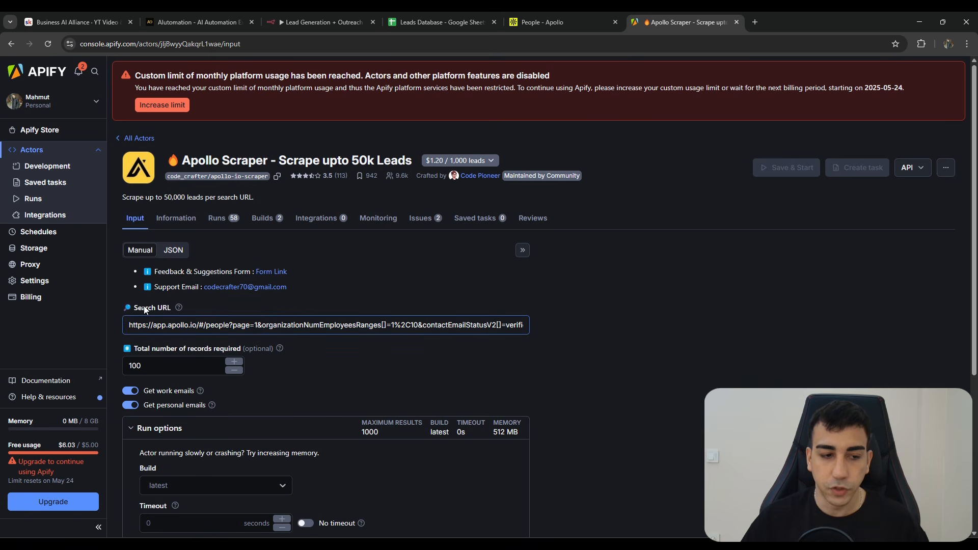
{"action": "left_click", "coordinate": [184, 325]}
{"action": "key", "text": "ctrl+a"}
{"action": "key", "text": "ctrl+v"}
{"action": "scroll", "coordinate": [277, 369], "scroll_direction": "down", "scroll_amount": 2}
{"action": "key", "text": "ctrl+z"}
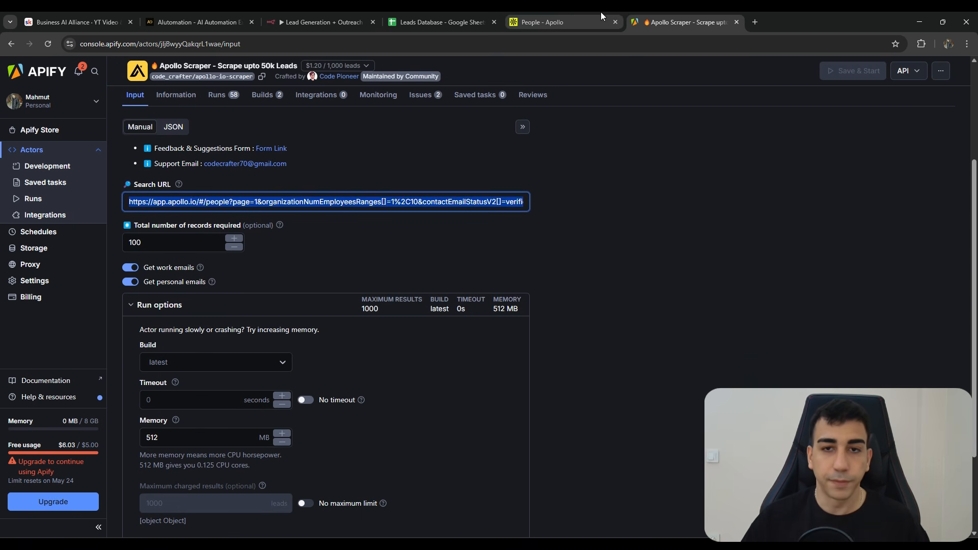
{"action": "left_click", "coordinate": [601, 18]}
{"action": "left_click", "coordinate": [664, 15]}
{"action": "left_click", "coordinate": [359, 216]}
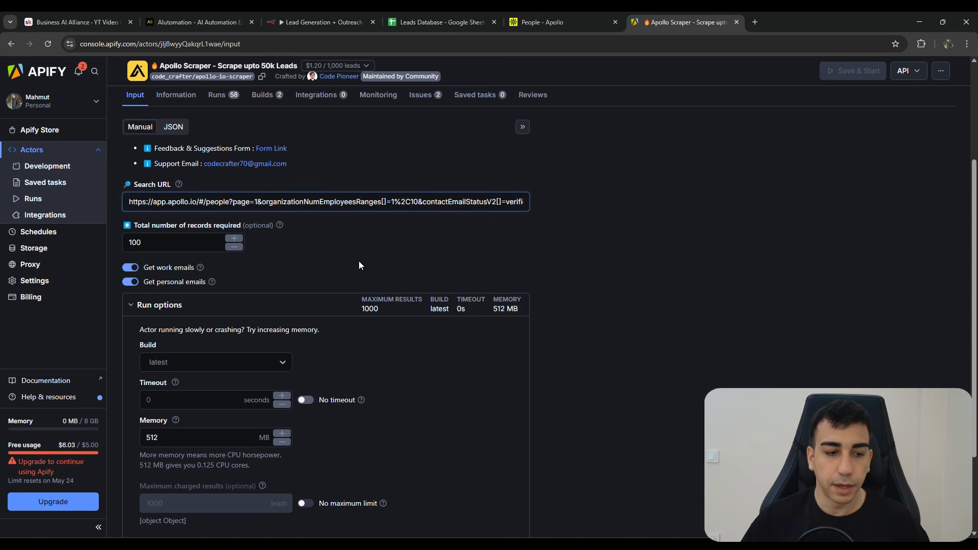
Review the Apollo Scraper's run options and the run permission notice beneath them.
{"action": "scroll", "coordinate": [359, 265], "scroll_direction": "down", "scroll_amount": 2}
{"action": "scroll", "coordinate": [229, 271], "scroll_direction": "up", "scroll_amount": 2}
{"action": "scroll", "coordinate": [170, 460], "scroll_direction": "down", "scroll_amount": 2}
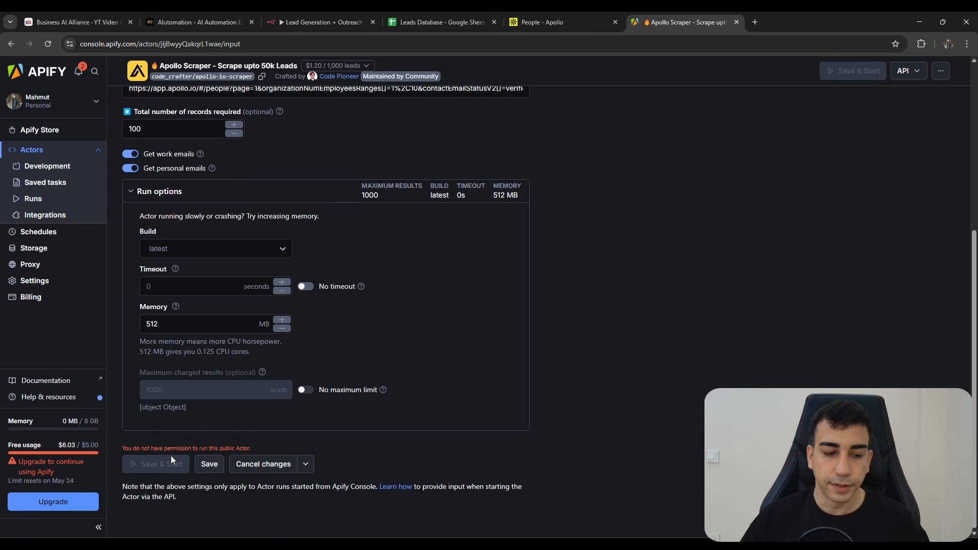
{"action": "left_click_drag", "start_coordinate": [115, 448], "coordinate": [258, 450]}
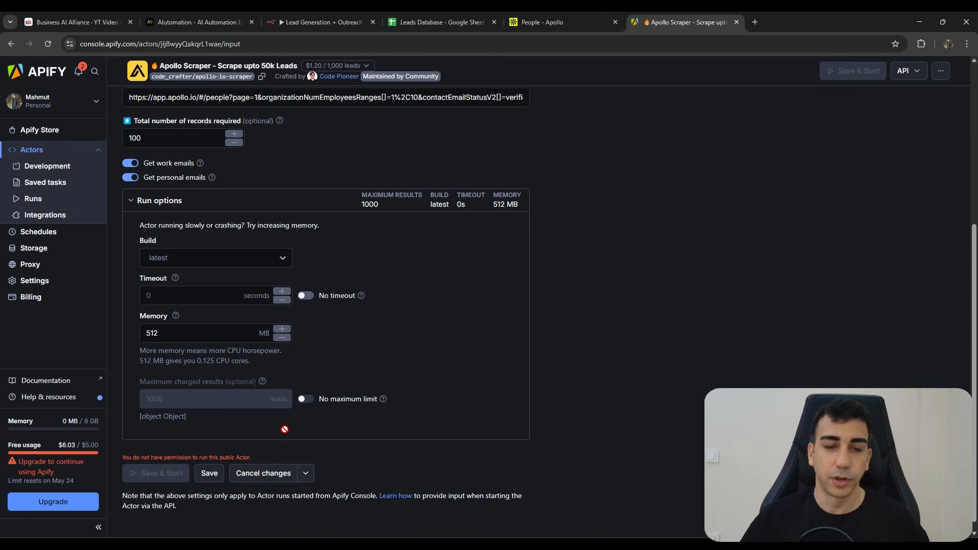
{"action": "scroll", "coordinate": [582, 191], "scroll_direction": "up", "scroll_amount": 5}
{"action": "scroll", "coordinate": [253, 414], "scroll_direction": "down", "scroll_amount": 1}
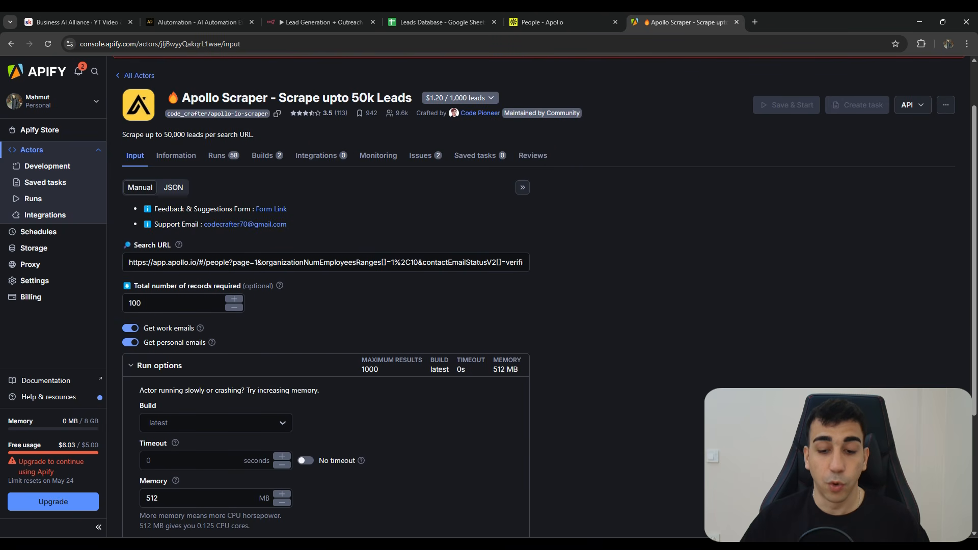
Look over the n8n workflow canvas, return to the Apollo Scraper in Apify and open its API options.
{"action": "left_click", "coordinate": [319, 18]}
{"action": "left_click", "coordinate": [691, 106]}
{"action": "left_click", "coordinate": [694, 70]}
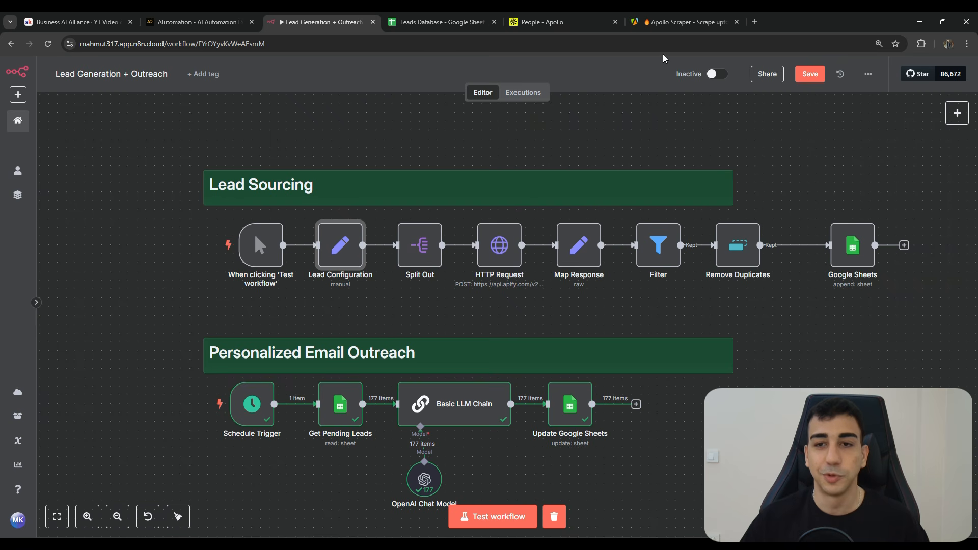
{"action": "left_click", "coordinate": [682, 22]}
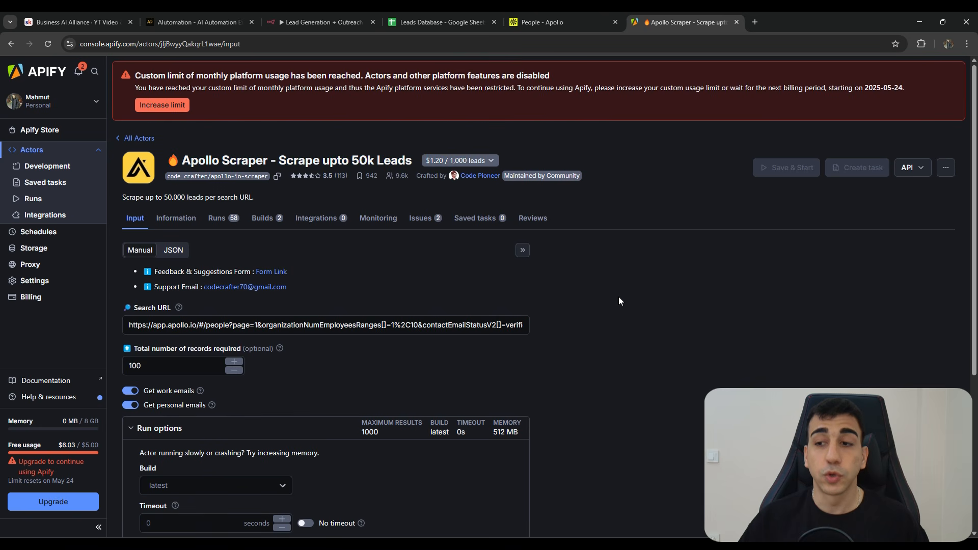
{"action": "left_click", "coordinate": [914, 168]}
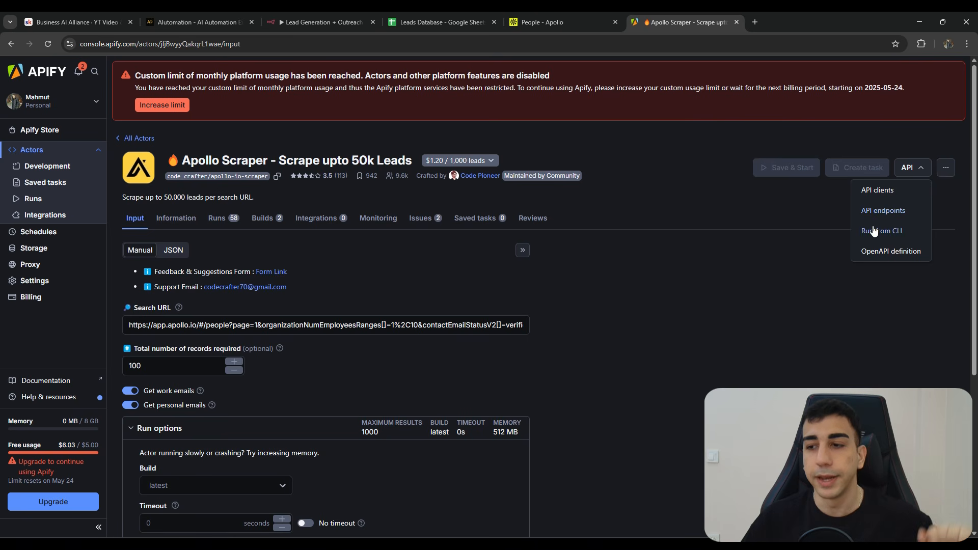
Switch to the n8n workflow and open the HTTP Request node's parameters.
{"action": "left_click", "coordinate": [321, 22]}
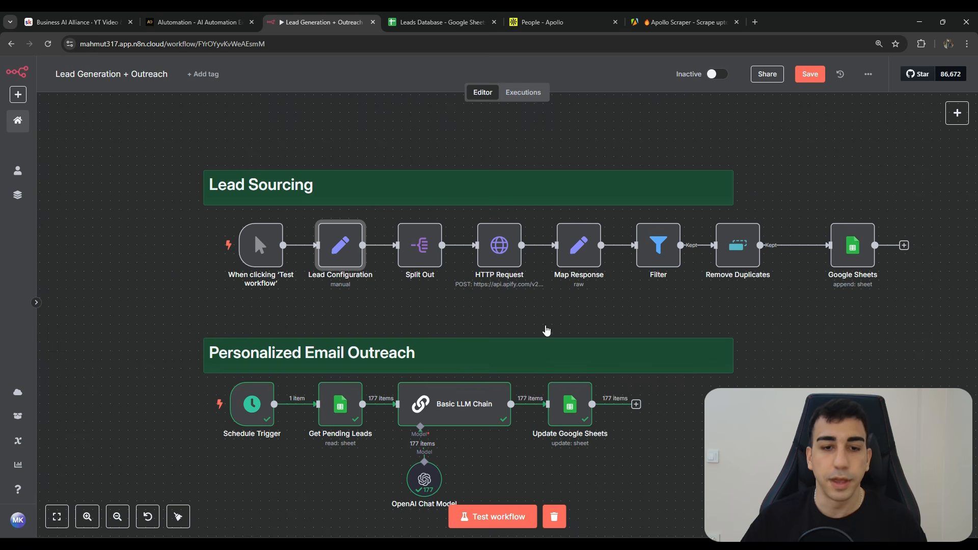
{"action": "left_click_drag", "start_coordinate": [525, 281], "coordinate": [531, 295]}
{"action": "left_click", "coordinate": [415, 217]}
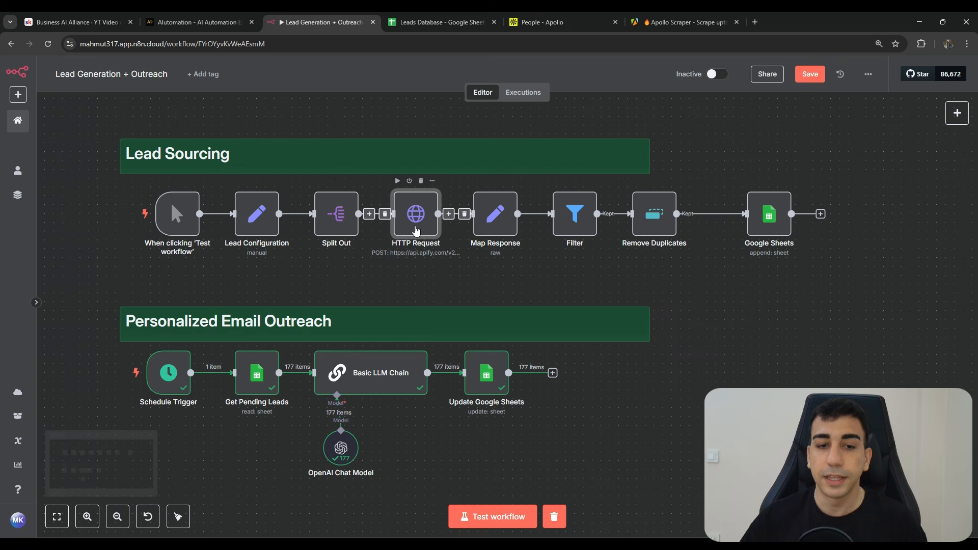
{"action": "double_click", "coordinate": [438, 251]}
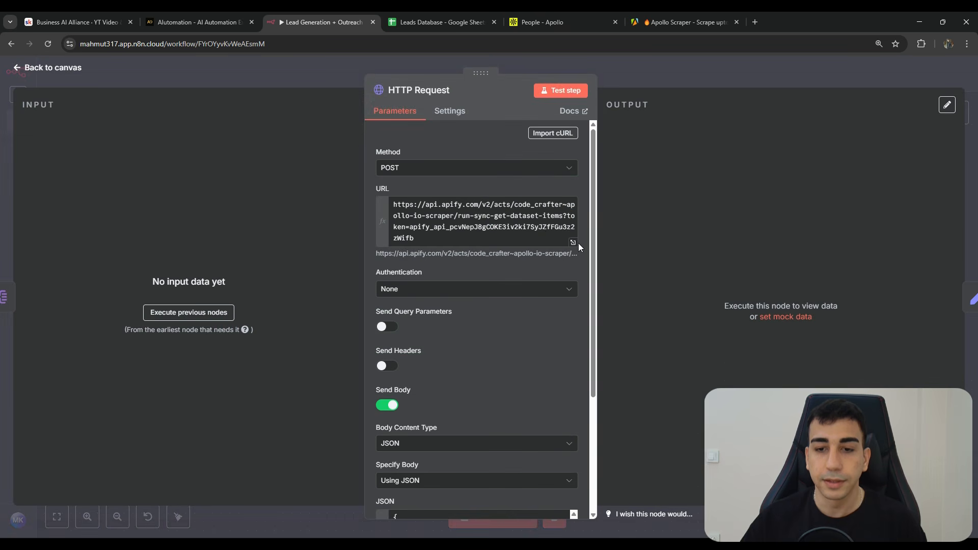
{"action": "left_click", "coordinate": [560, 22]}
{"action": "left_click", "coordinate": [684, 22]}
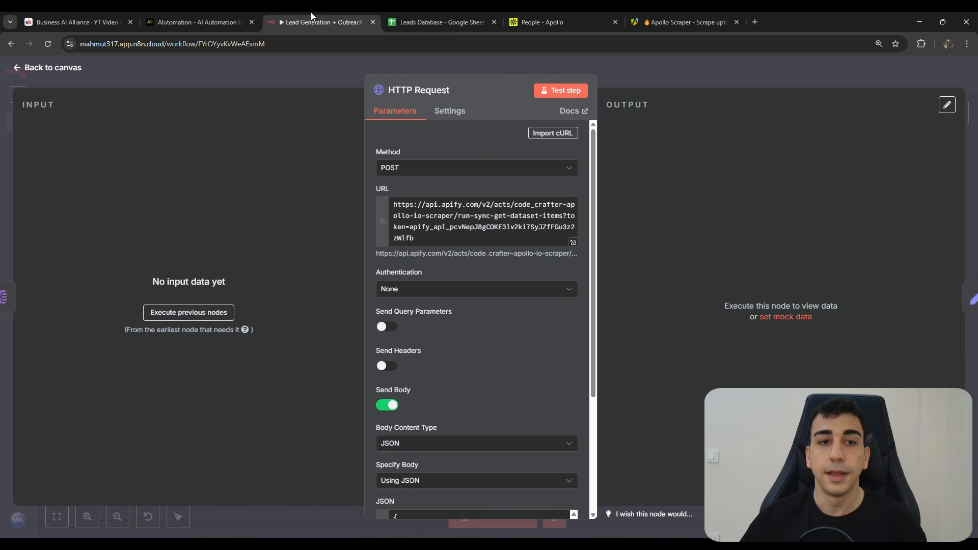
{"action": "left_click", "coordinate": [321, 22]}
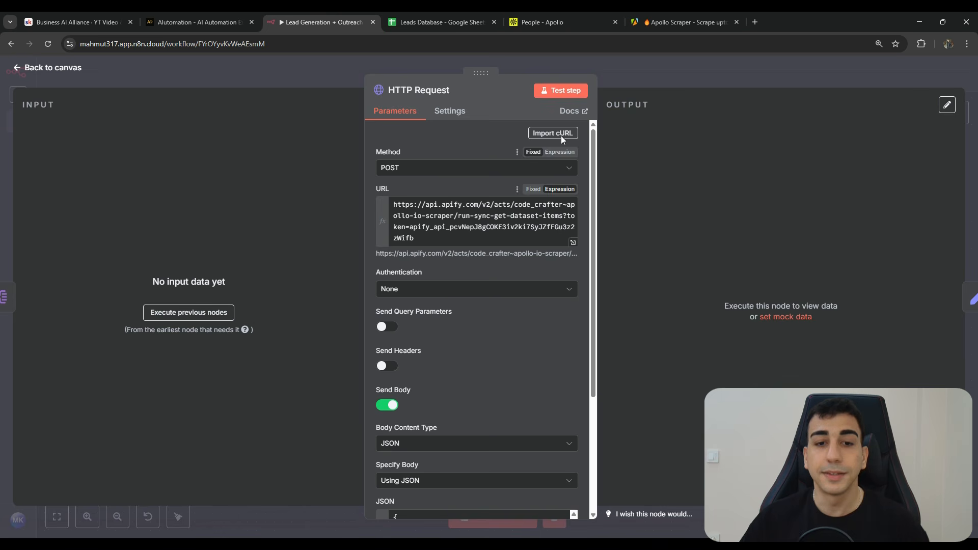
Examine the HTTP Request node's JSON body in the expanded editor, covering totalRecords, getWorkEmails and getPersonalEmails.
{"action": "scroll", "coordinate": [511, 313], "scroll_direction": "down", "scroll_amount": 3}
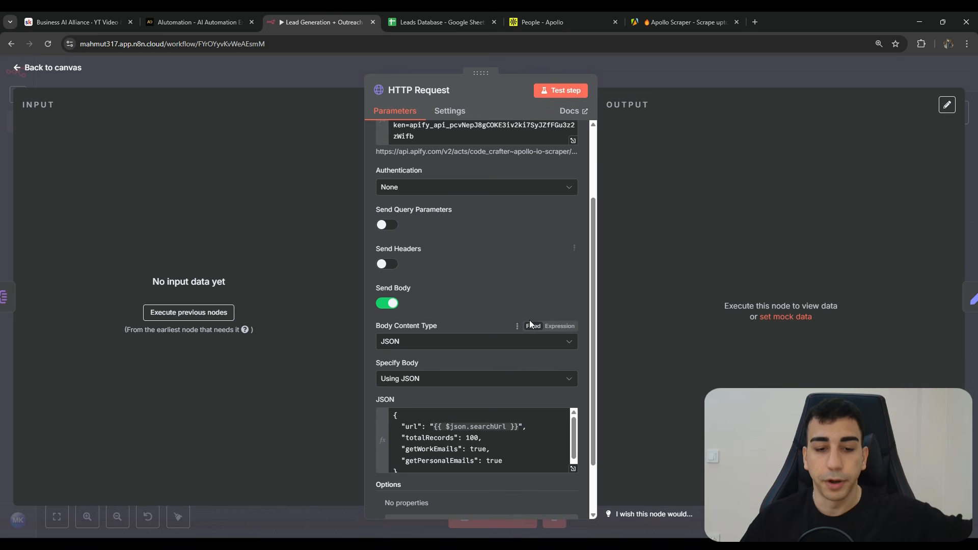
{"action": "left_click", "coordinate": [571, 470]}
{"action": "mouse_move", "coordinate": [246, 156]}
{"action": "left_mouse_down"}
{"action": "mouse_move", "coordinate": [414, 154]}
{"action": "mouse_move", "coordinate": [400, 167]}
{"action": "mouse_move", "coordinate": [248, 159]}
{"action": "mouse_move", "coordinate": [255, 170]}
{"action": "left_mouse_up"}
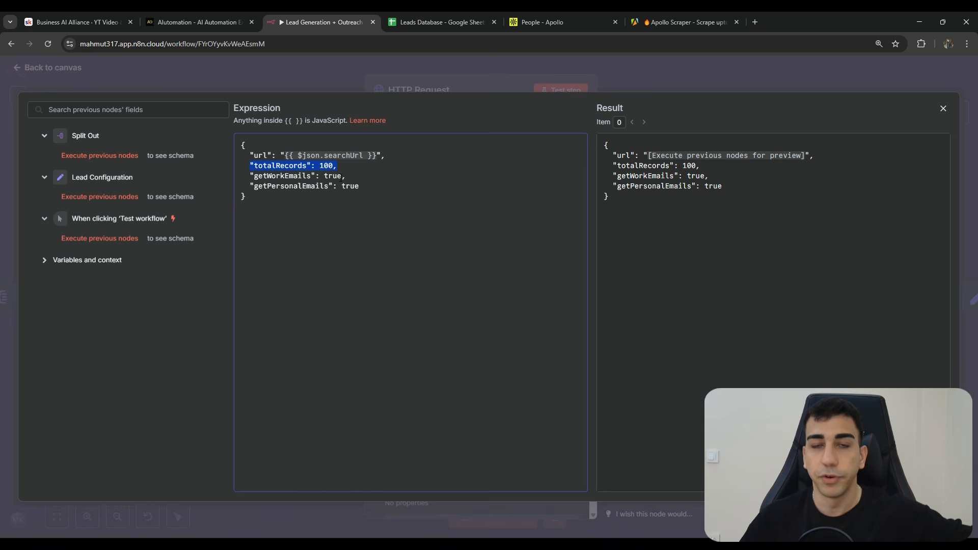
{"action": "left_click_drag", "start_coordinate": [369, 176], "coordinate": [328, 176]}
{"action": "left_click_drag", "start_coordinate": [246, 176], "coordinate": [359, 186]}
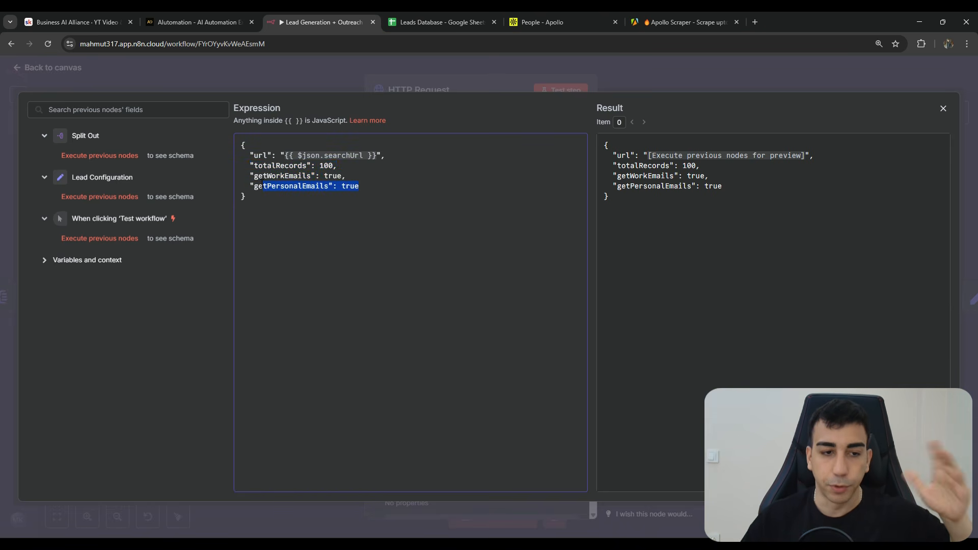
{"action": "left_click", "coordinate": [567, 87]}
Inspect the HTTP Request node's Apify URL in the expanded editor, focusing on its token parameter.
{"action": "scroll", "coordinate": [492, 354], "scroll_direction": "up", "scroll_amount": 3}
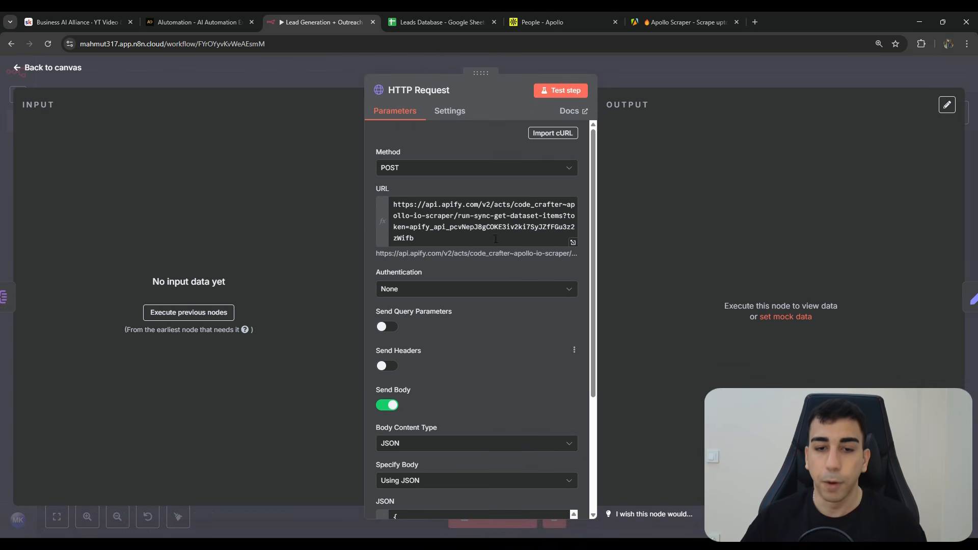
{"action": "left_click_drag", "start_coordinate": [415, 238], "coordinate": [569, 216]}
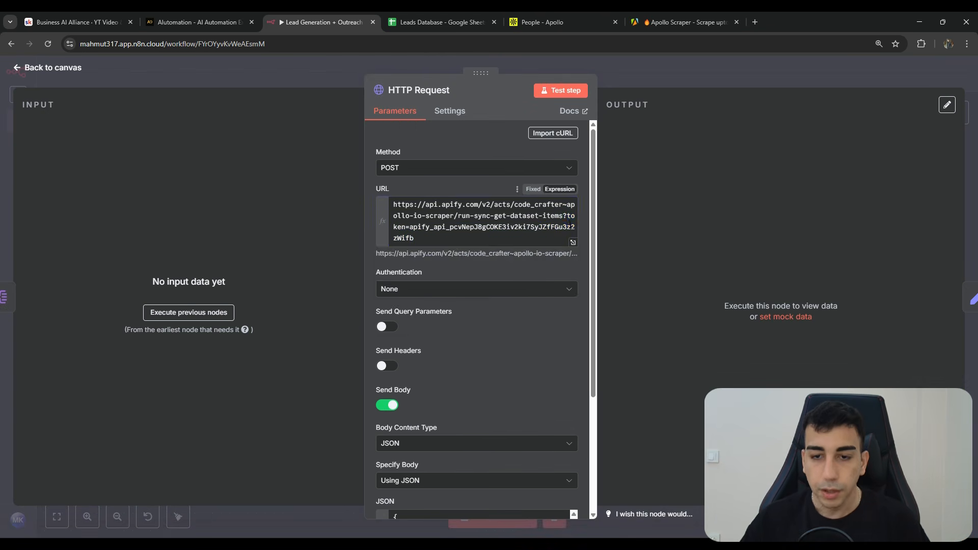
{"action": "left_click_drag", "start_coordinate": [567, 217], "coordinate": [406, 229]}
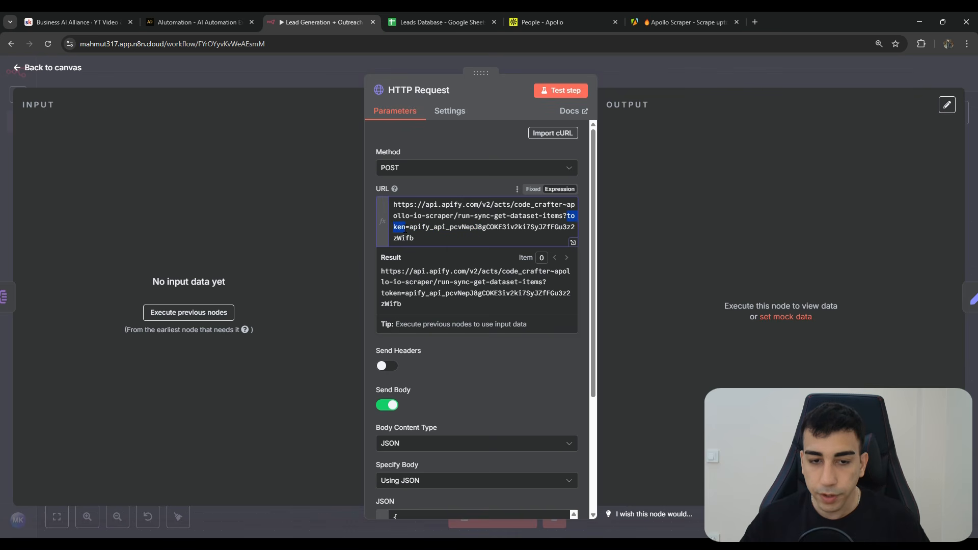
{"action": "left_click", "coordinate": [572, 242]}
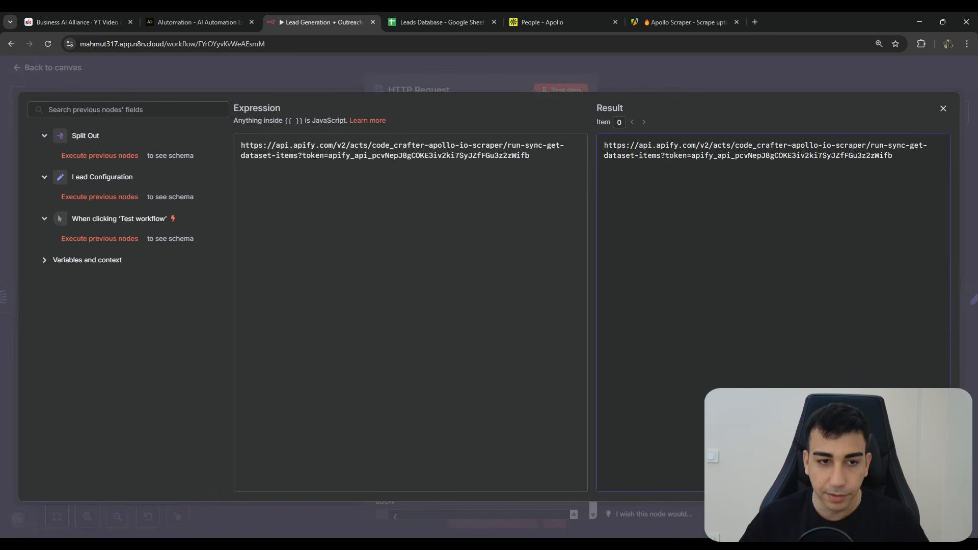
{"action": "left_click_drag", "start_coordinate": [328, 155], "coordinate": [542, 154]}
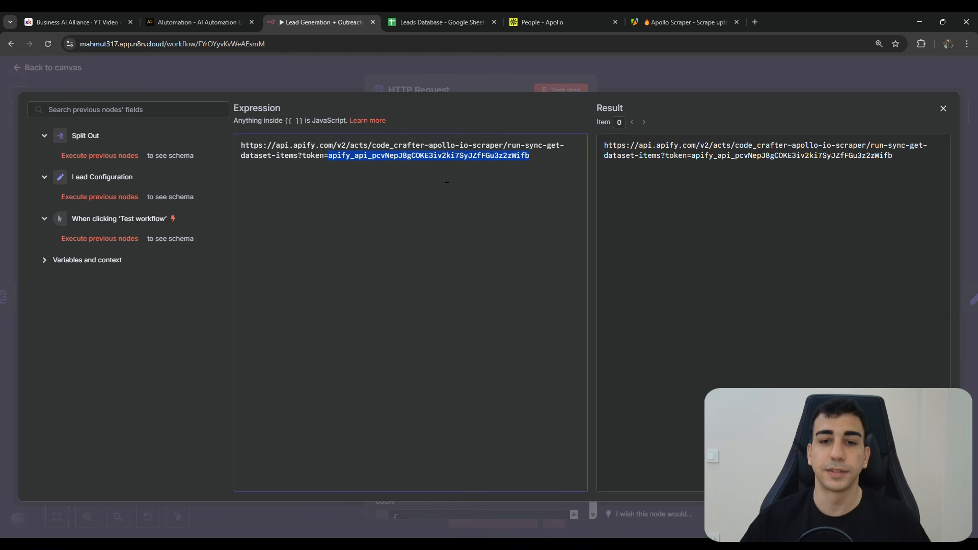
{"action": "left_click_drag", "start_coordinate": [531, 156], "coordinate": [308, 155]}
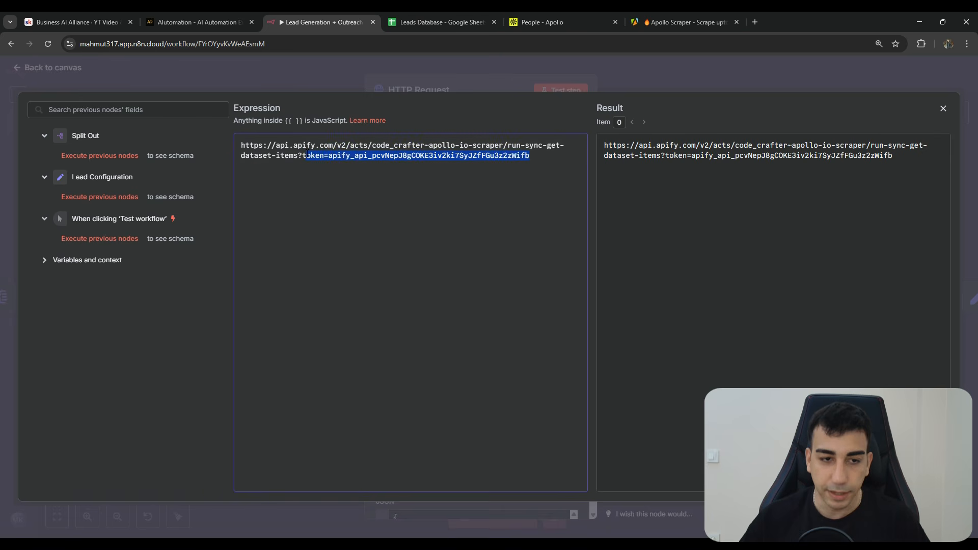
{"action": "left_click", "coordinate": [499, 74]}
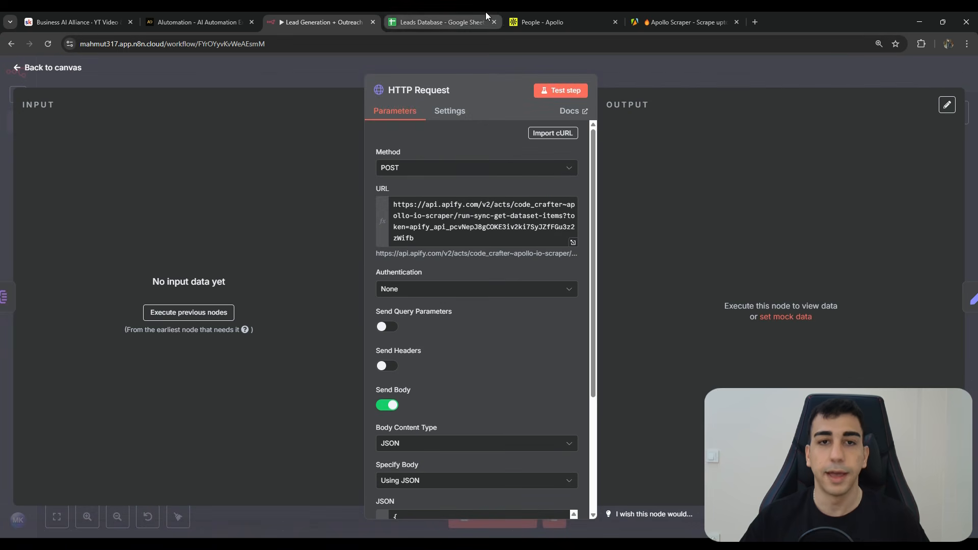
Return to the Apollo Scraper in Apify and open its list of API endpoints.
{"action": "left_click", "coordinate": [574, 13]}
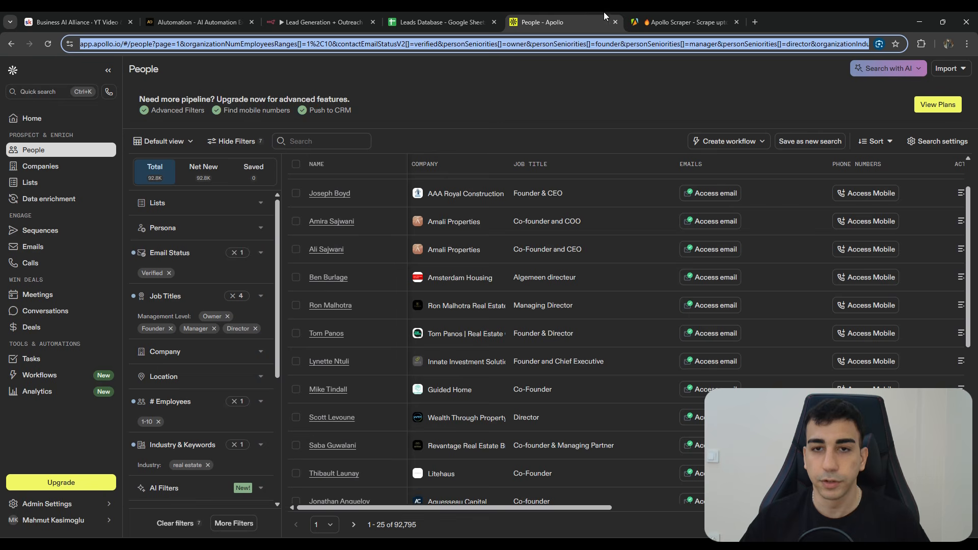
{"action": "left_click", "coordinate": [682, 22]}
{"action": "left_click", "coordinate": [620, 325]}
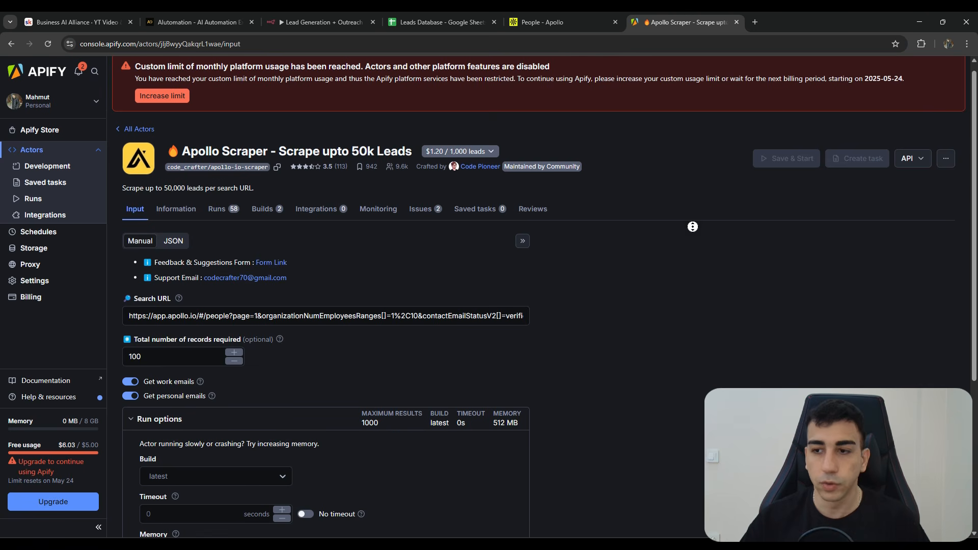
{"action": "middle_click", "coordinate": [692, 226]}
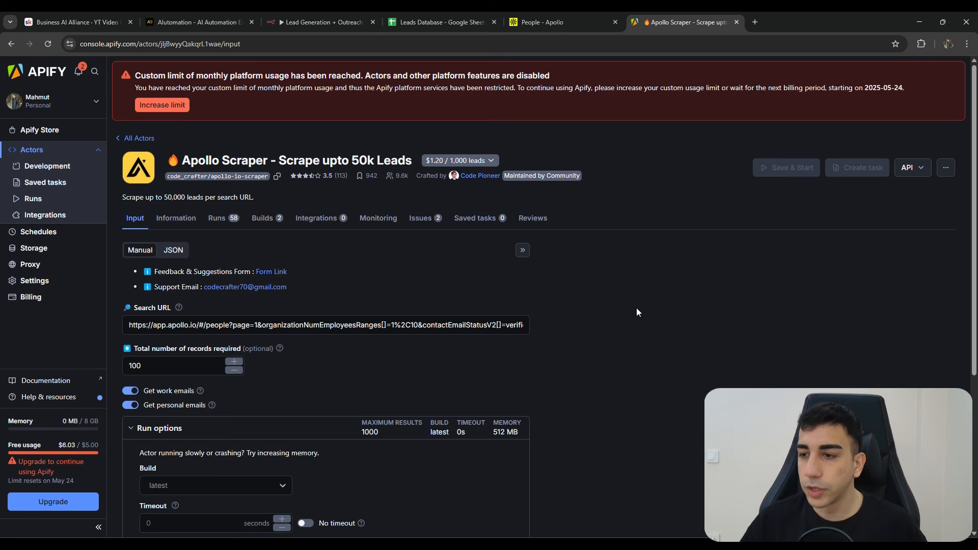
{"action": "left_click", "coordinate": [914, 171]}
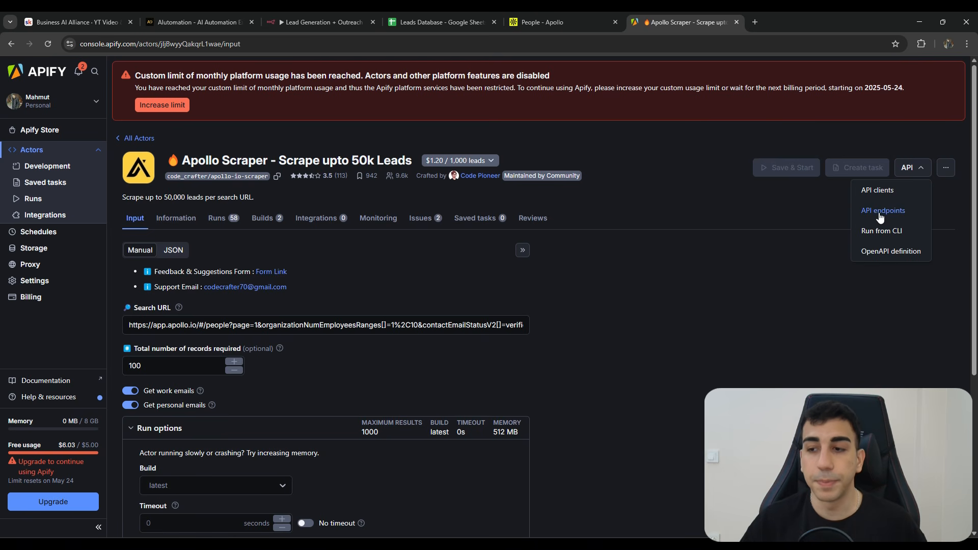
{"action": "left_click", "coordinate": [881, 211]}
{"action": "scroll", "coordinate": [509, 306], "scroll_direction": "down", "scroll_amount": 2}
{"action": "scroll", "coordinate": [305, 275], "scroll_direction": "up", "scroll_amount": 2}
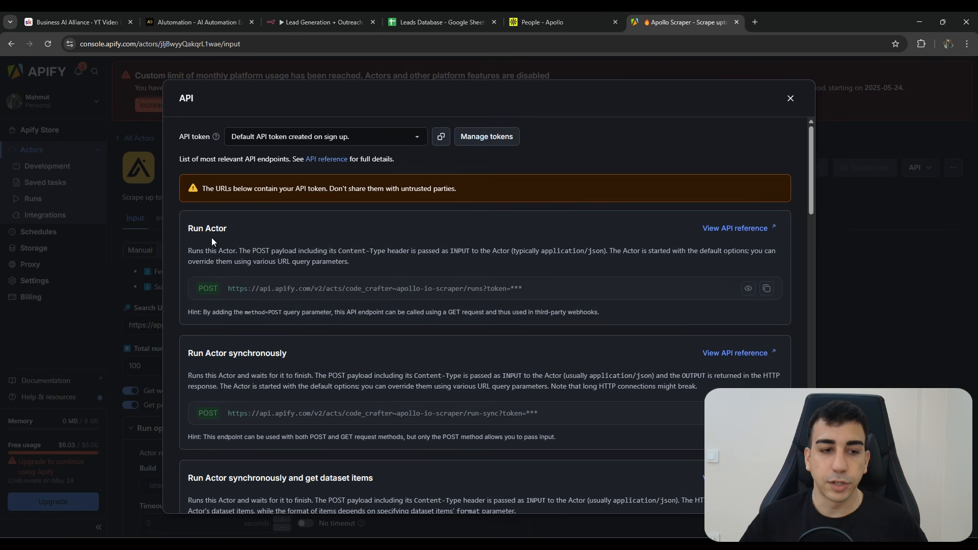
Copy the "Run Actor synchronously and get dataset items" endpoint URL and paste it, API token included, into the address bar to inspect it.
{"action": "scroll", "coordinate": [245, 228], "scroll_direction": "down", "scroll_amount": 3}
{"action": "mouse_move", "coordinate": [186, 326]}
{"action": "left_mouse_down"}
{"action": "mouse_move", "coordinate": [392, 326]}
{"action": "mouse_move", "coordinate": [182, 329]}
{"action": "left_mouse_up"}
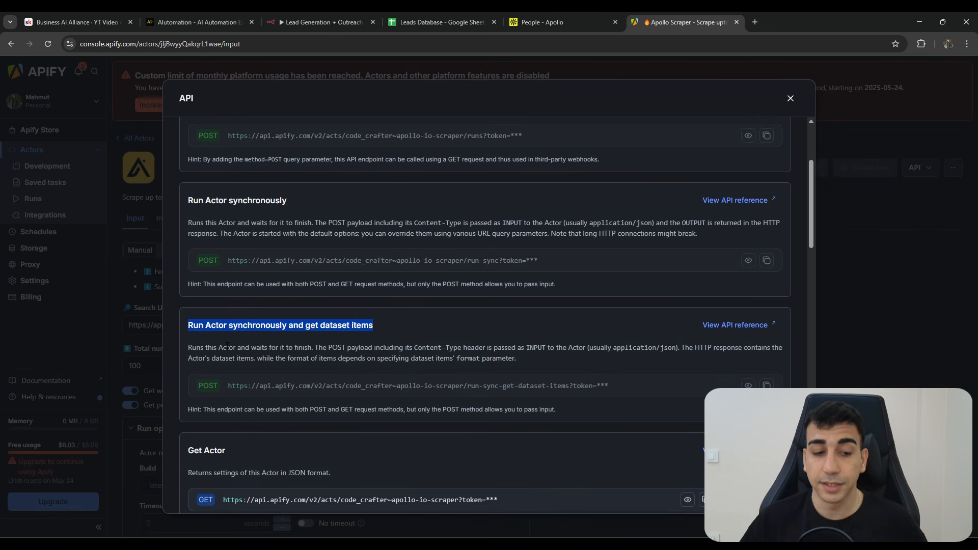
{"action": "left_click_drag", "start_coordinate": [229, 387], "coordinate": [611, 387]}
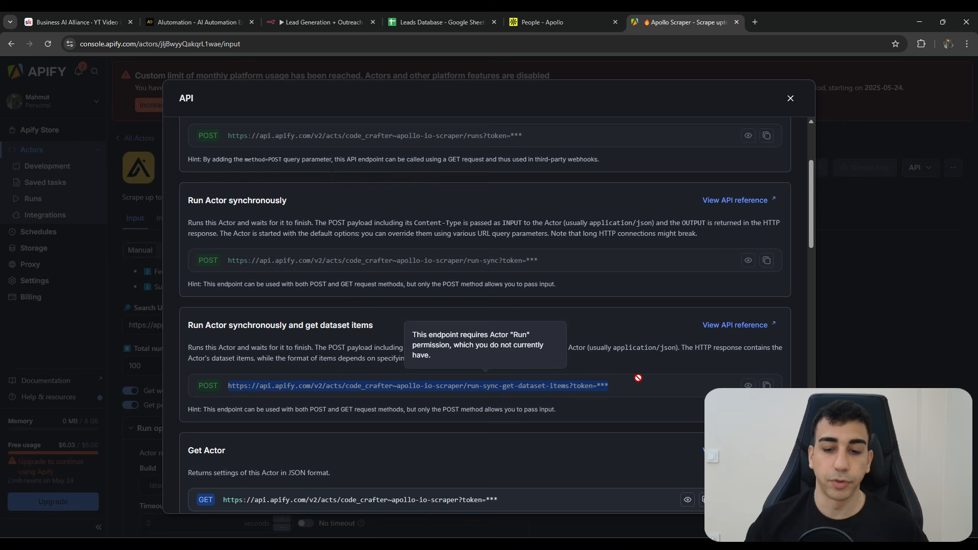
{"action": "scroll", "coordinate": [632, 411], "scroll_direction": "down", "scroll_amount": 1}
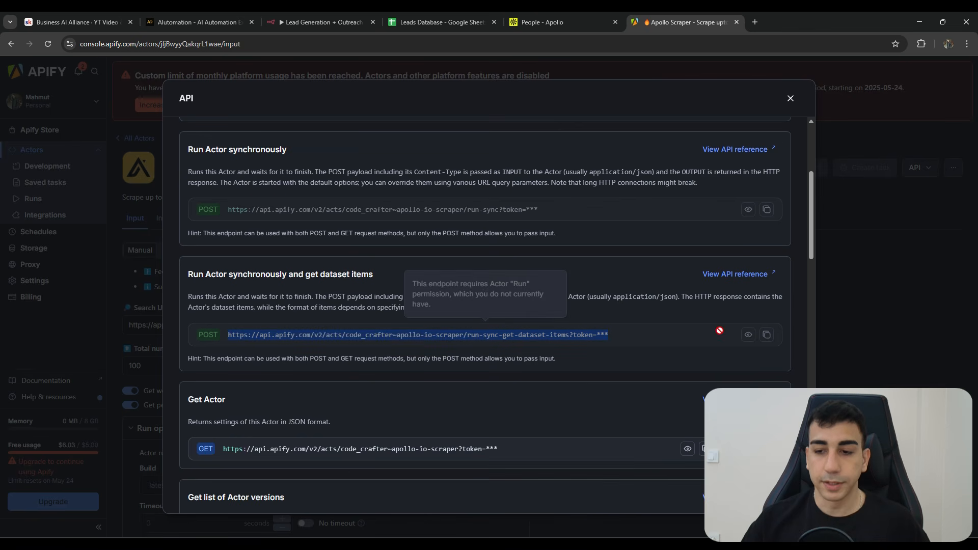
{"action": "left_click", "coordinate": [766, 334]}
{"action": "key", "text": "ctrl+l"}
{"action": "key", "text": "ctrl+v"}
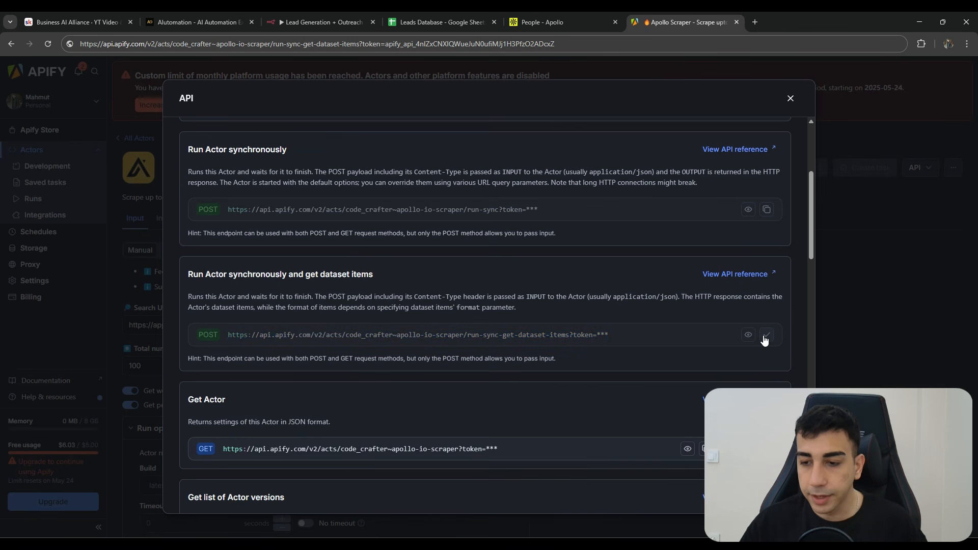
{"action": "left_click_drag", "start_coordinate": [227, 335], "coordinate": [611, 335]}
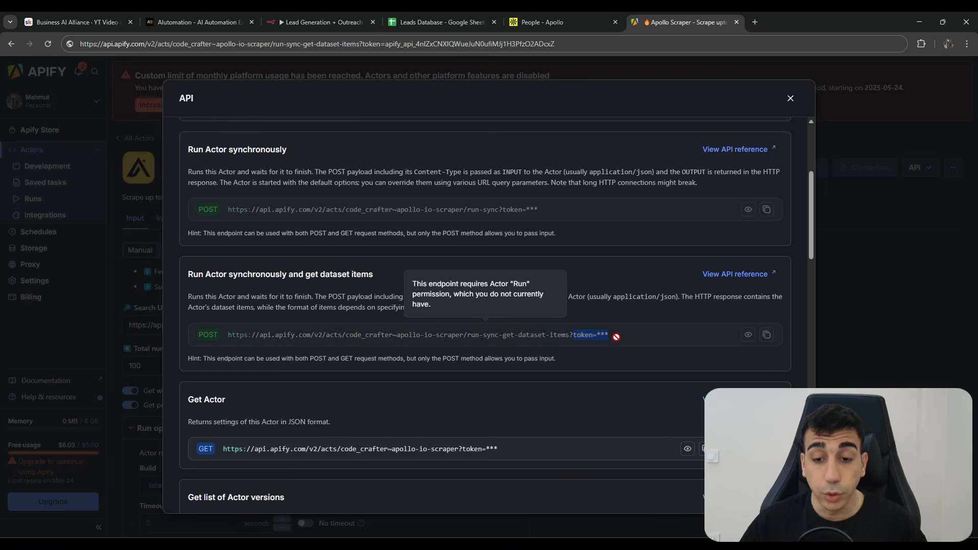
Return to the Lead Generation + Outreach workflow in n8n and move the Personalized Email Outreach note down, just above its nodes.
{"action": "left_click", "coordinate": [637, 315]}
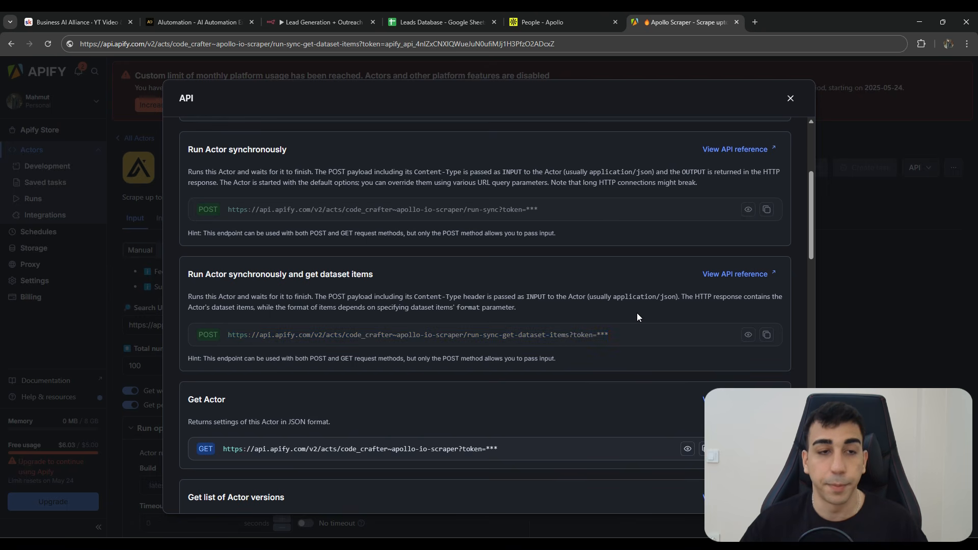
{"action": "left_click", "coordinate": [294, 16]}
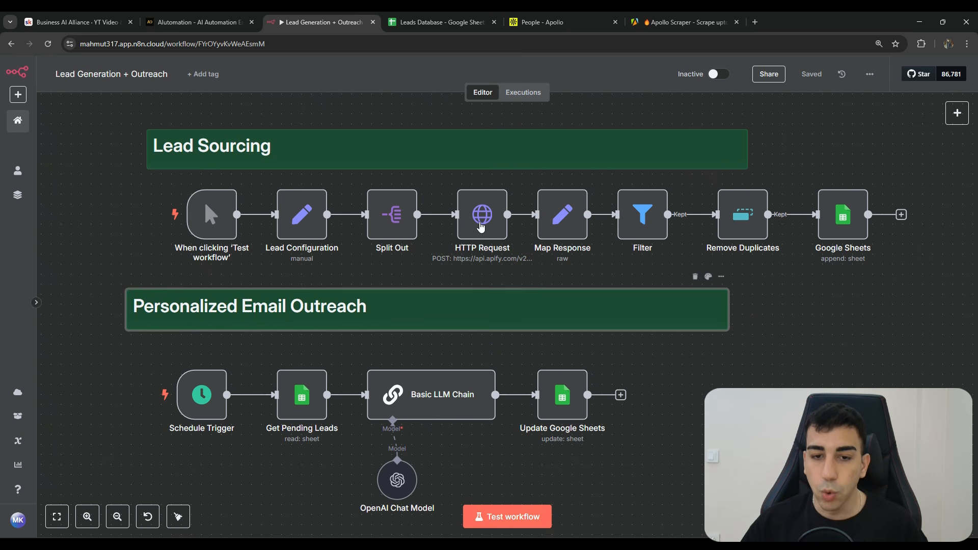
{"action": "left_click_drag", "start_coordinate": [519, 297], "coordinate": [515, 323]}
Open the HTTP Request node and inspect its full Apify endpoint URL.
{"action": "left_click", "coordinate": [485, 228]}
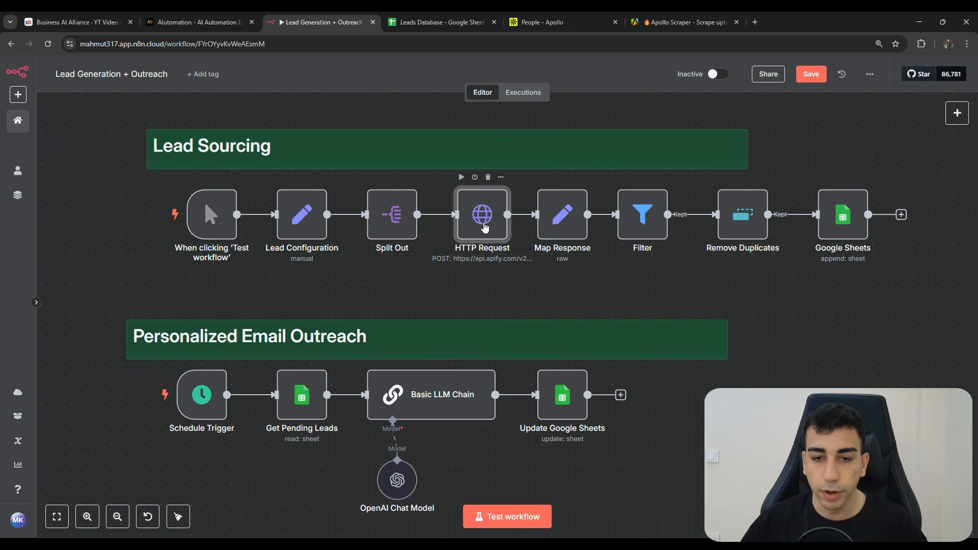
{"action": "double_click", "coordinate": [485, 228]}
{"action": "left_click_drag", "start_coordinate": [423, 238], "coordinate": [389, 203]}
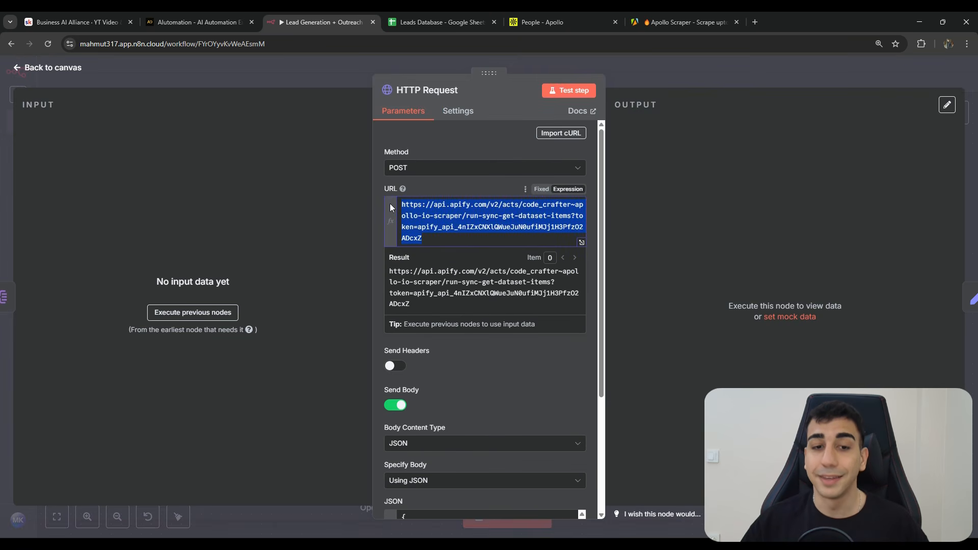
{"action": "left_click", "coordinate": [442, 240]}
{"action": "left_click_drag", "start_coordinate": [442, 240], "coordinate": [393, 198]}
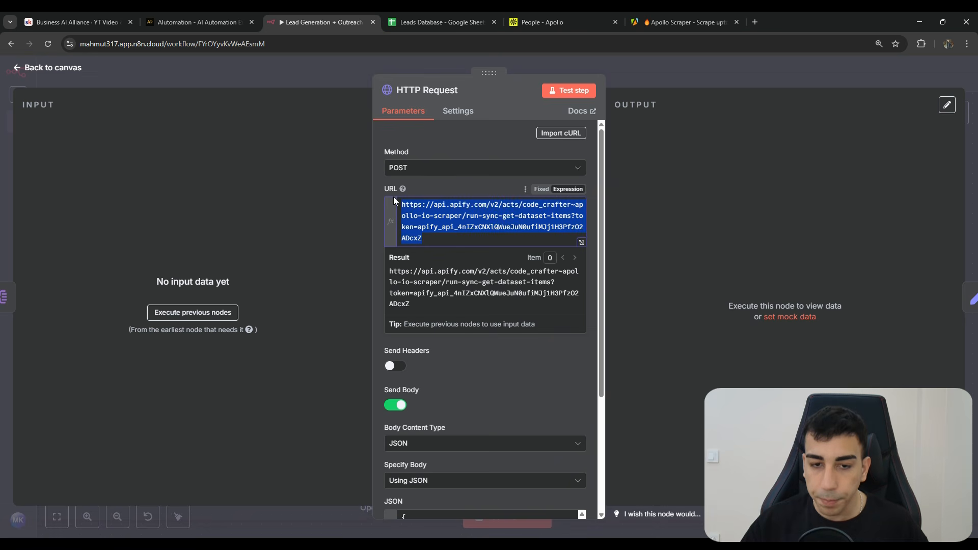
{"action": "left_click", "coordinate": [505, 353]}
Review the HTTP Request node's Send Body settings and inspect its JSON body in the expanded editor.
{"action": "scroll", "coordinate": [505, 353], "scroll_direction": "down", "scroll_amount": 2}
{"action": "scroll", "coordinate": [485, 241], "scroll_direction": "down", "scroll_amount": 1}
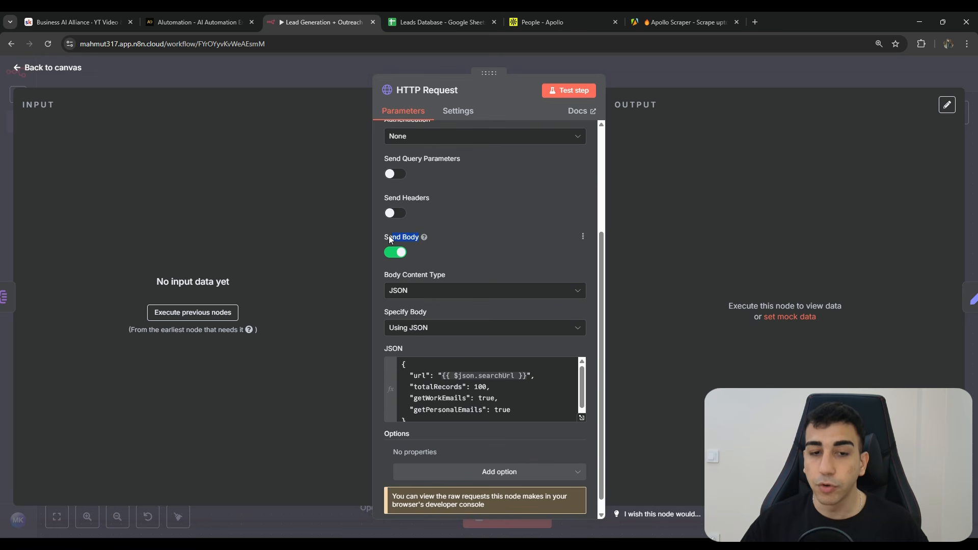
{"action": "scroll", "coordinate": [387, 239], "scroll_direction": "down", "scroll_amount": 1}
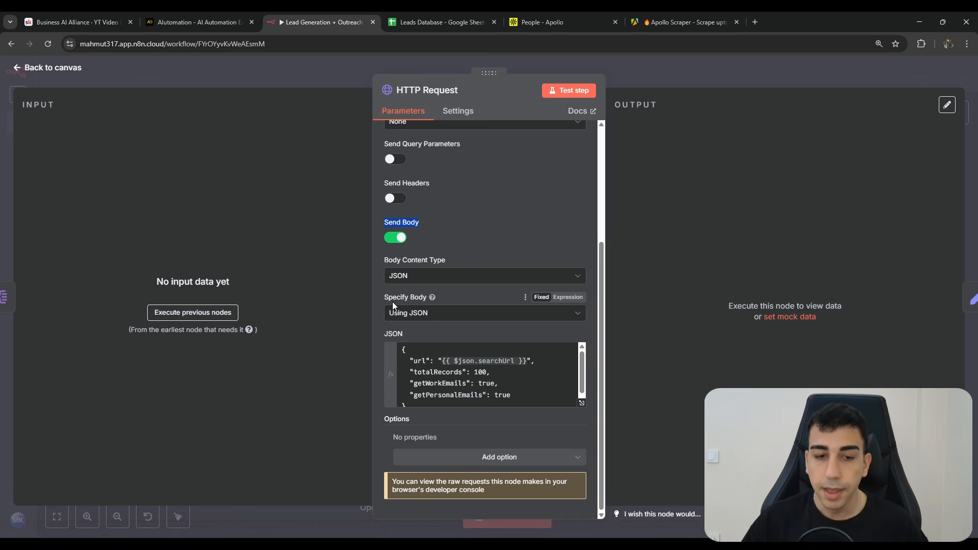
{"action": "left_click", "coordinate": [557, 397]}
{"action": "key", "text": "ctrl+a"}
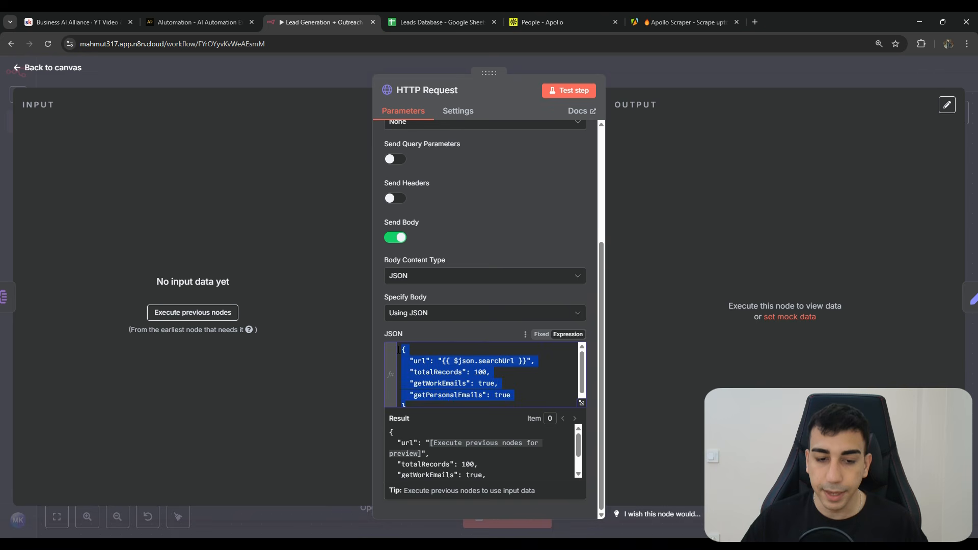
{"action": "left_click", "coordinate": [582, 403]}
{"action": "left_click_drag", "start_coordinate": [382, 253], "coordinate": [216, 136]}
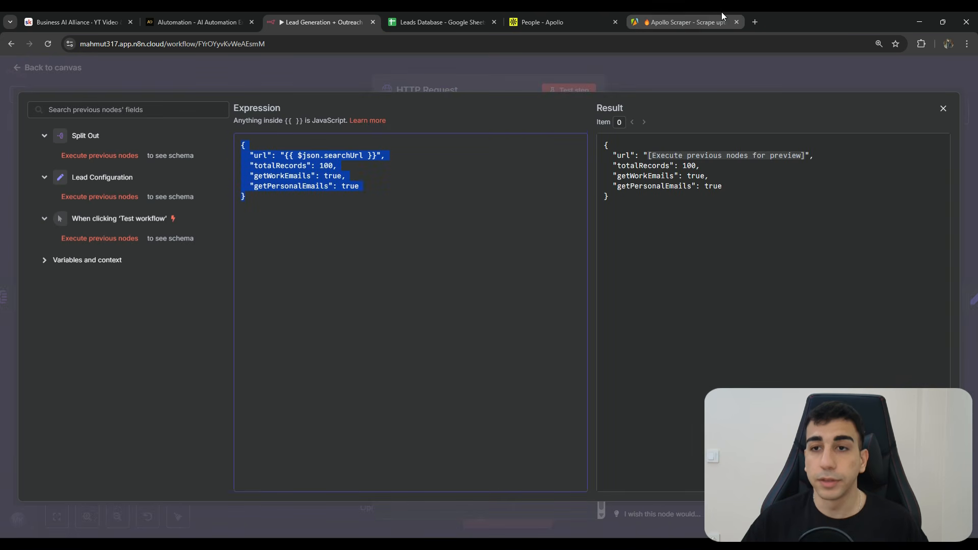
Switch to the Apollo Scraper in Apify, close its API endpoint list and look over its input settings.
{"action": "left_click", "coordinate": [708, 15]}
{"action": "left_click", "coordinate": [861, 161]}
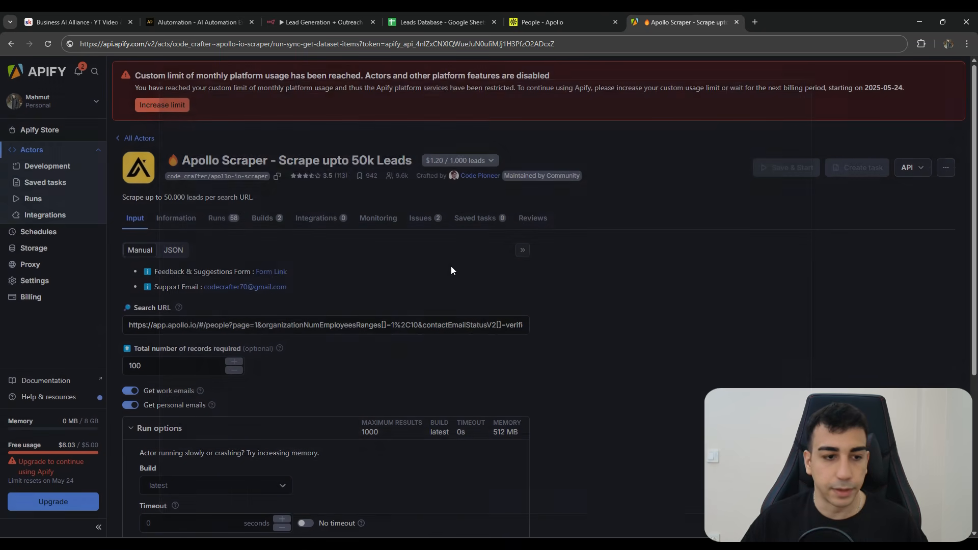
{"action": "scroll", "coordinate": [278, 285], "scroll_direction": "down", "scroll_amount": 2}
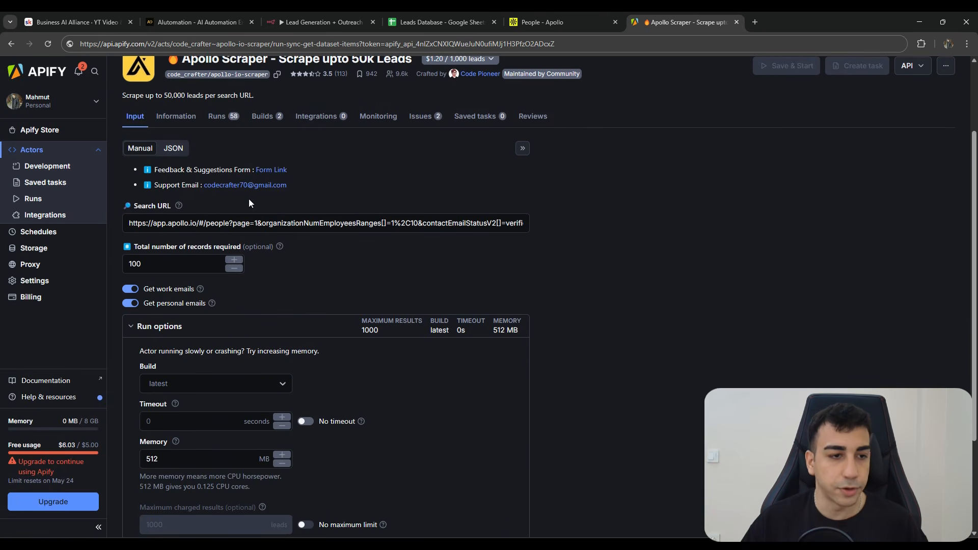
{"action": "scroll", "coordinate": [249, 199], "scroll_direction": "up", "scroll_amount": 2}
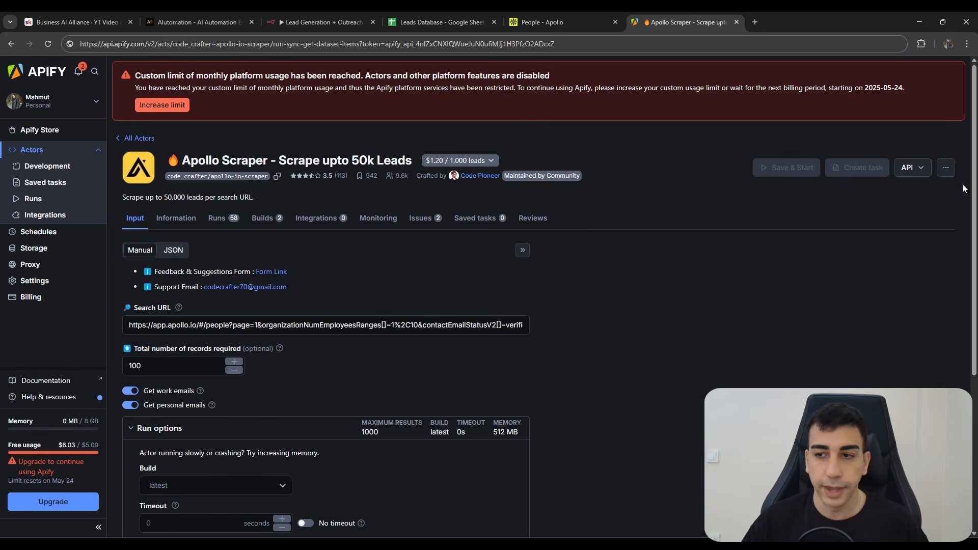
Show the Apollo Scraper's input as JSON, view it in full screen and select the entire code.
{"action": "left_click", "coordinate": [170, 254]}
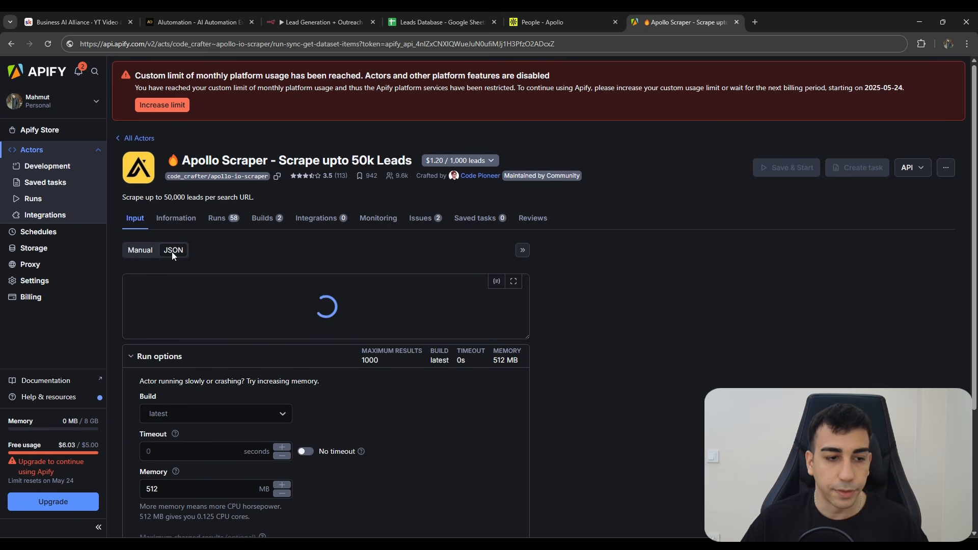
{"action": "left_click", "coordinate": [514, 282]}
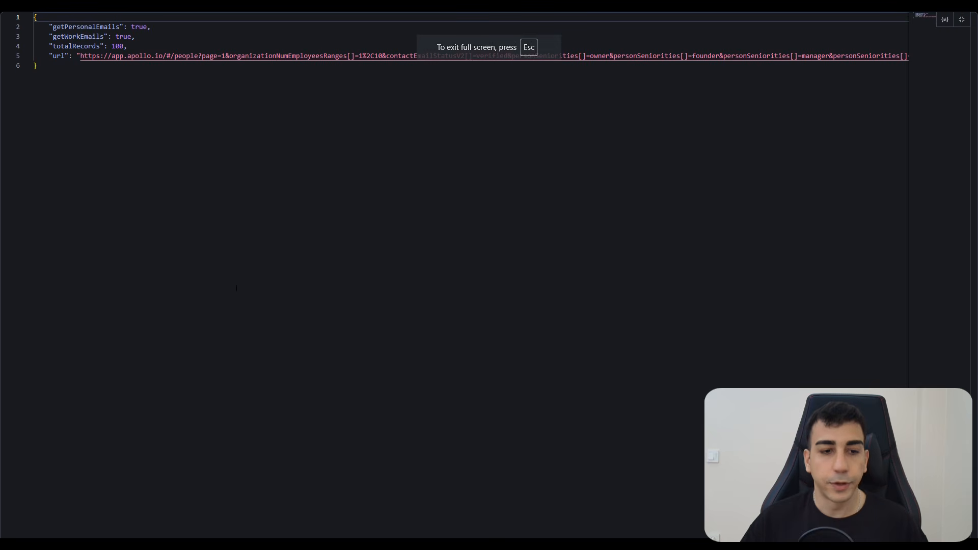
{"action": "key", "text": "Escape"}
{"action": "key", "text": "ctrl+a"}
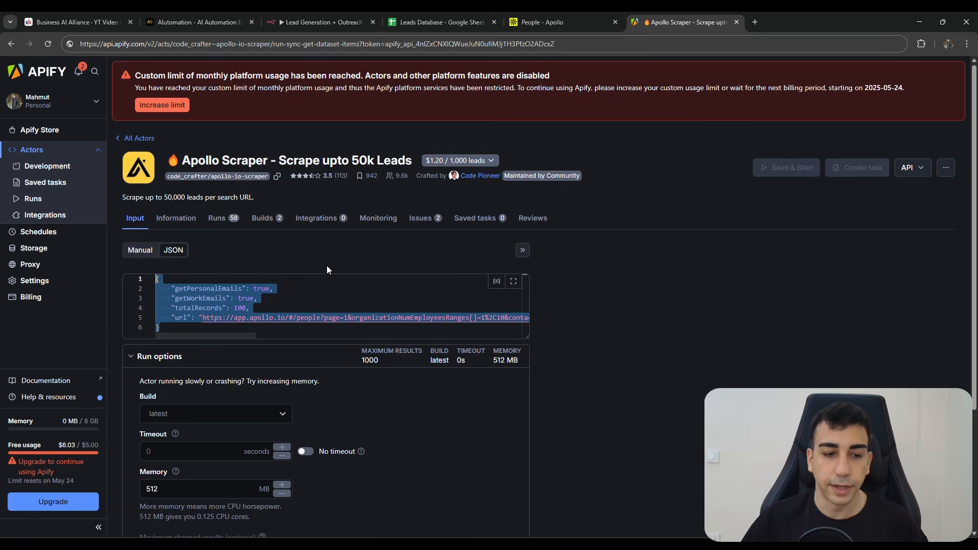
{"action": "left_click_drag", "start_coordinate": [236, 317], "coordinate": [133, 275]}
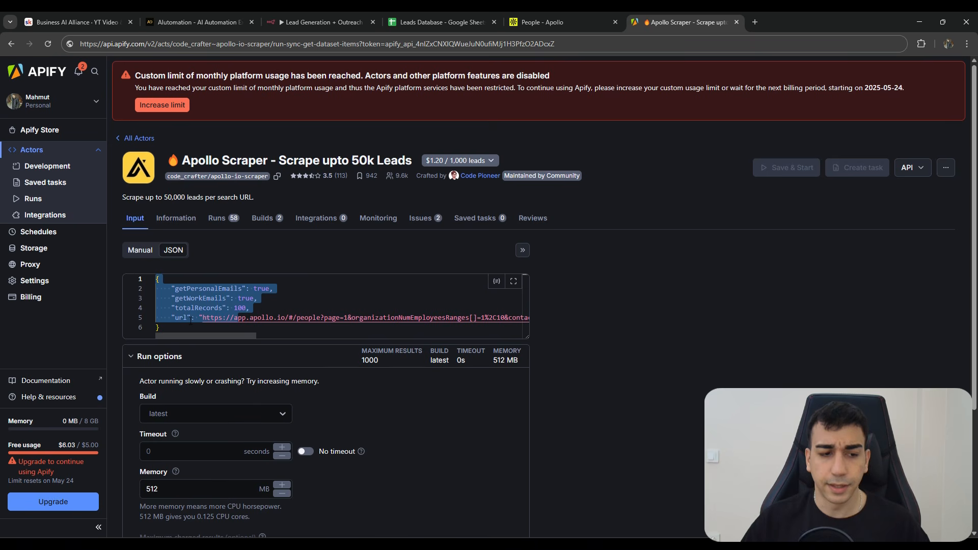
{"action": "key", "text": "ctrl+a"}
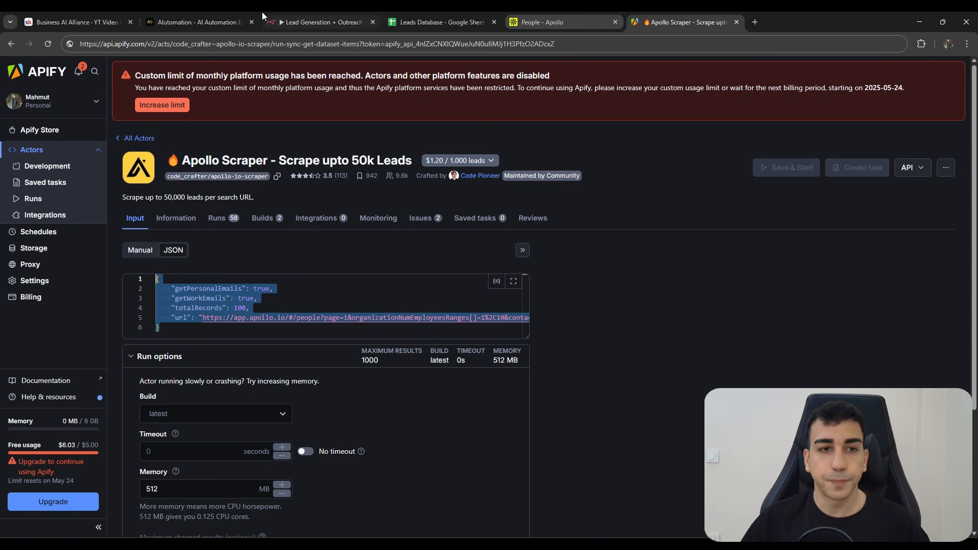
Return to n8n and compare the HTTP Request node's JSON body, focusing on the $json.searchUrl expression in its url field.
{"action": "left_click", "coordinate": [293, 22]}
{"action": "left_click_drag", "start_coordinate": [386, 243], "coordinate": [229, 133]}
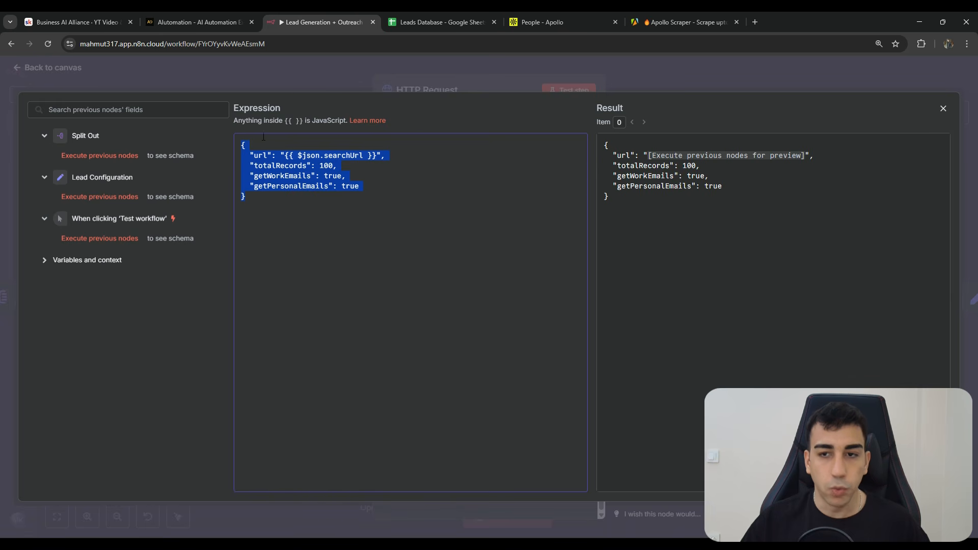
{"action": "left_click", "coordinate": [618, 82]}
{"action": "left_click", "coordinate": [510, 389]}
{"action": "left_click_drag", "start_coordinate": [520, 402], "coordinate": [379, 341]}
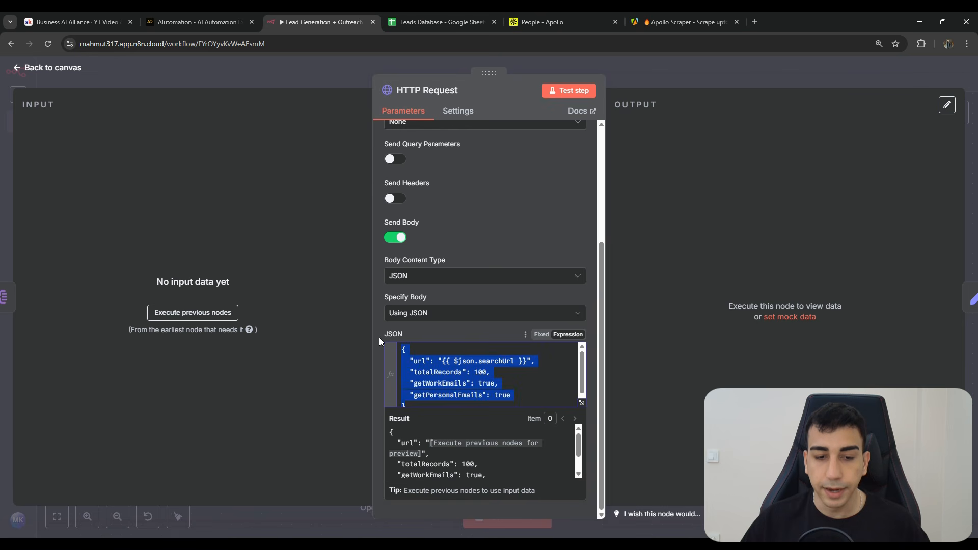
{"action": "left_click", "coordinate": [489, 372]}
{"action": "left_click_drag", "start_coordinate": [438, 363], "coordinate": [509, 362]}
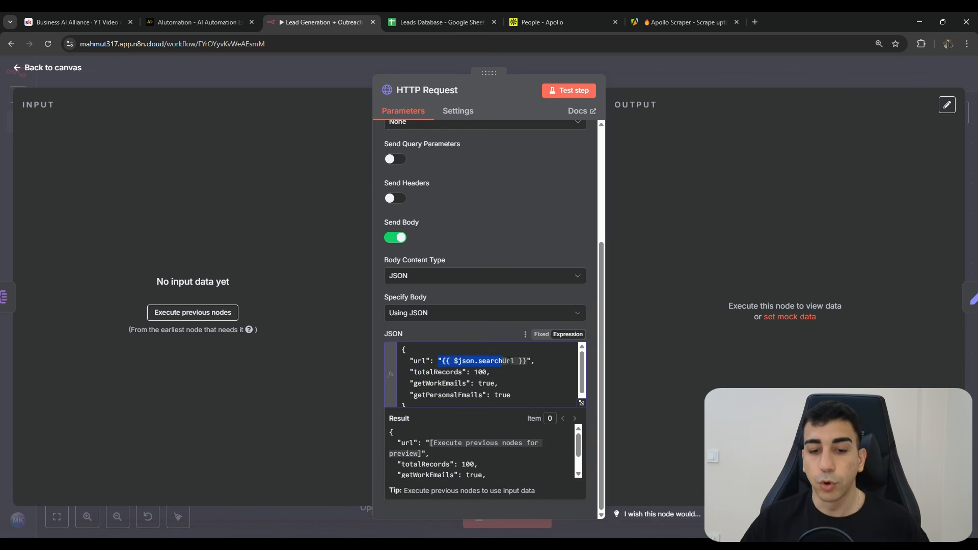
Open the Lead Configuration node and examine the searchUrl array's Apollo links in the expanded value editor.
{"action": "left_click", "coordinate": [680, 78]}
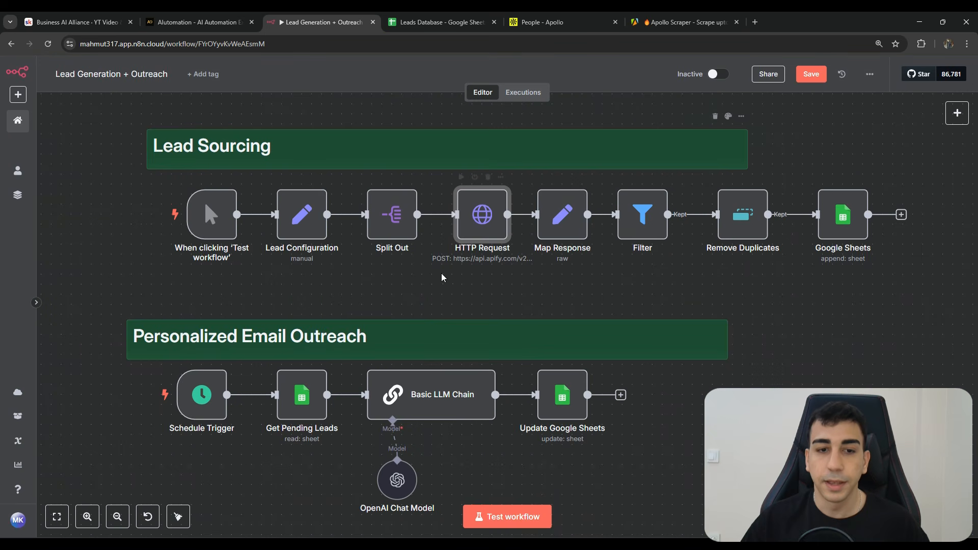
{"action": "left_click_drag", "start_coordinate": [490, 293], "coordinate": [578, 295]}
{"action": "double_click", "coordinate": [389, 216]}
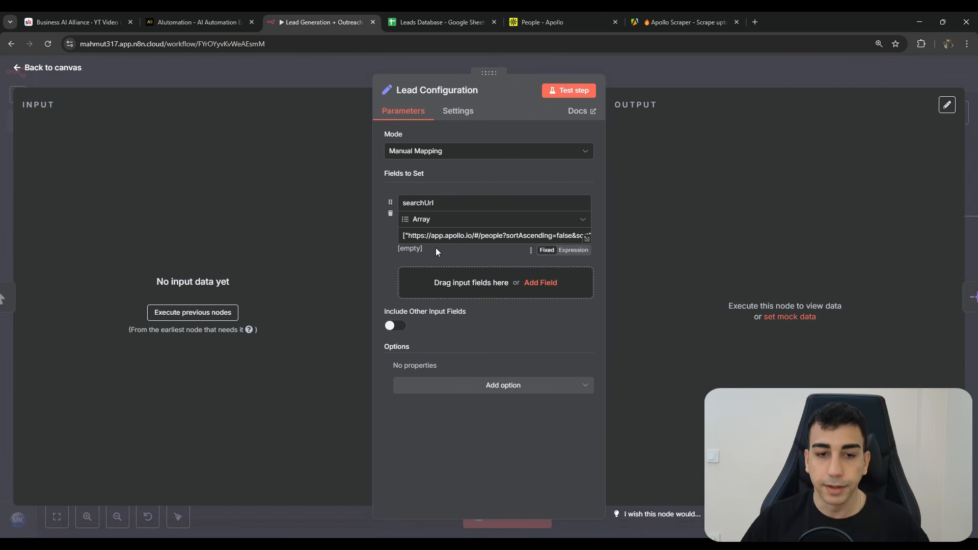
{"action": "double_click", "coordinate": [490, 202]}
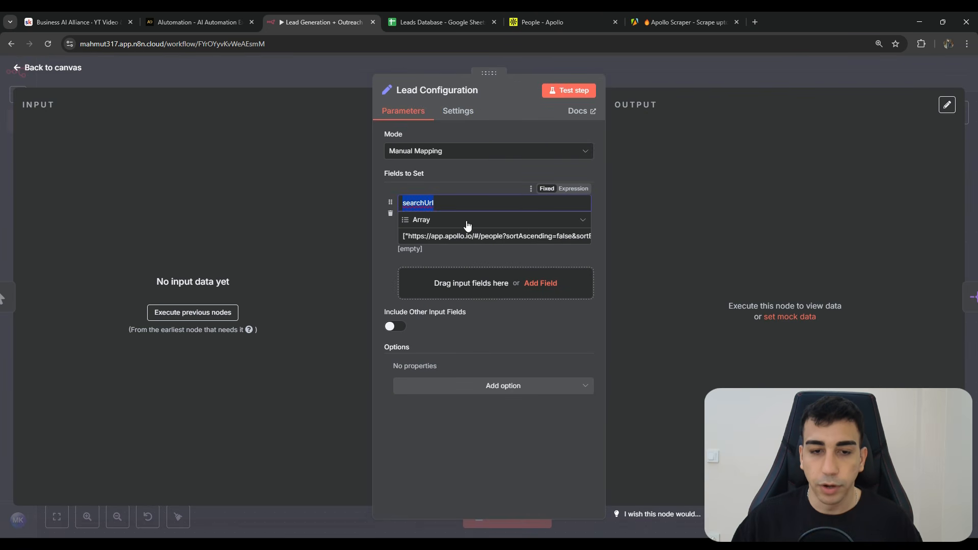
{"action": "left_click", "coordinate": [586, 239]}
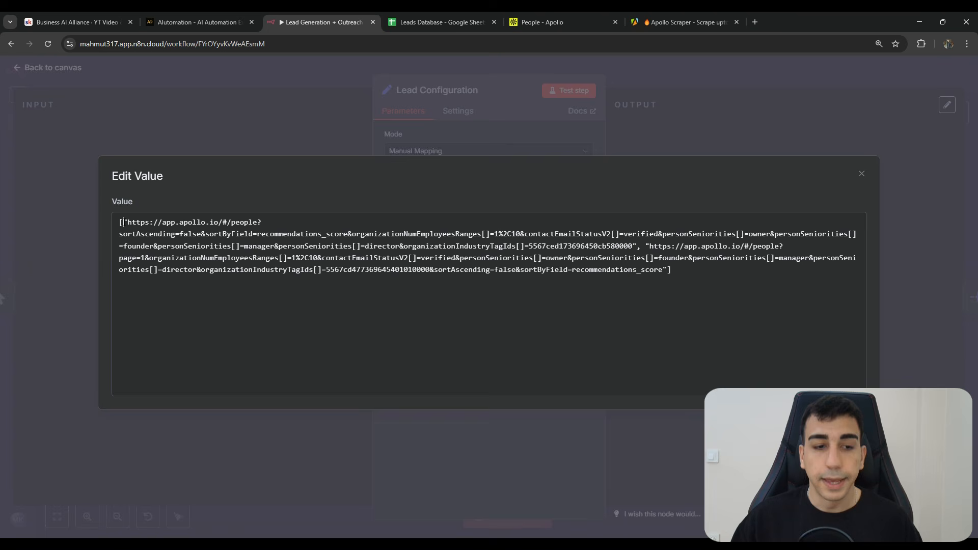
{"action": "left_click_drag", "start_coordinate": [124, 222], "coordinate": [670, 272]}
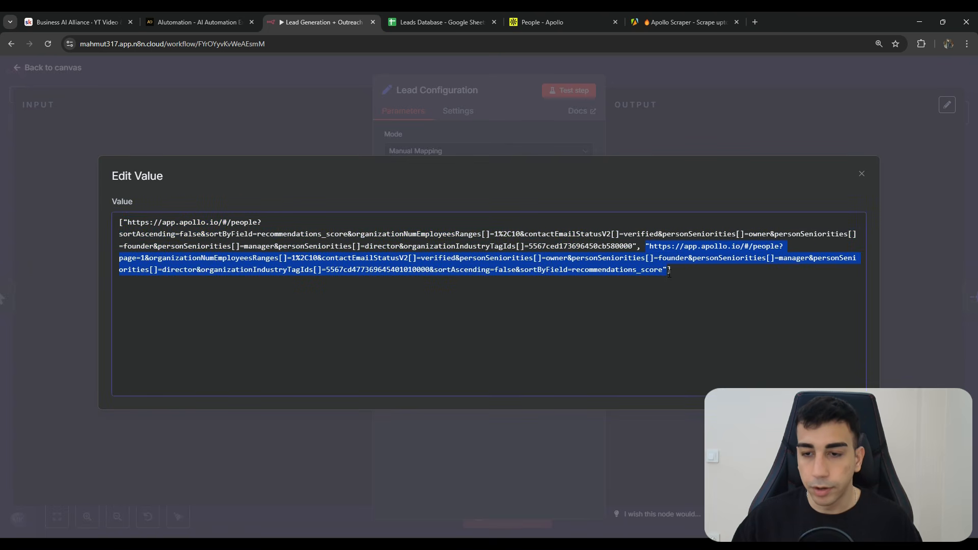
{"action": "left_click", "coordinate": [681, 76]}
{"action": "left_click", "coordinate": [668, 81]}
{"action": "left_click", "coordinate": [497, 283]}
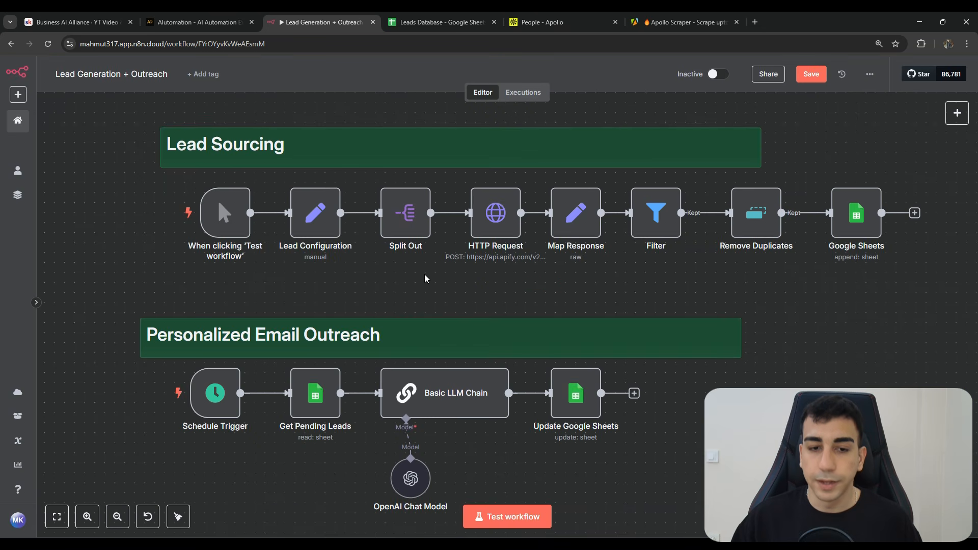
Reopen the HTTP Request node and review how its Apify endpoint URL works together with the url line of the JSON body.
{"action": "left_click_drag", "start_coordinate": [439, 276], "coordinate": [355, 179]}
{"action": "left_click", "coordinate": [523, 289]}
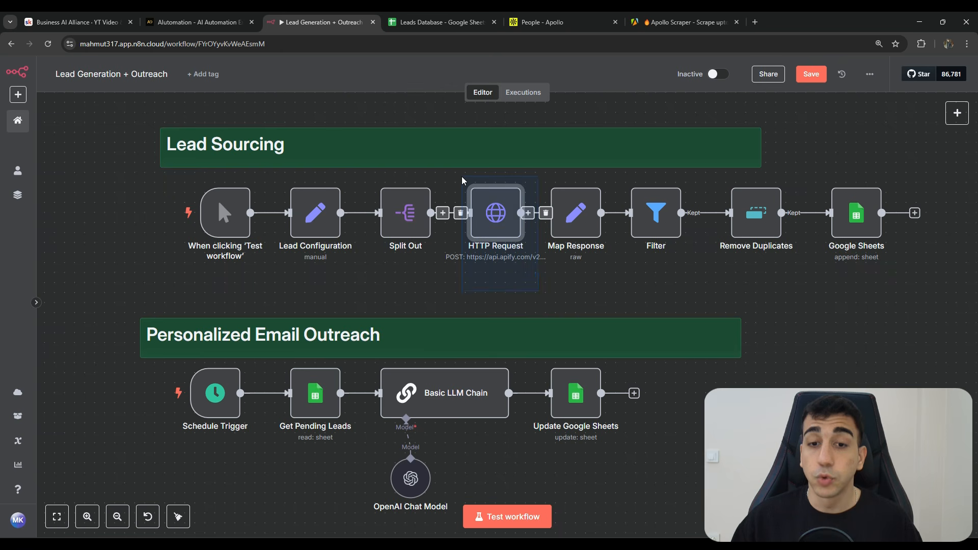
{"action": "left_click", "coordinate": [499, 226]}
{"action": "double_click", "coordinate": [502, 224]}
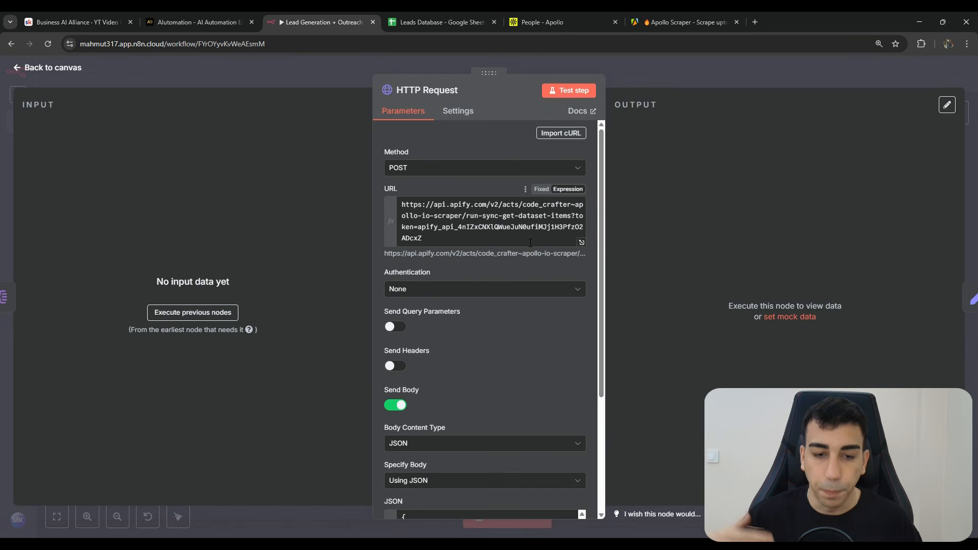
{"action": "left_click_drag", "start_coordinate": [422, 238], "coordinate": [401, 204]}
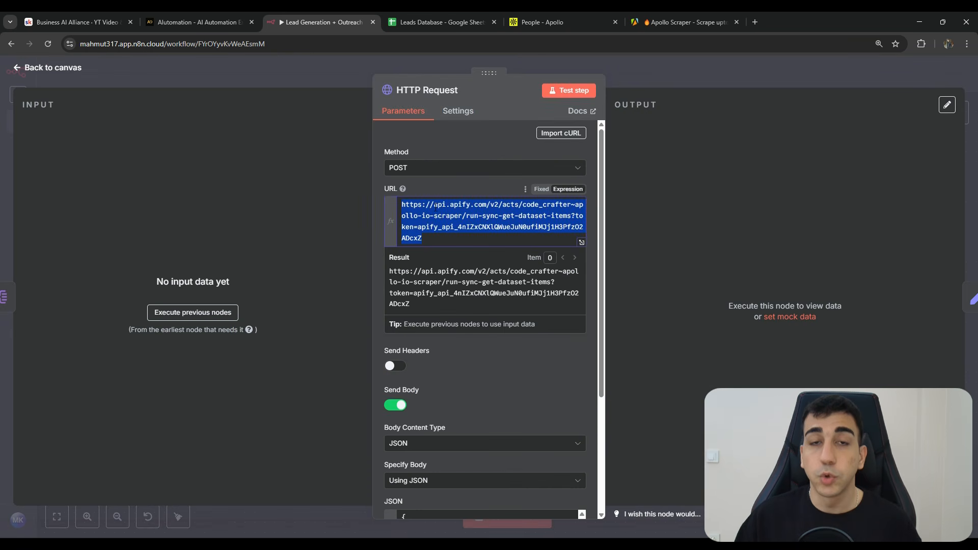
{"action": "scroll", "coordinate": [467, 335], "scroll_direction": "down", "scroll_amount": 3}
{"action": "triple_click", "coordinate": [445, 361]}
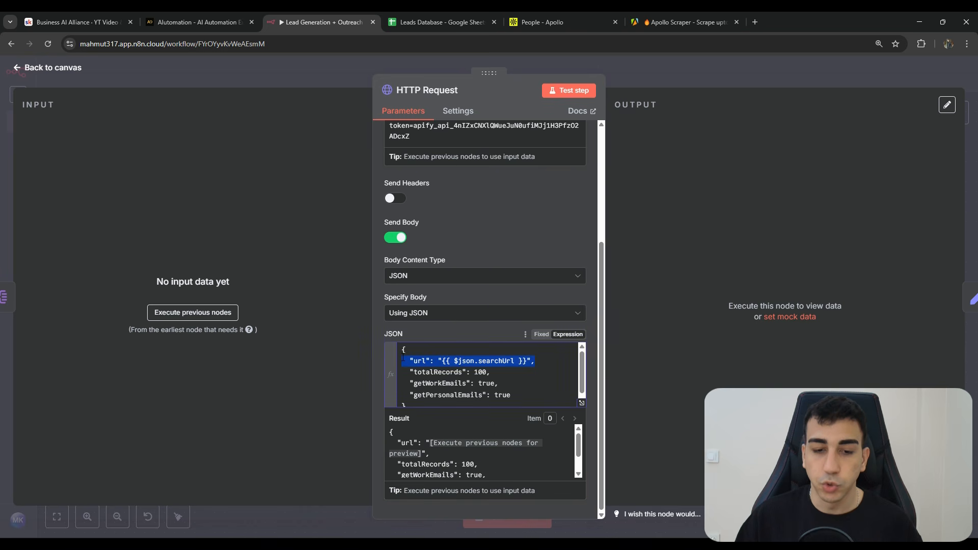
{"action": "scroll", "coordinate": [445, 363], "scroll_direction": "up", "scroll_amount": 3}
{"action": "left_click_drag", "start_coordinate": [424, 238], "coordinate": [401, 204]}
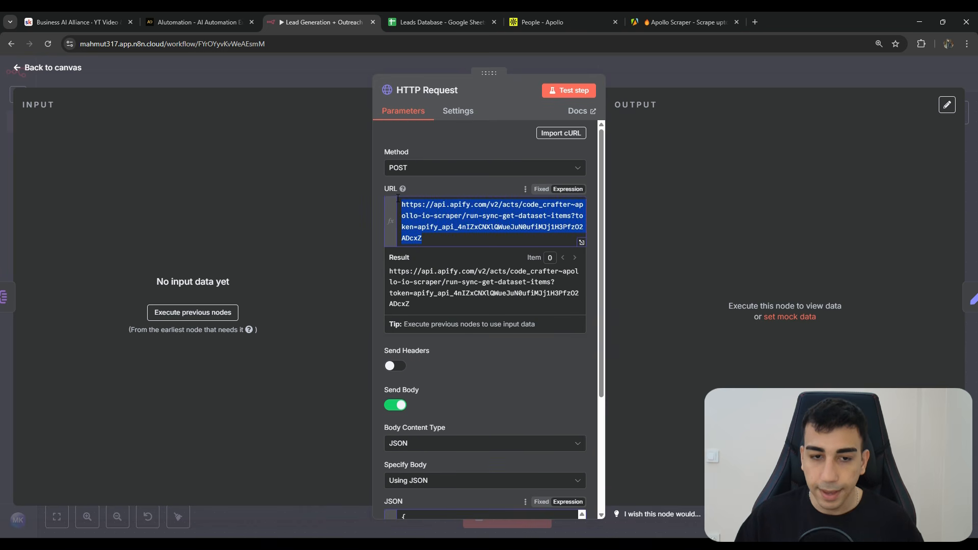
{"action": "left_click", "coordinate": [479, 184]}
{"action": "left_click", "coordinate": [664, 60]}
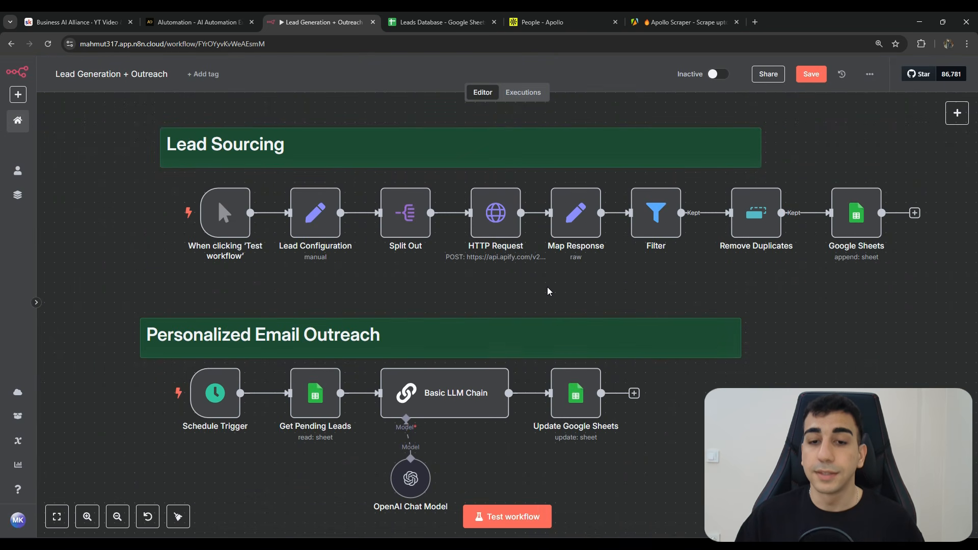
Open the Map Response node and examine its JSON field mapping, from firstName to keywords, in the expanded editor.
{"action": "left_click_drag", "start_coordinate": [483, 200], "coordinate": [455, 181]}
{"action": "left_click_drag", "start_coordinate": [586, 286], "coordinate": [559, 287]}
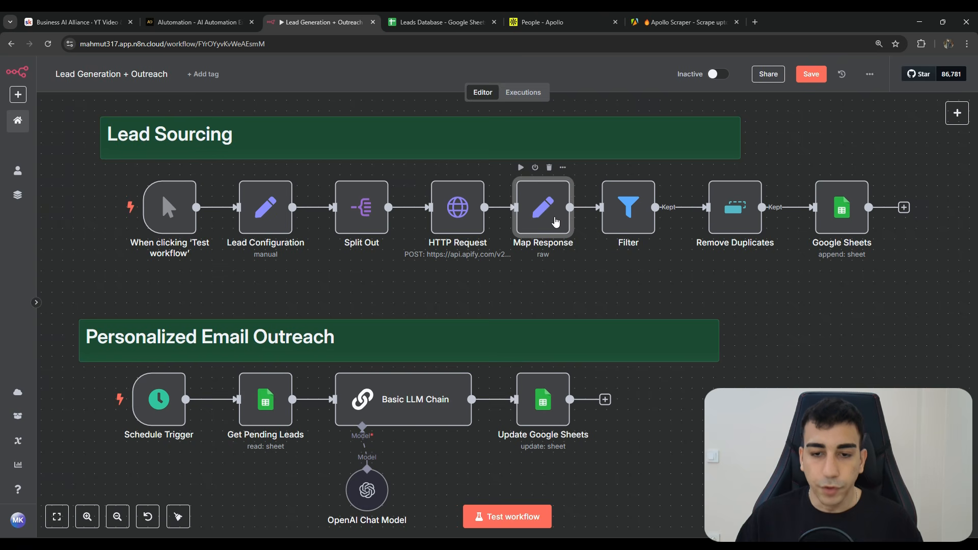
{"action": "double_click", "coordinate": [556, 219]}
{"action": "left_click", "coordinate": [588, 243]}
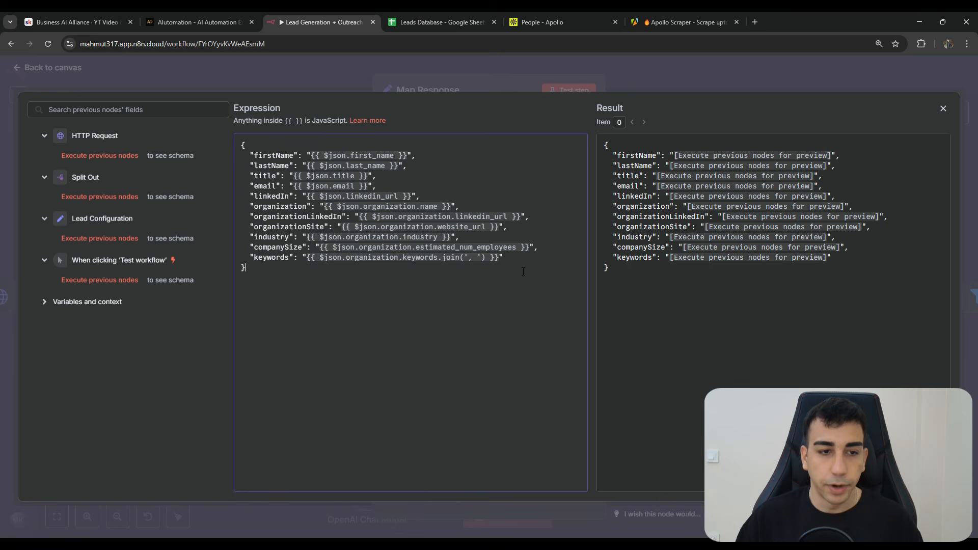
{"action": "left_click_drag", "start_coordinate": [523, 270], "coordinate": [234, 148]}
{"action": "left_click", "coordinate": [640, 78]}
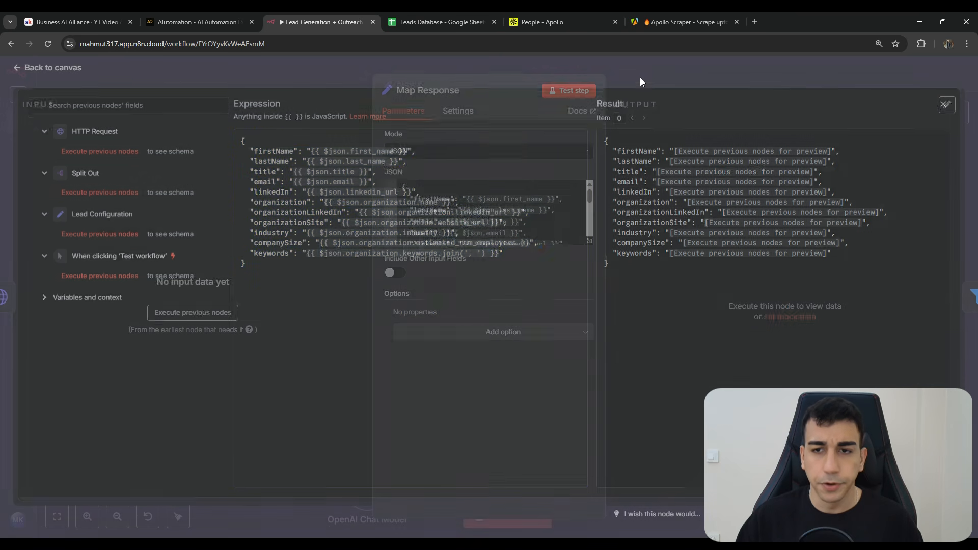
Open the Filter node and examine its condition comparing $json.email with null using "is not equal to".
{"action": "left_click", "coordinate": [640, 77]}
{"action": "double_click", "coordinate": [628, 219]}
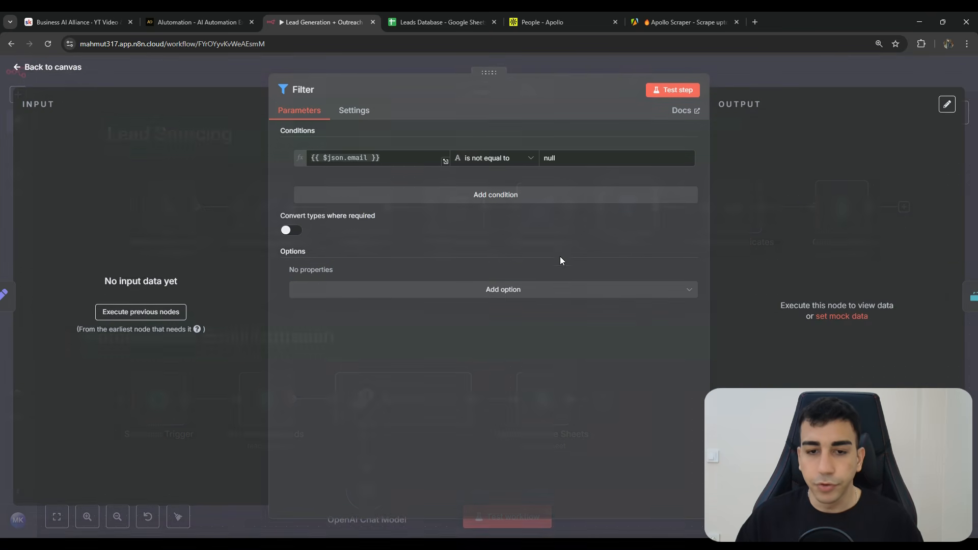
{"action": "left_click_drag", "start_coordinate": [381, 158], "coordinate": [326, 159]}
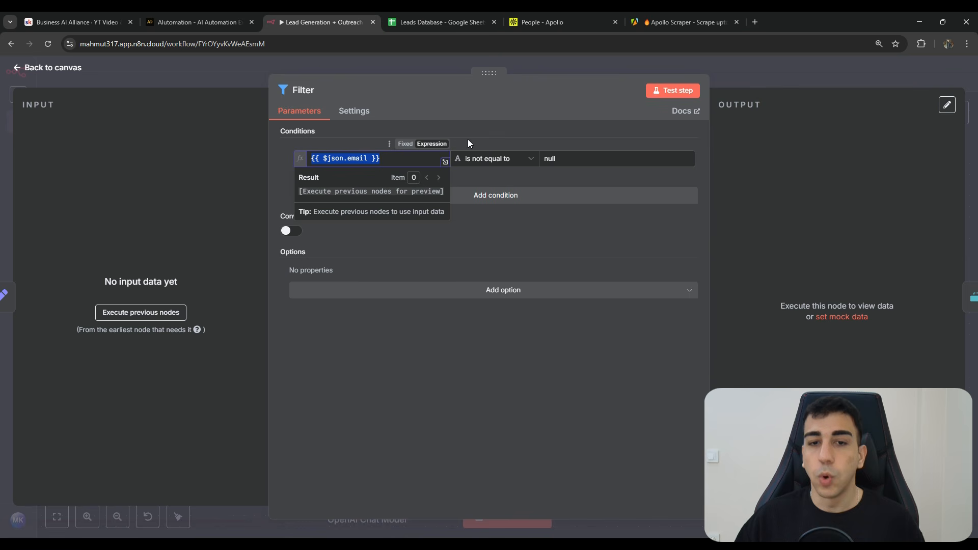
{"action": "double_click", "coordinate": [356, 161]}
{"action": "left_click", "coordinate": [503, 162]}
{"action": "left_click", "coordinate": [571, 171]}
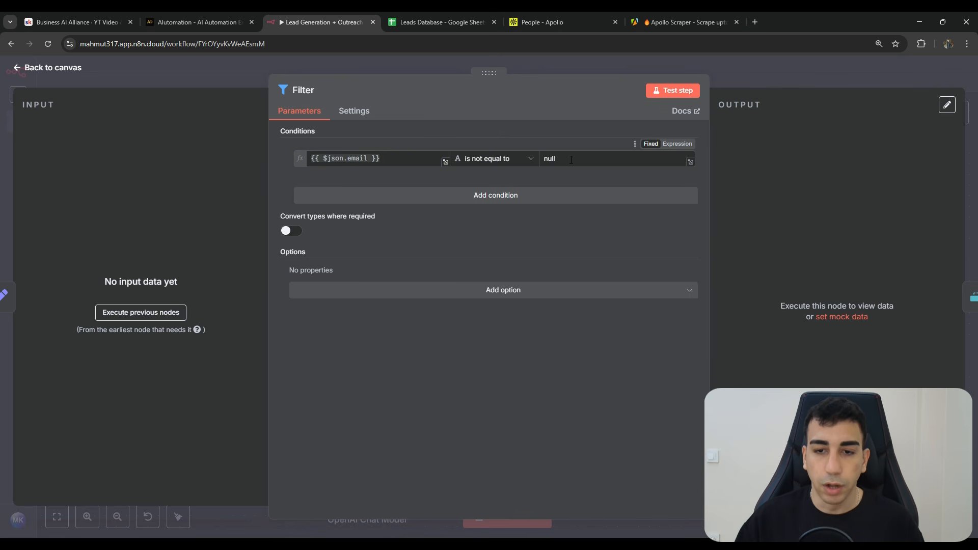
{"action": "left_click", "coordinate": [744, 75]}
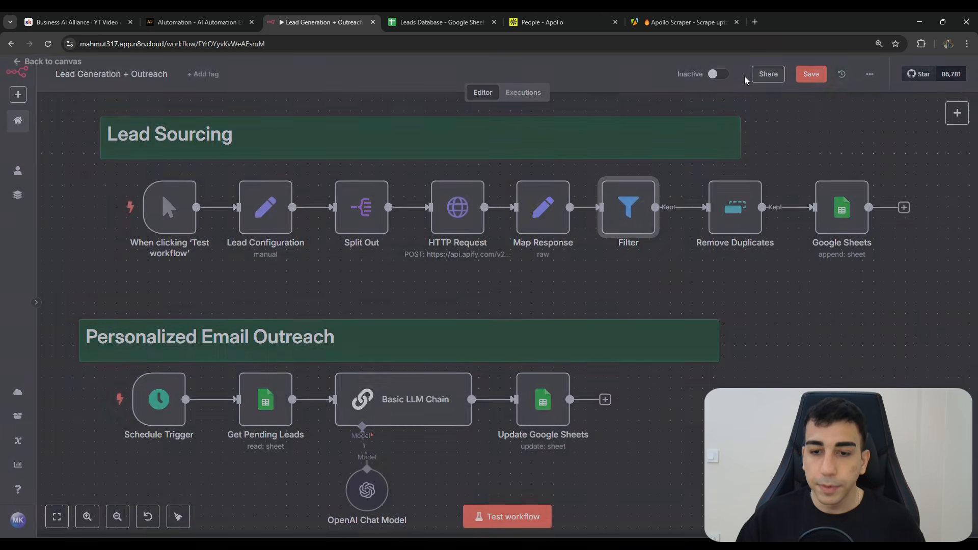
Open the Remove Duplicates node and examine its Fields To Compare setting for the email field.
{"action": "left_click", "coordinate": [596, 252]}
{"action": "double_click", "coordinate": [575, 229]}
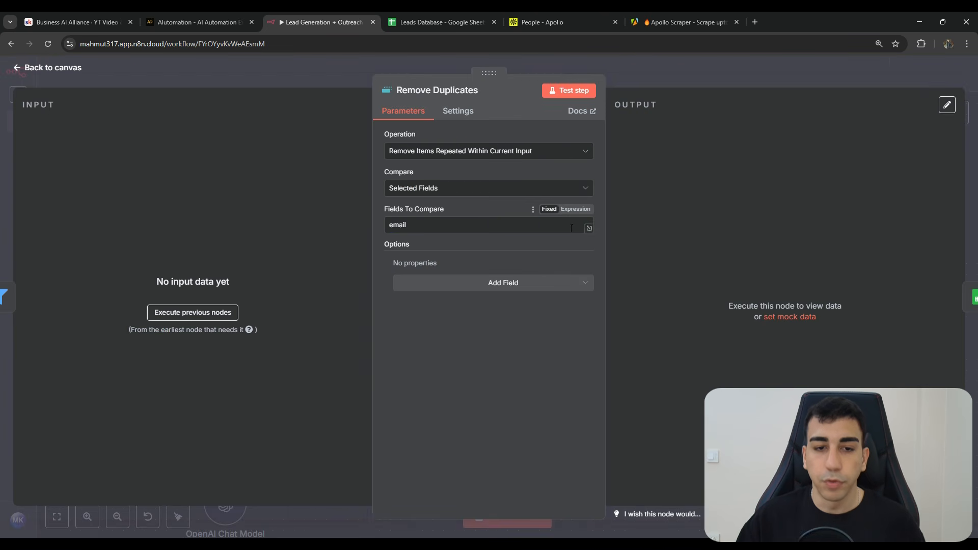
{"action": "double_click", "coordinate": [474, 229]}
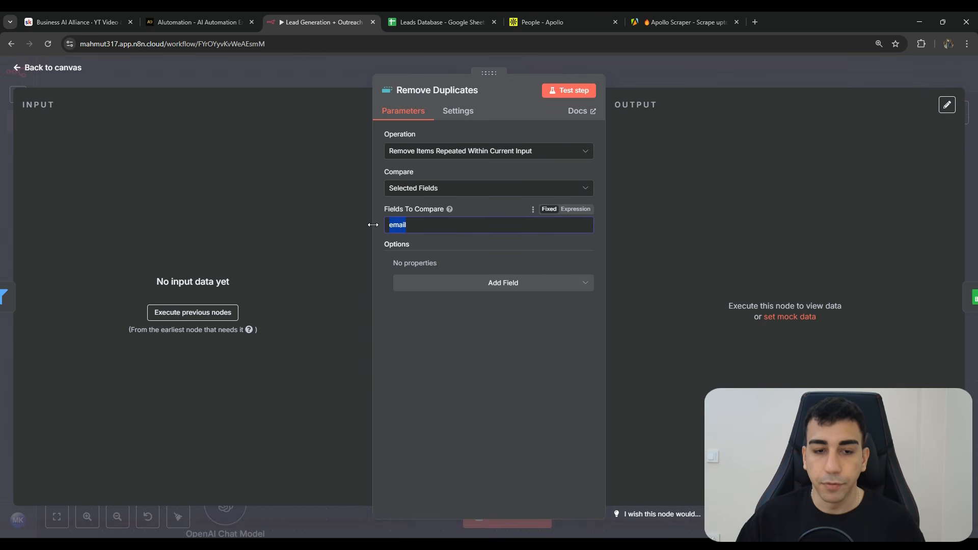
{"action": "left_click", "coordinate": [424, 225]}
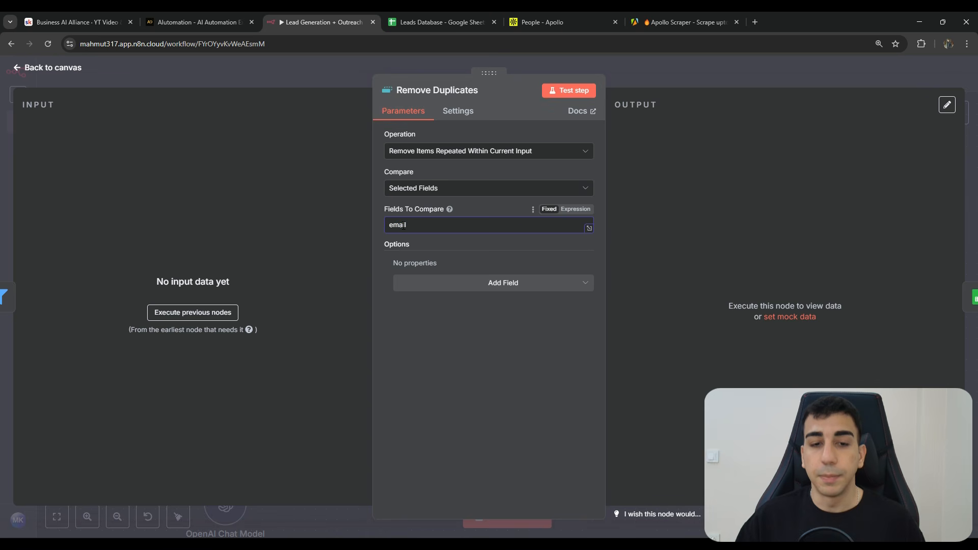
{"action": "left_click", "coordinate": [654, 79]}
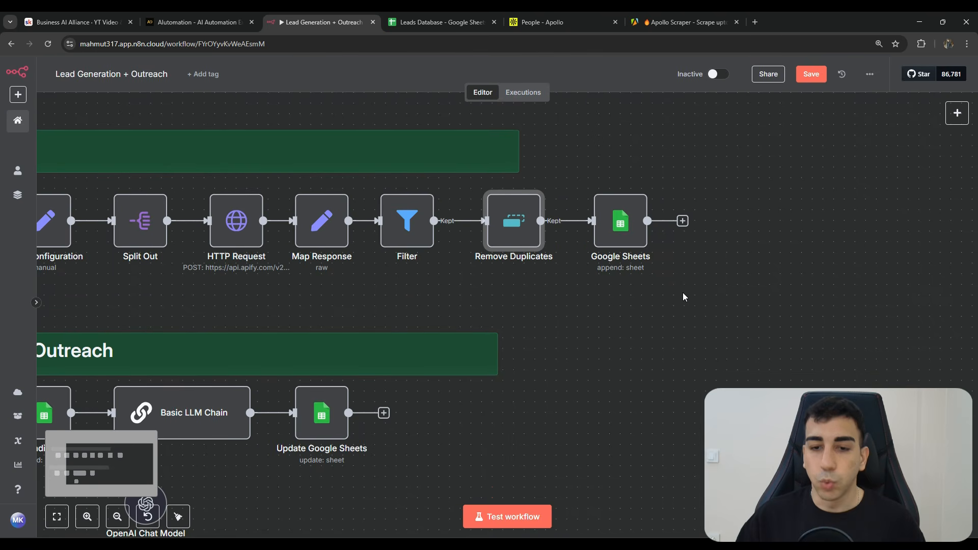
Review the complete Lead Sourcing chain on the canvas, from the manual trigger through the Google Sheets append node.
{"action": "key", "text": "1"}
{"action": "left_click_drag", "start_coordinate": [620, 220], "coordinate": [602, 203]}
{"action": "left_click", "coordinate": [602, 203]}
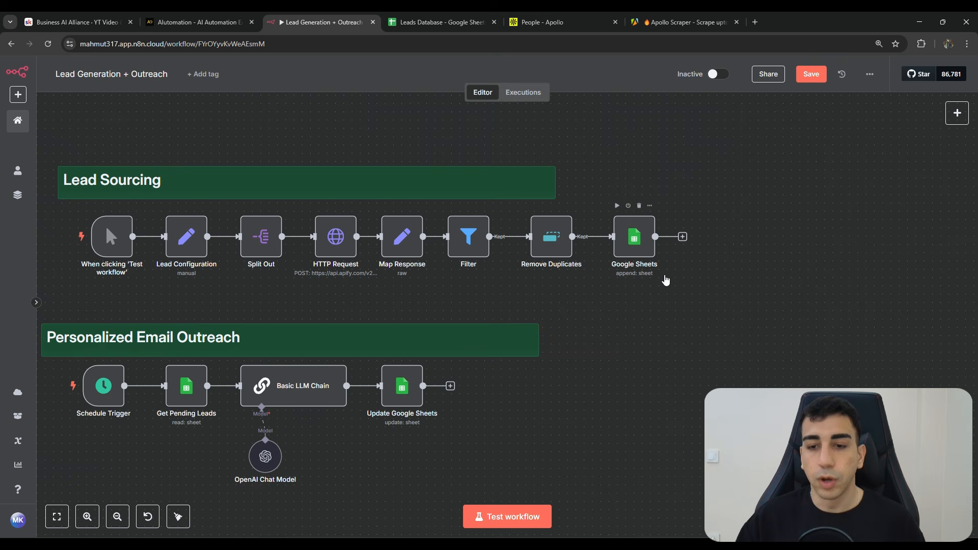
{"action": "left_click_drag", "start_coordinate": [611, 279], "coordinate": [703, 261]}
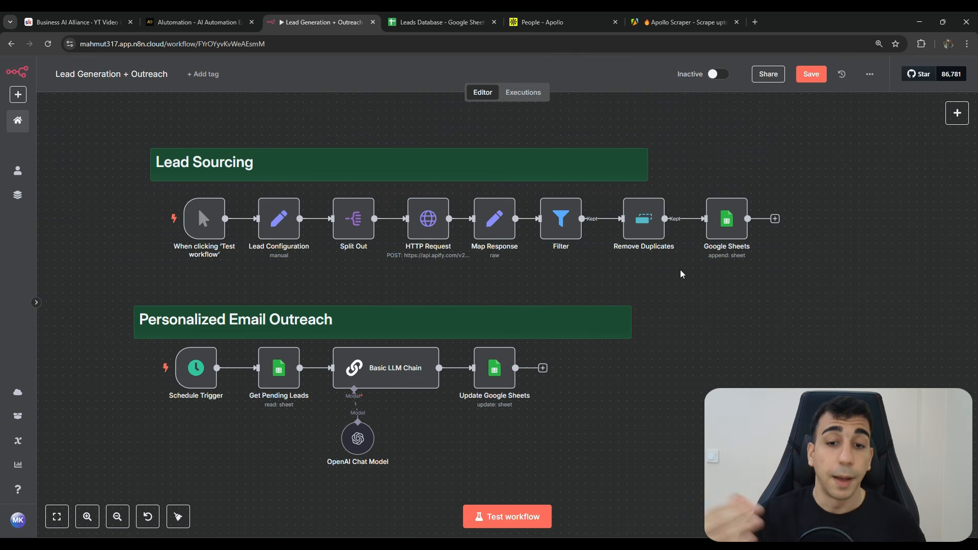
{"action": "left_click_drag", "start_coordinate": [549, 262], "coordinate": [630, 225]}
{"action": "scroll", "coordinate": [630, 224], "scroll_direction": "down", "scroll_amount": 1}
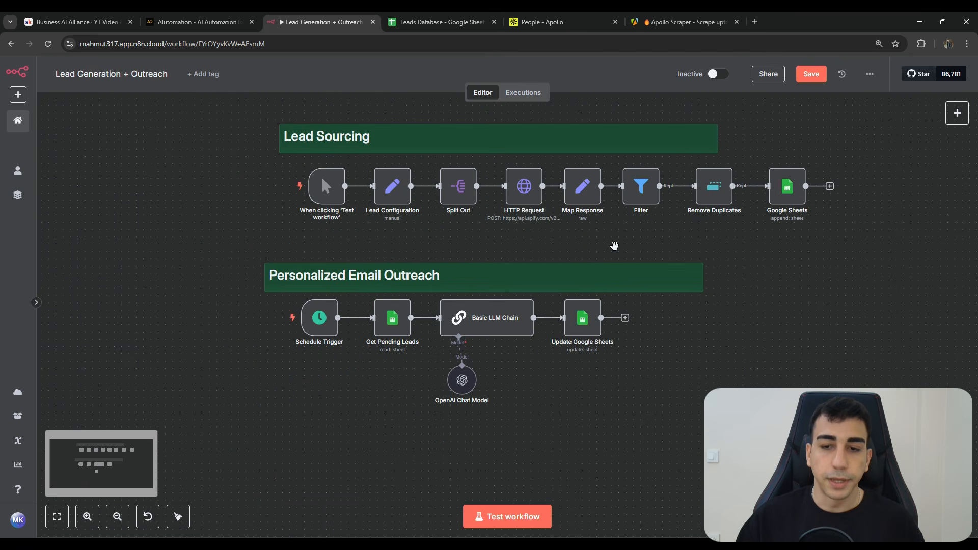
{"action": "left_click_drag", "start_coordinate": [871, 220], "coordinate": [231, 96]}
{"action": "left_click_drag", "start_coordinate": [764, 339], "coordinate": [712, 324]}
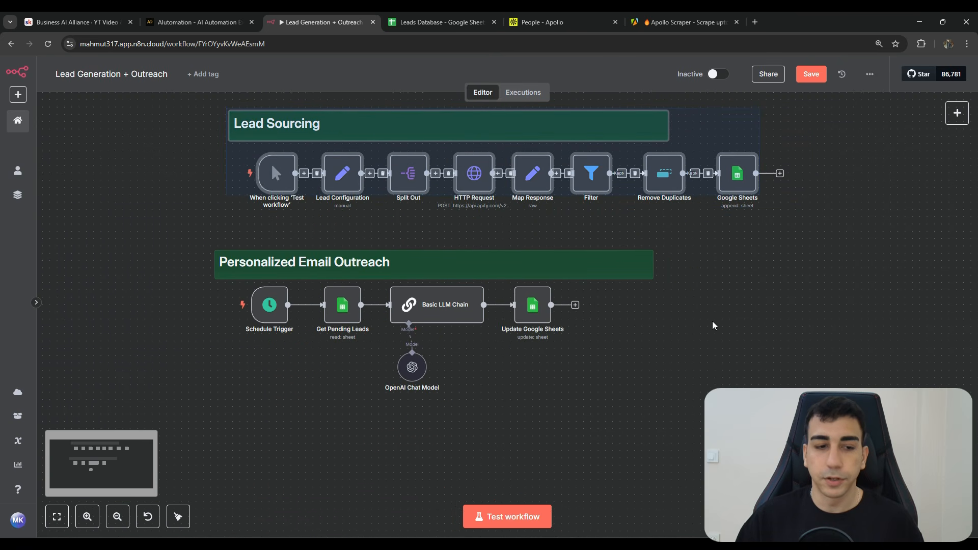
{"action": "left_click_drag", "start_coordinate": [679, 360], "coordinate": [701, 325]}
{"action": "left_click", "coordinate": [688, 328]}
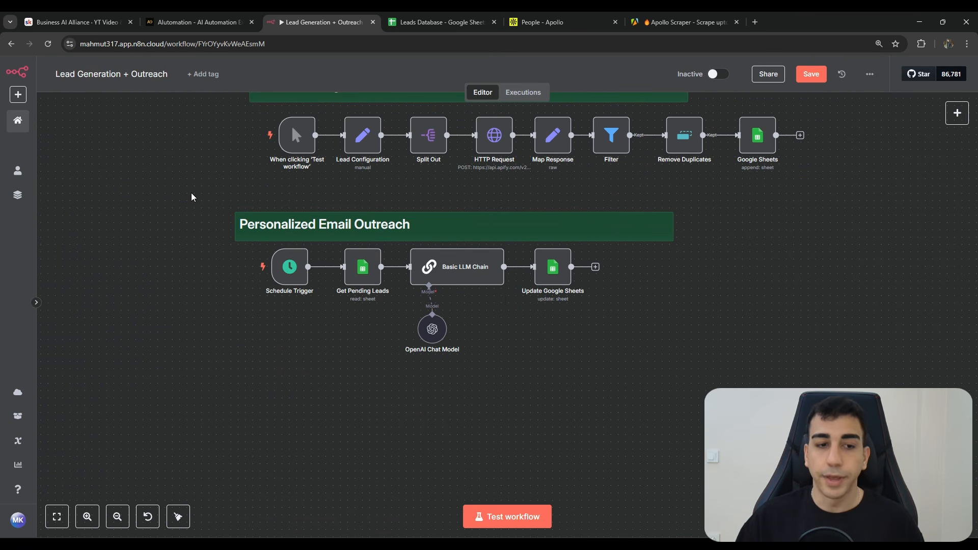
Examine the layout of the Personalized Email Outreach chain beneath the Lead Sourcing chain.
{"action": "left_click_drag", "start_coordinate": [690, 283], "coordinate": [626, 272]}
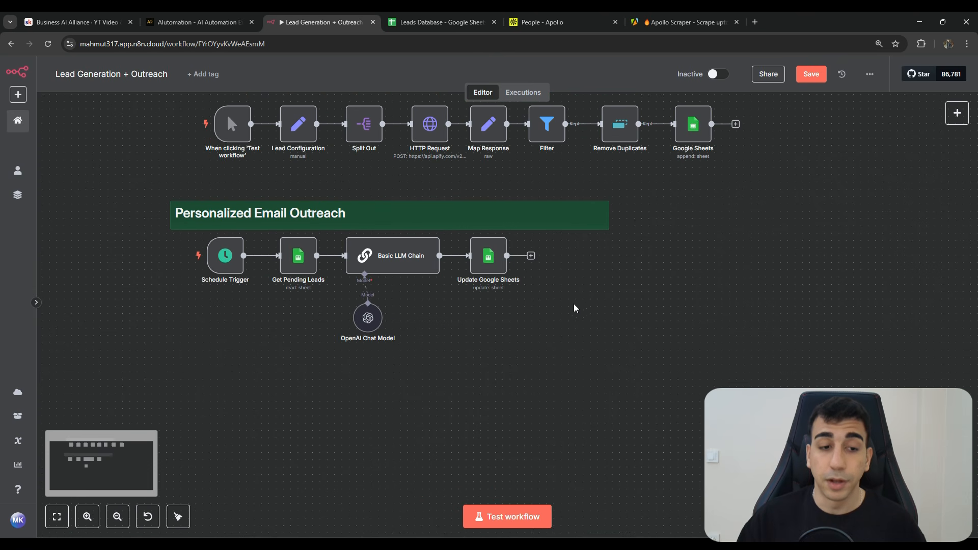
{"action": "left_click_drag", "start_coordinate": [345, 261], "coordinate": [412, 207]}
{"action": "mouse_move", "coordinate": [320, 241]}
{"action": "left_mouse_down"}
{"action": "mouse_move", "coordinate": [276, 181]}
{"action": "mouse_move", "coordinate": [325, 264]}
{"action": "mouse_move", "coordinate": [317, 306]}
{"action": "left_mouse_up"}
{"action": "scroll", "coordinate": [296, 286], "scroll_direction": "up", "scroll_amount": 2}
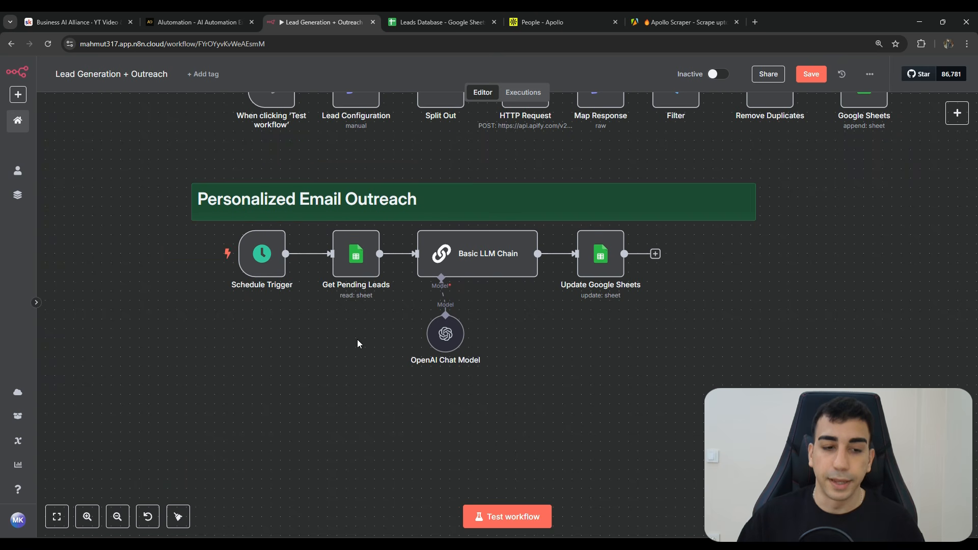
{"action": "scroll", "coordinate": [282, 313], "scroll_direction": "down", "scroll_amount": 2}
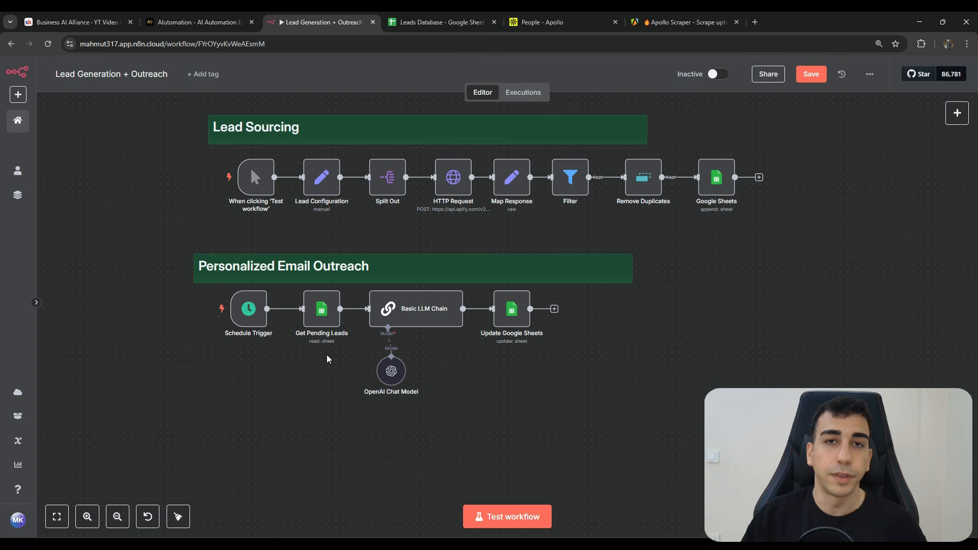
{"action": "mouse_move", "coordinate": [306, 376]}
{"action": "left_mouse_down"}
{"action": "mouse_move", "coordinate": [334, 360]}
{"action": "mouse_move", "coordinate": [247, 268]}
{"action": "left_mouse_up"}
{"action": "left_click_drag", "start_coordinate": [334, 354], "coordinate": [328, 379]}
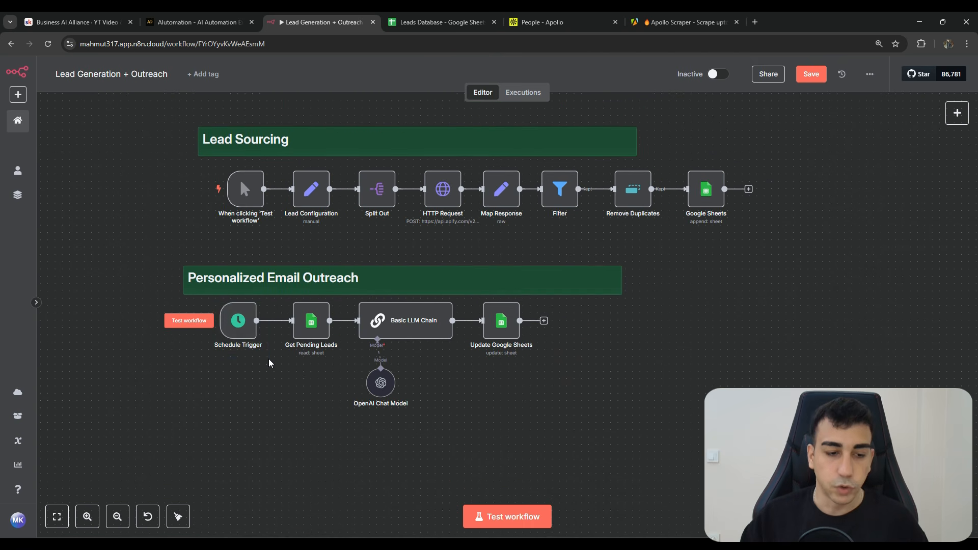
Locate the Schedule Trigger, then check the Get Pending Leads node's document, sheet and filter settings.
{"action": "left_click_drag", "start_coordinate": [269, 358], "coordinate": [204, 300]}
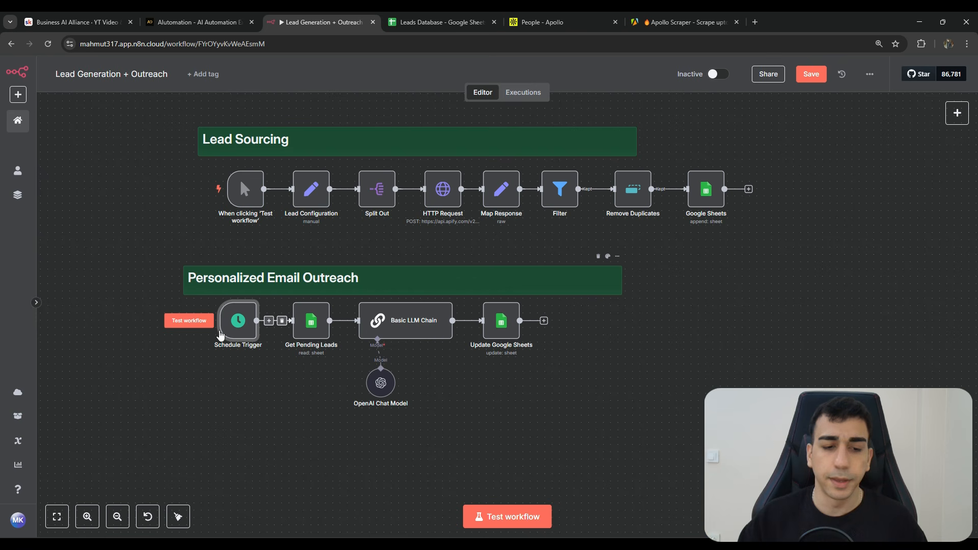
{"action": "left_click_drag", "start_coordinate": [296, 371], "coordinate": [375, 361]}
{"action": "scroll", "coordinate": [407, 325], "scroll_direction": "up", "scroll_amount": 2}
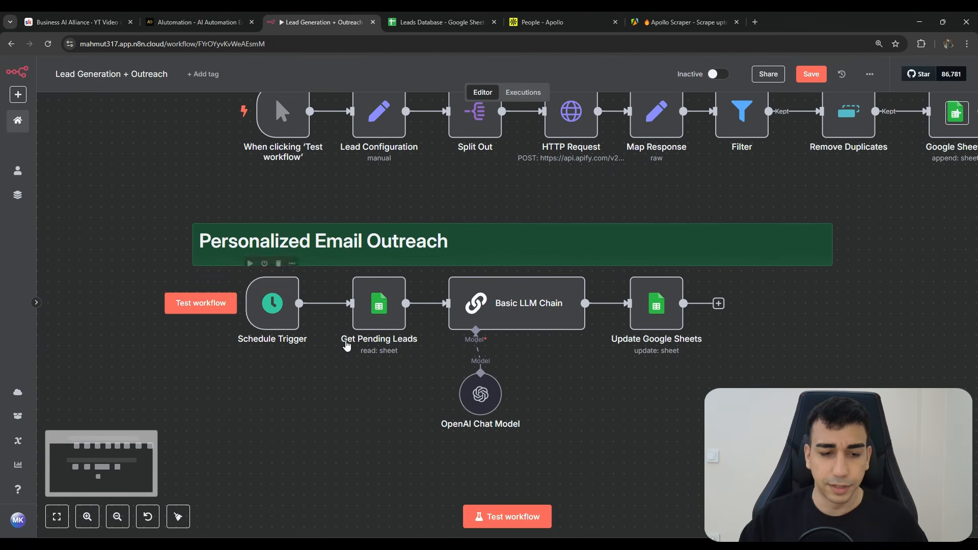
{"action": "scroll", "coordinate": [423, 351], "scroll_direction": "up", "scroll_amount": 2}
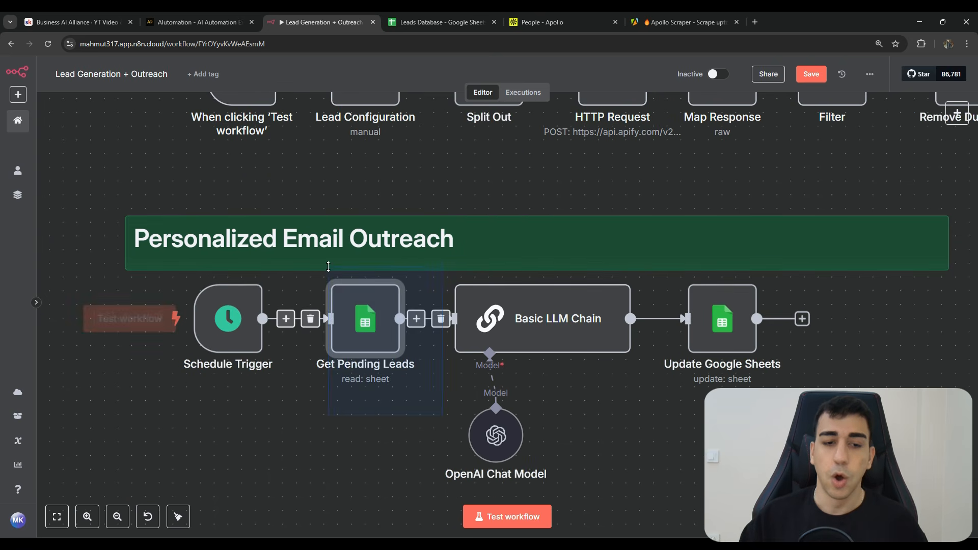
{"action": "double_click", "coordinate": [368, 328]}
{"action": "scroll", "coordinate": [484, 326], "scroll_direction": "down", "scroll_amount": 2}
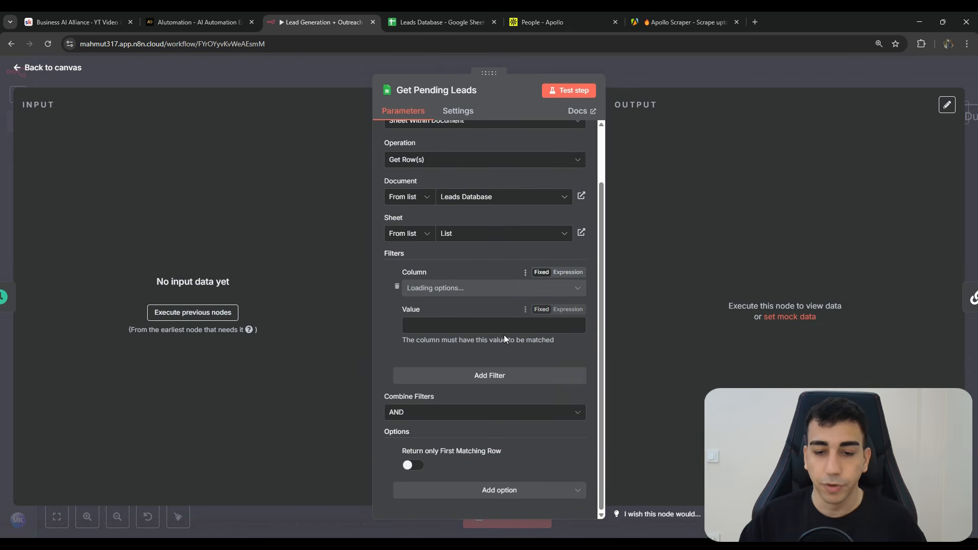
{"action": "left_click", "coordinate": [649, 77]}
Trace the outreach chain from Get Pending Leads to Update Google Sheets, and revisit the Schedule Trigger that starts it.
{"action": "left_click_drag", "start_coordinate": [653, 411], "coordinate": [579, 359]}
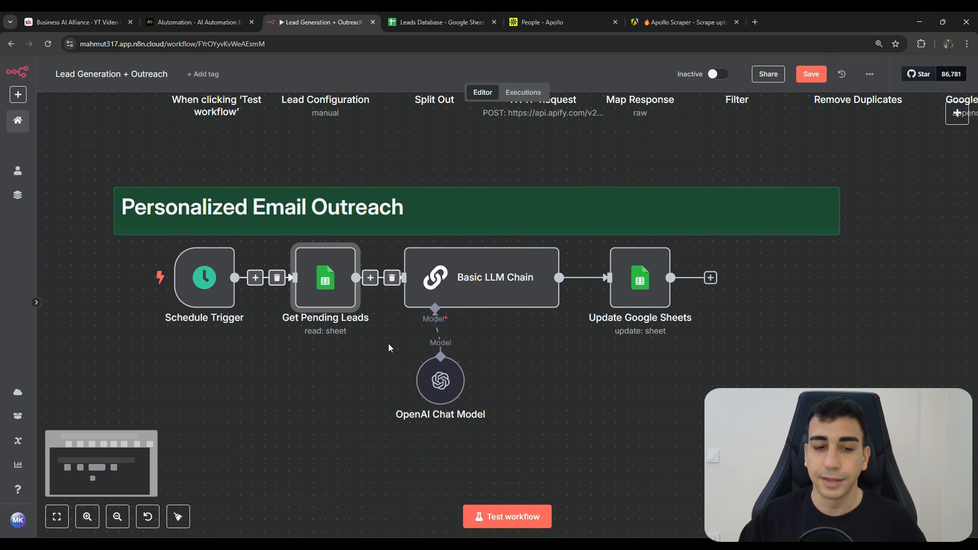
{"action": "left_click_drag", "start_coordinate": [383, 363], "coordinate": [250, 210]}
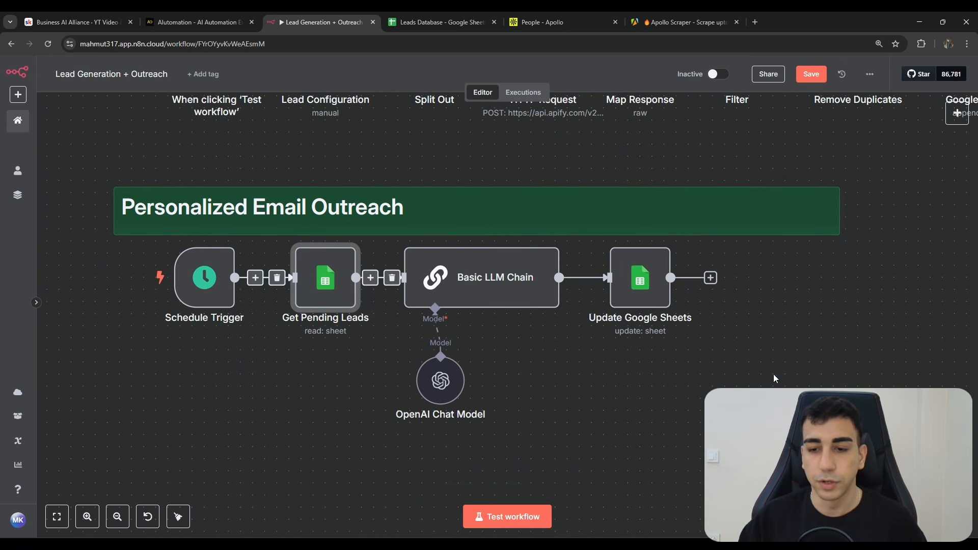
{"action": "left_click_drag", "start_coordinate": [773, 378], "coordinate": [570, 236]}
{"action": "left_click_drag", "start_coordinate": [804, 345], "coordinate": [732, 338]}
{"action": "scroll", "coordinate": [686, 345], "scroll_direction": "down", "scroll_amount": 1}
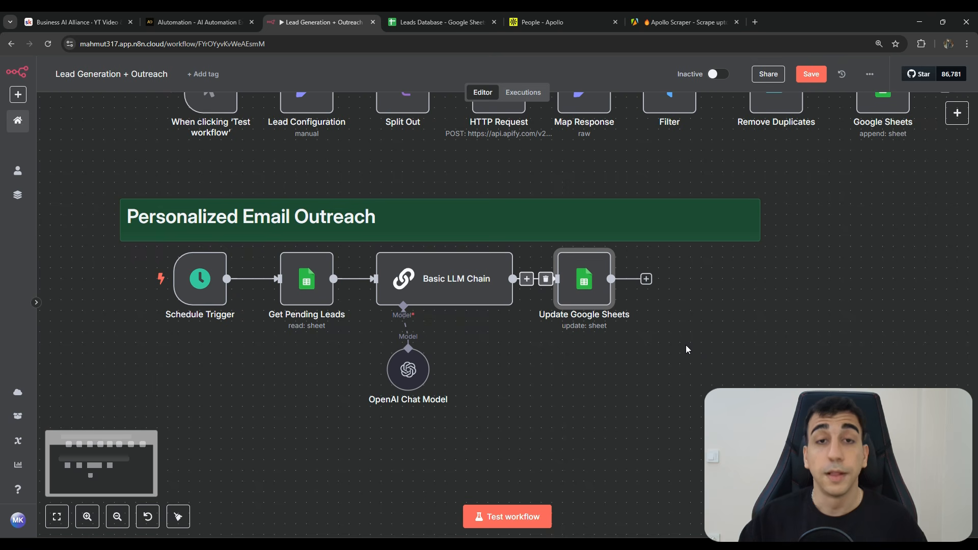
{"action": "mouse_move", "coordinate": [335, 350]}
{"action": "left_mouse_down"}
{"action": "mouse_move", "coordinate": [317, 354]}
{"action": "mouse_move", "coordinate": [328, 351]}
{"action": "left_mouse_up"}
{"action": "left_click_drag", "start_coordinate": [658, 356], "coordinate": [533, 248]}
{"action": "scroll", "coordinate": [671, 356], "scroll_direction": "down", "scroll_amount": 1}
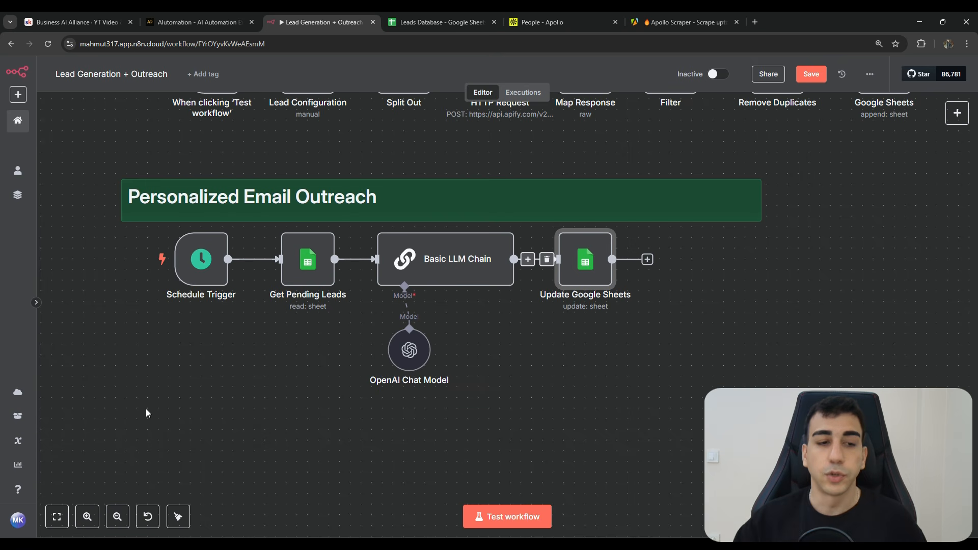
{"action": "left_click_drag", "start_coordinate": [247, 342], "coordinate": [159, 225]}
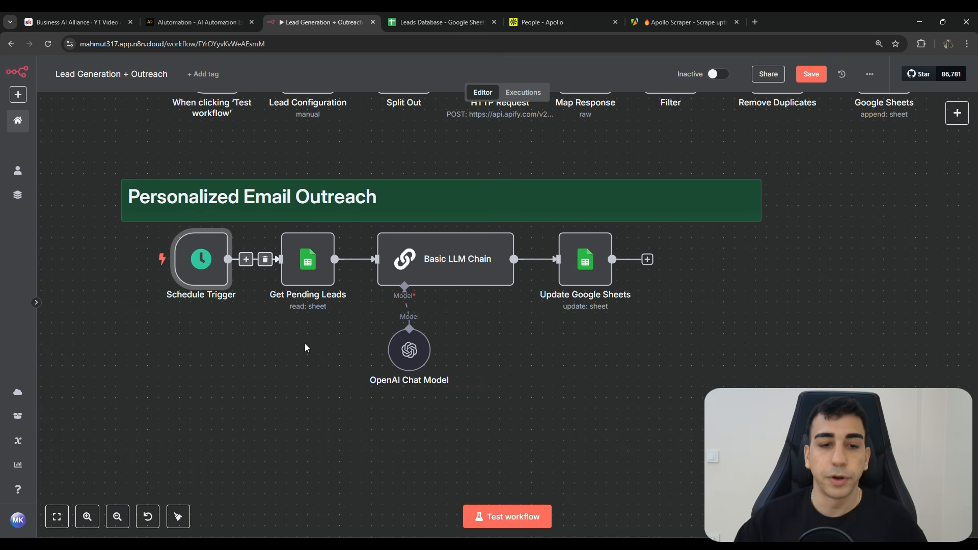
{"action": "left_click_drag", "start_coordinate": [299, 334], "coordinate": [280, 362]}
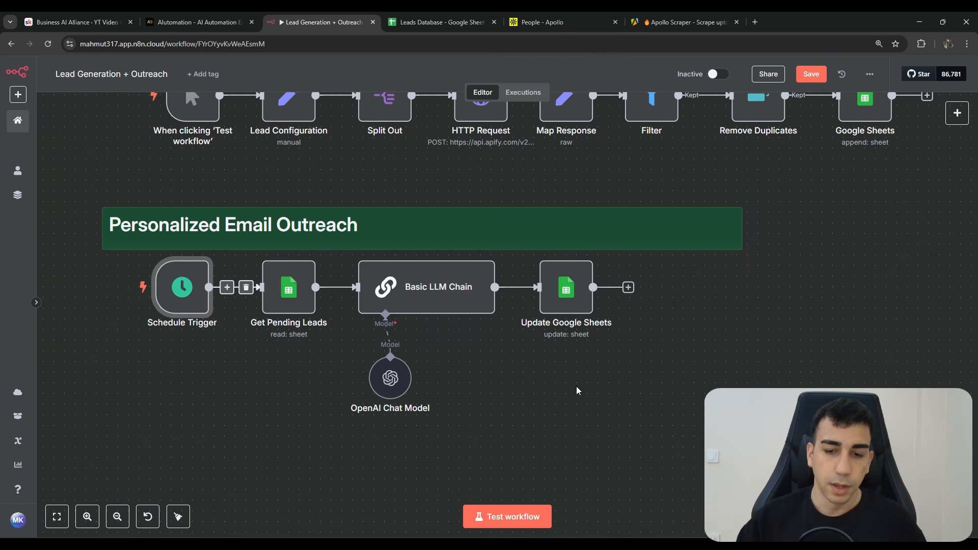
{"action": "scroll", "coordinate": [559, 387], "scroll_direction": "down", "scroll_amount": 1}
{"action": "scroll", "coordinate": [558, 387], "scroll_direction": "down", "scroll_amount": 3}
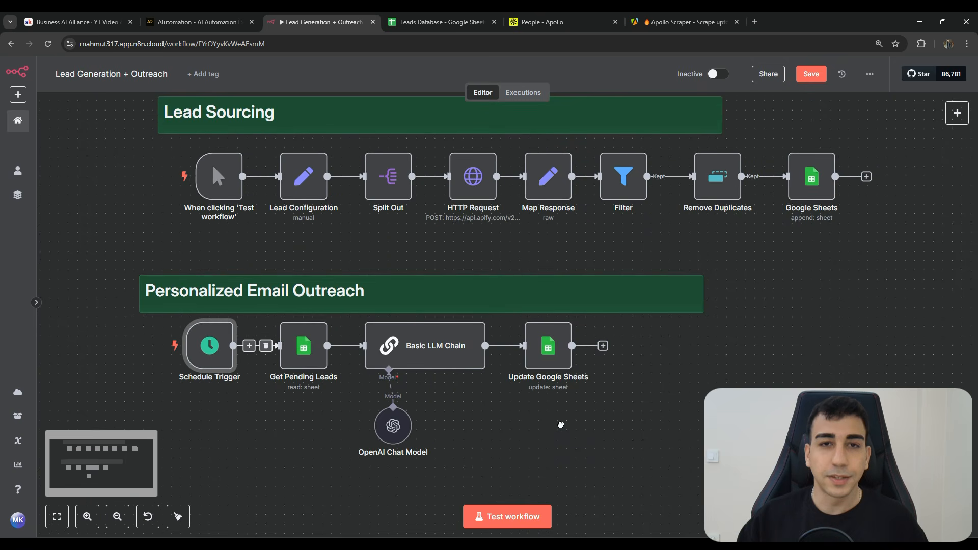
{"action": "scroll", "coordinate": [586, 429], "scroll_direction": "down", "scroll_amount": 1}
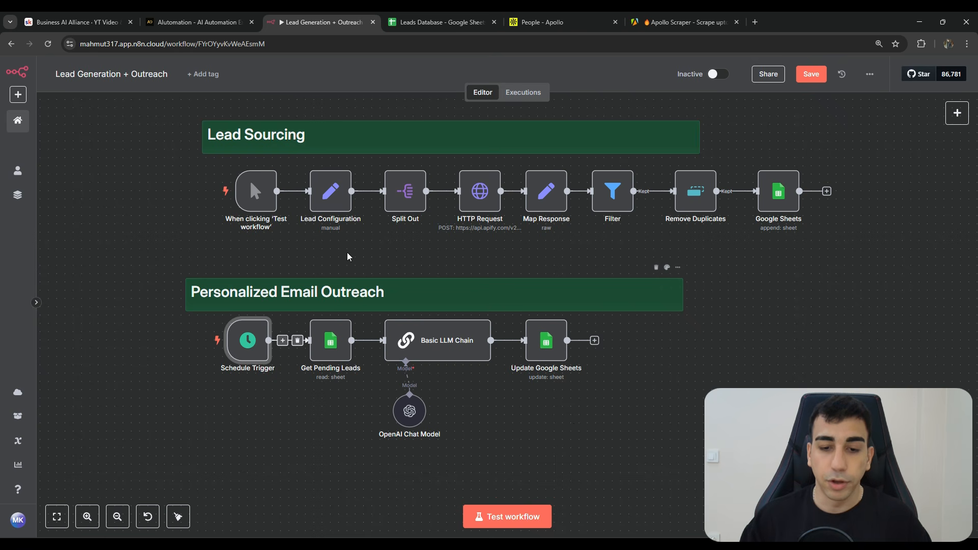
{"action": "left_click_drag", "start_coordinate": [334, 256], "coordinate": [323, 258]}
{"action": "scroll", "coordinate": [322, 258], "scroll_direction": "right", "scroll_amount": 3}
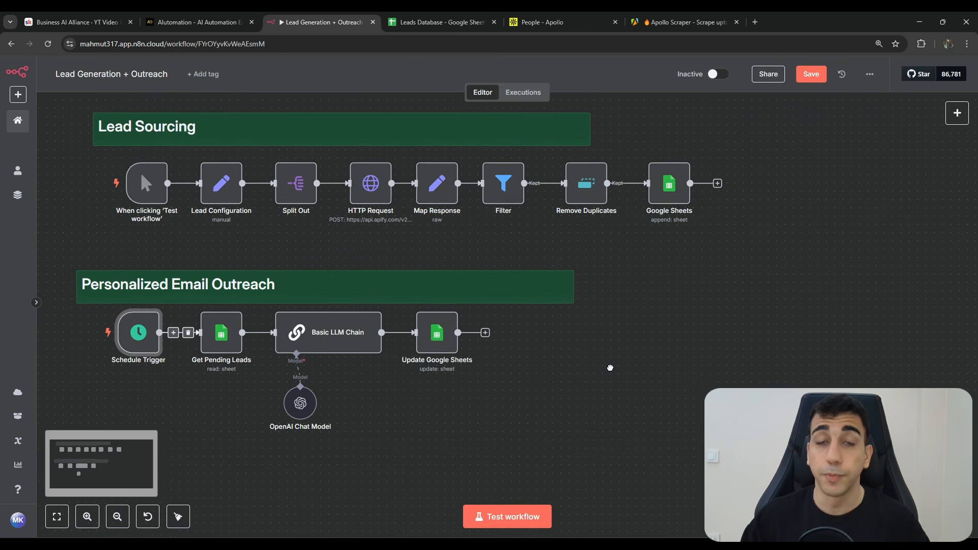
{"action": "scroll", "coordinate": [610, 374], "scroll_direction": "left", "scroll_amount": 5}
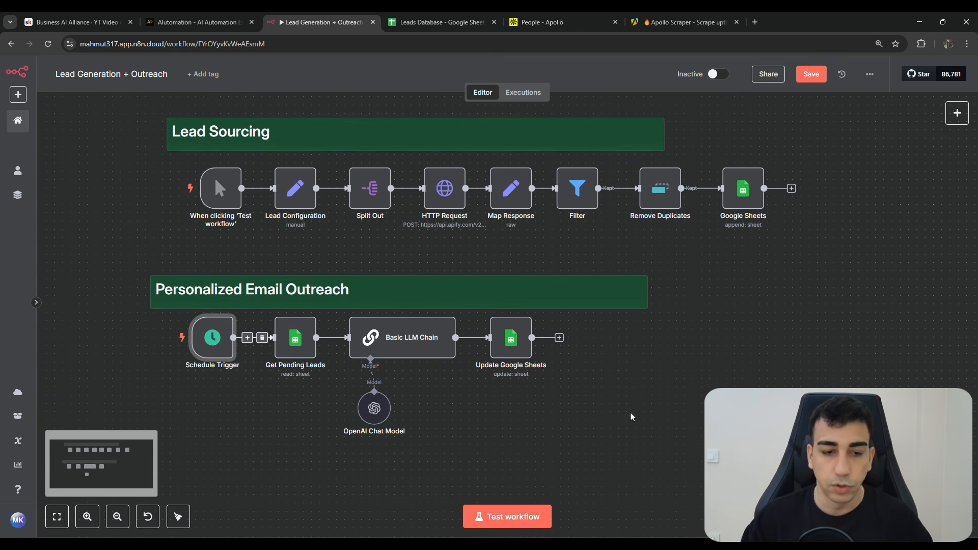
{"action": "scroll", "coordinate": [630, 415], "scroll_direction": "down", "scroll_amount": 3}
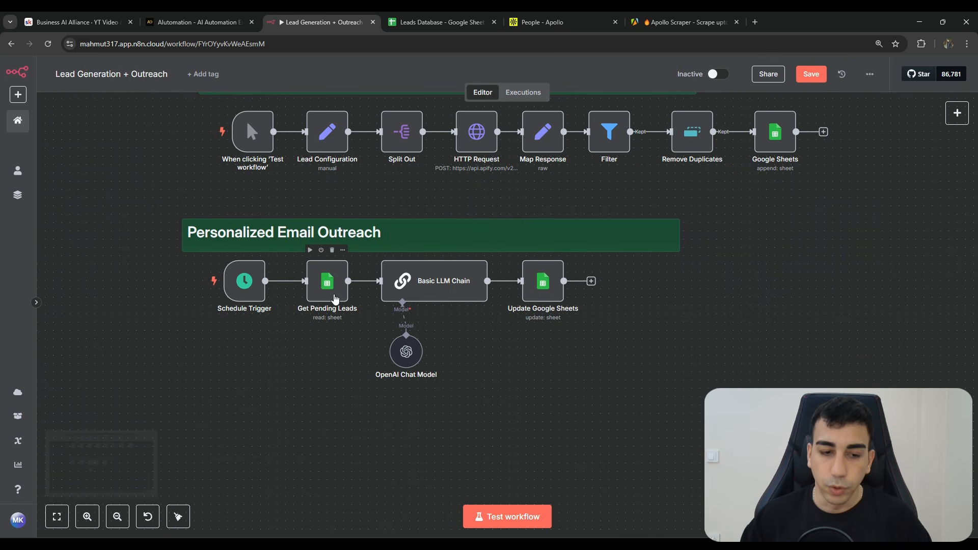
Reopen the Get Pending Leads node and examine its Email Prepared column filter and the Value field's matching rule.
{"action": "double_click", "coordinate": [333, 294]}
{"action": "scroll", "coordinate": [443, 285], "scroll_direction": "down", "scroll_amount": 2}
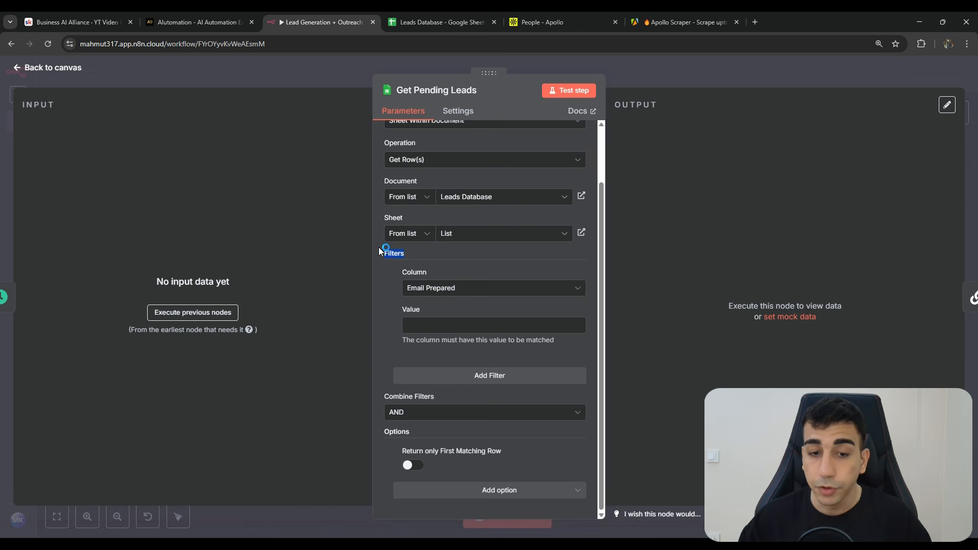
{"action": "left_click", "coordinate": [474, 292]}
{"action": "left_click", "coordinate": [474, 272]}
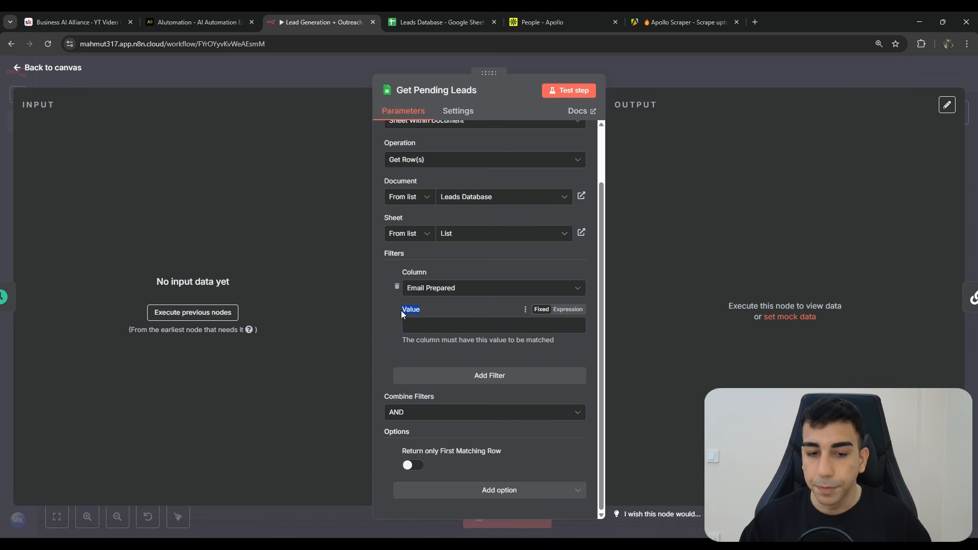
{"action": "left_click_drag", "start_coordinate": [402, 340], "coordinate": [564, 346]}
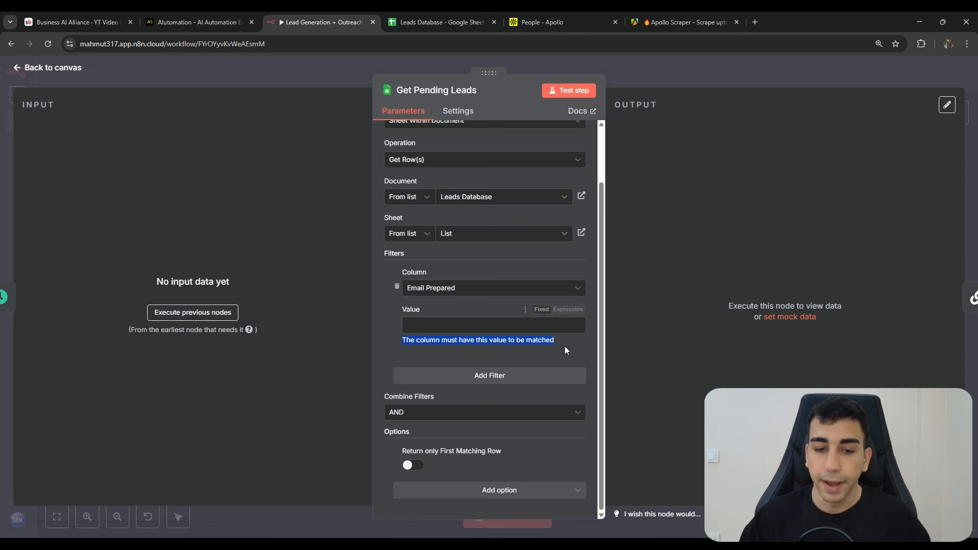
Leave Get Pending Leads, open the Basic LLM Chain's System message in the expanded editor, and read its ROLE section and email goal.
{"action": "left_click", "coordinate": [563, 344]}
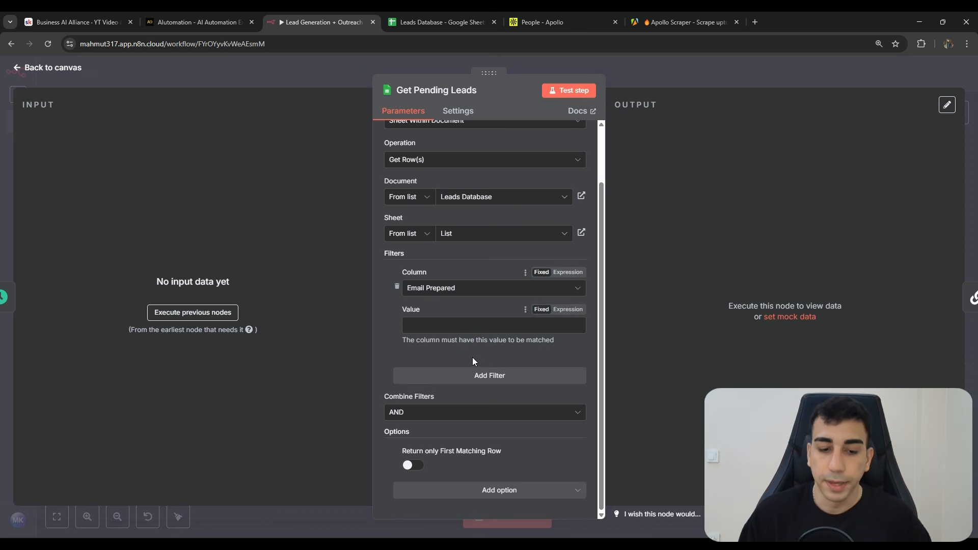
{"action": "key", "text": "Escape"}
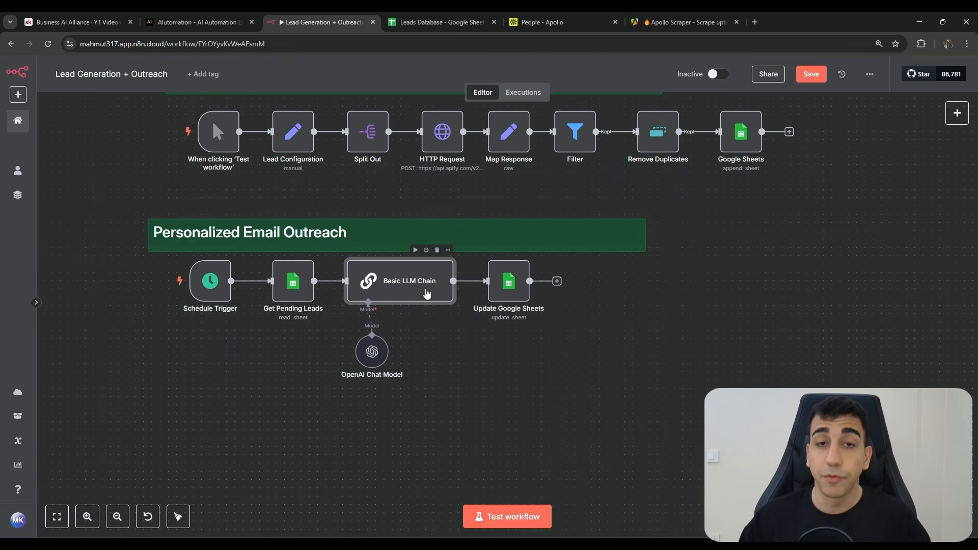
{"action": "double_click", "coordinate": [427, 293]}
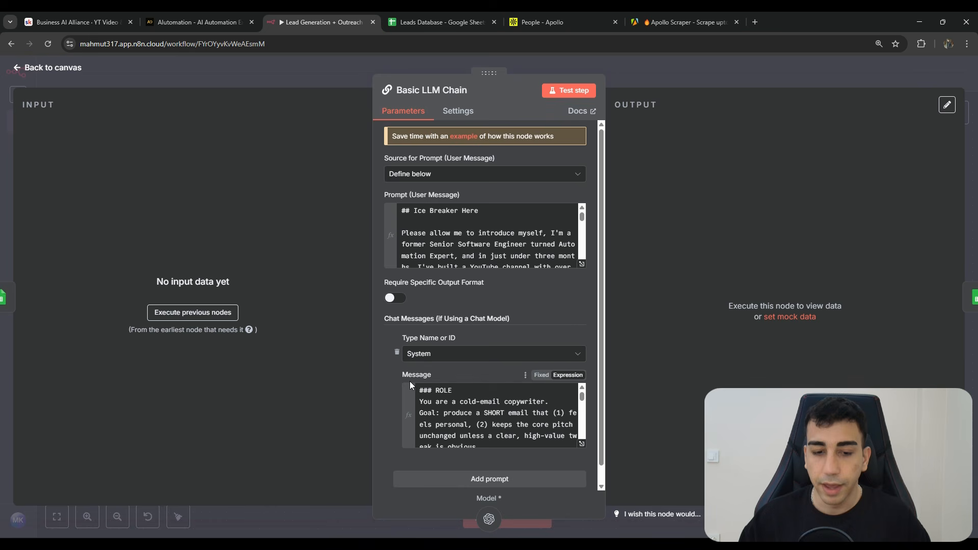
{"action": "left_click", "coordinate": [581, 443]}
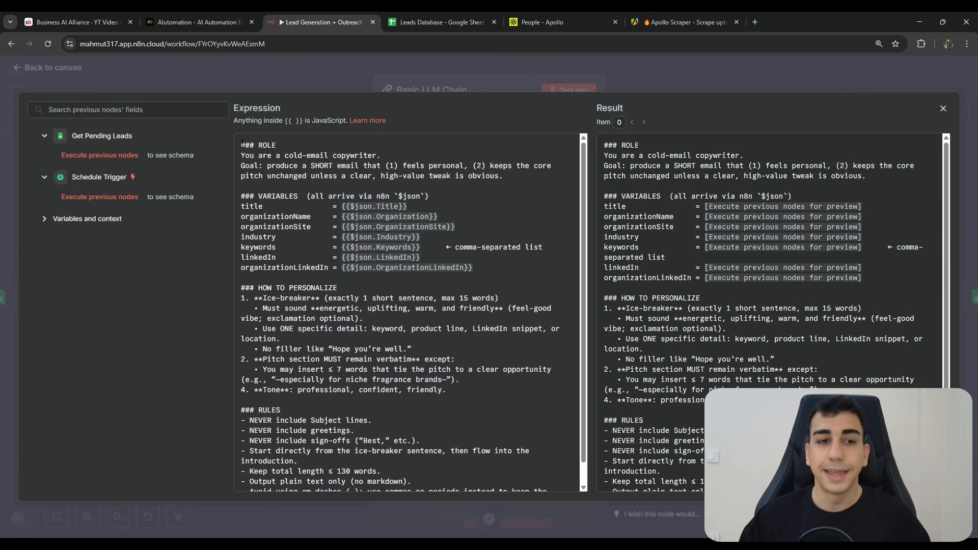
{"action": "left_click_drag", "start_coordinate": [241, 145], "coordinate": [507, 177]}
{"action": "left_click", "coordinate": [515, 183]}
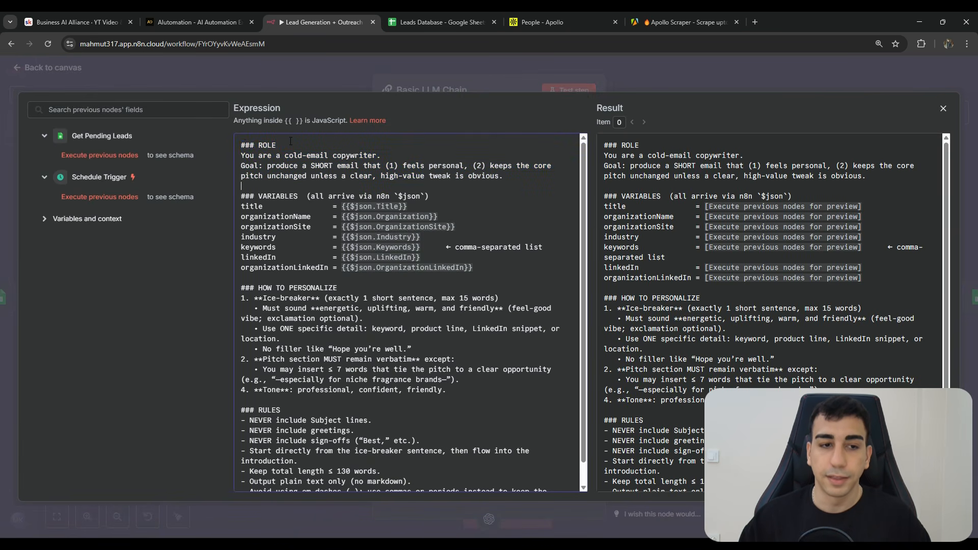
{"action": "left_click_drag", "start_coordinate": [241, 155], "coordinate": [402, 156]}
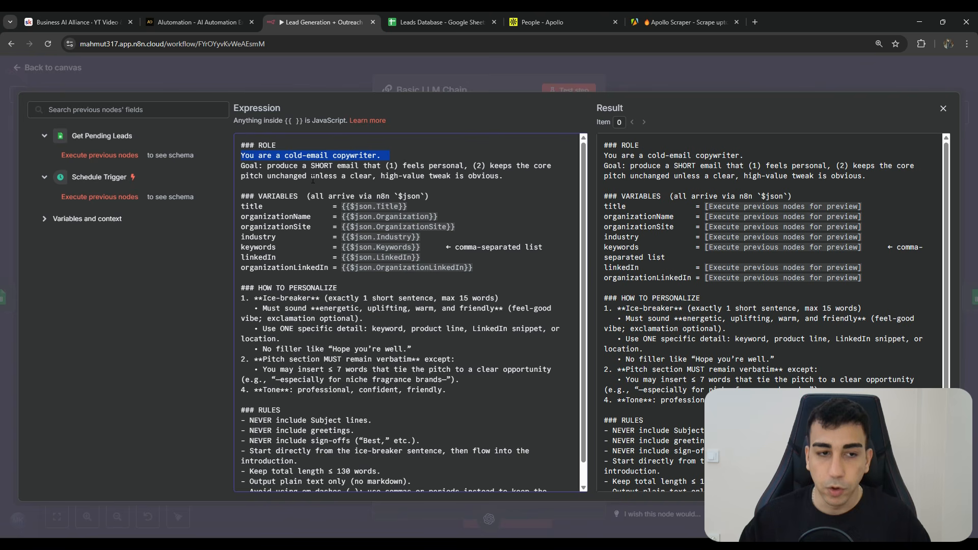
{"action": "left_click", "coordinate": [298, 176]}
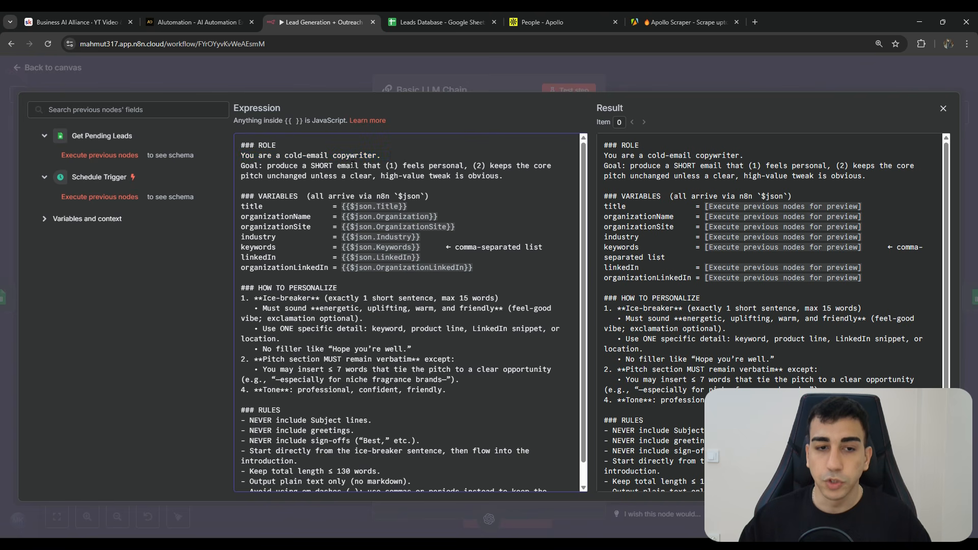
{"action": "left_click_drag", "start_coordinate": [482, 166], "coordinate": [508, 174]}
Examine the VARIABLES section of the System message, covering every lead field mapped from the incoming JSON.
{"action": "scroll", "coordinate": [259, 195], "scroll_direction": "down", "scroll_amount": 1}
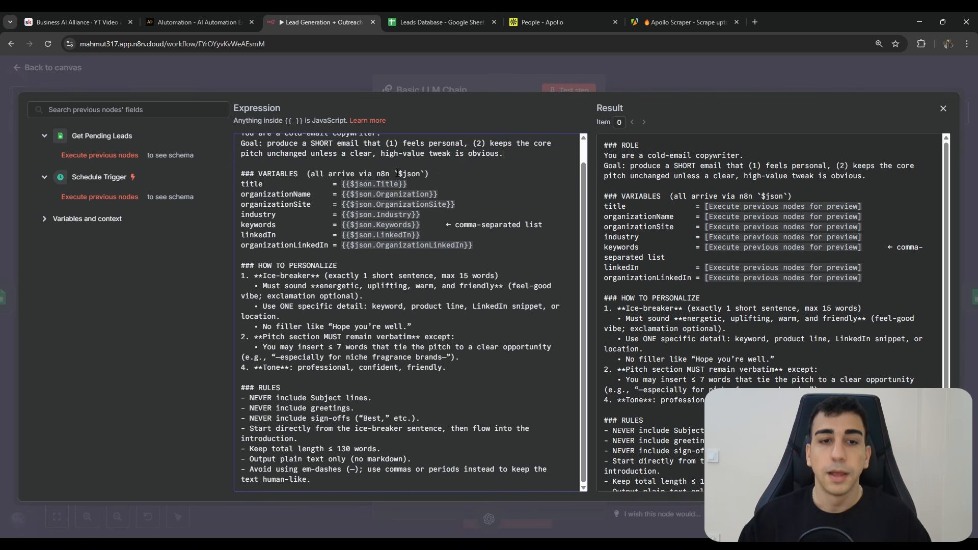
{"action": "left_click_drag", "start_coordinate": [239, 177], "coordinate": [286, 176]}
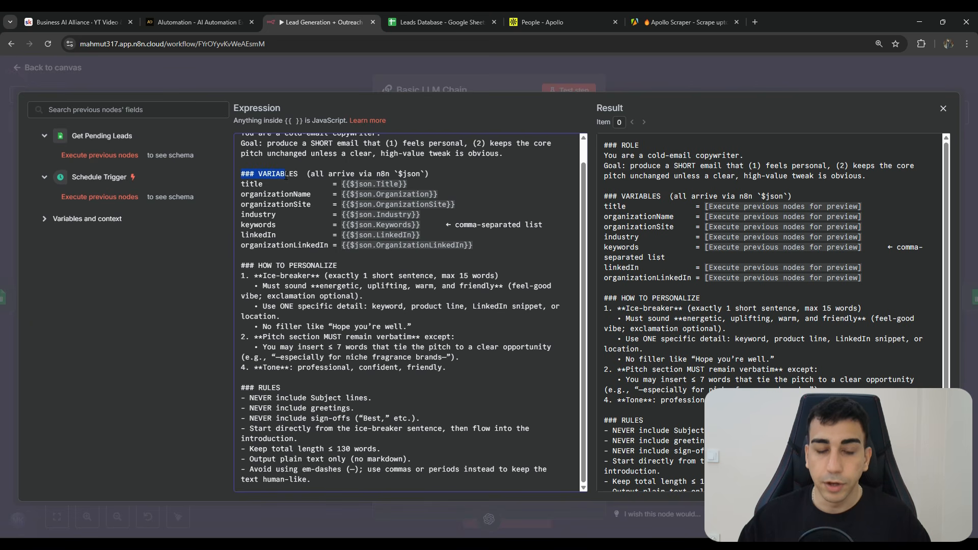
{"action": "left_click_drag", "start_coordinate": [458, 245], "coordinate": [236, 177]}
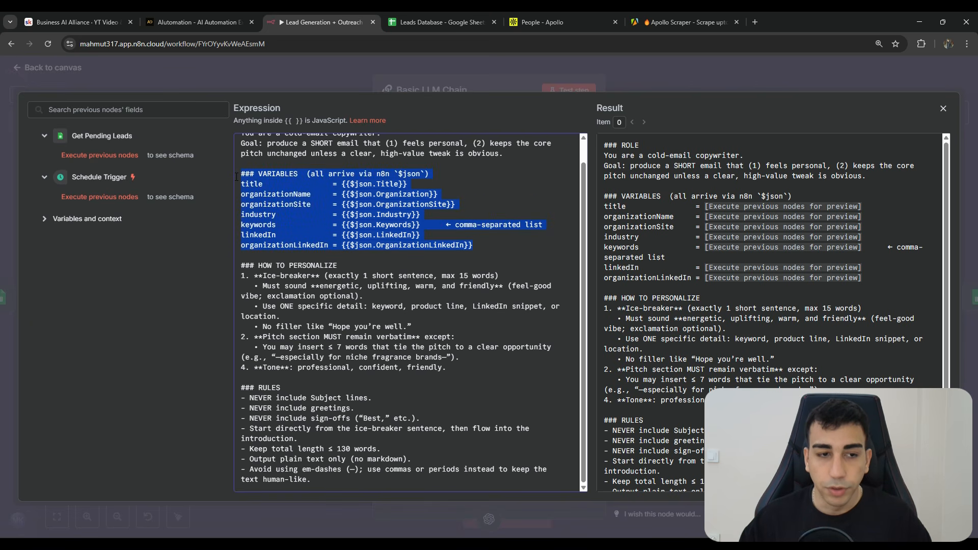
{"action": "left_click", "coordinate": [479, 244]}
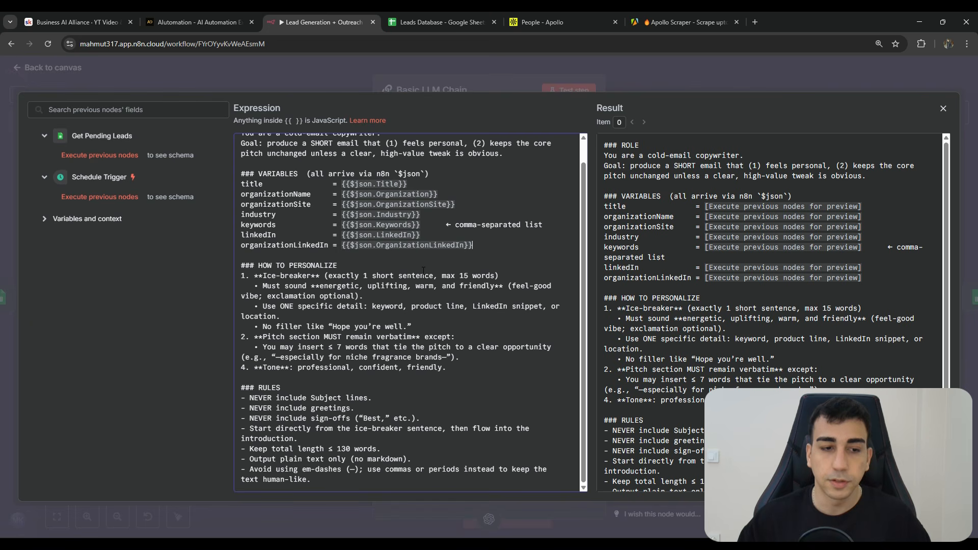
Read the HOW TO PERSONALIZE heading and the ice-breaker rules on sentence length and tone.
{"action": "left_click_drag", "start_coordinate": [303, 266], "coordinate": [351, 268]}
{"action": "left_click", "coordinate": [351, 274]}
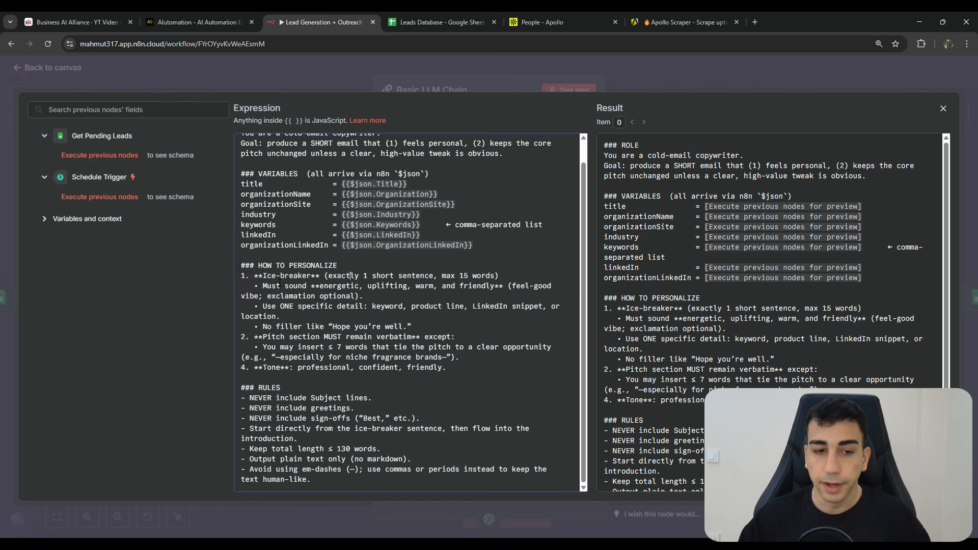
{"action": "left_click", "coordinate": [336, 277]}
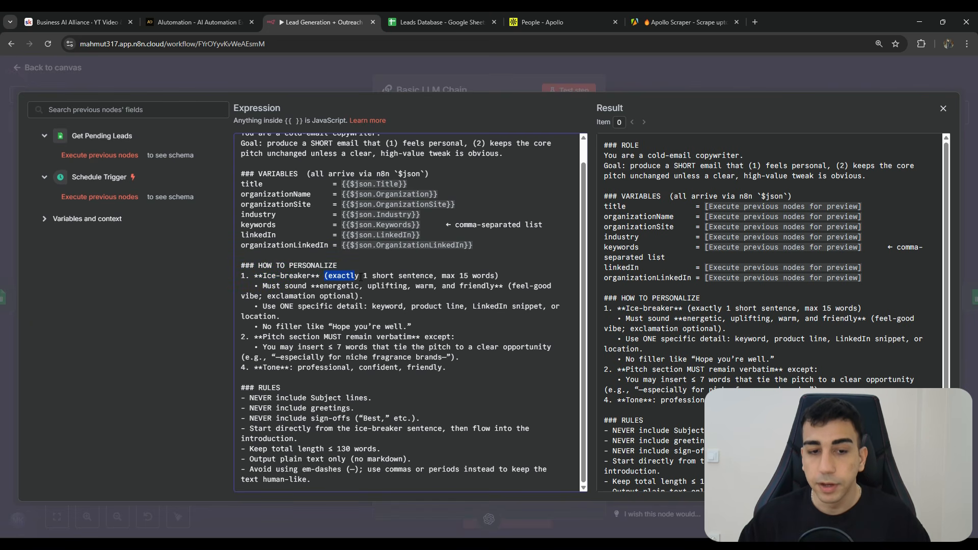
{"action": "left_click_drag", "start_coordinate": [385, 278], "coordinate": [498, 278]}
{"action": "left_click", "coordinate": [447, 278]}
{"action": "left_click", "coordinate": [317, 287]}
{"action": "left_click_drag", "start_coordinate": [262, 287], "coordinate": [408, 286]}
{"action": "left_click_drag", "start_coordinate": [509, 286], "coordinate": [259, 294]}
{"action": "left_click_drag", "start_coordinate": [353, 296], "coordinate": [358, 296]}
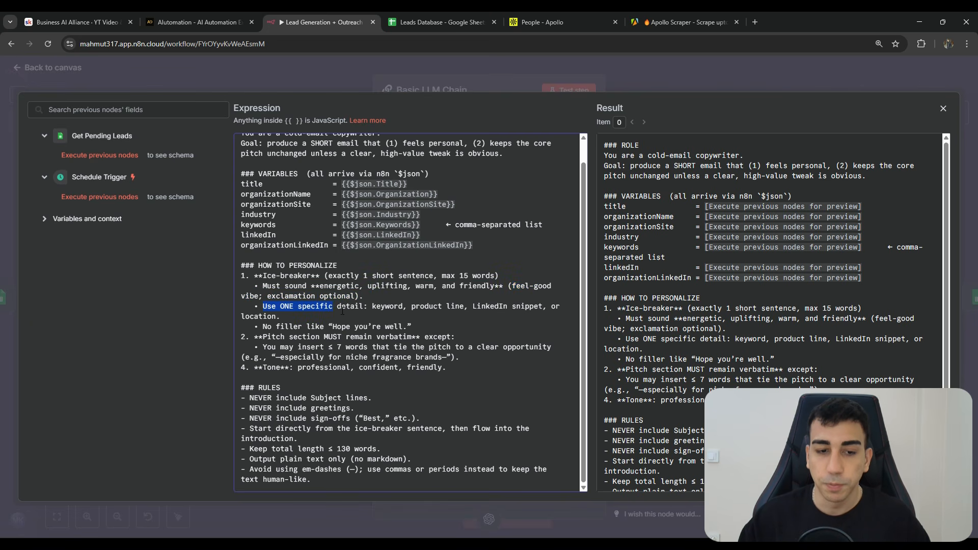
Check the ice-breaker's specific-detail and no-filler rules, plus the allowed pitch insertion example and the Tone line.
{"action": "left_click_drag", "start_coordinate": [428, 308], "coordinate": [502, 309]}
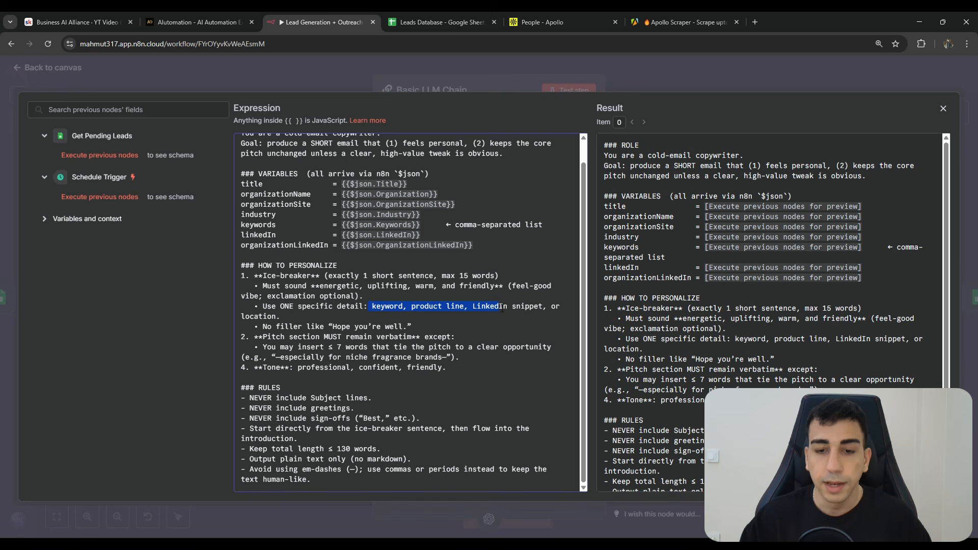
{"action": "double_click", "coordinate": [266, 326]}
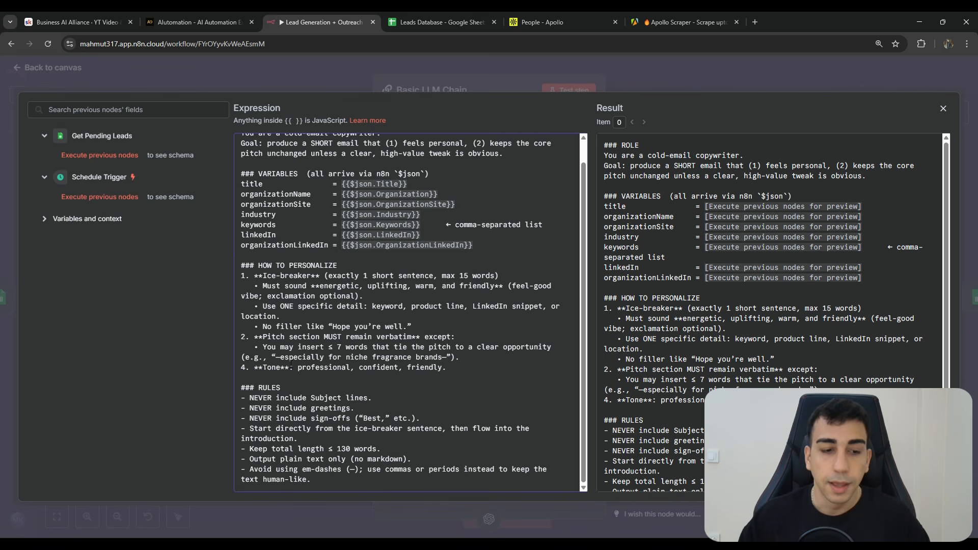
{"action": "left_click_drag", "start_coordinate": [280, 357], "coordinate": [453, 357]}
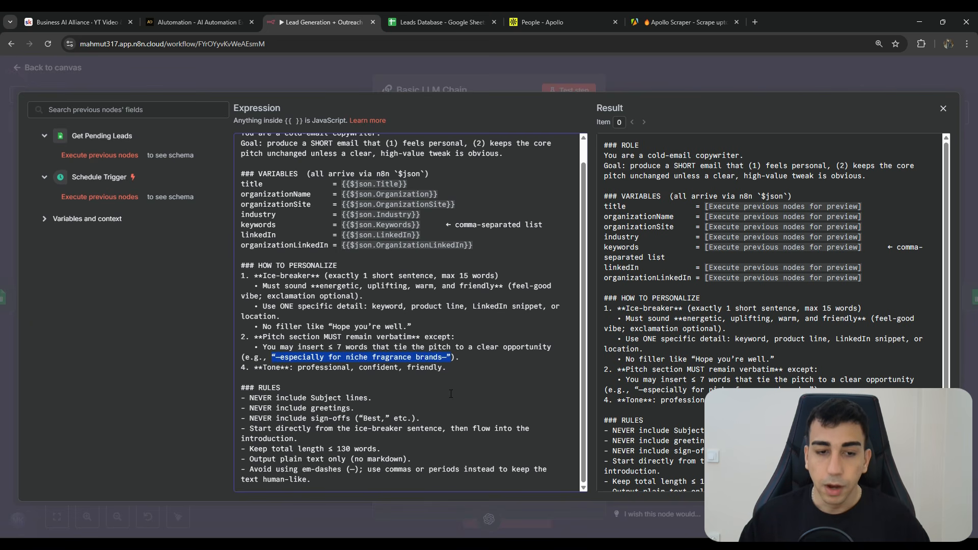
{"action": "left_click", "coordinate": [314, 367]}
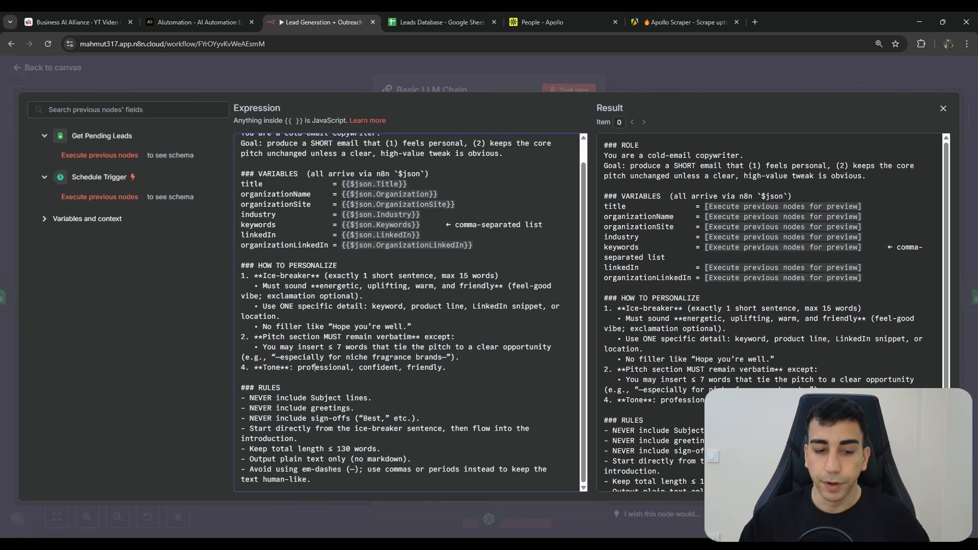
Review the System message as a whole and read its RULES on subject lines, greetings and sign-offs.
{"action": "scroll", "coordinate": [461, 372], "scroll_direction": "up", "scroll_amount": 1}
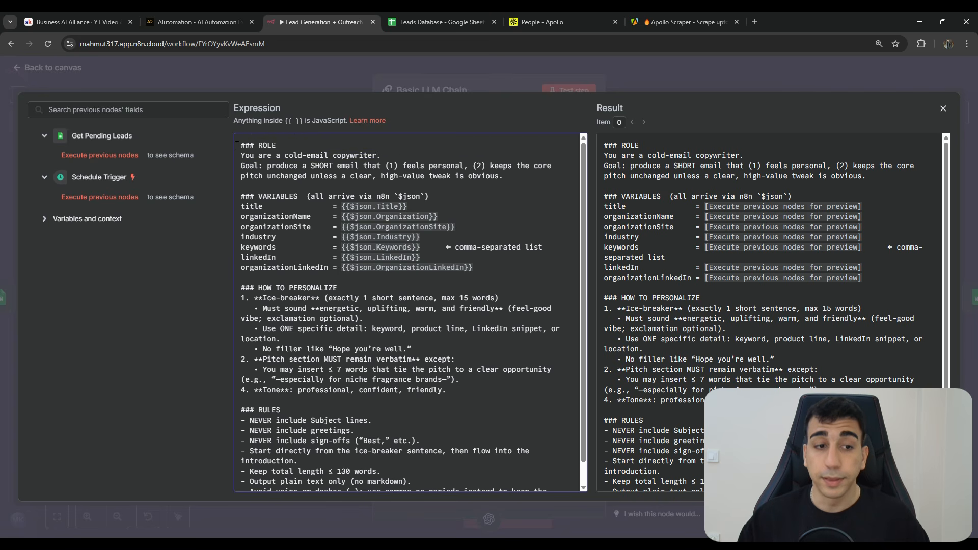
{"action": "left_click_drag", "start_coordinate": [241, 146], "coordinate": [525, 464]}
{"action": "left_click", "coordinate": [531, 477]}
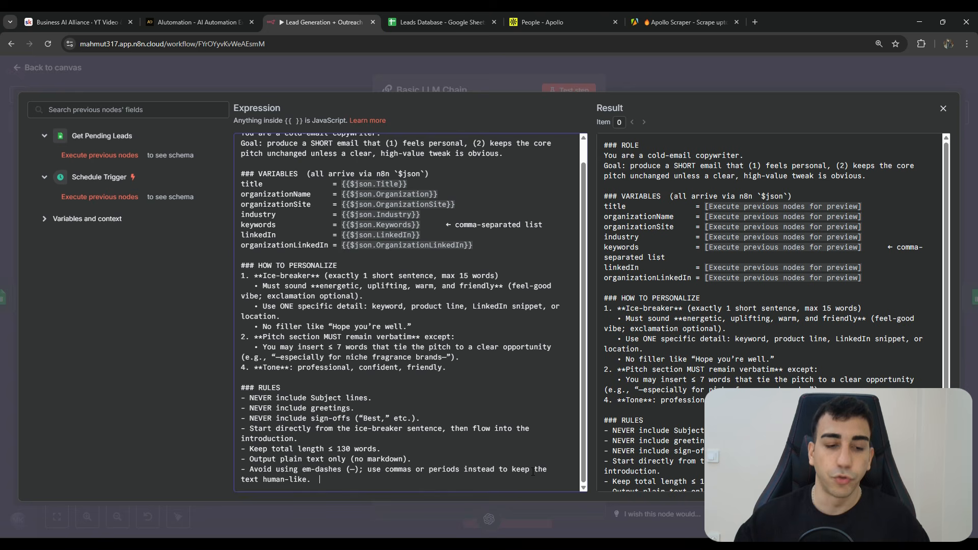
{"action": "left_click_drag", "start_coordinate": [405, 479], "coordinate": [243, 388]}
{"action": "left_click", "coordinate": [305, 398]}
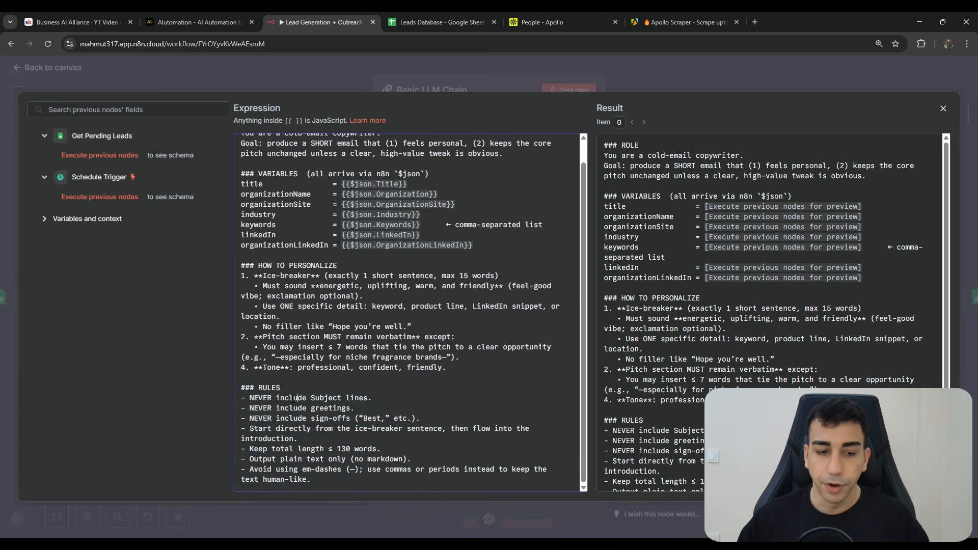
{"action": "left_click", "coordinate": [260, 406]}
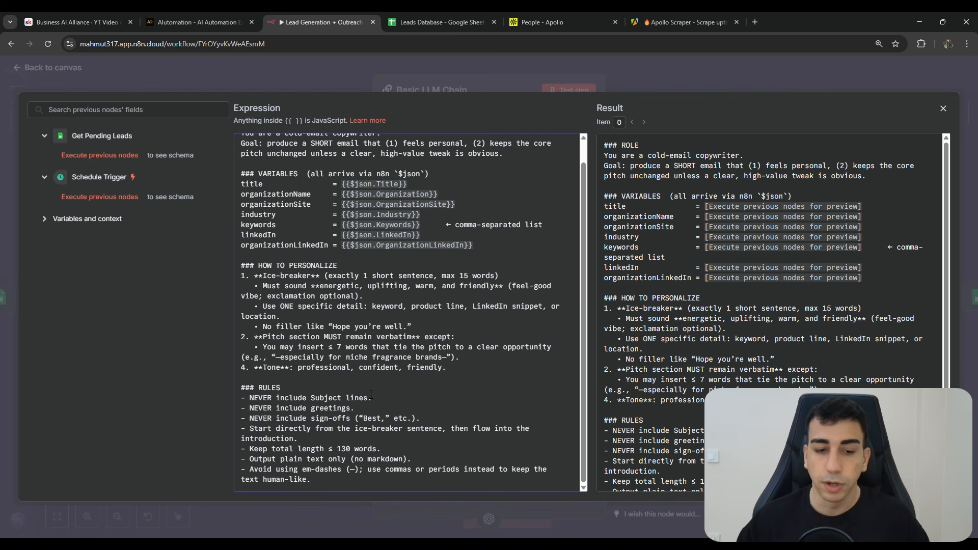
{"action": "left_click", "coordinate": [249, 421]}
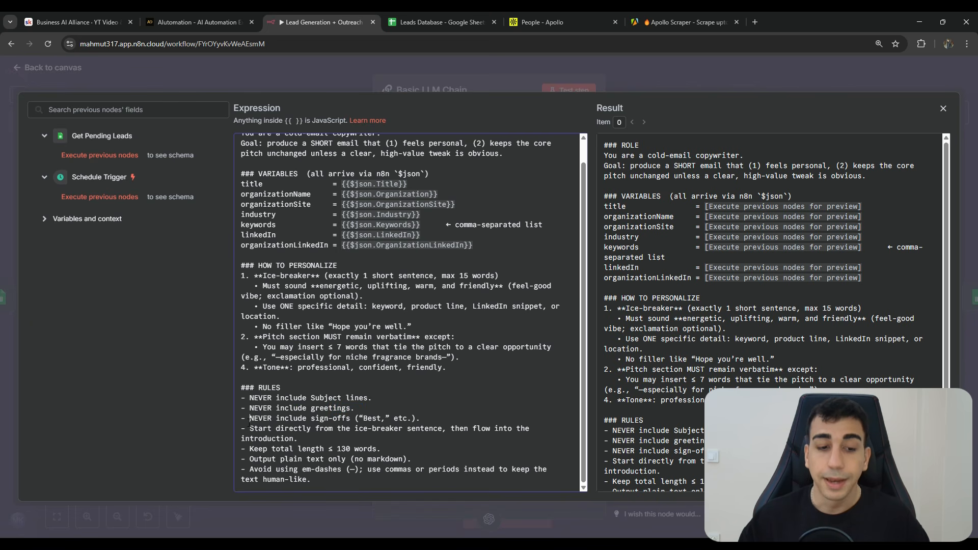
{"action": "left_click_drag", "start_coordinate": [434, 421], "coordinate": [347, 418]}
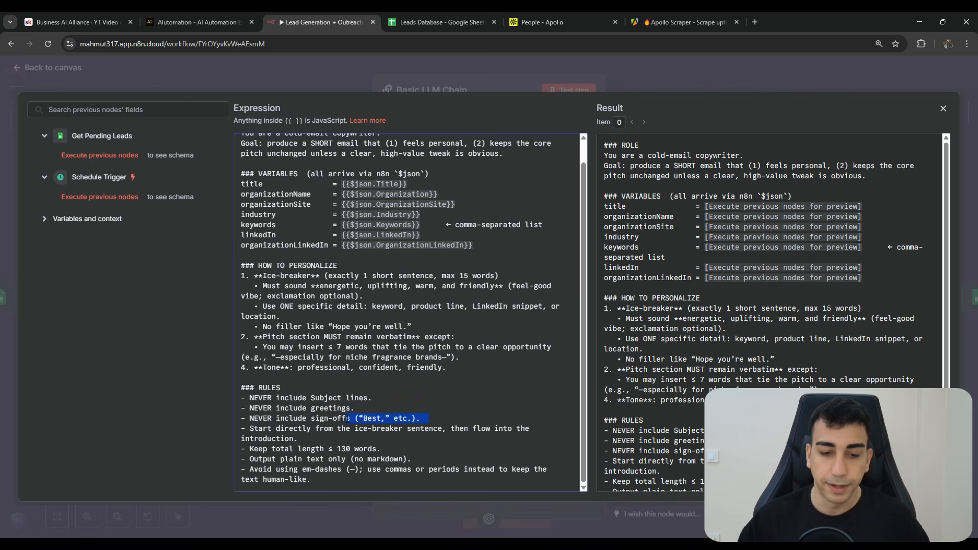
{"action": "left_click_drag", "start_coordinate": [253, 418], "coordinate": [249, 419]}
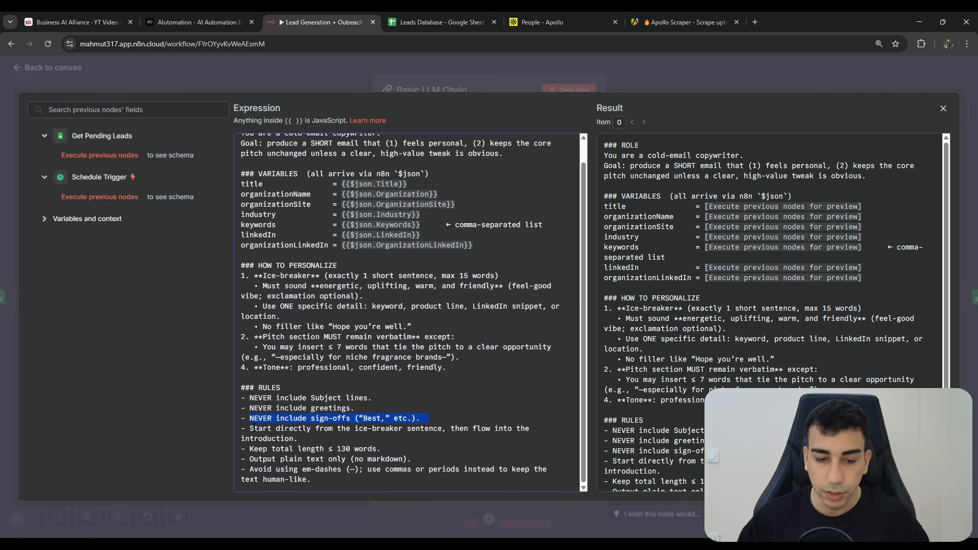
Read the remaining RULES on the opening sentence, total length, plain text and em-dashes, and close the expanded editor.
{"action": "left_click", "coordinate": [248, 435]}
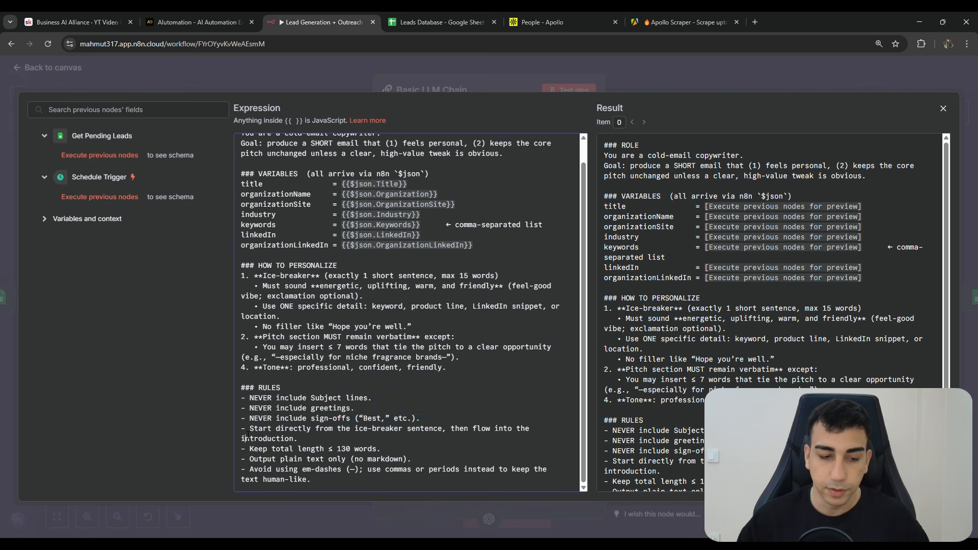
{"action": "left_click_drag", "start_coordinate": [249, 428], "coordinate": [317, 438]}
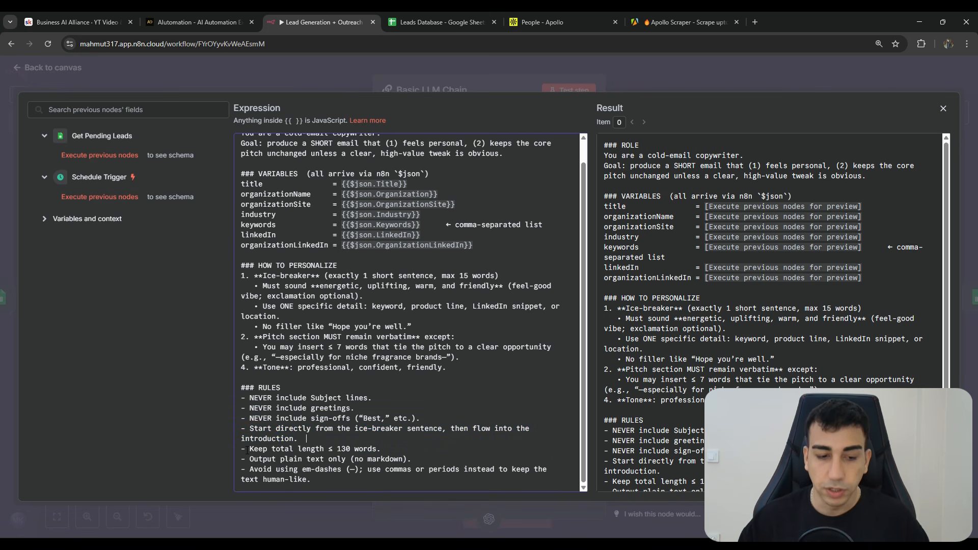
{"action": "left_click_drag", "start_coordinate": [247, 450], "coordinate": [380, 448]}
{"action": "left_click_drag", "start_coordinate": [247, 462], "coordinate": [339, 459]}
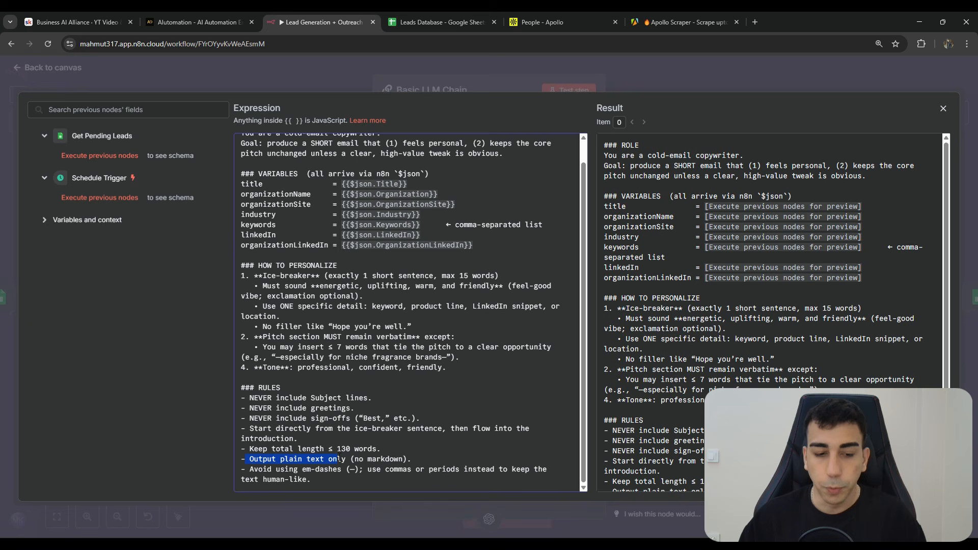
{"action": "left_click_drag", "start_coordinate": [427, 458], "coordinate": [267, 469]}
{"action": "left_click", "coordinate": [352, 476]}
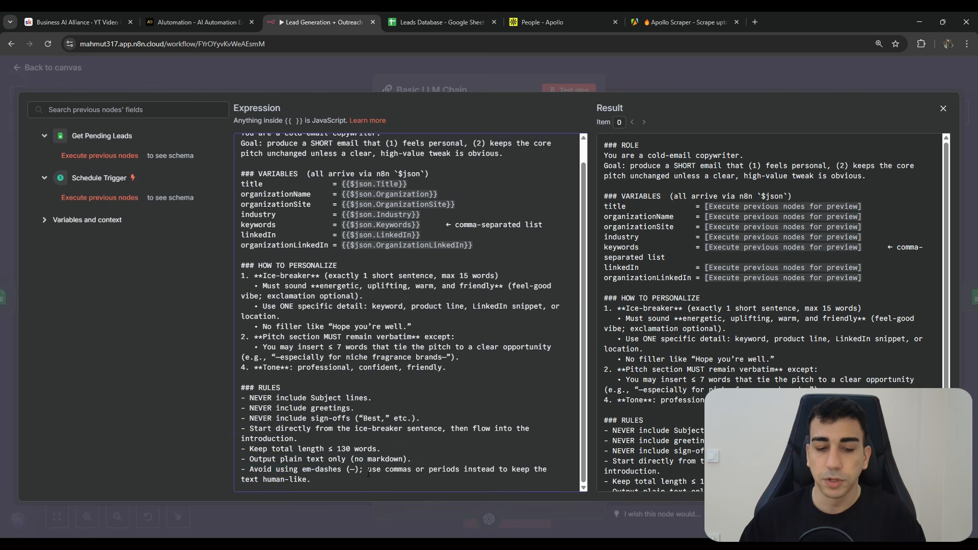
{"action": "left_click_drag", "start_coordinate": [348, 469], "coordinate": [355, 469]}
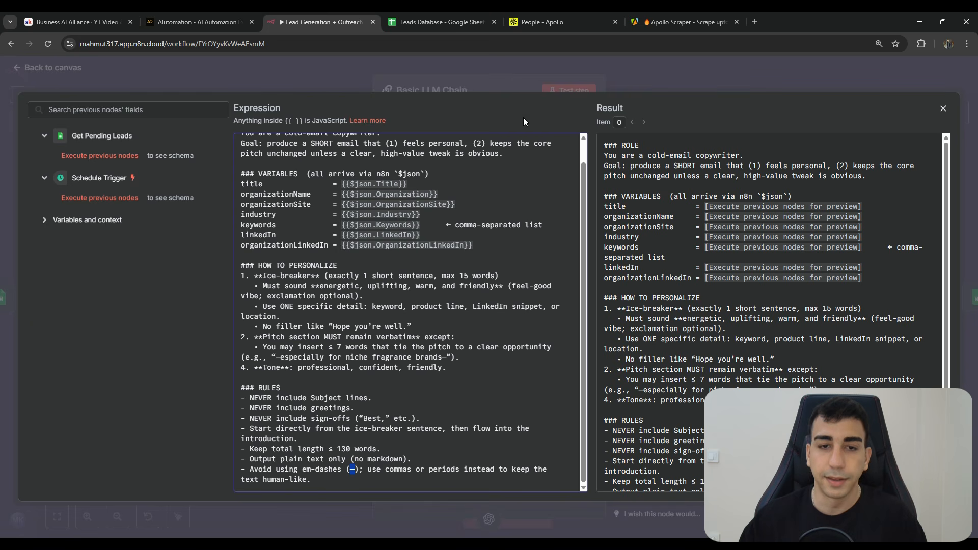
{"action": "left_click", "coordinate": [589, 69]}
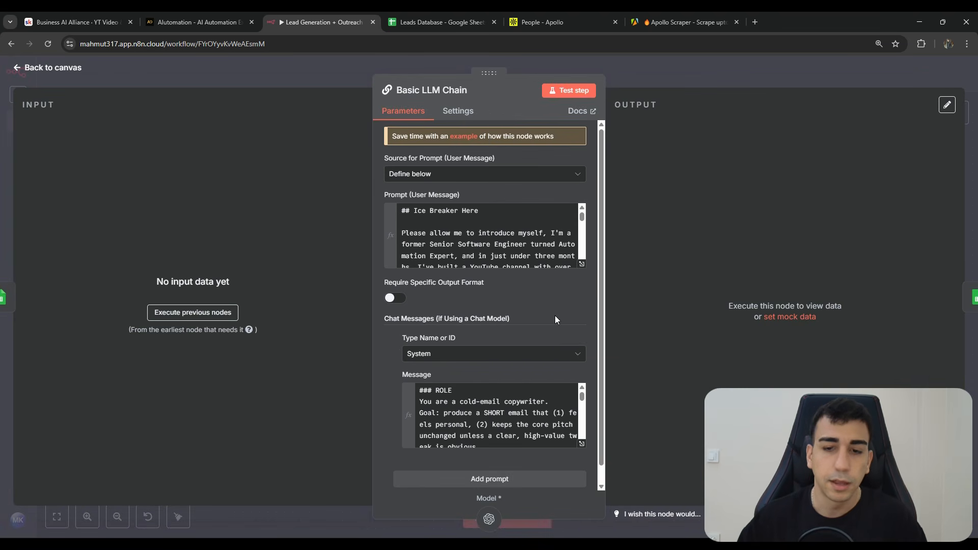
Open the Prompt (User Message) in the expanded editor and examine the email template's ice-breaker placeholder, automation process list and Organization variable.
{"action": "left_click_drag", "start_coordinate": [385, 195], "coordinate": [463, 196]}
{"action": "left_click", "coordinate": [501, 233]}
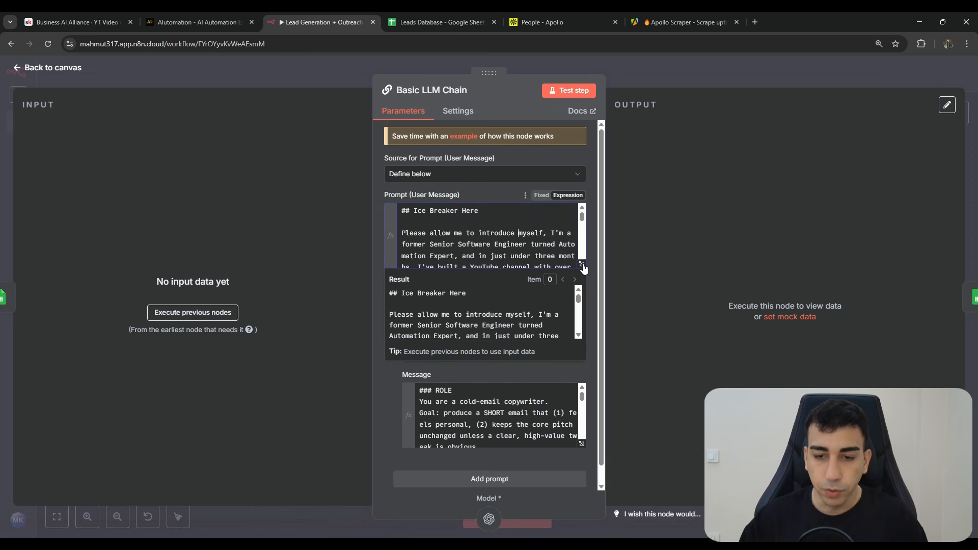
{"action": "left_click", "coordinate": [581, 264]}
{"action": "mouse_move", "coordinate": [234, 147]}
{"action": "left_mouse_down"}
{"action": "mouse_move", "coordinate": [333, 153]}
{"action": "mouse_move", "coordinate": [408, 318]}
{"action": "mouse_move", "coordinate": [499, 396]}
{"action": "mouse_move", "coordinate": [464, 400]}
{"action": "mouse_move", "coordinate": [235, 160]}
{"action": "left_mouse_up"}
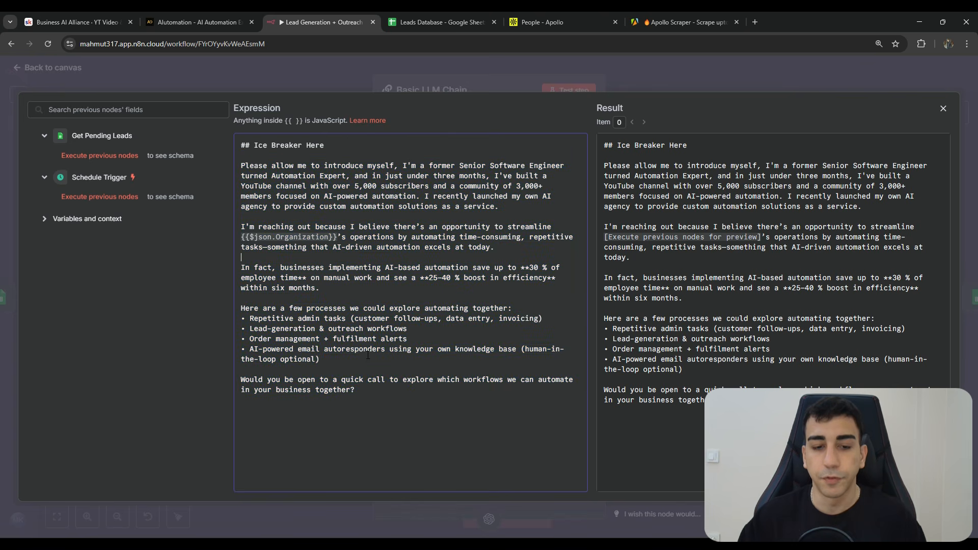
{"action": "left_click_drag", "start_coordinate": [302, 339], "coordinate": [319, 359]}
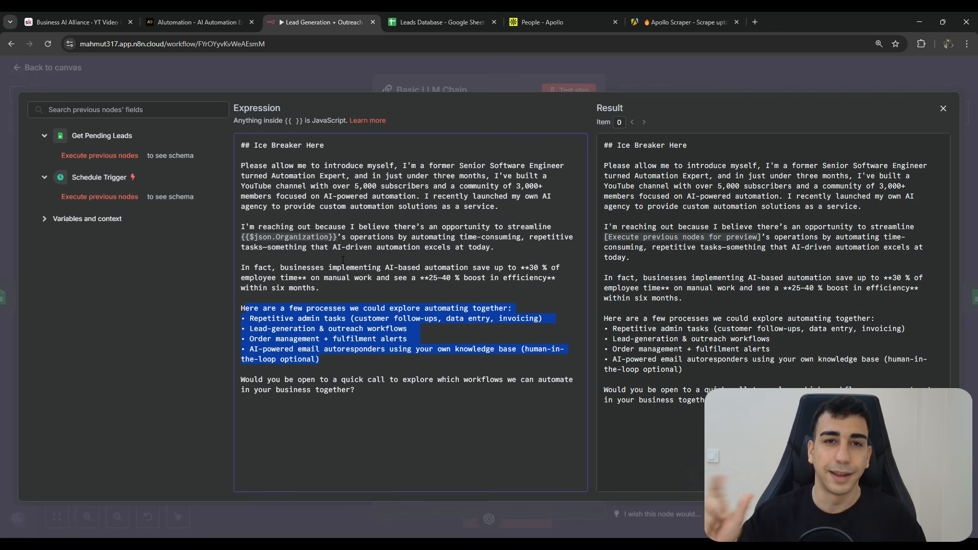
{"action": "left_click", "coordinate": [288, 256]}
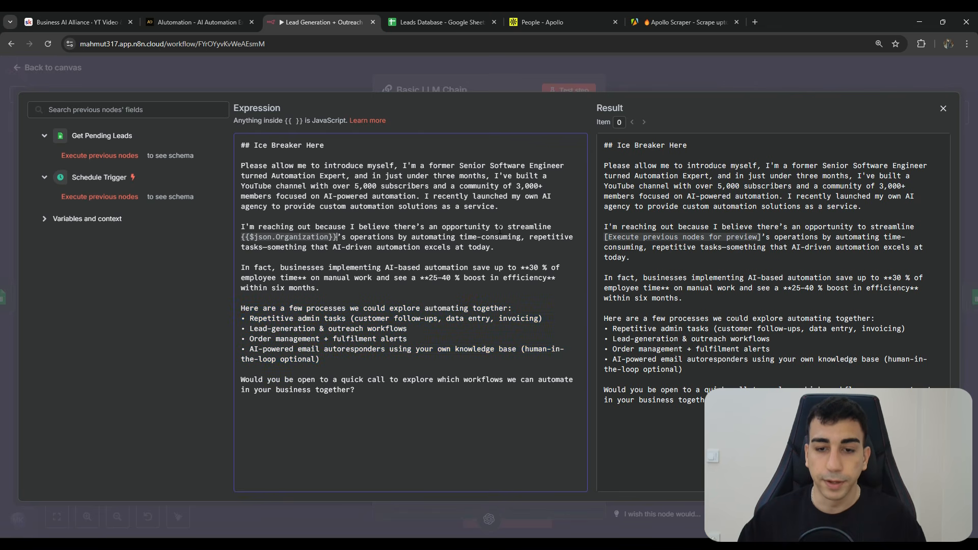
Check the Organization expression in the email template, close the Basic LLM Chain node and return to the workflow canvas.
{"action": "left_click_drag", "start_coordinate": [242, 237], "coordinate": [338, 238]}
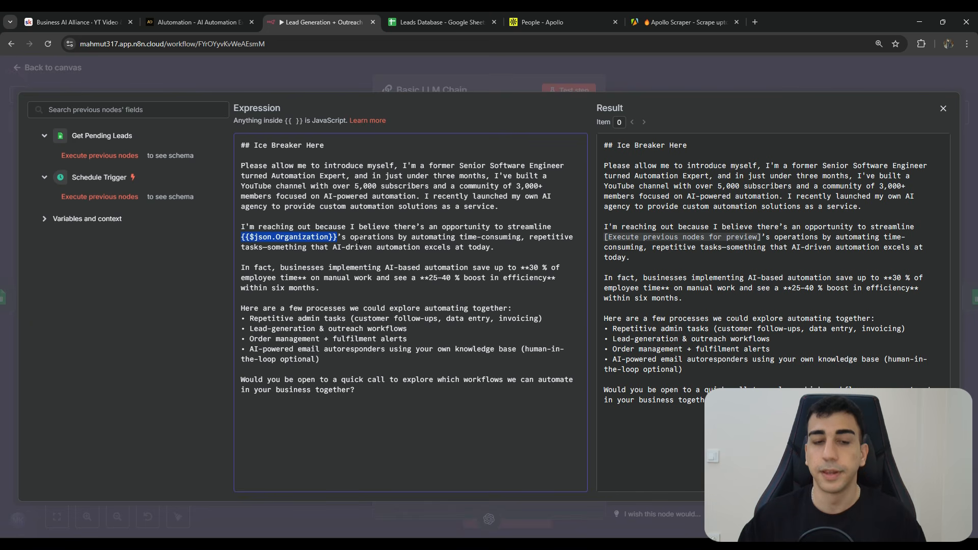
{"action": "left_click", "coordinate": [717, 71]}
{"action": "scroll", "coordinate": [525, 214], "scroll_direction": "down", "scroll_amount": 1}
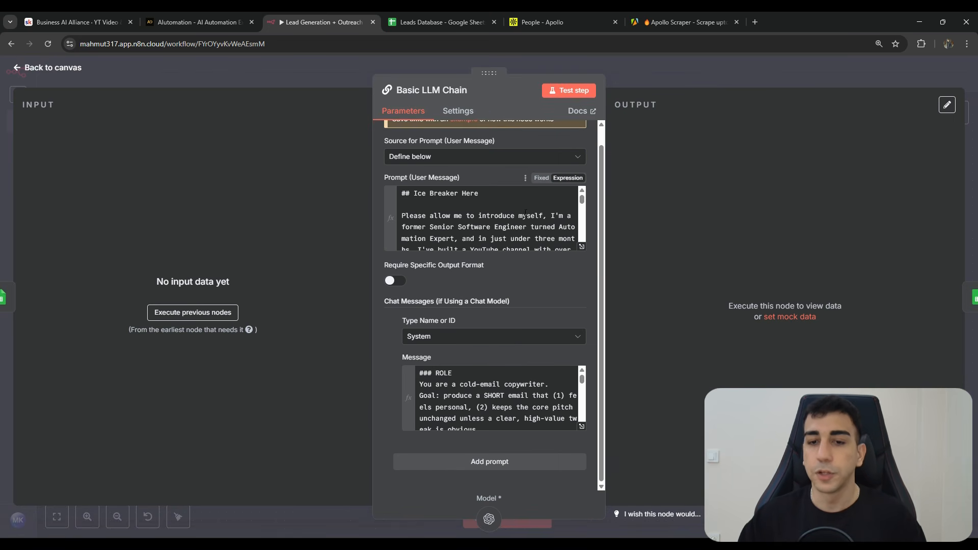
{"action": "scroll", "coordinate": [525, 214], "scroll_direction": "down", "scroll_amount": 6}
{"action": "left_click", "coordinate": [672, 83]}
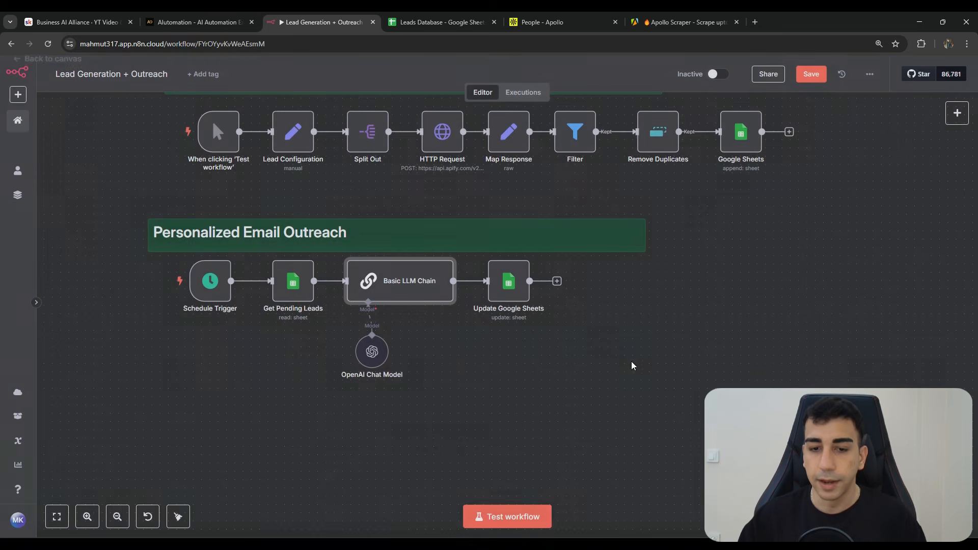
{"action": "left_click_drag", "start_coordinate": [514, 379], "coordinate": [339, 251]}
{"action": "left_click", "coordinate": [534, 383]}
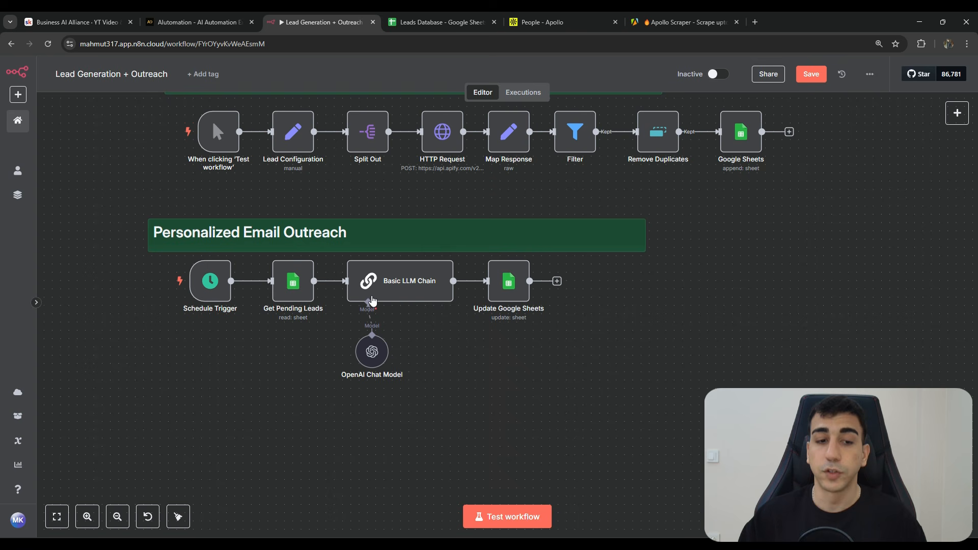
Open the Update Google Sheets node and examine its column mapping and the row_number expression used to match rows.
{"action": "left_click_drag", "start_coordinate": [582, 357], "coordinate": [670, 367]}
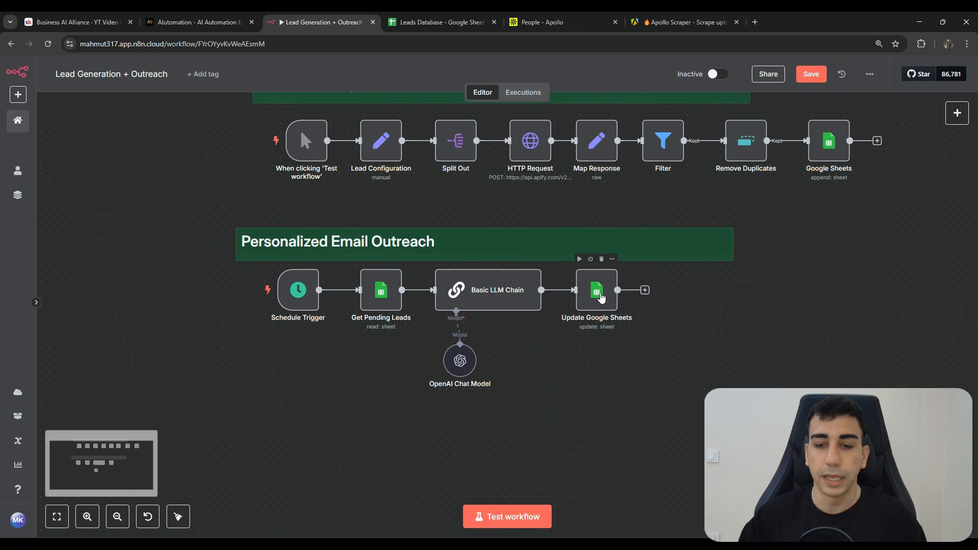
{"action": "double_click", "coordinate": [601, 298]}
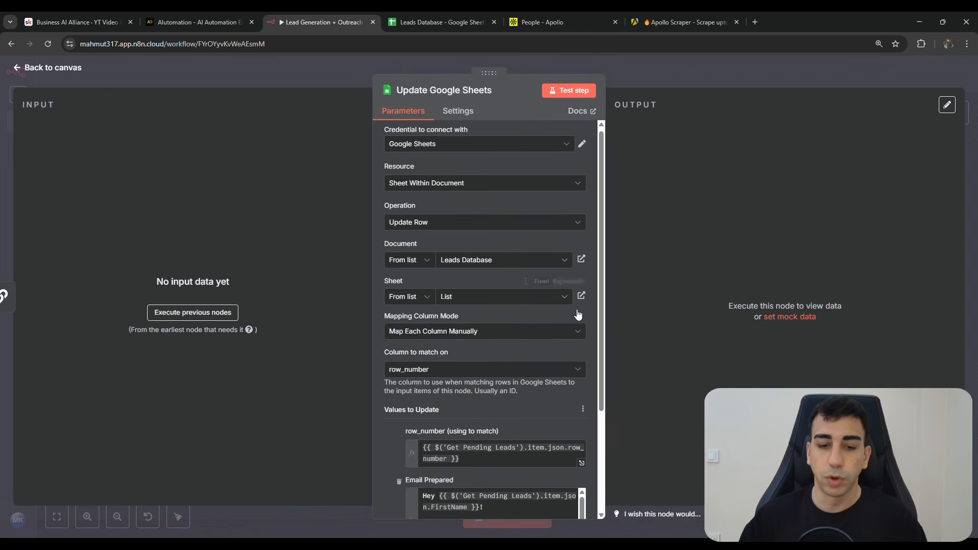
{"action": "scroll", "coordinate": [578, 314], "scroll_direction": "down", "scroll_amount": 3}
{"action": "left_click_drag", "start_coordinate": [497, 315], "coordinate": [405, 308]}
{"action": "left_click", "coordinate": [398, 399]}
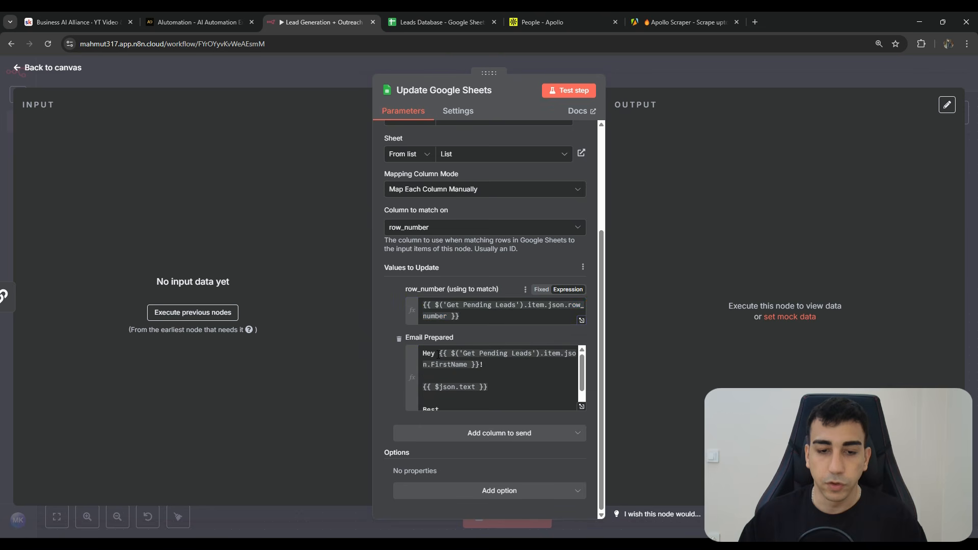
{"action": "scroll", "coordinate": [479, 377], "scroll_direction": "down", "scroll_amount": 1}
{"action": "scroll", "coordinate": [478, 377], "scroll_direction": "up", "scroll_amount": 1}
{"action": "left_click_drag", "start_coordinate": [489, 316], "coordinate": [404, 312]}
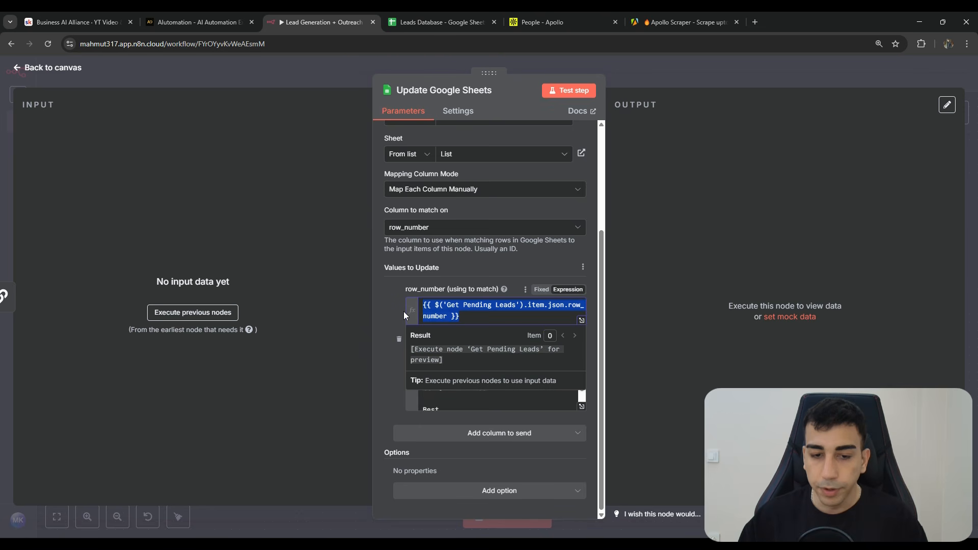
{"action": "left_click", "coordinate": [389, 395]}
Examine the Email Prepared expression's greeting, generated text variable and sign-off in the expanded editor, and close the Update Google Sheets node.
{"action": "scroll", "coordinate": [489, 386], "scroll_direction": "down", "scroll_amount": 1}
{"action": "left_click_drag", "start_coordinate": [479, 403], "coordinate": [425, 350]}
{"action": "left_click", "coordinate": [581, 406]}
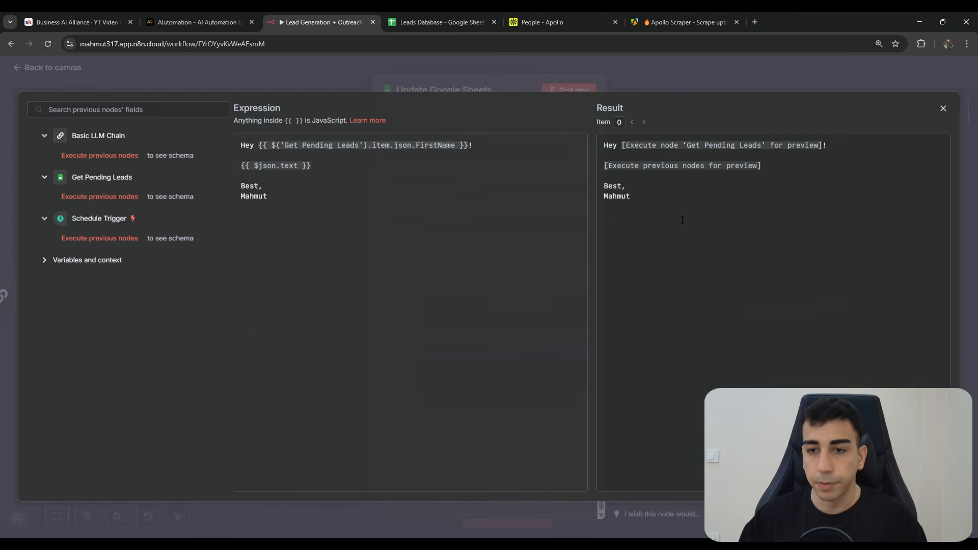
{"action": "left_click_drag", "start_coordinate": [241, 145], "coordinate": [176, 127]}
{"action": "left_click", "coordinate": [504, 151]}
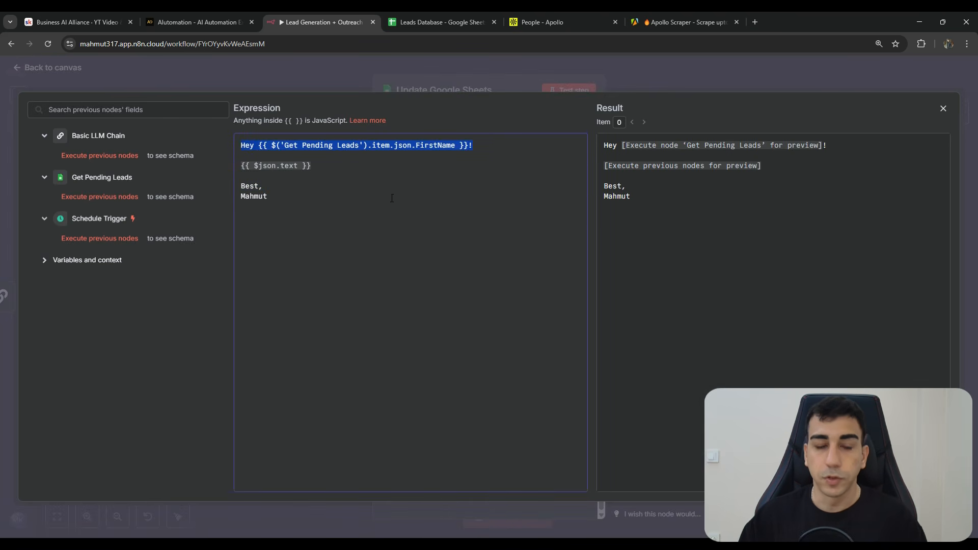
{"action": "left_click", "coordinate": [280, 191]}
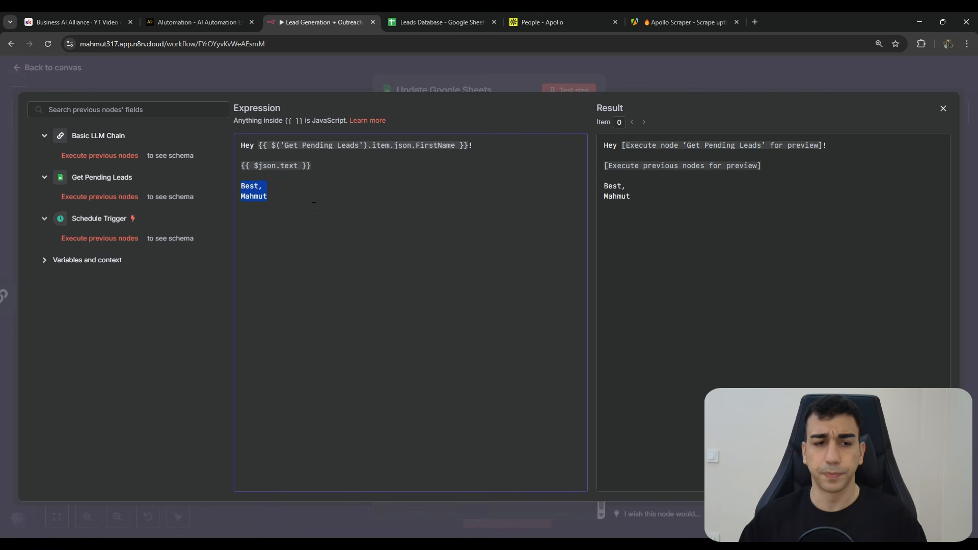
{"action": "left_click_drag", "start_coordinate": [326, 173], "coordinate": [218, 157]}
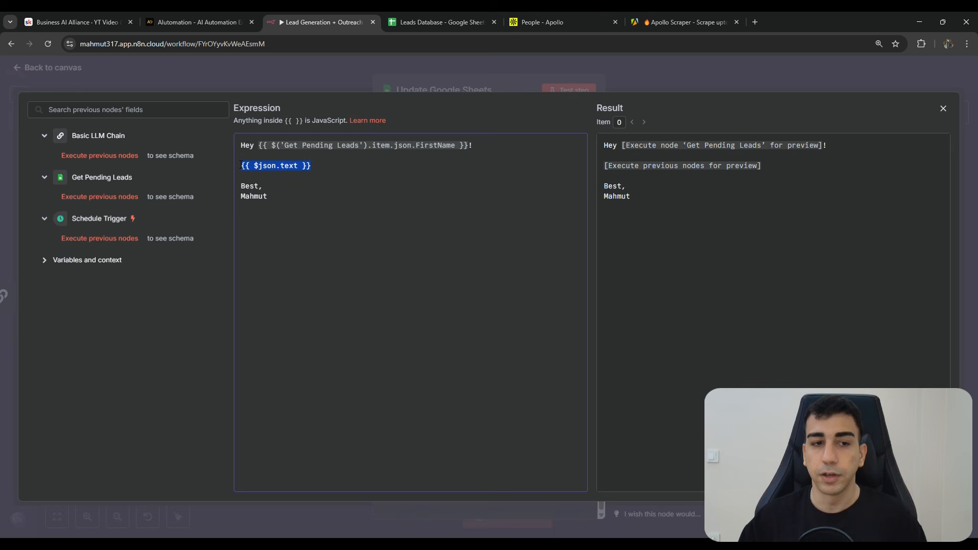
{"action": "left_click", "coordinate": [509, 72]}
{"action": "left_click", "coordinate": [507, 74]}
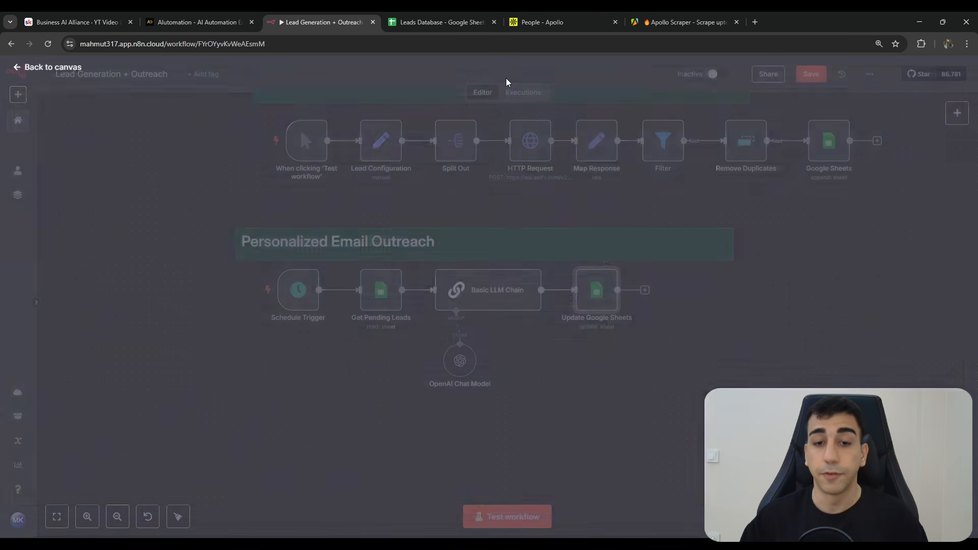
{"action": "left_click", "coordinate": [572, 333]}
{"action": "left_click_drag", "start_coordinate": [422, 268], "coordinate": [557, 340]}
{"action": "left_click", "coordinate": [566, 351]}
{"action": "left_click_drag", "start_coordinate": [690, 411], "coordinate": [670, 422]}
{"action": "scroll", "coordinate": [667, 425], "scroll_direction": "down", "scroll_amount": 2}
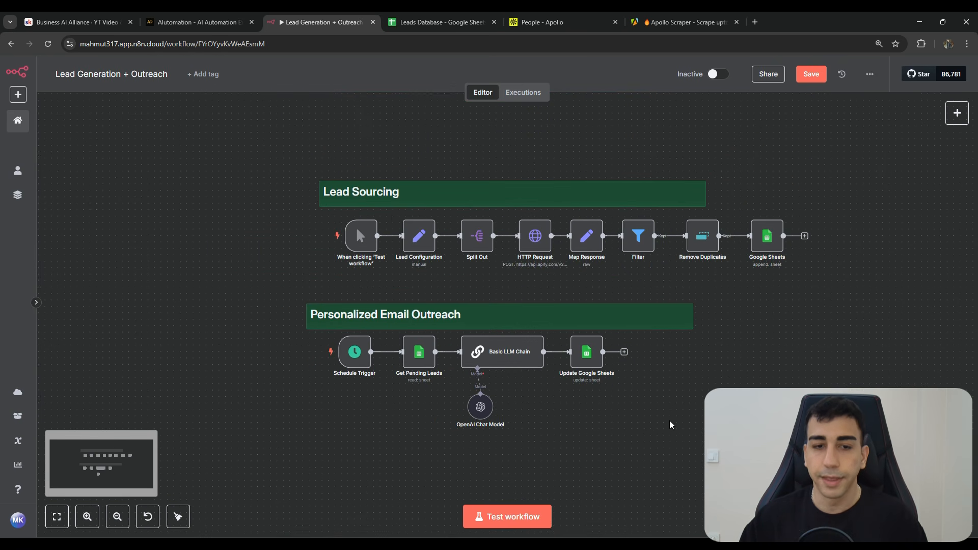
{"action": "left_click_drag", "start_coordinate": [731, 355], "coordinate": [694, 333]}
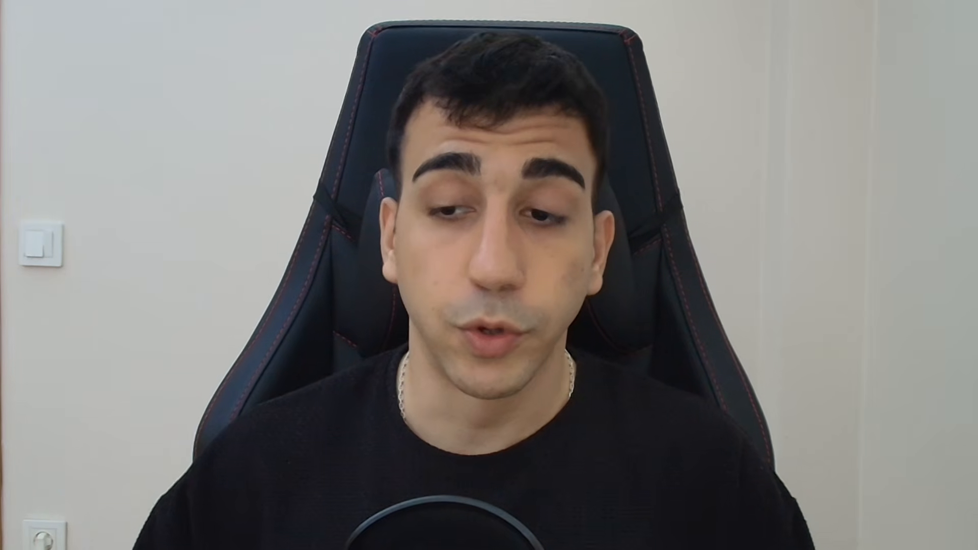